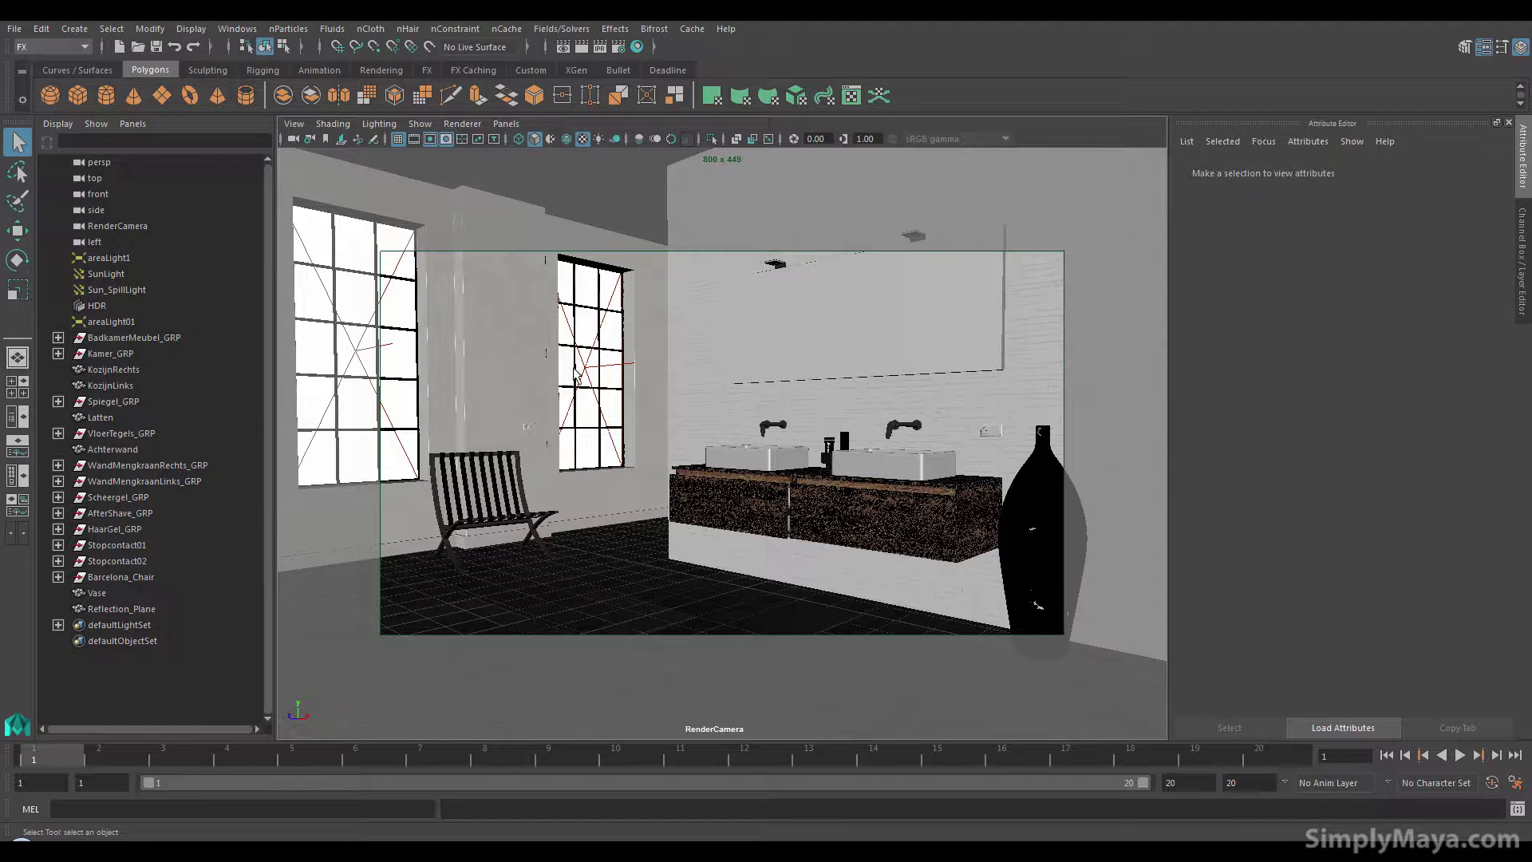
# - Select the HDR environment and switch the viewport to the persp camera
pyautogui.click(98, 305)
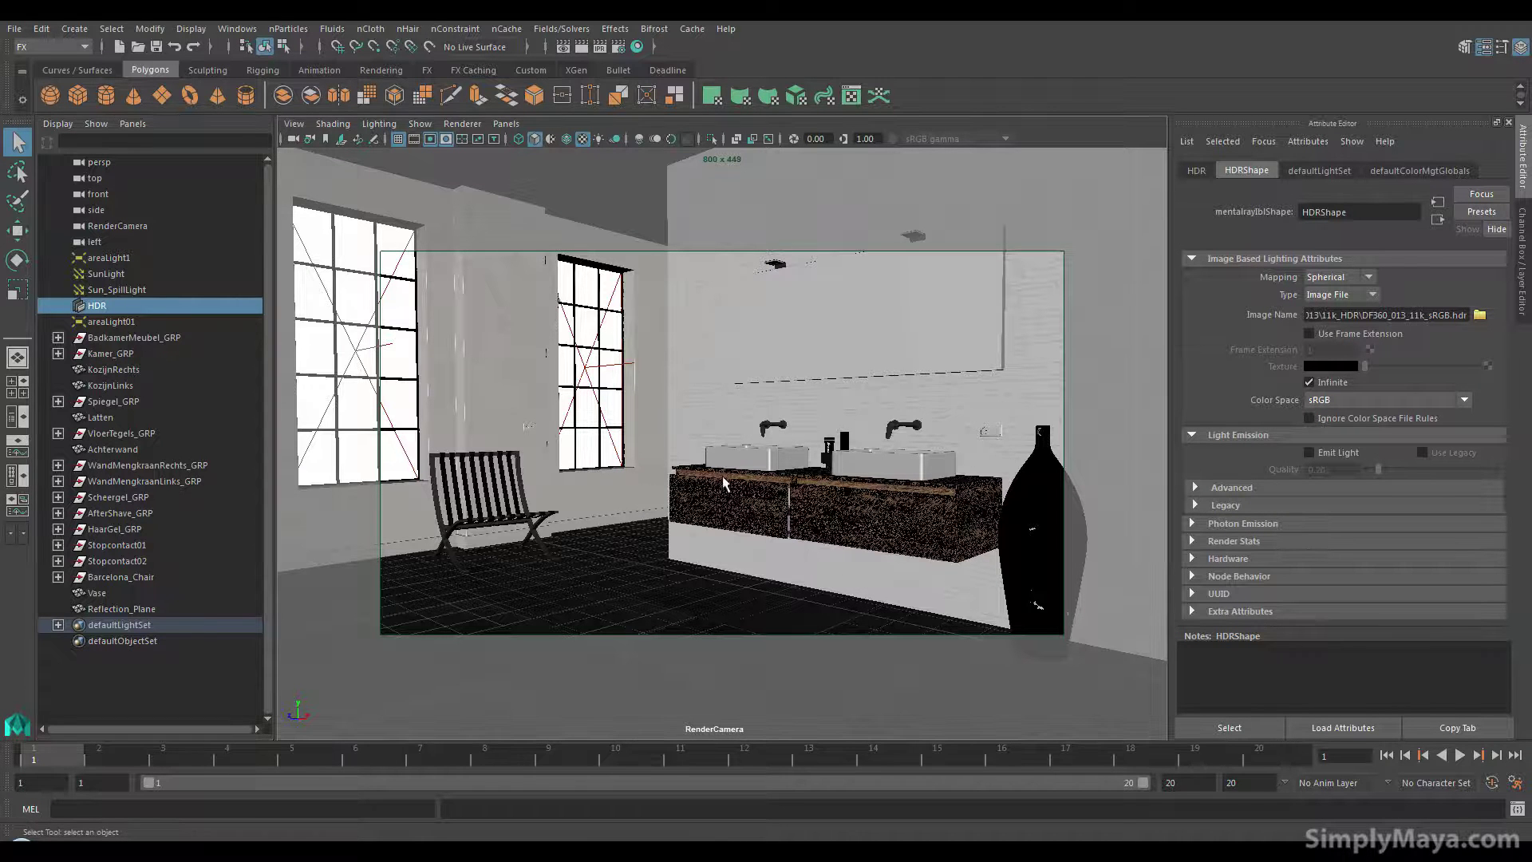
pyautogui.click(507, 123)
pyautogui.moveTo(562, 141)
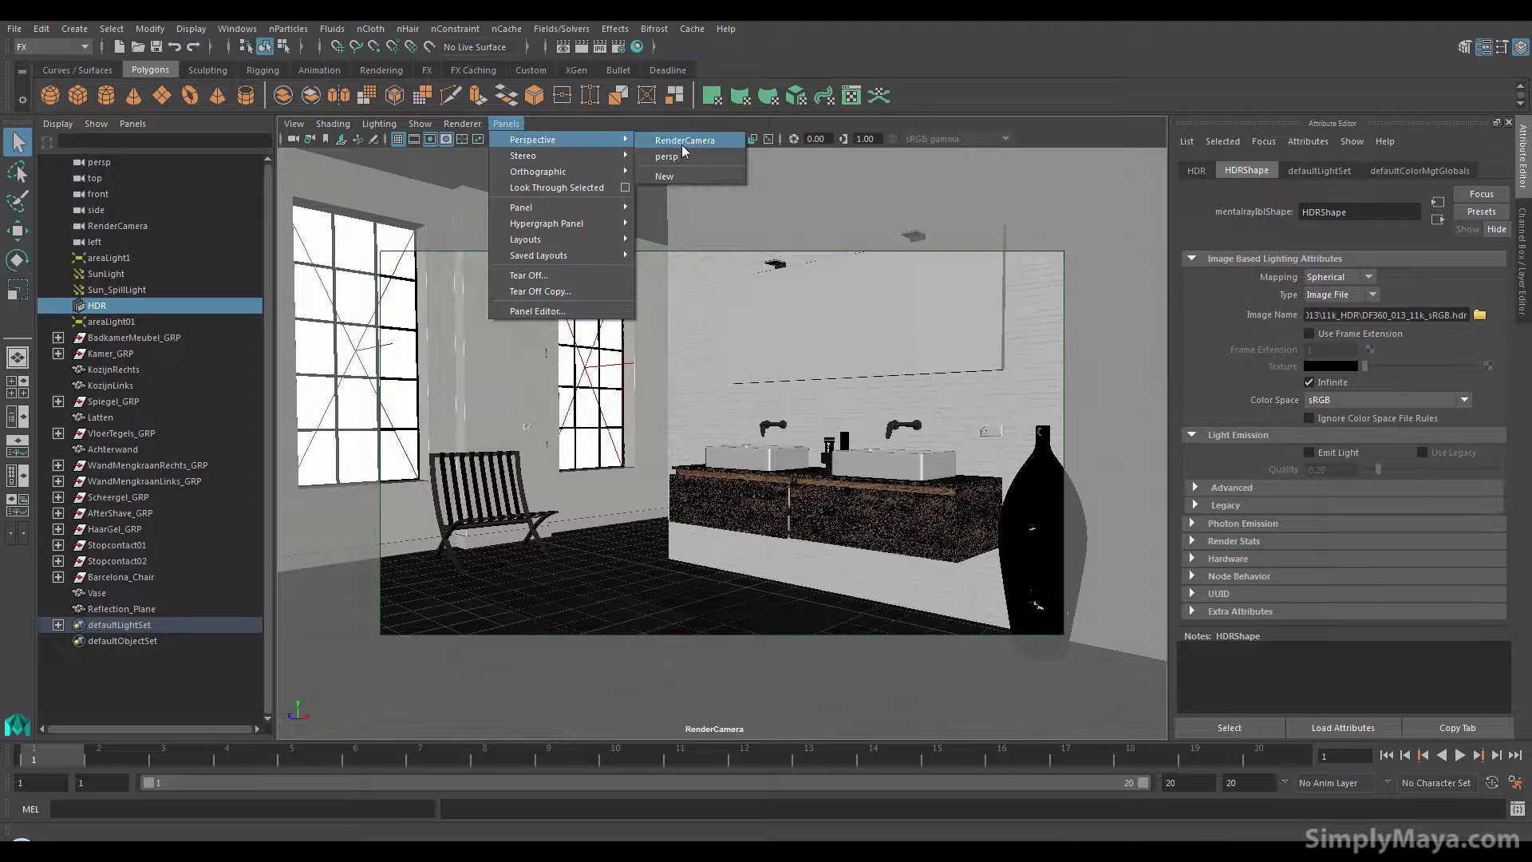
pyautogui.click(678, 157)
# - Examine the room from outside and inside, including its windows, area lights and the surrounding HDR sphere
pyautogui.keyDown('alt'); pyautogui.moveTo(639, 354); pyautogui.dragTo(370, 421, button='right'); pyautogui.keyUp('alt')
pyautogui.keyDown('alt'); pyautogui.moveTo(479, 435); pyautogui.dragTo(351, 482); pyautogui.keyUp('alt')
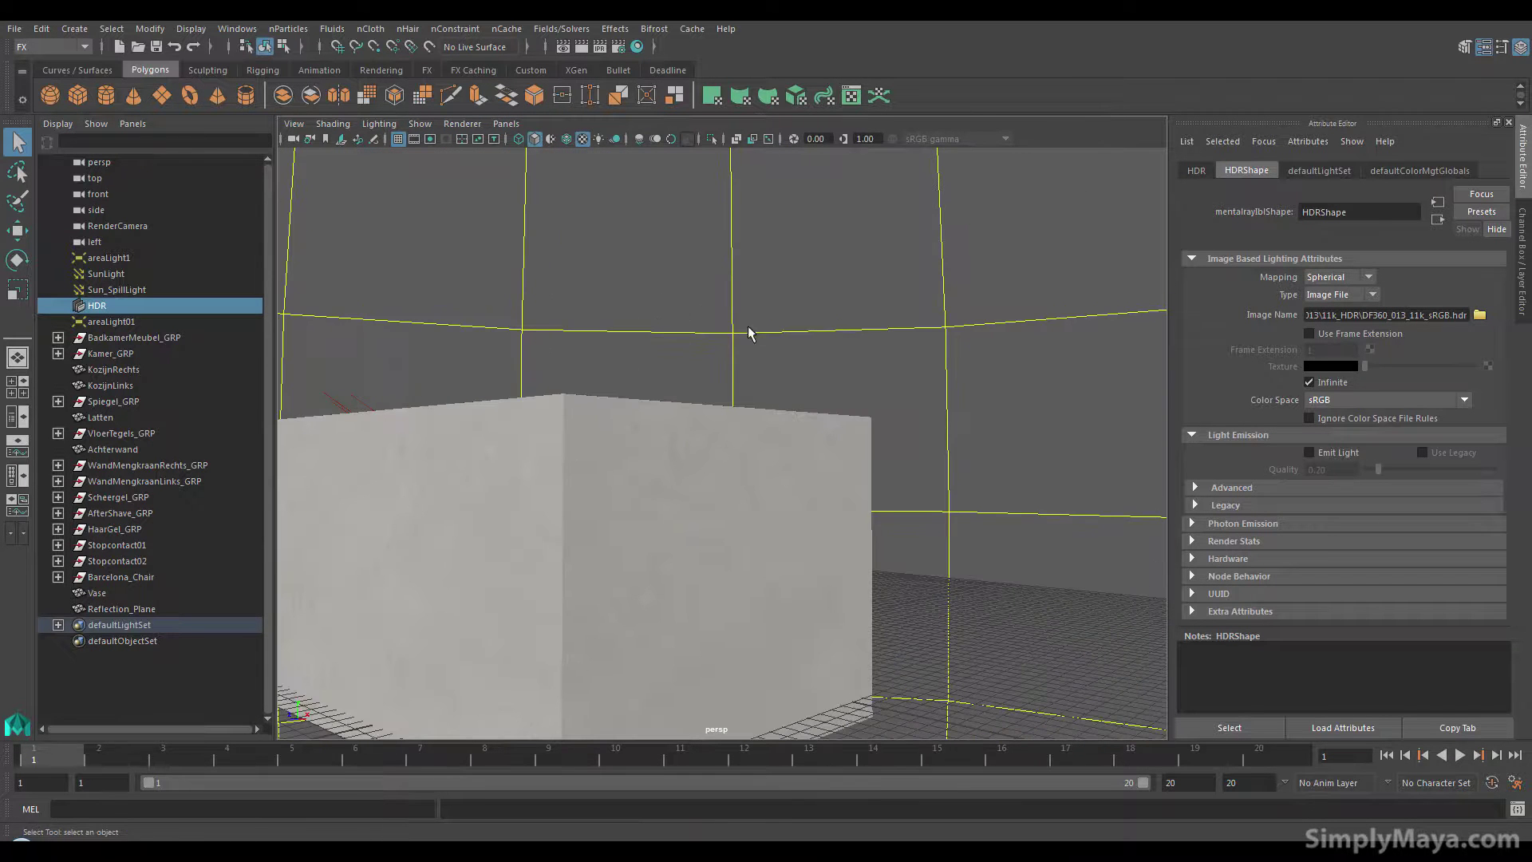
pyautogui.moveTo(658, 375)
pyautogui.keyDown('alt'); pyautogui.mouseDown()
pyautogui.moveTo(735, 285)
pyautogui.moveTo(680, 339)
pyautogui.moveTo(705, 323)
pyautogui.moveTo(669, 381)
pyautogui.mouseUp(); pyautogui.keyUp('alt')
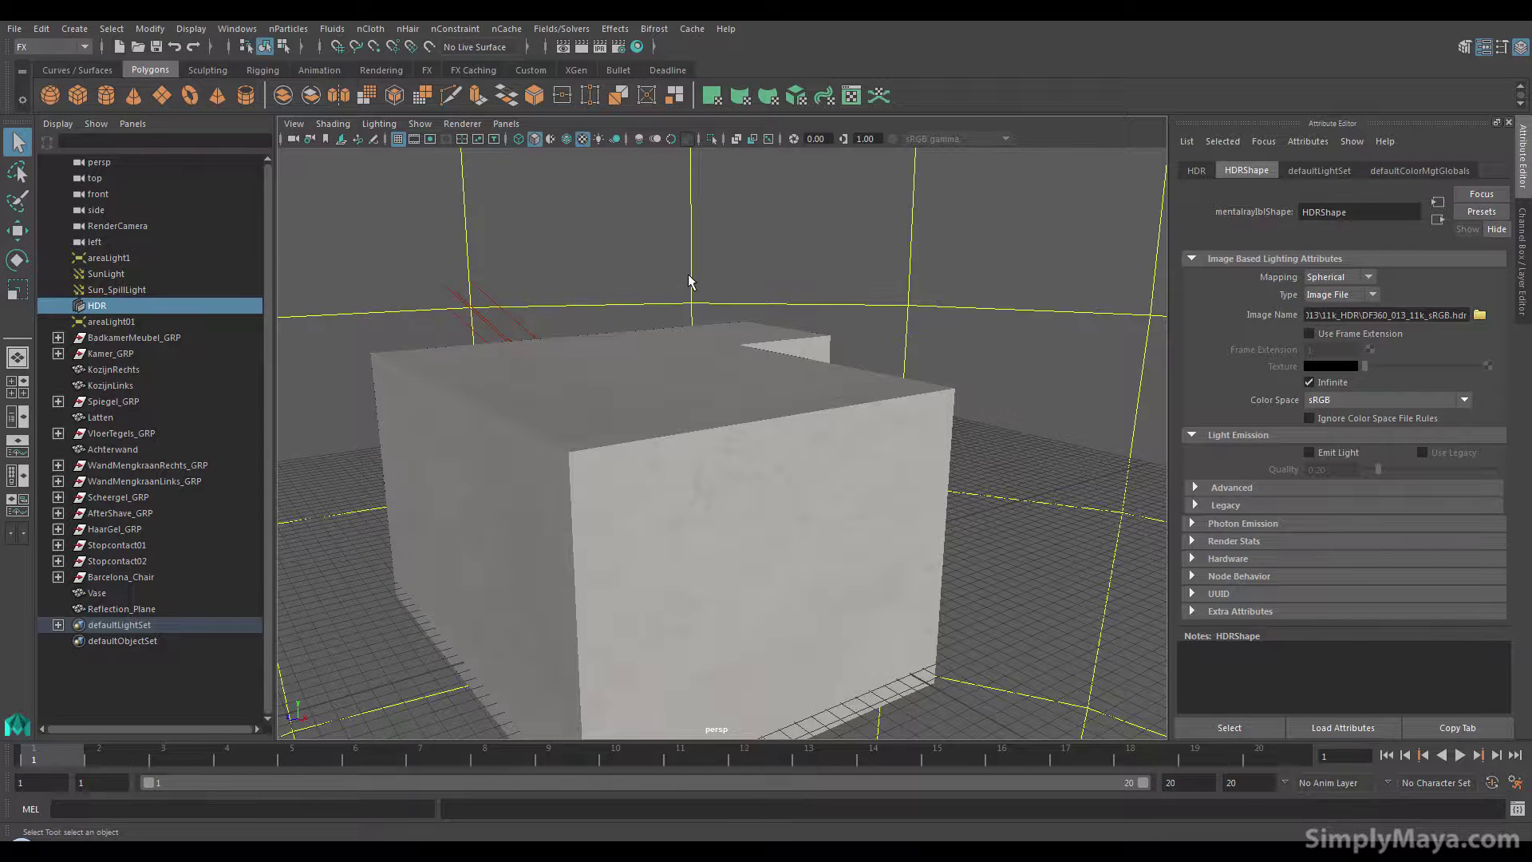
pyautogui.keyDown('alt'); pyautogui.moveTo(636, 465); pyautogui.dragTo(567, 516); pyautogui.keyUp('alt')
pyautogui.keyDown('alt'); pyautogui.moveTo(567, 517); pyautogui.dragTo(848, 530, button='right'); pyautogui.keyUp('alt')
pyautogui.keyDown('alt'); pyautogui.moveTo(848, 530); pyautogui.dragTo(861, 478, button='middle'); pyautogui.keyUp('alt')
pyautogui.keyDown('alt'); pyautogui.moveTo(861, 478); pyautogui.dragTo(742, 502); pyautogui.keyUp('alt')
pyautogui.keyDown('alt'); pyautogui.moveTo(741, 502); pyautogui.dragTo(772, 517, button='right'); pyautogui.keyUp('alt')
pyautogui.keyDown('alt'); pyautogui.moveTo(772, 517); pyautogui.dragTo(752, 509); pyautogui.keyUp('alt')
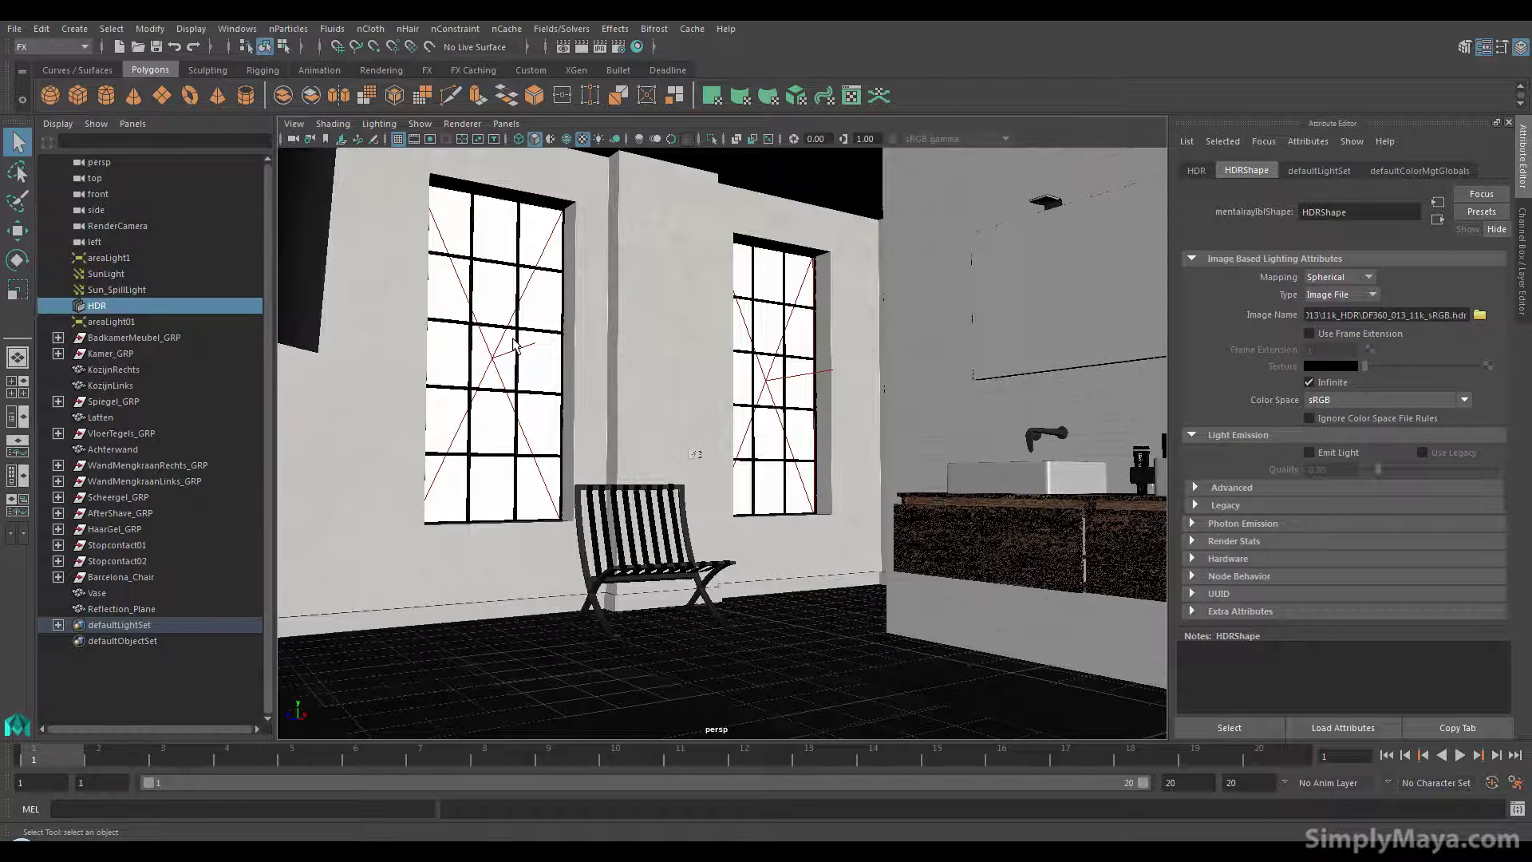
pyautogui.keyDown('alt'); pyautogui.moveTo(671, 482); pyautogui.dragTo(370, 520, button='right'); pyautogui.keyUp('alt')
pyautogui.keyDown('alt'); pyautogui.moveTo(369, 519); pyautogui.dragTo(672, 559); pyautogui.keyUp('alt')
pyautogui.keyDown('alt'); pyautogui.moveTo(661, 439); pyautogui.dragTo(768, 331); pyautogui.keyUp('alt')
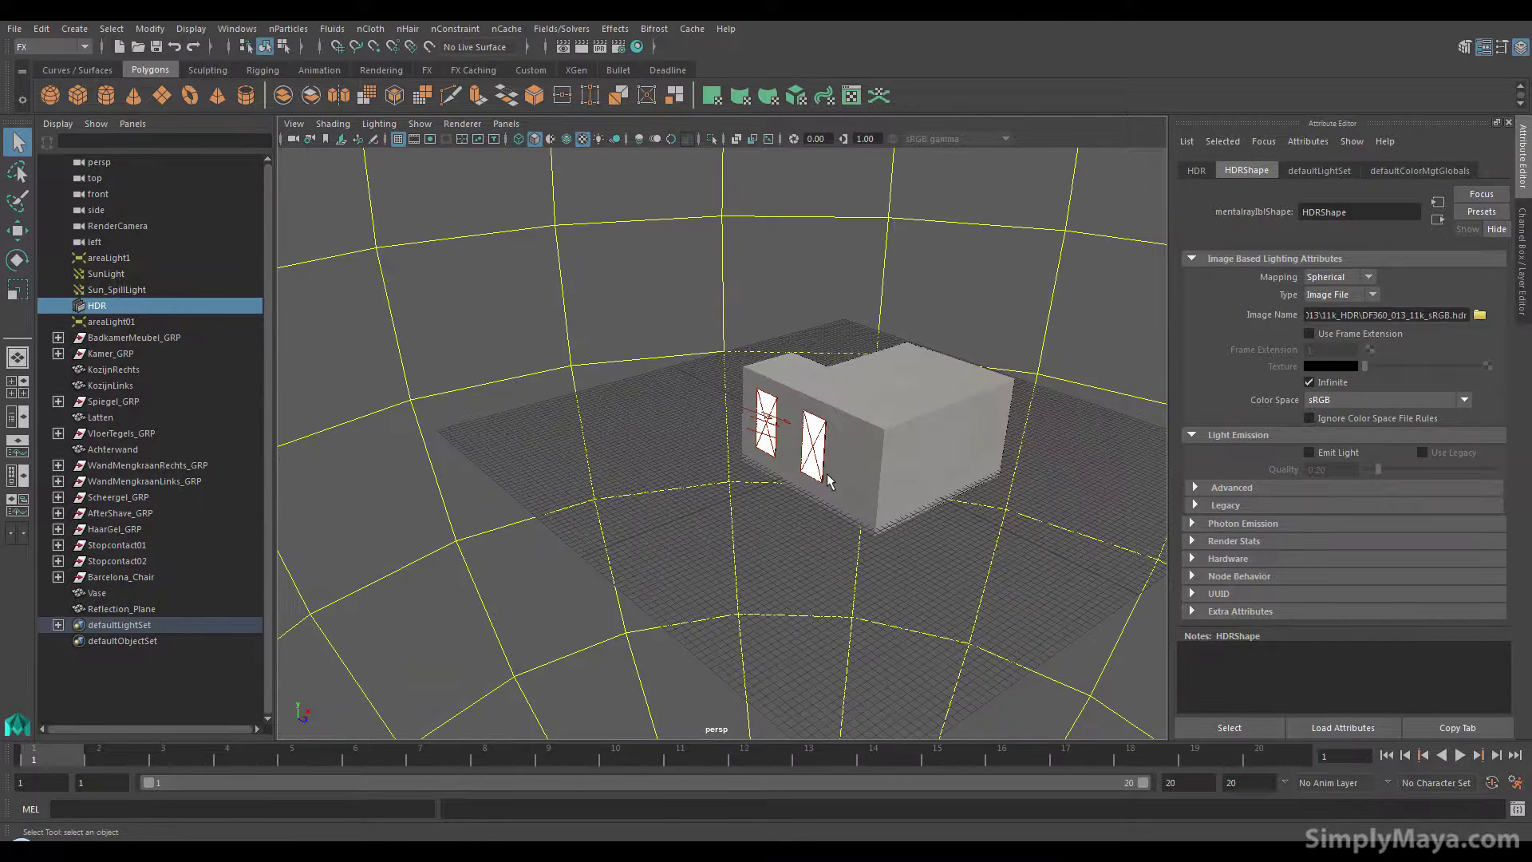
pyautogui.keyDown('alt'); pyautogui.moveTo(700, 498); pyautogui.dragTo(659, 482); pyautogui.keyUp('alt')
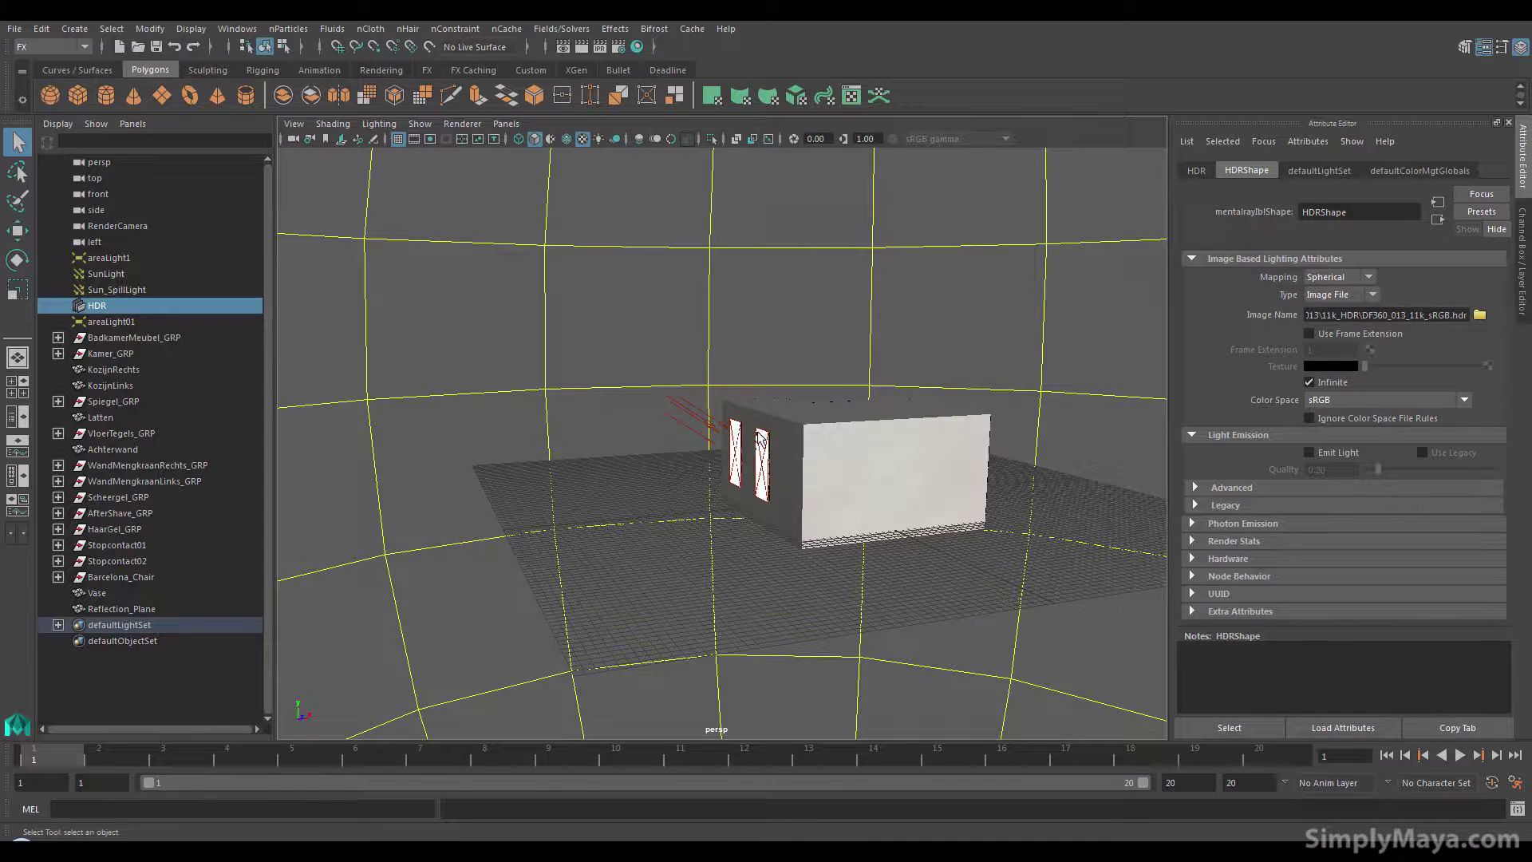
pyautogui.keyDown('alt'); pyautogui.moveTo(661, 507); pyautogui.dragTo(504, 508); pyautogui.keyUp('alt')
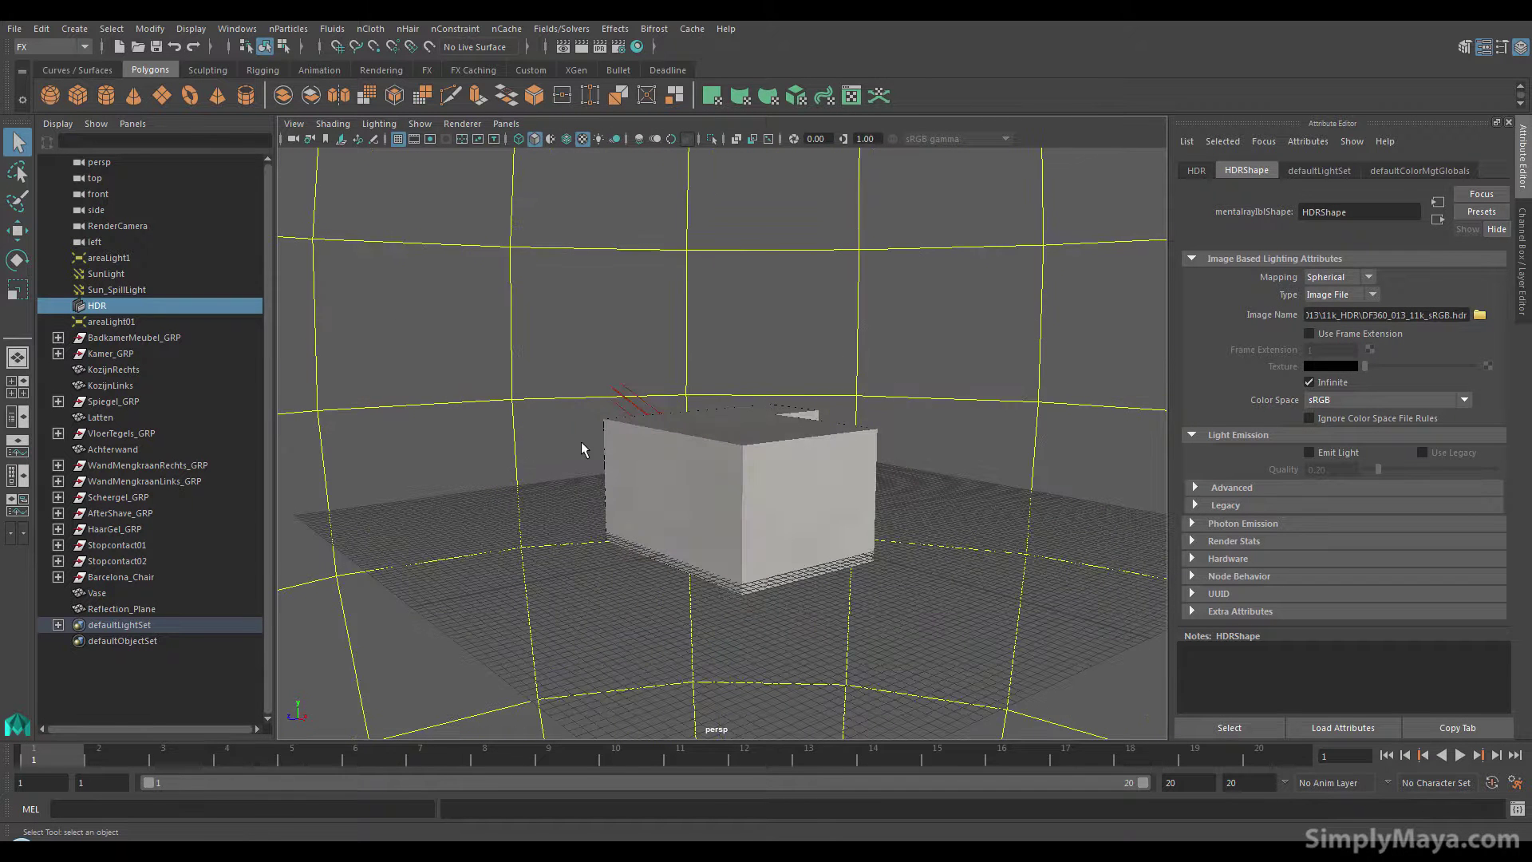
pyautogui.keyDown('alt'); pyautogui.moveTo(591, 450); pyautogui.dragTo(614, 457); pyautogui.keyUp('alt')
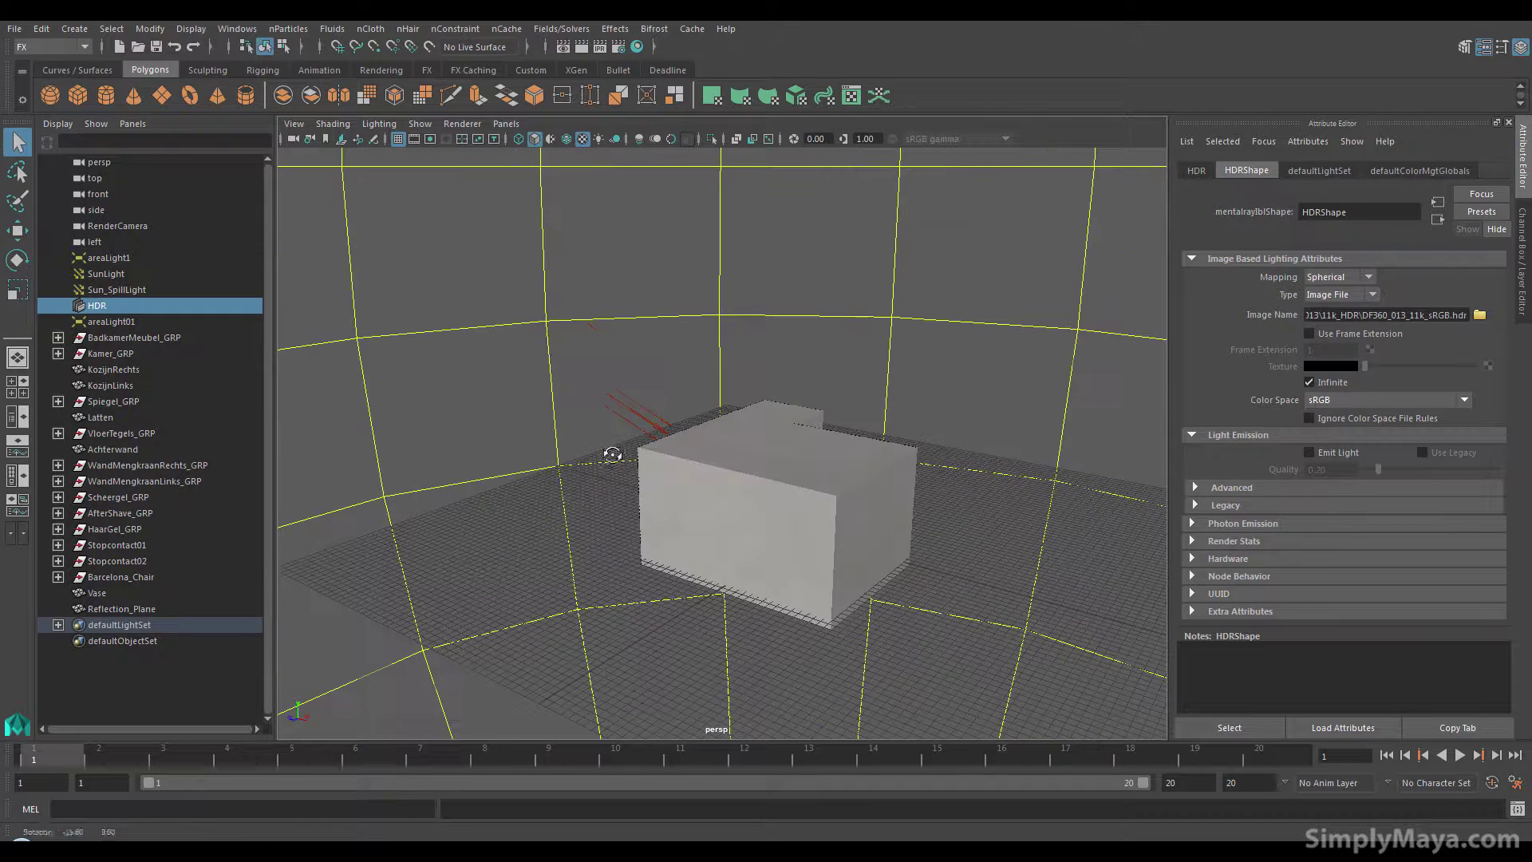
# - Select the room's wall mesh and inspect its Render Stats and mental ray attributes, including Final Gather Cast and Receive
pyautogui.click(701, 456)
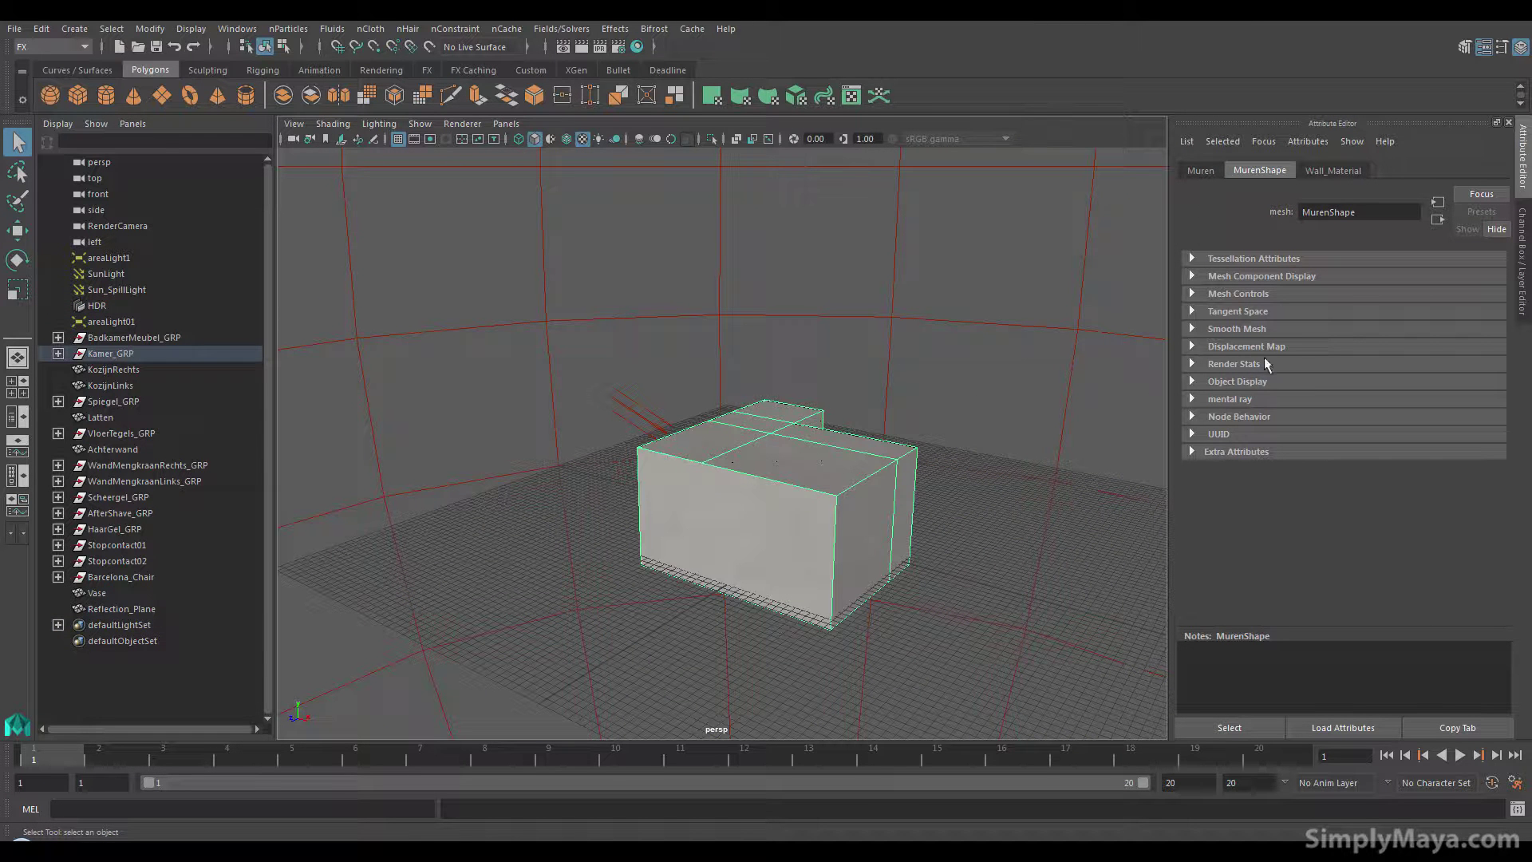
pyautogui.click(1234, 395)
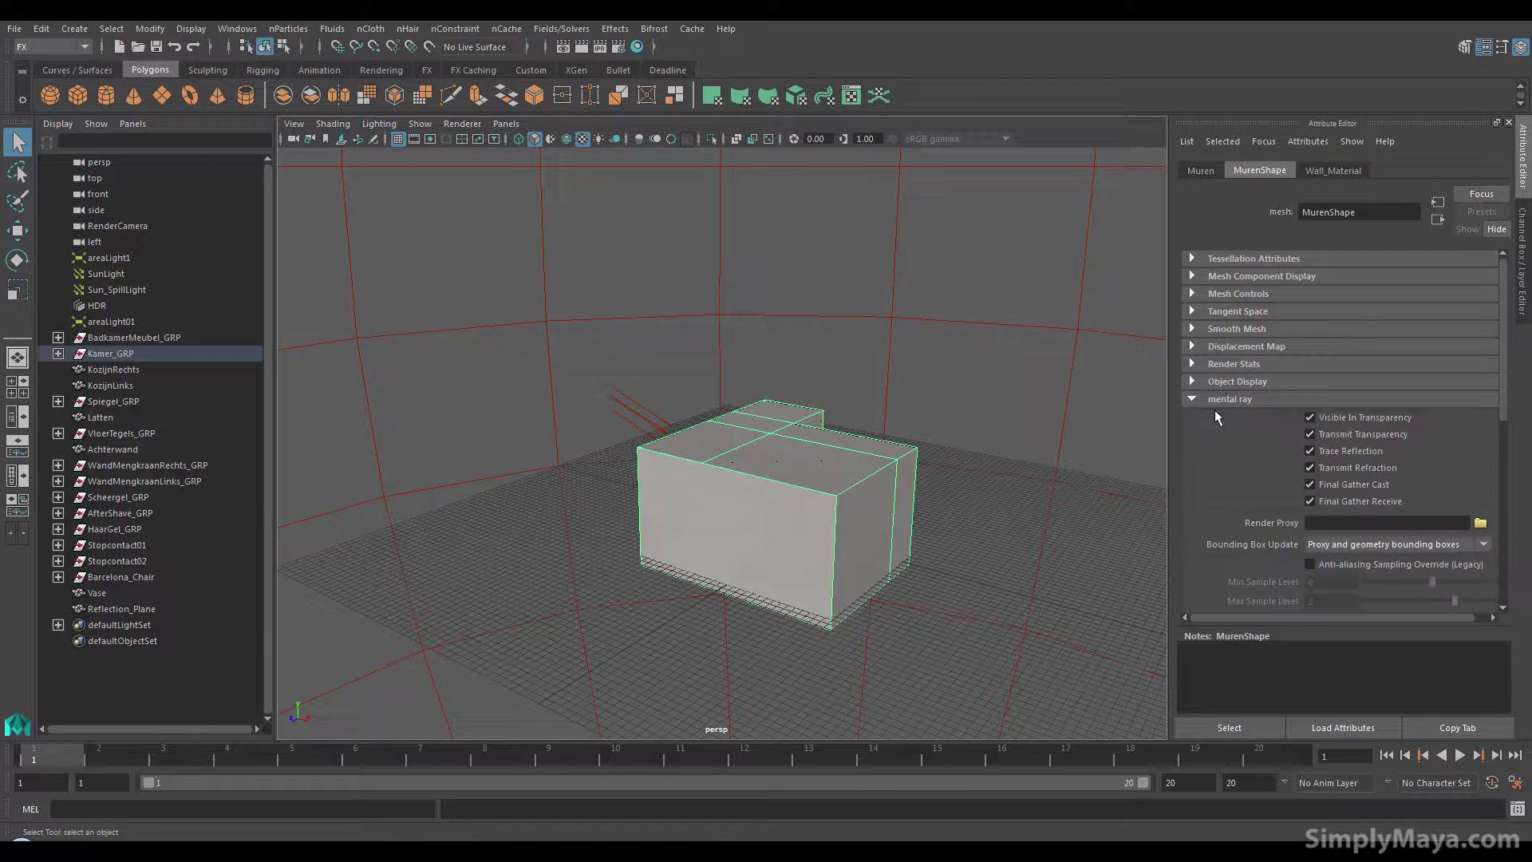
pyautogui.click(1233, 363)
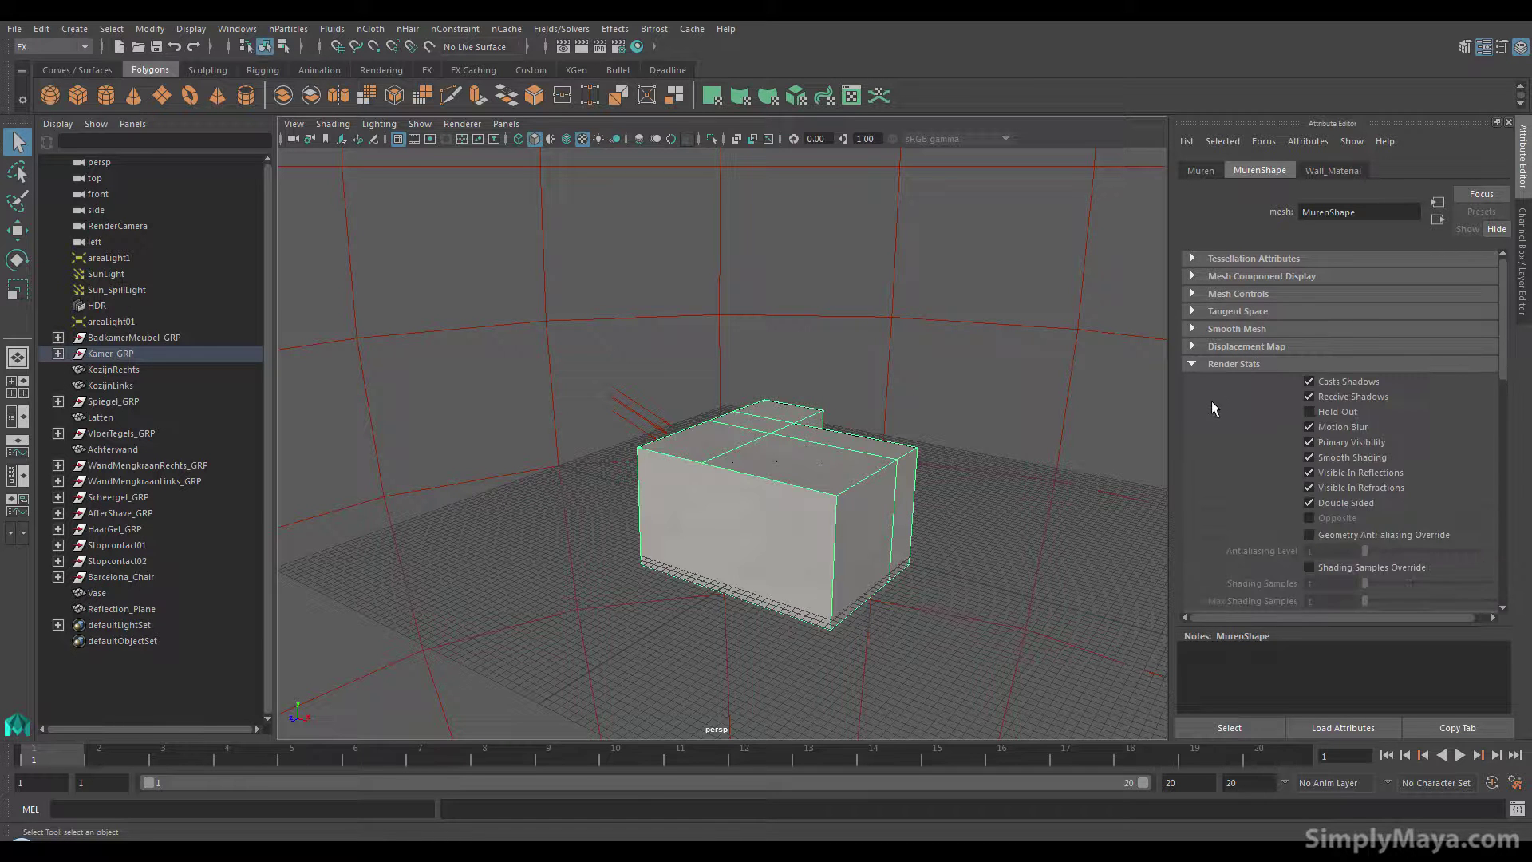
pyautogui.scroll(-5, 1209, 403)
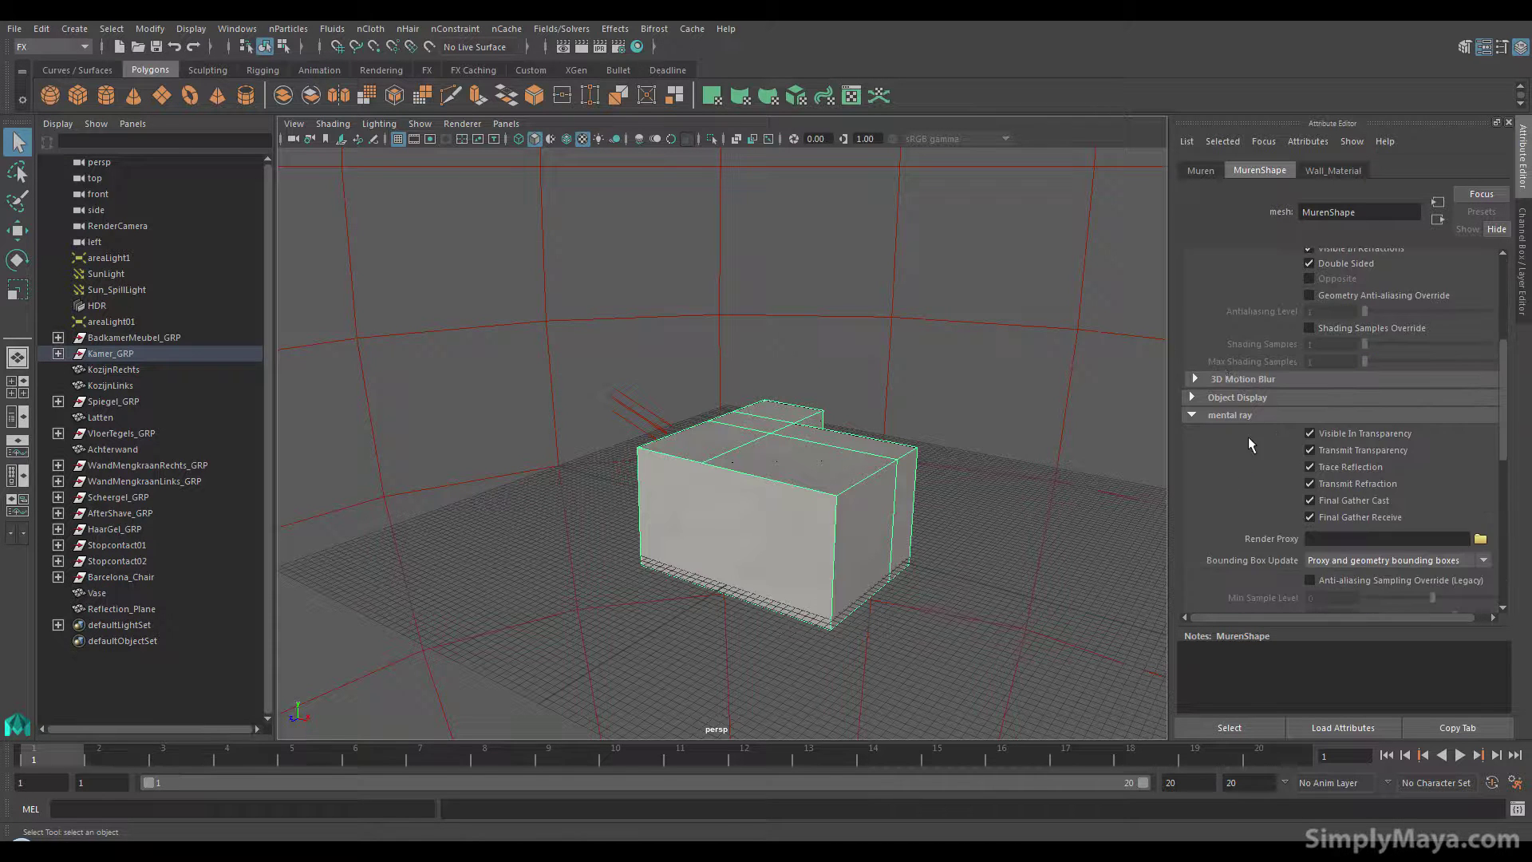
pyautogui.scroll(-2, 1230, 430)
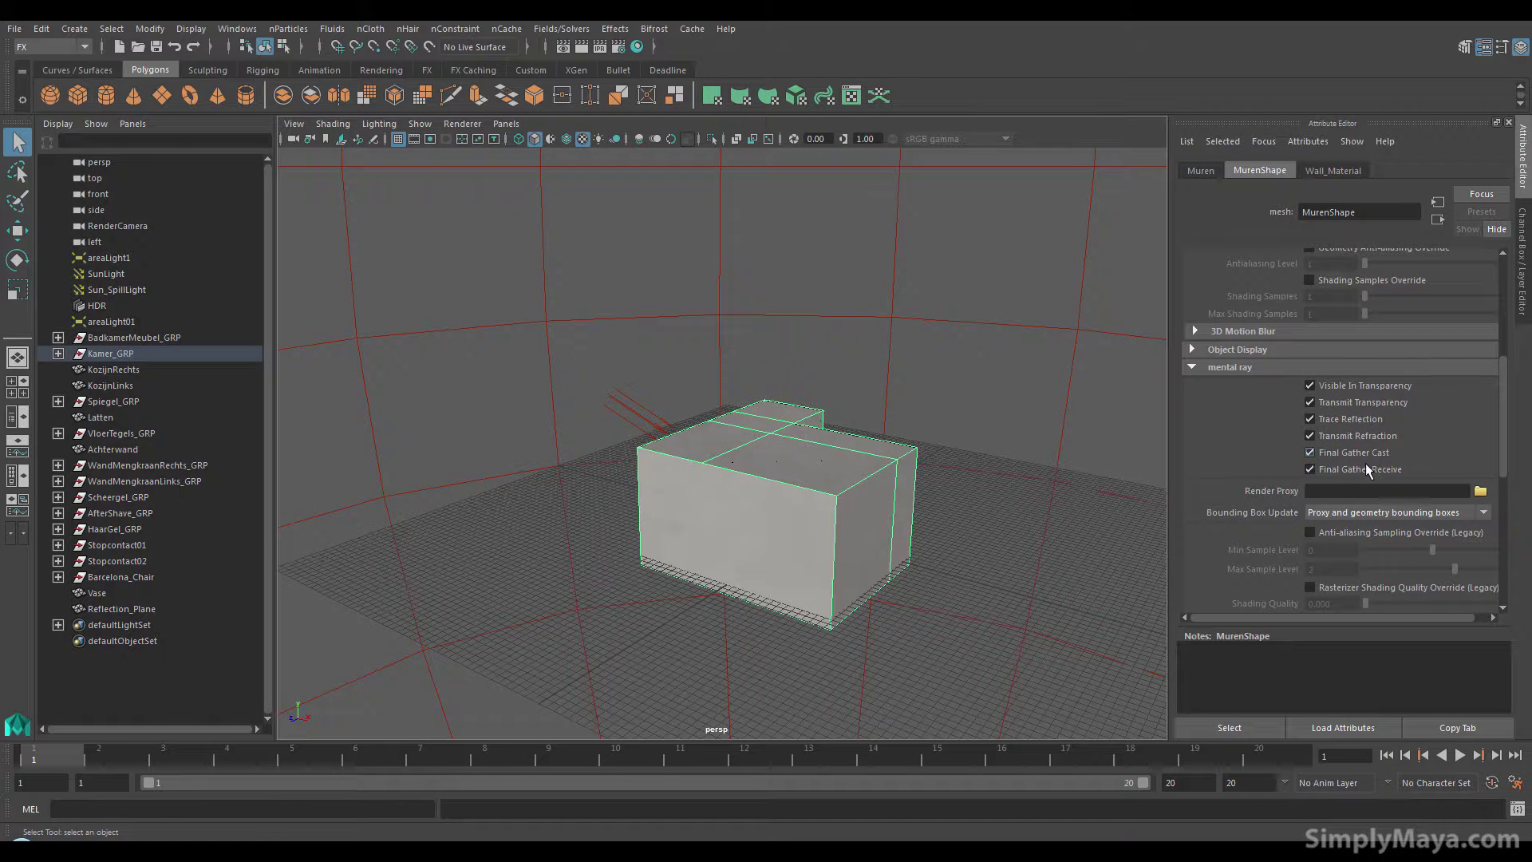
# - Examine the wall mesh's window openings from both sides of the room and review its shadow and visibility options
pyautogui.keyDown('alt'); pyautogui.moveTo(776, 483); pyautogui.dragTo(748, 442); pyautogui.keyUp('alt')
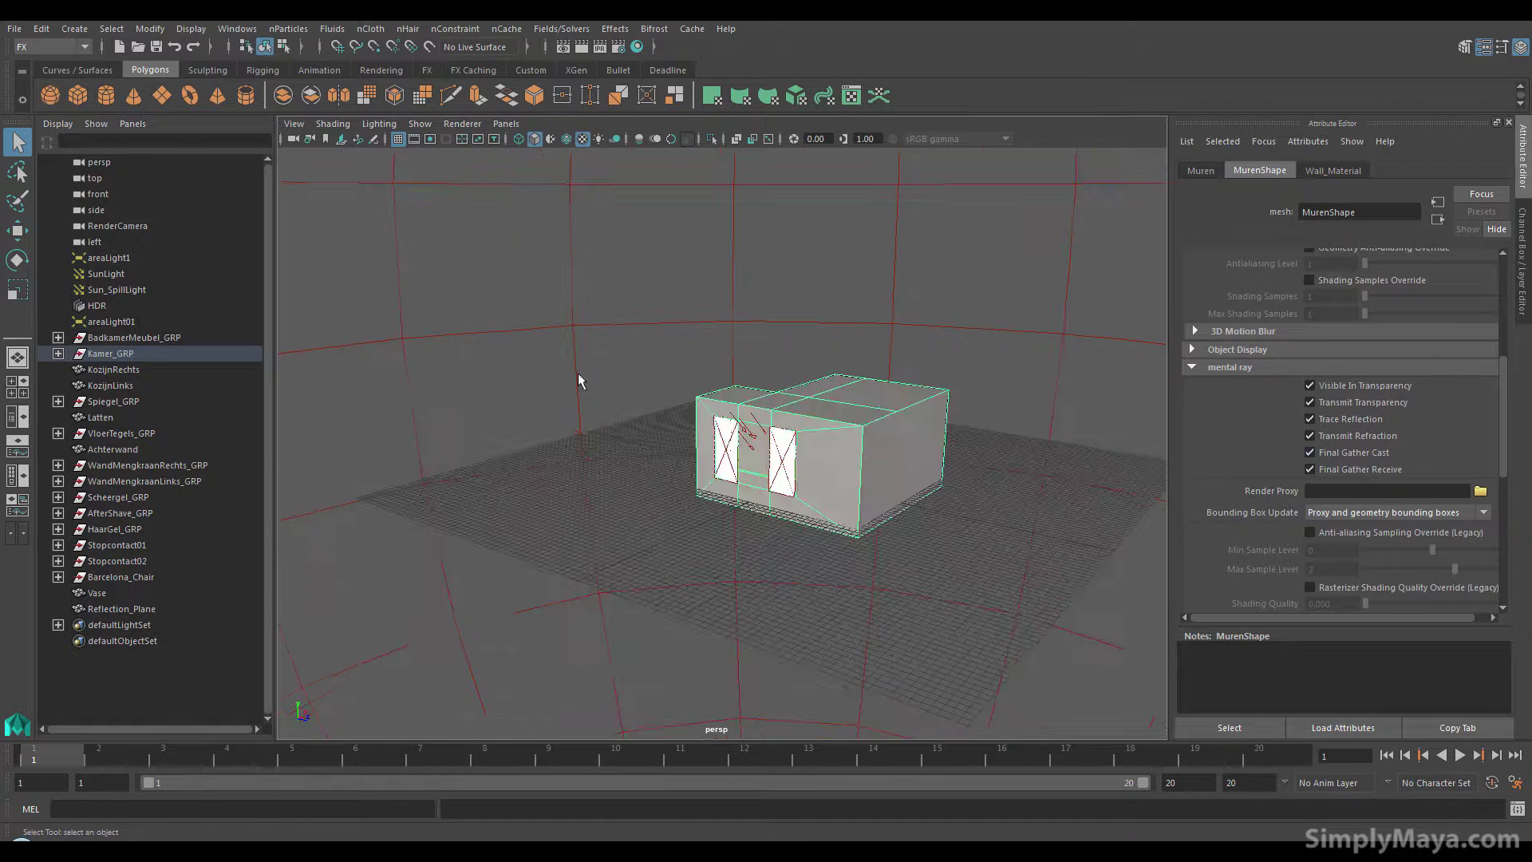
pyautogui.keyDown('alt'); pyautogui.moveTo(916, 503); pyautogui.dragTo(816, 457); pyautogui.keyUp('alt')
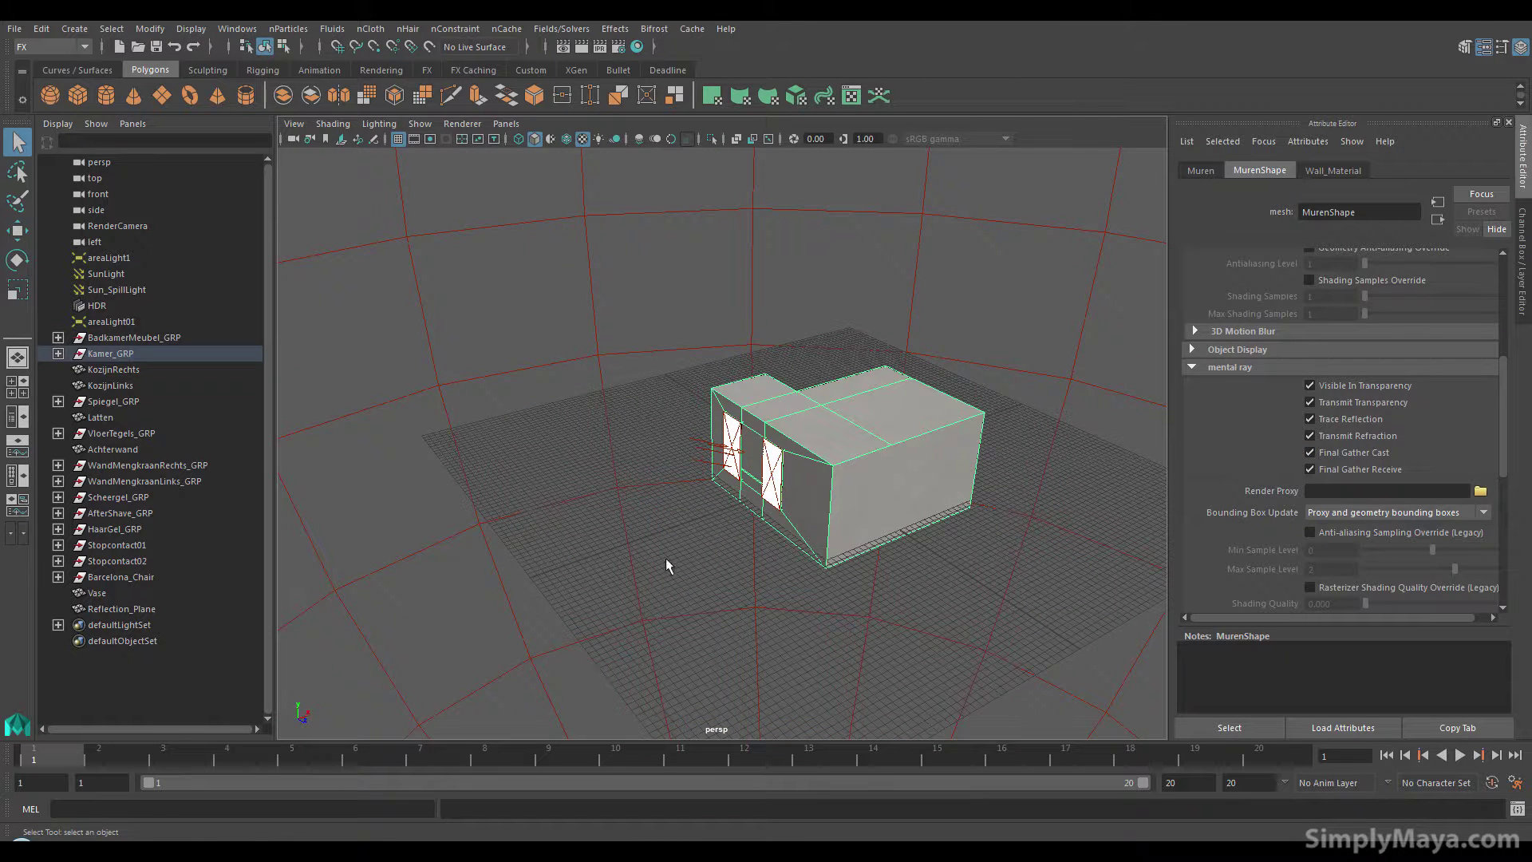
pyautogui.keyDown('alt'); pyautogui.moveTo(707, 468); pyautogui.dragTo(534, 513); pyautogui.keyUp('alt')
pyautogui.keyDown('alt'); pyautogui.moveTo(534, 513); pyautogui.dragTo(936, 581, button='right'); pyautogui.keyUp('alt')
pyautogui.keyDown('alt'); pyautogui.moveTo(937, 582); pyautogui.dragTo(1053, 495); pyautogui.keyUp('alt')
pyautogui.keyDown('alt'); pyautogui.moveTo(718, 547); pyautogui.dragTo(910, 579, button='right'); pyautogui.keyUp('alt')
pyautogui.keyDown('alt'); pyautogui.moveTo(813, 547); pyautogui.dragTo(845, 473); pyautogui.keyUp('alt')
pyautogui.keyDown('alt'); pyautogui.moveTo(845, 473); pyautogui.dragTo(810, 534, button='right'); pyautogui.keyUp('alt')
pyautogui.keyDown('alt'); pyautogui.moveTo(811, 534); pyautogui.dragTo(900, 454); pyautogui.keyUp('alt')
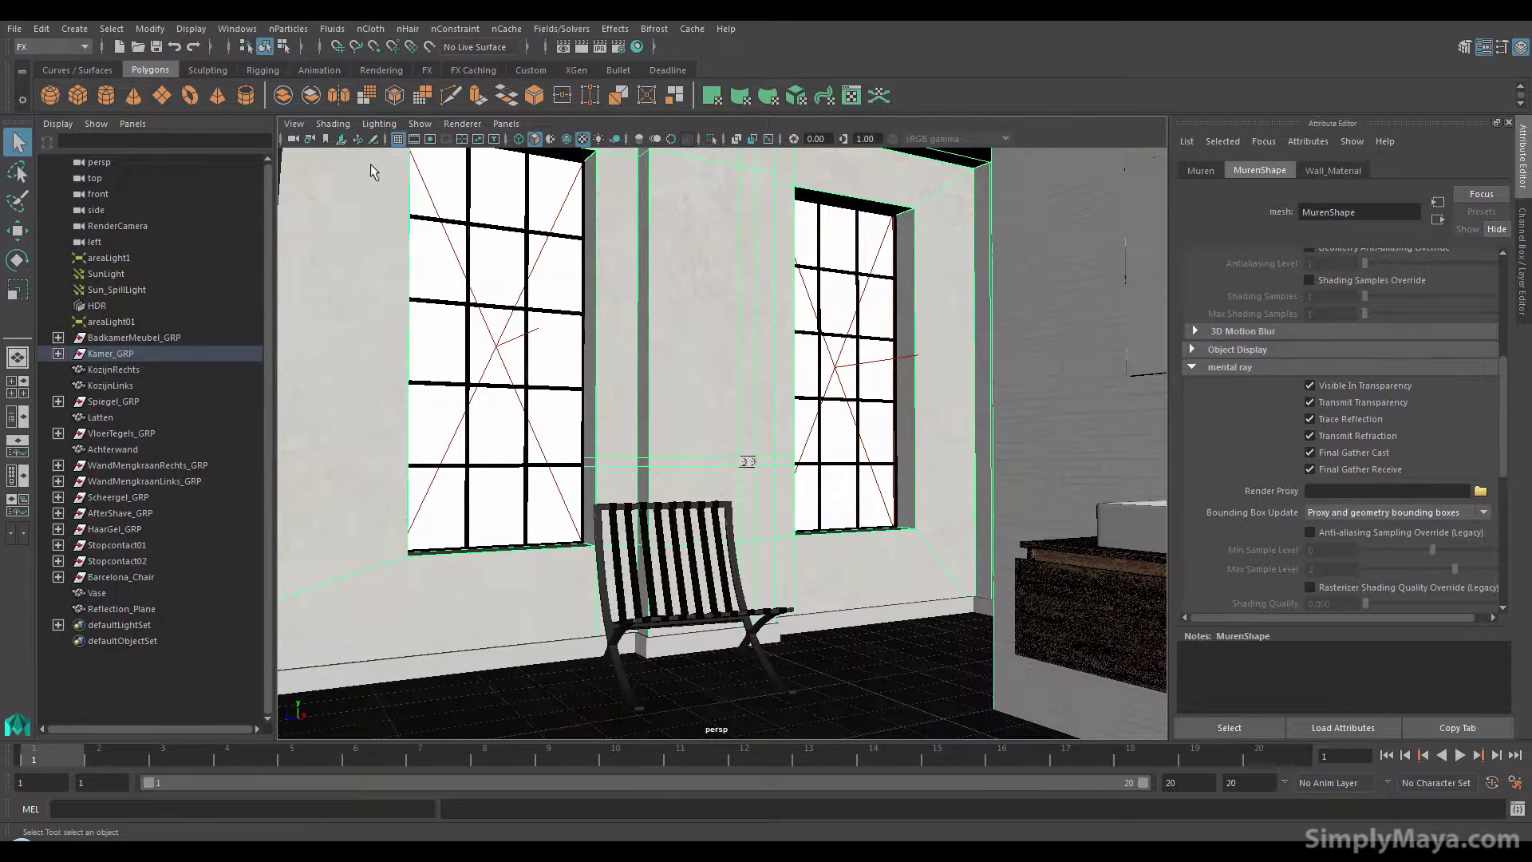
pyautogui.scroll(3, 735, 356)
pyautogui.scroll(-10, 332, 404)
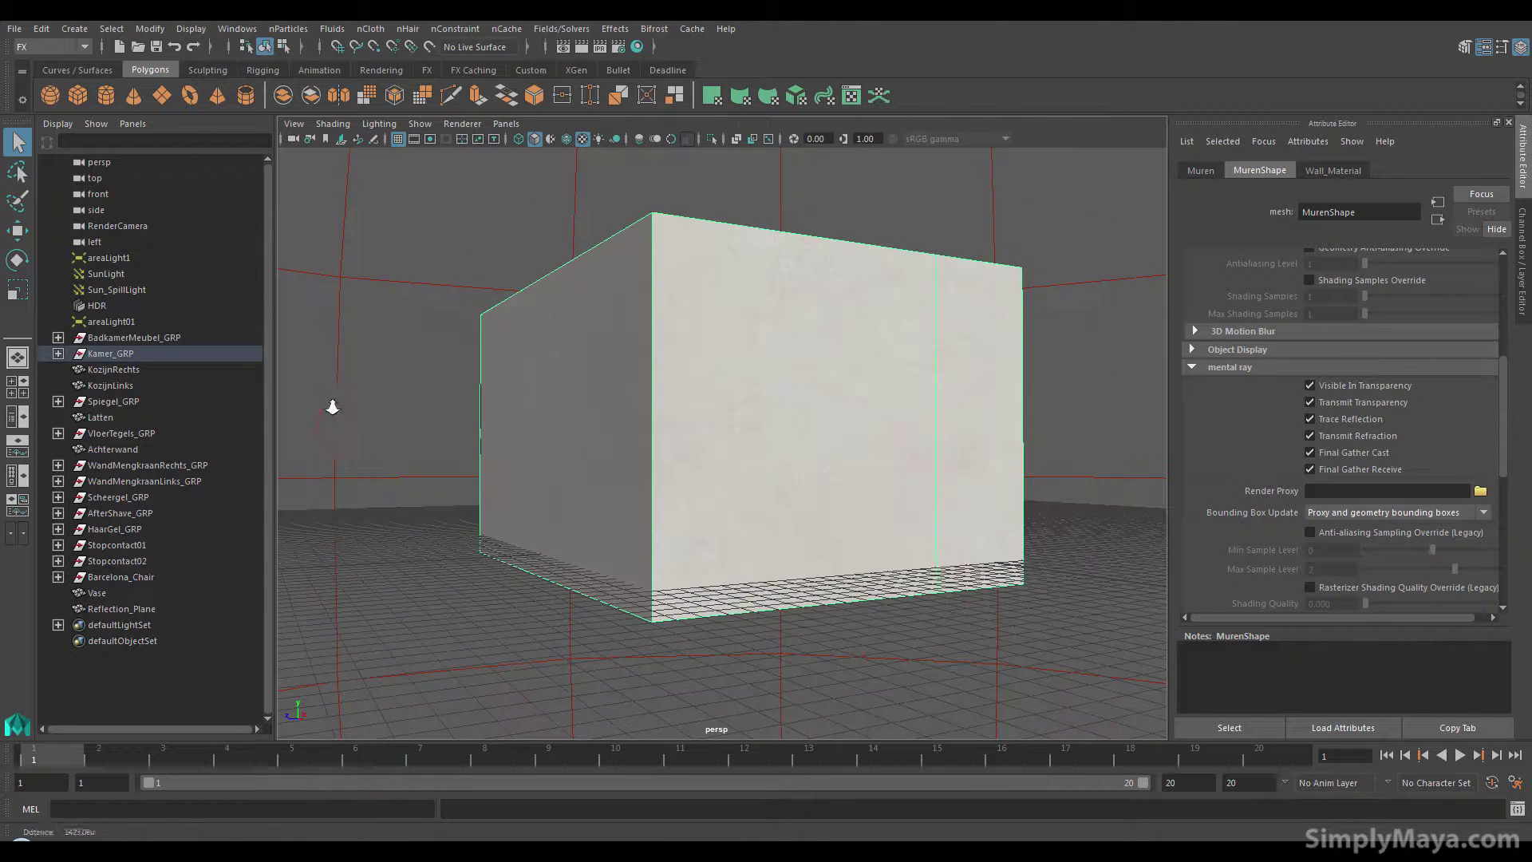
pyautogui.keyDown('alt'); pyautogui.moveTo(516, 463); pyautogui.dragTo(557, 506); pyautogui.keyUp('alt')
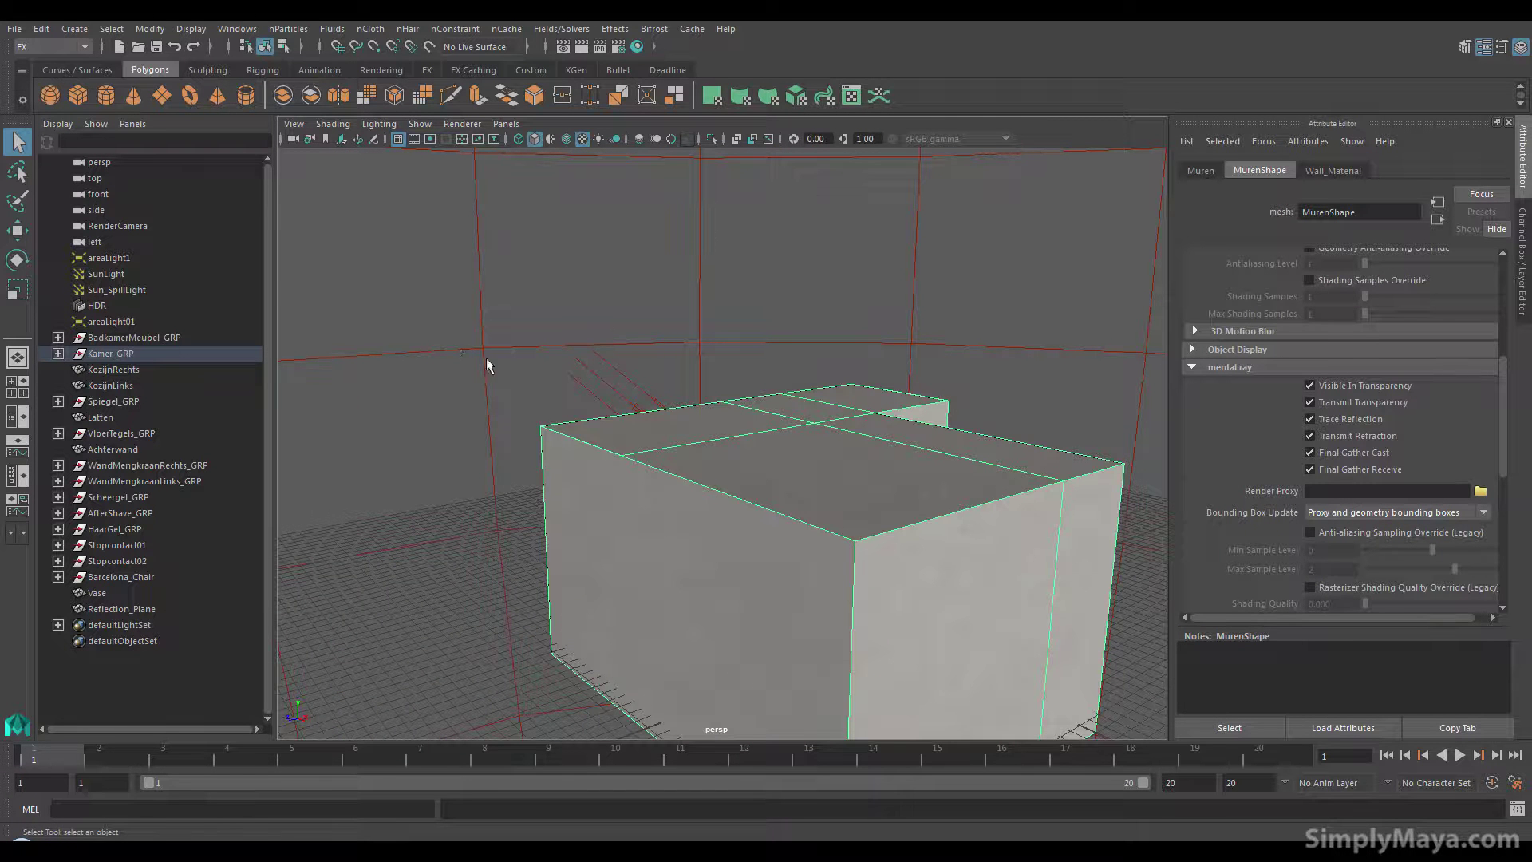
pyautogui.keyDown('alt'); pyautogui.moveTo(488, 358); pyautogui.dragTo(742, 337); pyautogui.keyUp('alt')
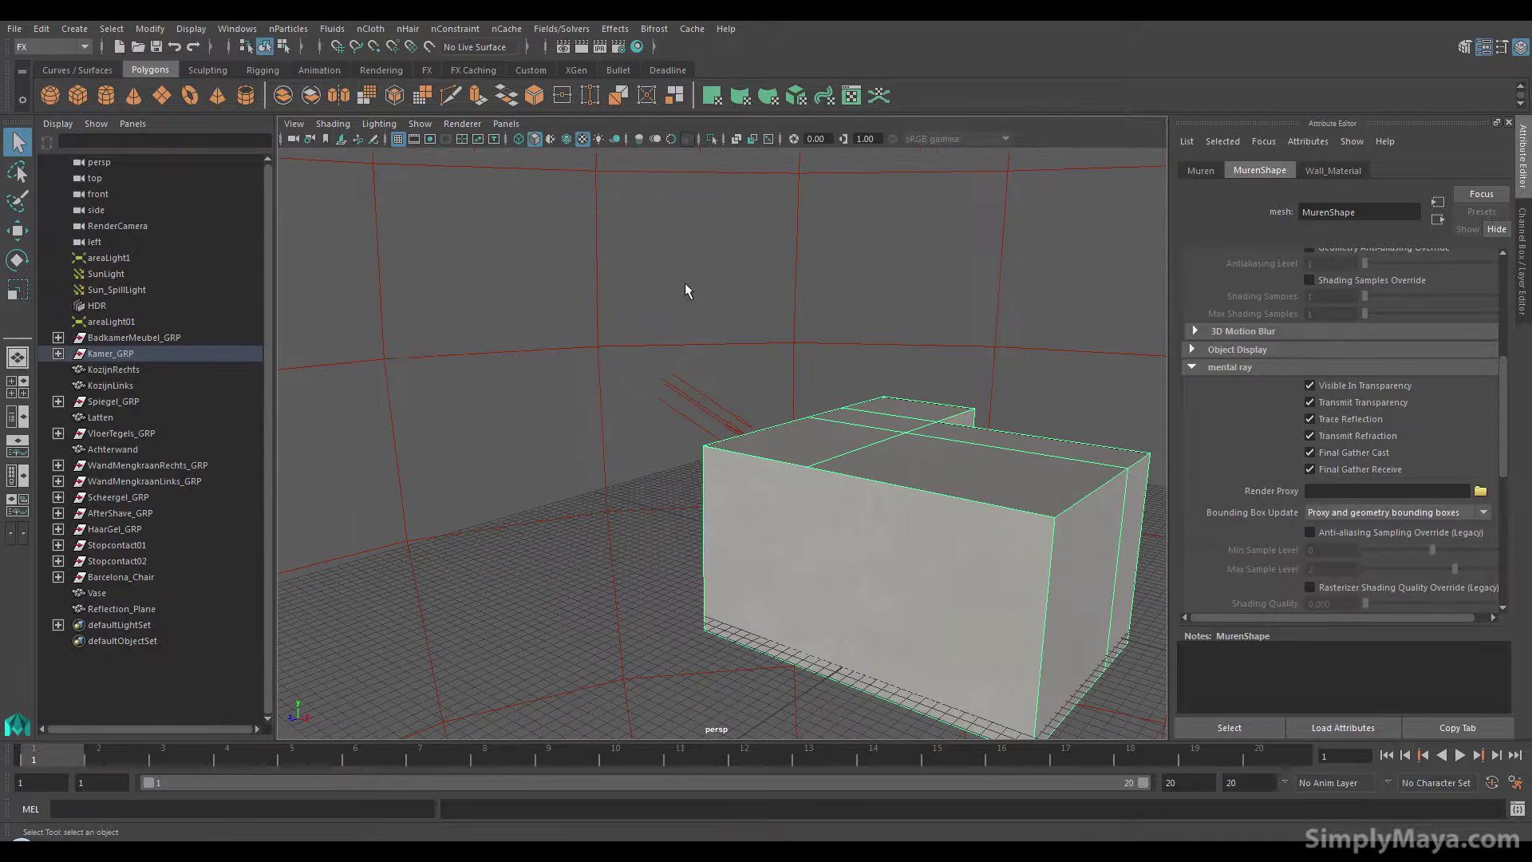
pyautogui.moveTo(1505, 414); pyautogui.dragTo(1505, 283)
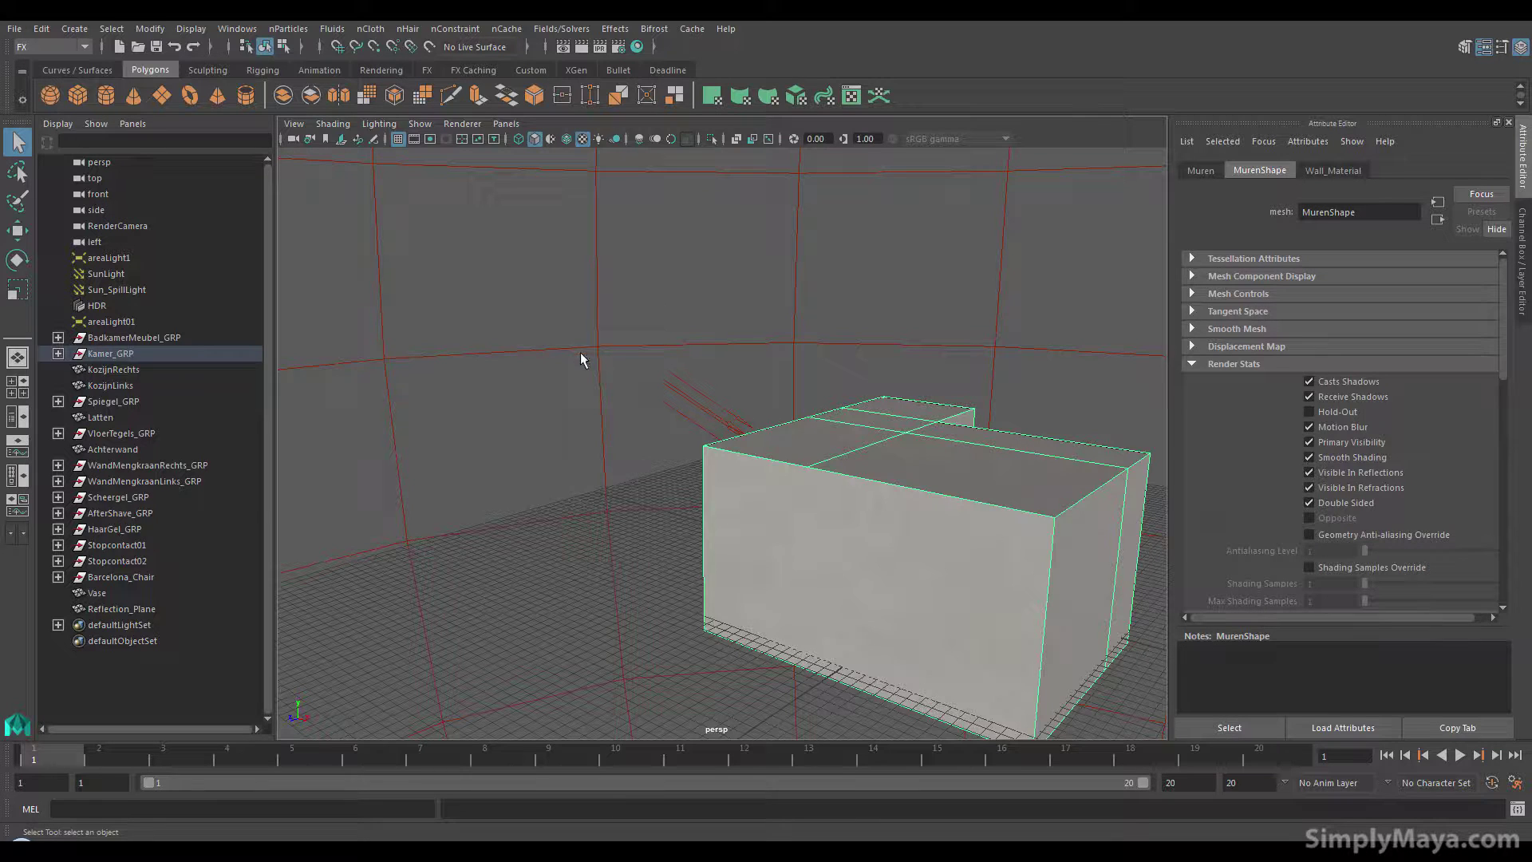
# - Set the HDR environment's image to hdr_blured.hdr and inspect the blurred sky around the room
pyautogui.click(193, 306)
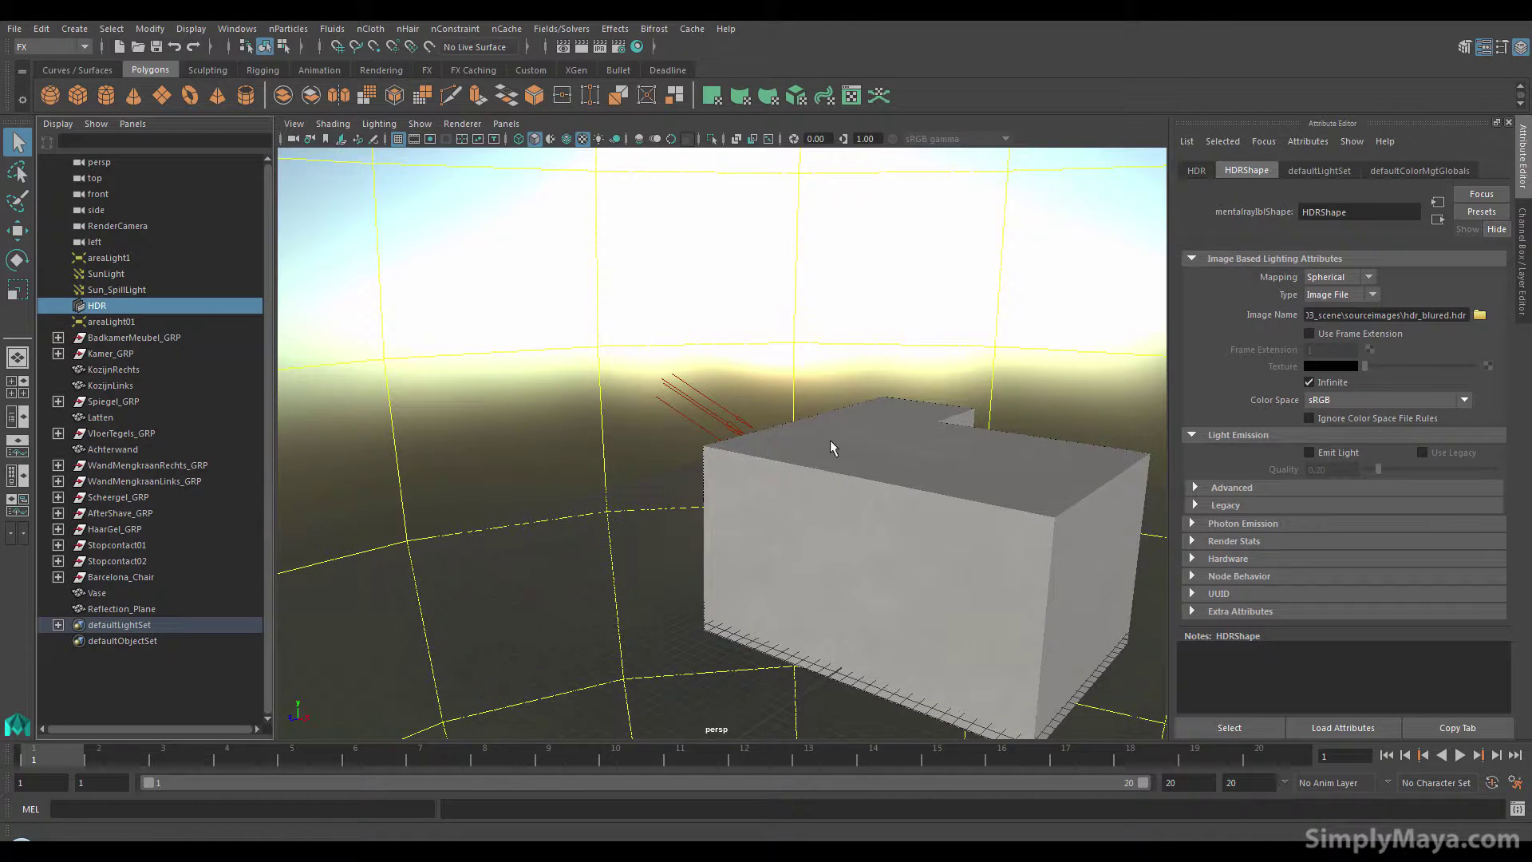
pyautogui.keyDown('alt'); pyautogui.moveTo(830, 447); pyautogui.dragTo(677, 342); pyautogui.keyUp('alt')
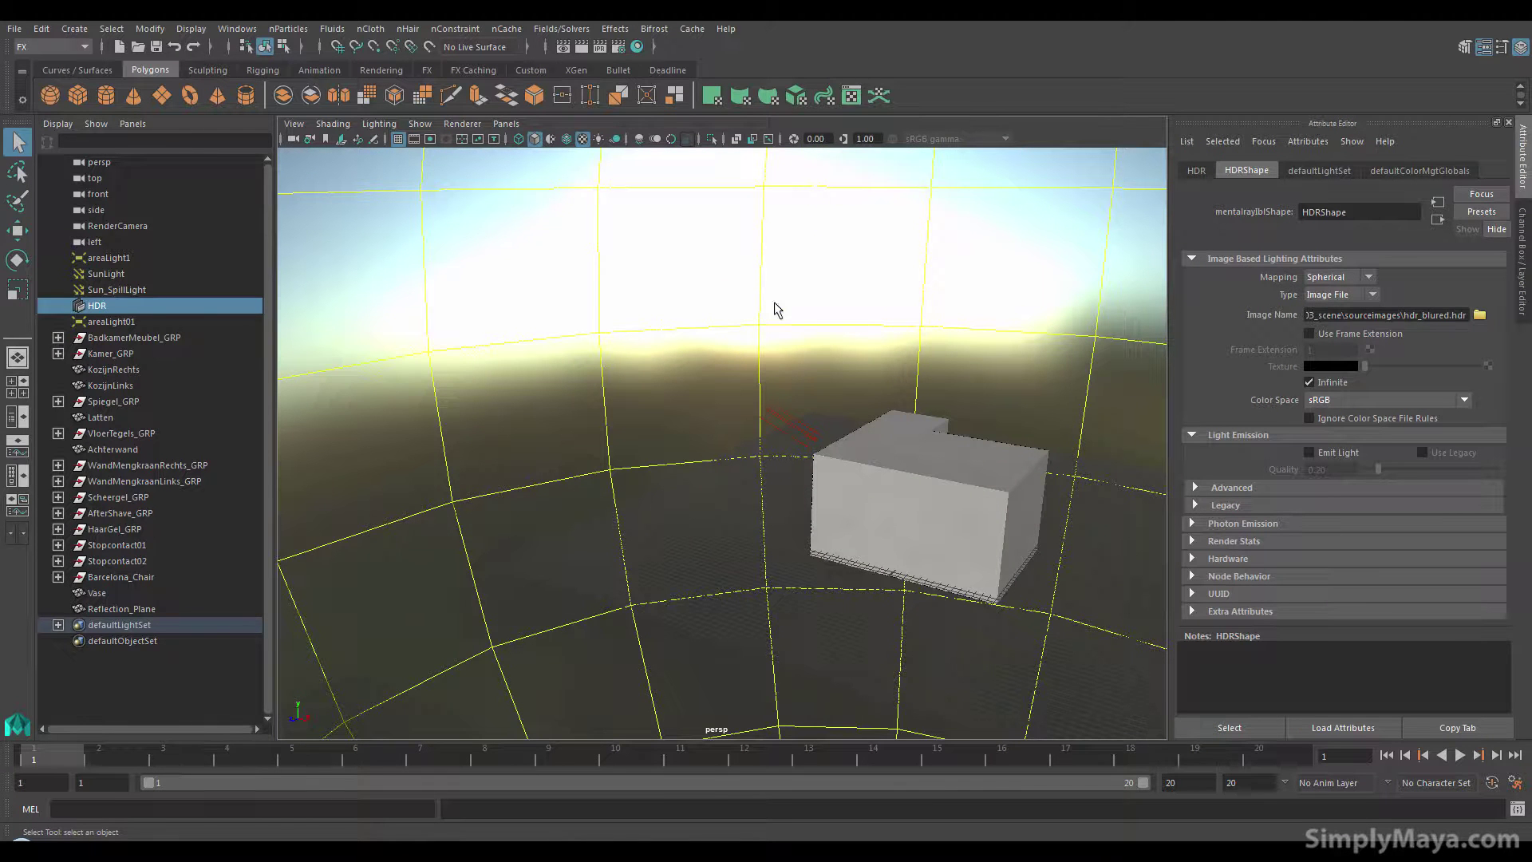
pyautogui.keyDown('alt'); pyautogui.moveTo(778, 297); pyautogui.dragTo(746, 283); pyautogui.keyUp('alt')
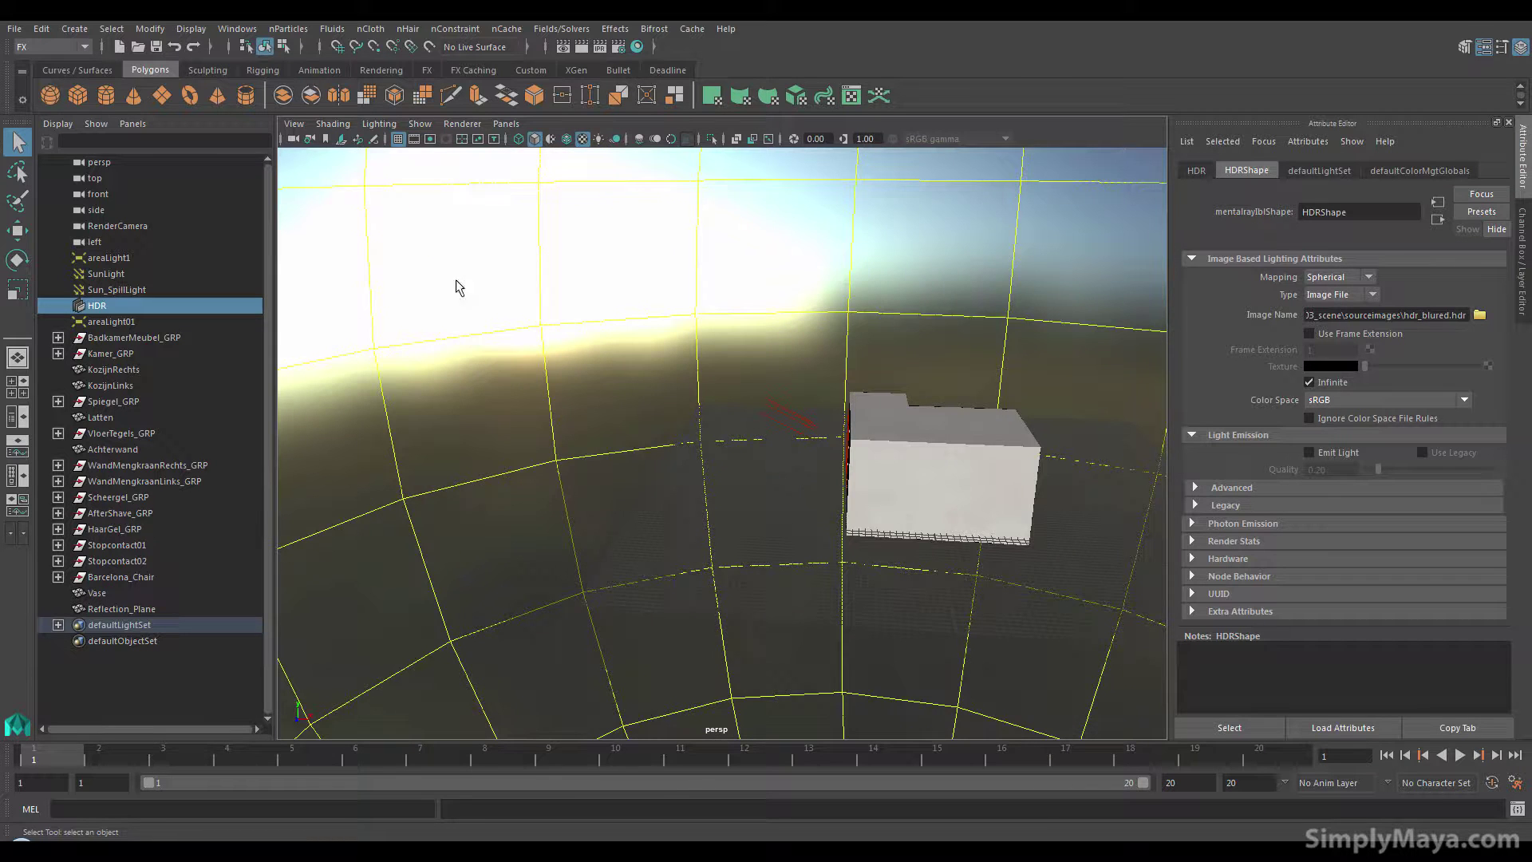
# - Rotate the HDR environment around its vertical axis to reposition its bright sky area relative to the room's windows
pyautogui.keyDown('alt'); pyautogui.moveTo(707, 366); pyautogui.dragTo(686, 366); pyautogui.keyUp('alt')
pyautogui.press('e')
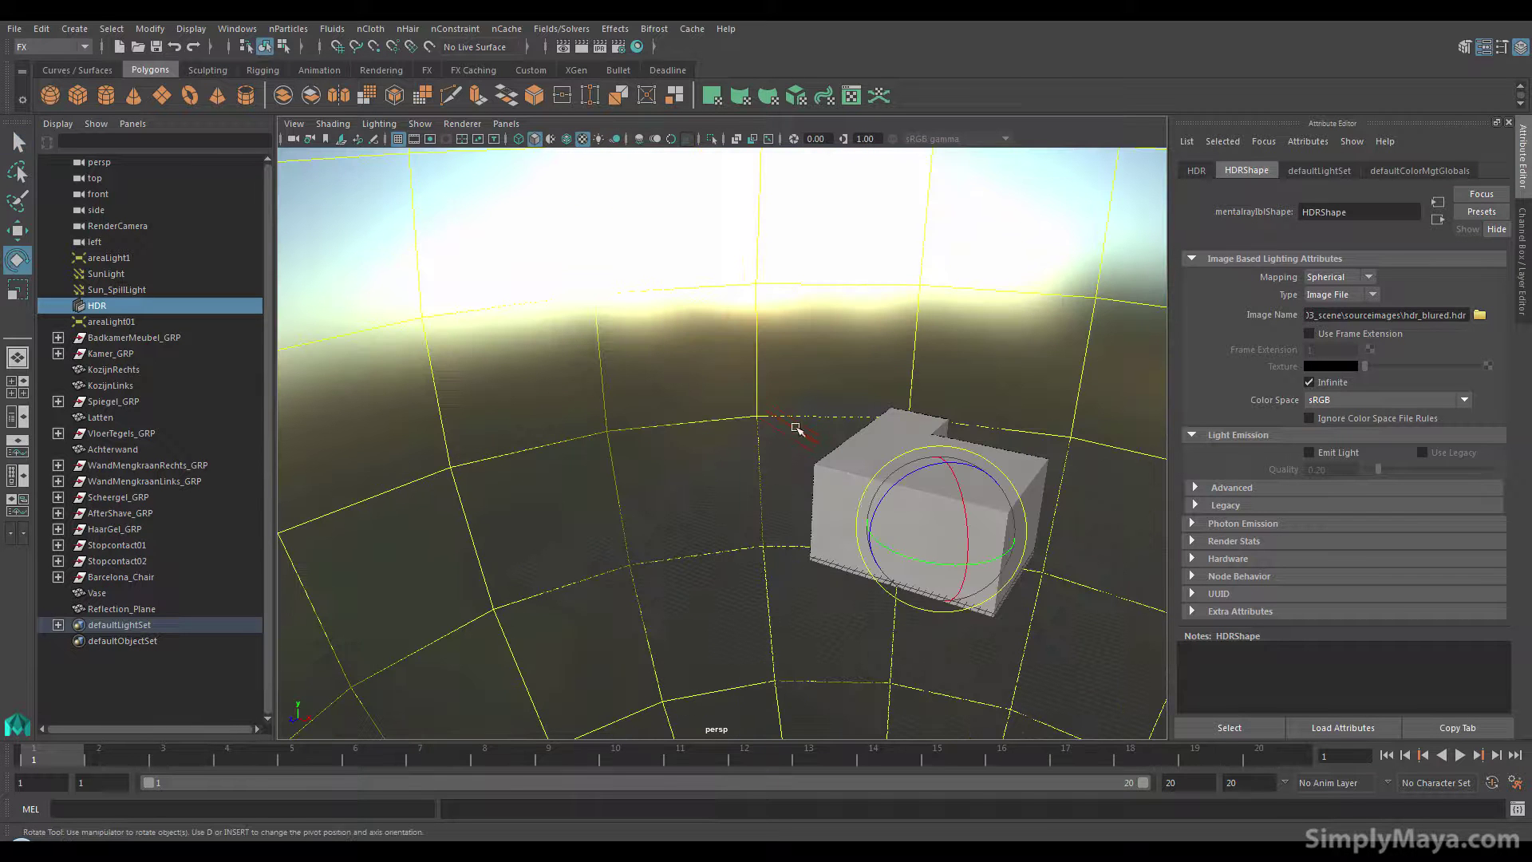
pyautogui.moveTo(957, 562); pyautogui.dragTo(993, 558)
pyautogui.keyDown('alt'); pyautogui.moveTo(790, 511); pyautogui.dragTo(710, 502); pyautogui.keyUp('alt')
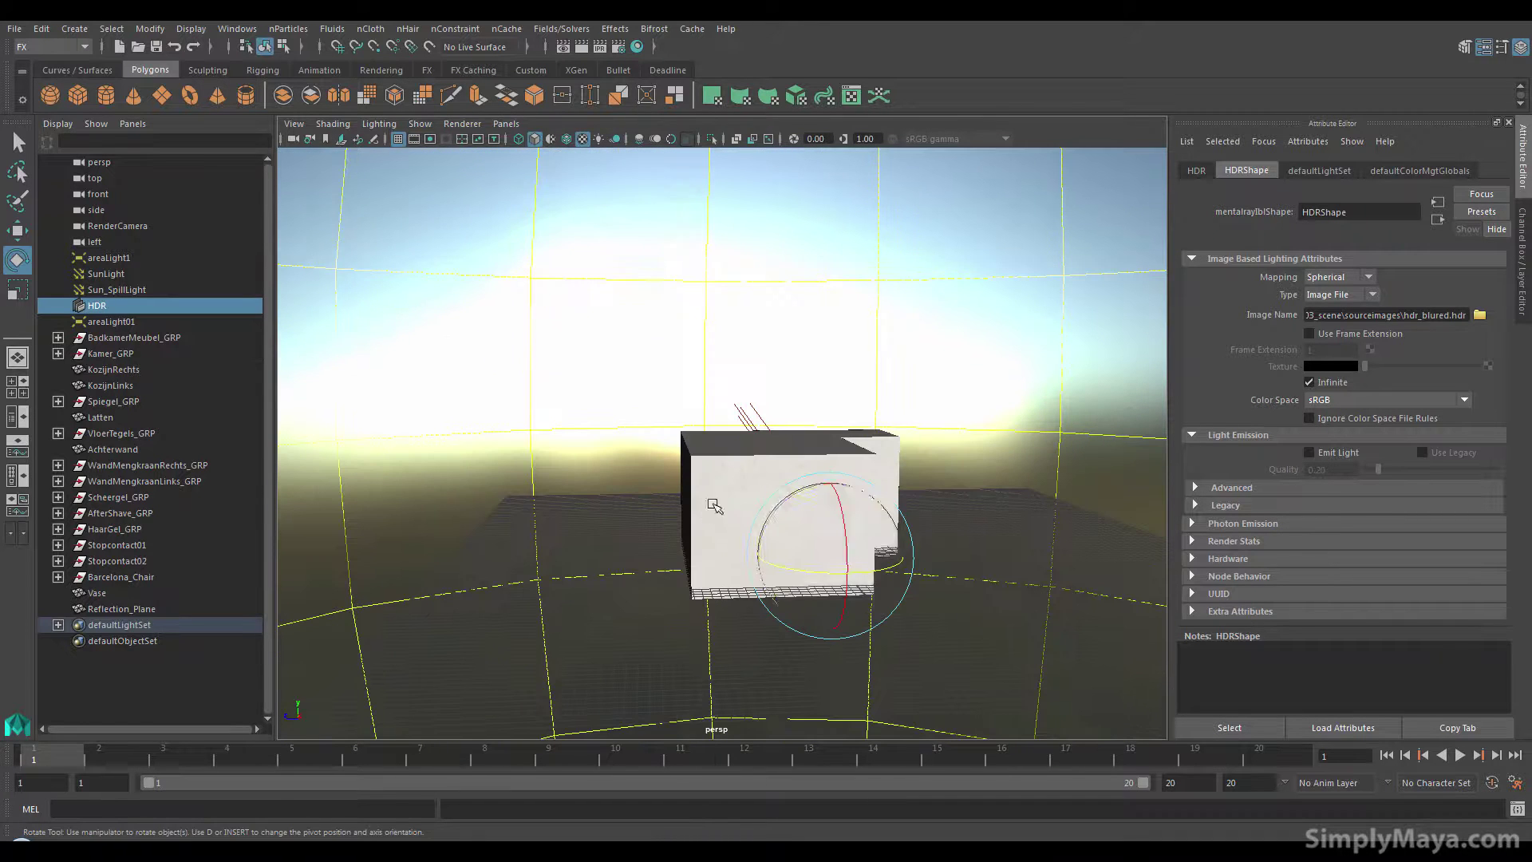
pyautogui.moveTo(794, 569); pyautogui.dragTo(814, 568)
pyautogui.keyDown('alt'); pyautogui.moveTo(647, 556); pyautogui.dragTo(729, 544); pyautogui.keyUp('alt')
pyautogui.keyDown('alt'); pyautogui.moveTo(798, 501); pyautogui.dragTo(652, 258); pyautogui.keyUp('alt')
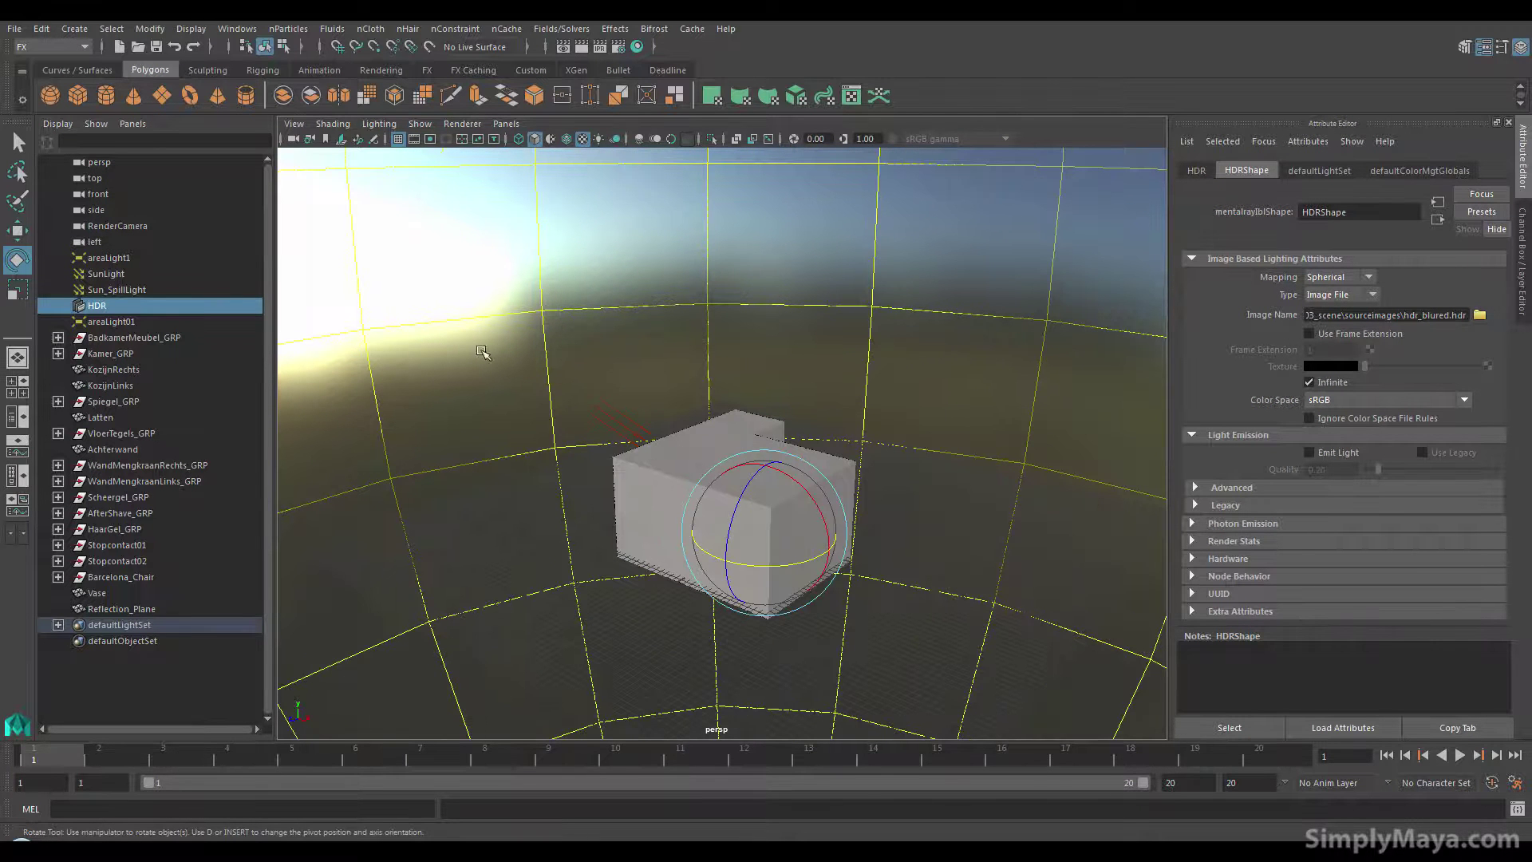
# - Switch the viewport back to the RenderCamera view
pyautogui.click(505, 123)
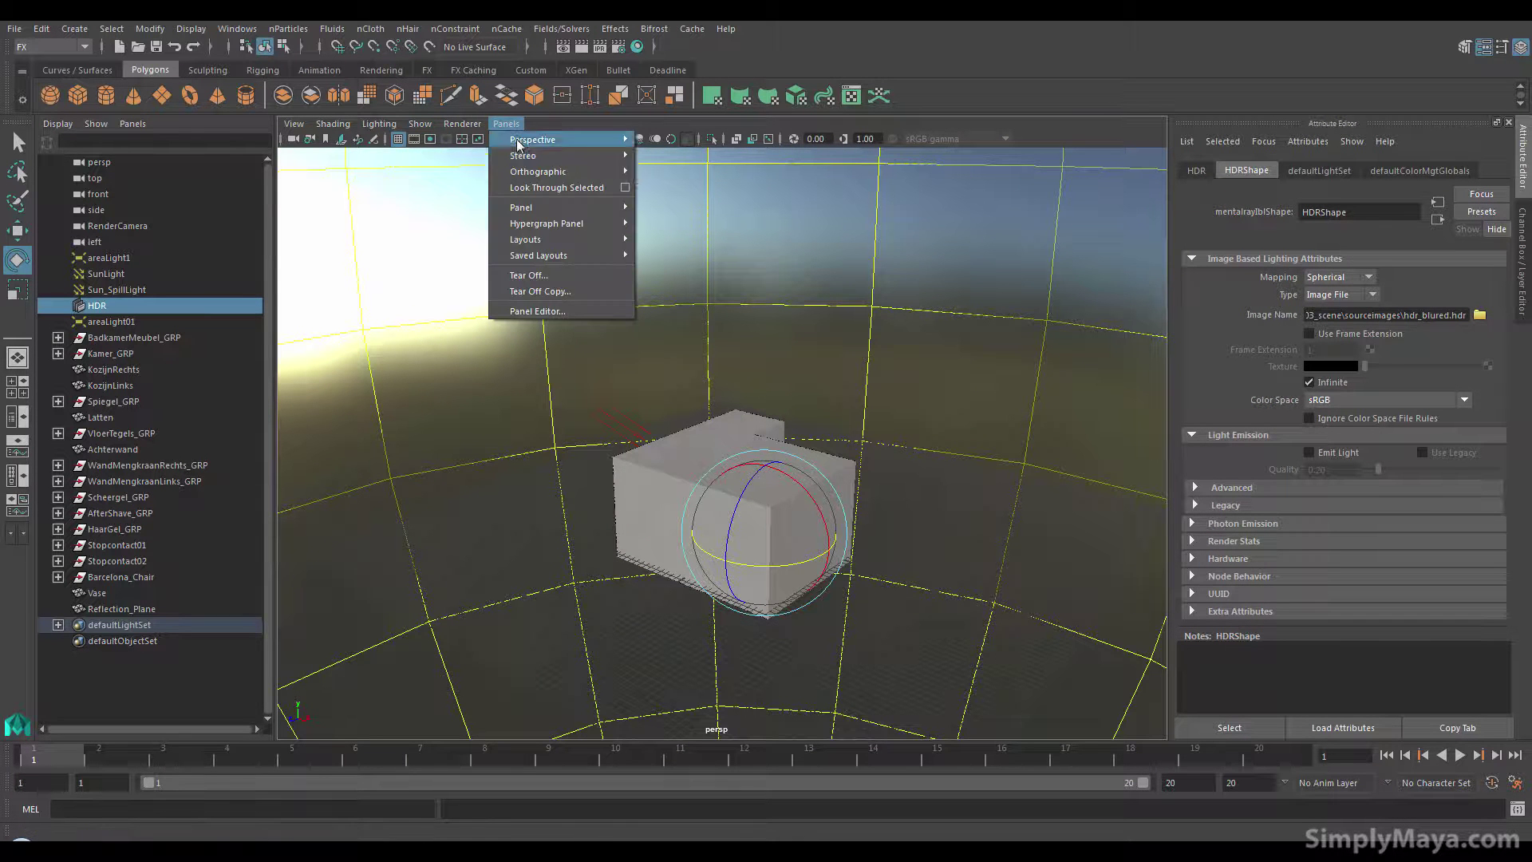
pyautogui.moveTo(558, 140)
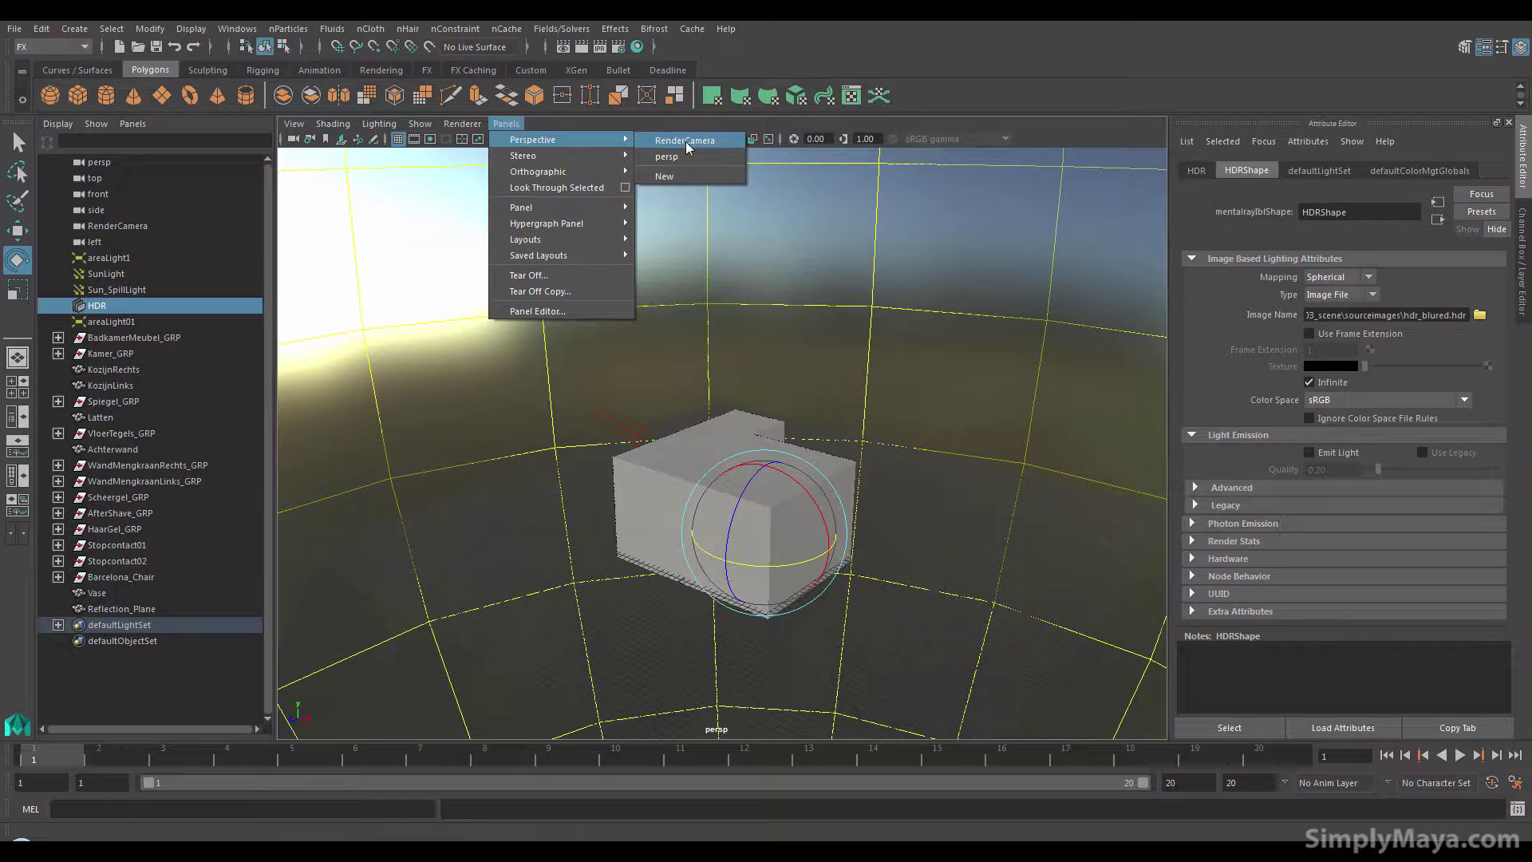
pyautogui.click(684, 140)
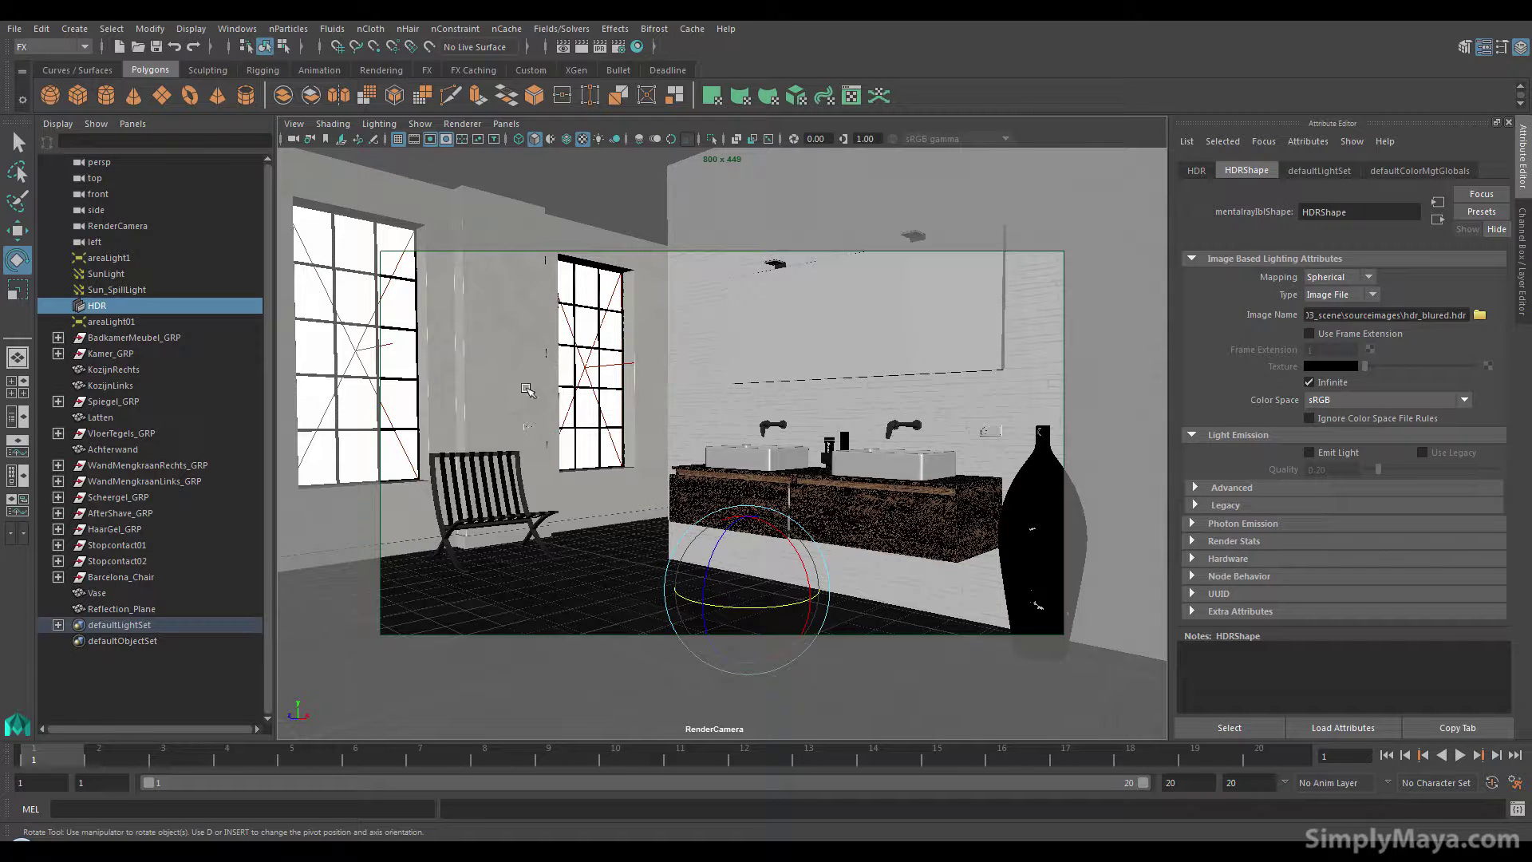
# - Open the mental ray quality render settings and review the Global Illumination, Importons and Final Gathering options
pyautogui.click(619, 46)
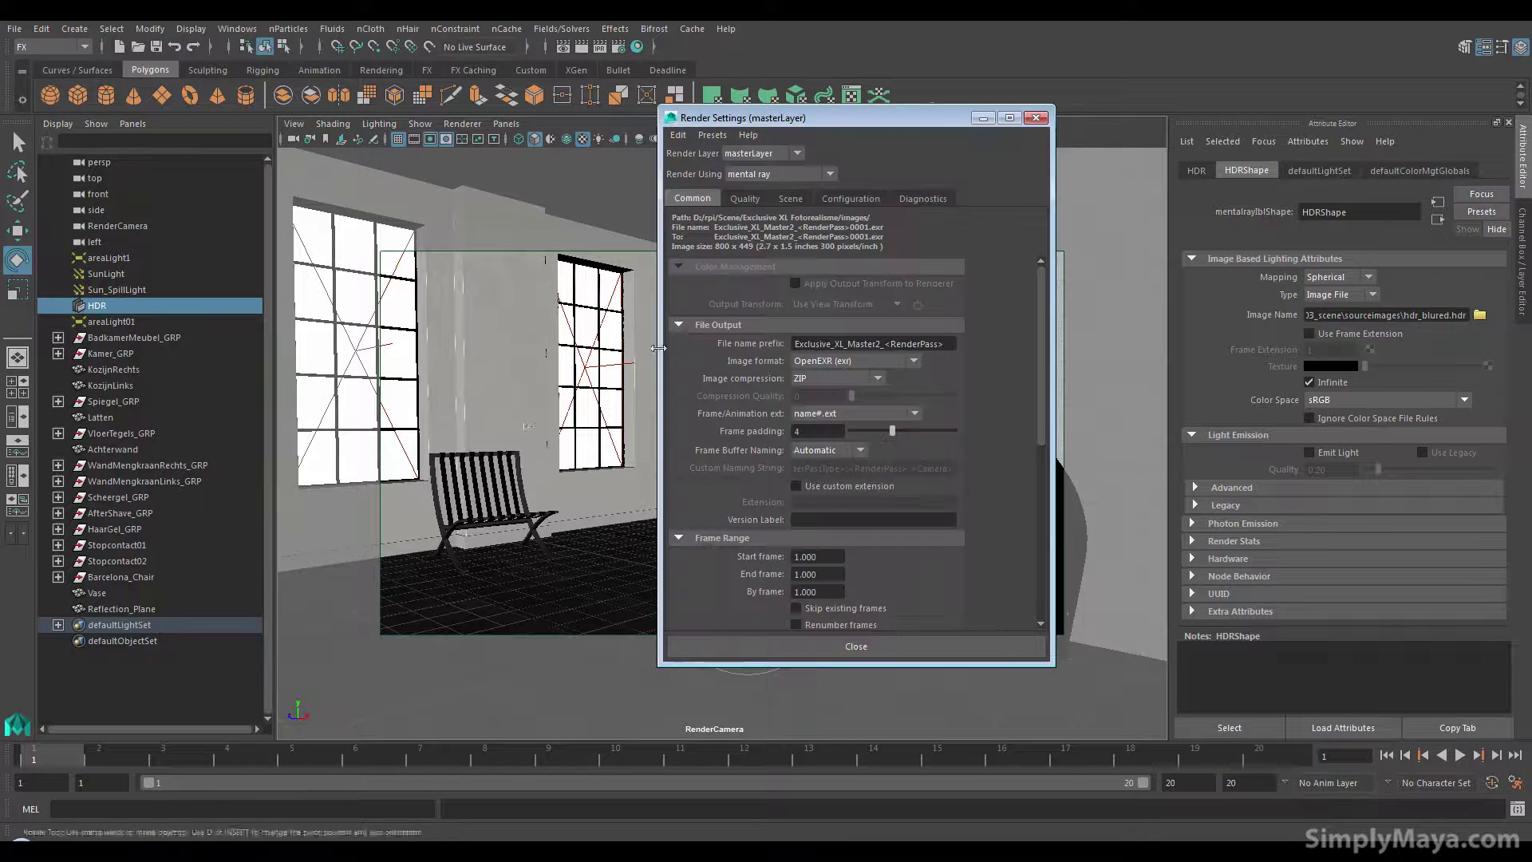
pyautogui.click(732, 199)
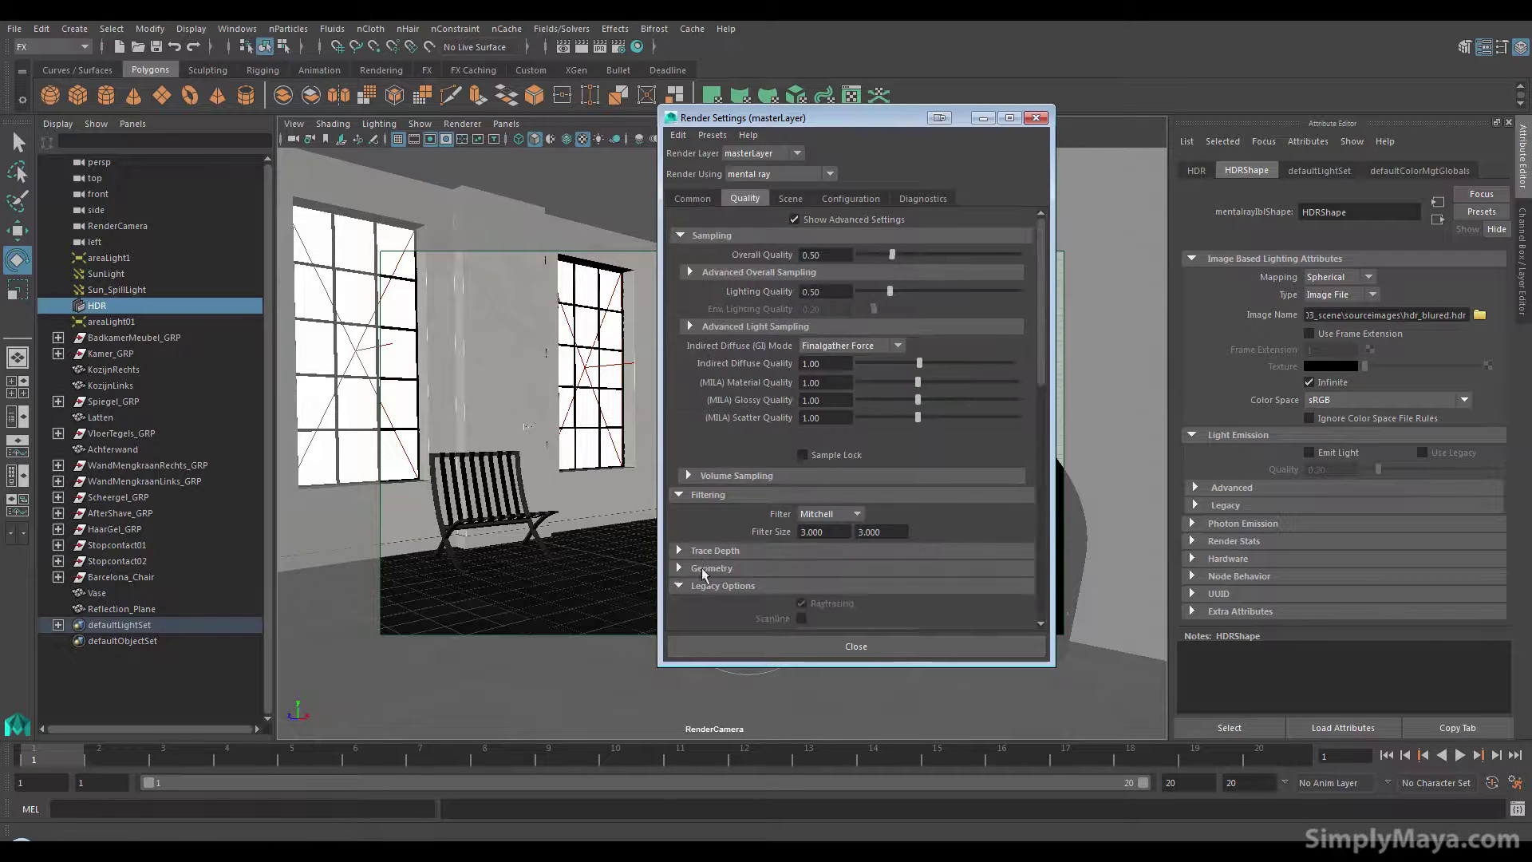
pyautogui.click(702, 585)
pyautogui.scroll(-8, 701, 558)
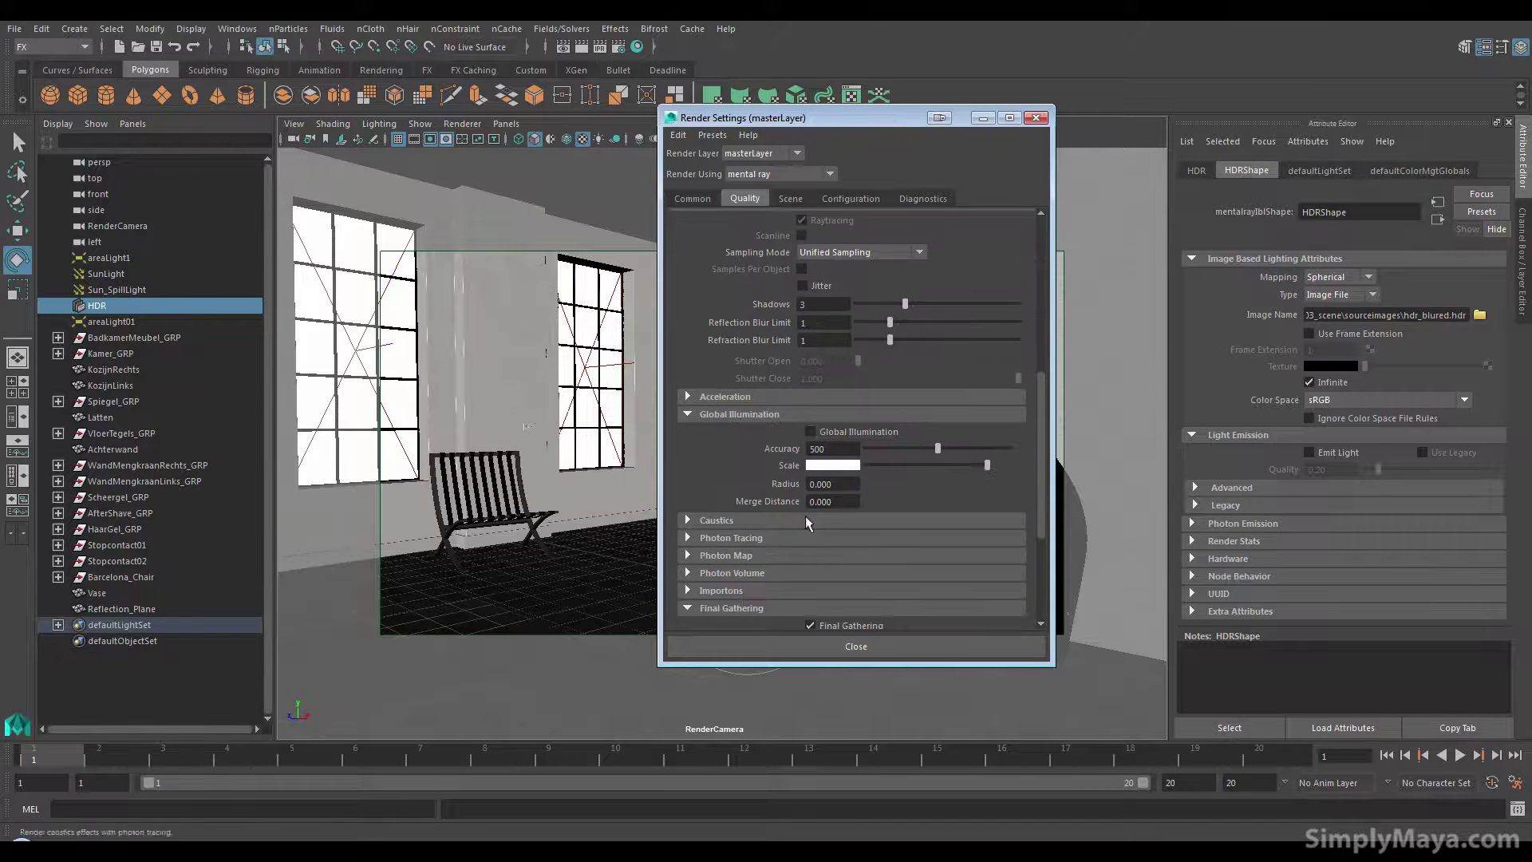
pyautogui.click(734, 593)
pyautogui.scroll(-3, 734, 584)
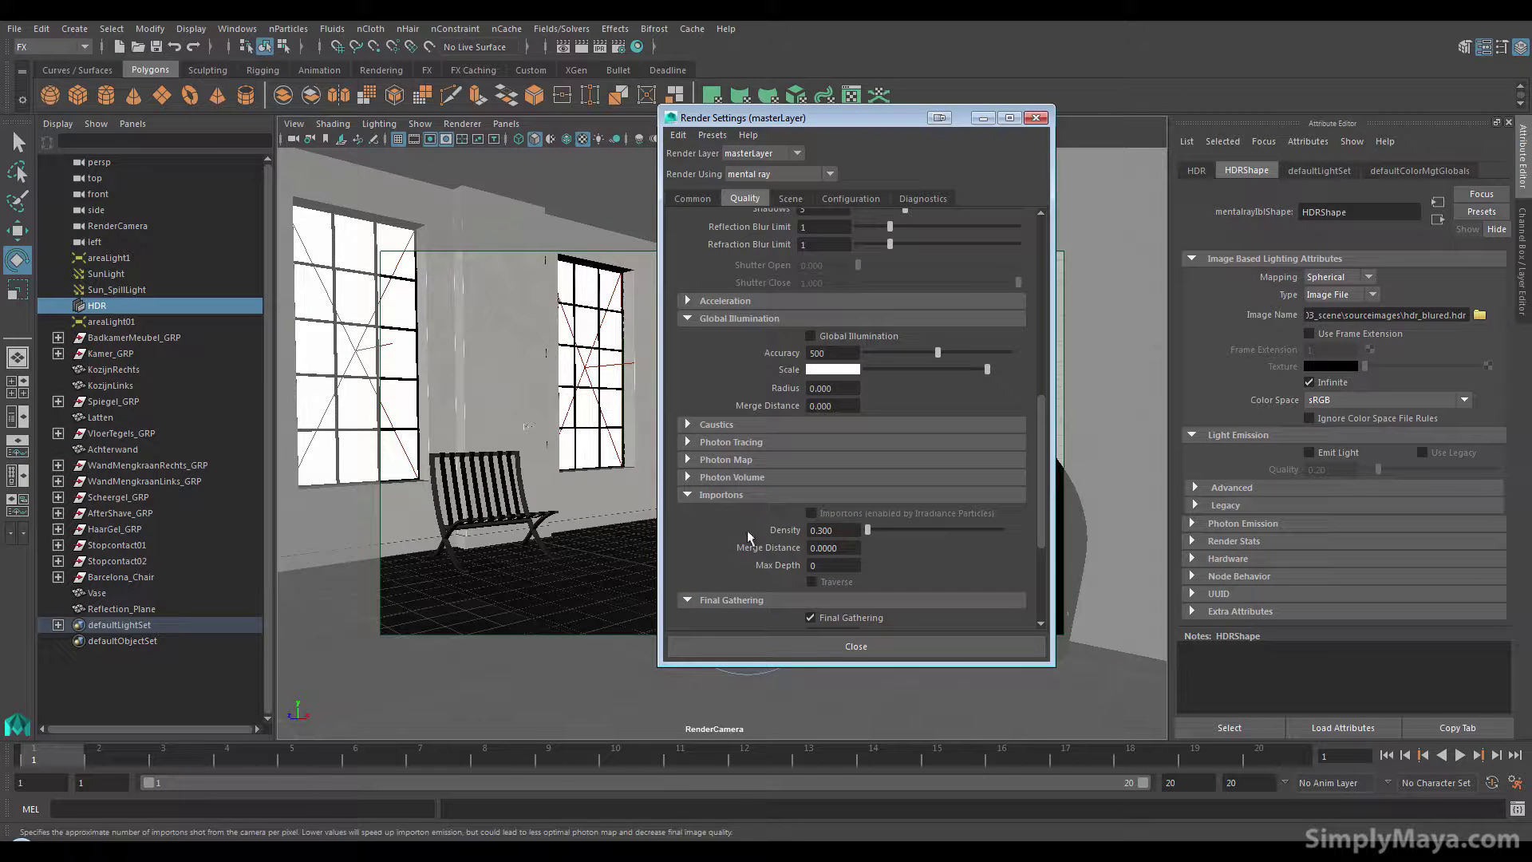
pyautogui.scroll(-3, 731, 477)
pyautogui.scroll(-1, 731, 477)
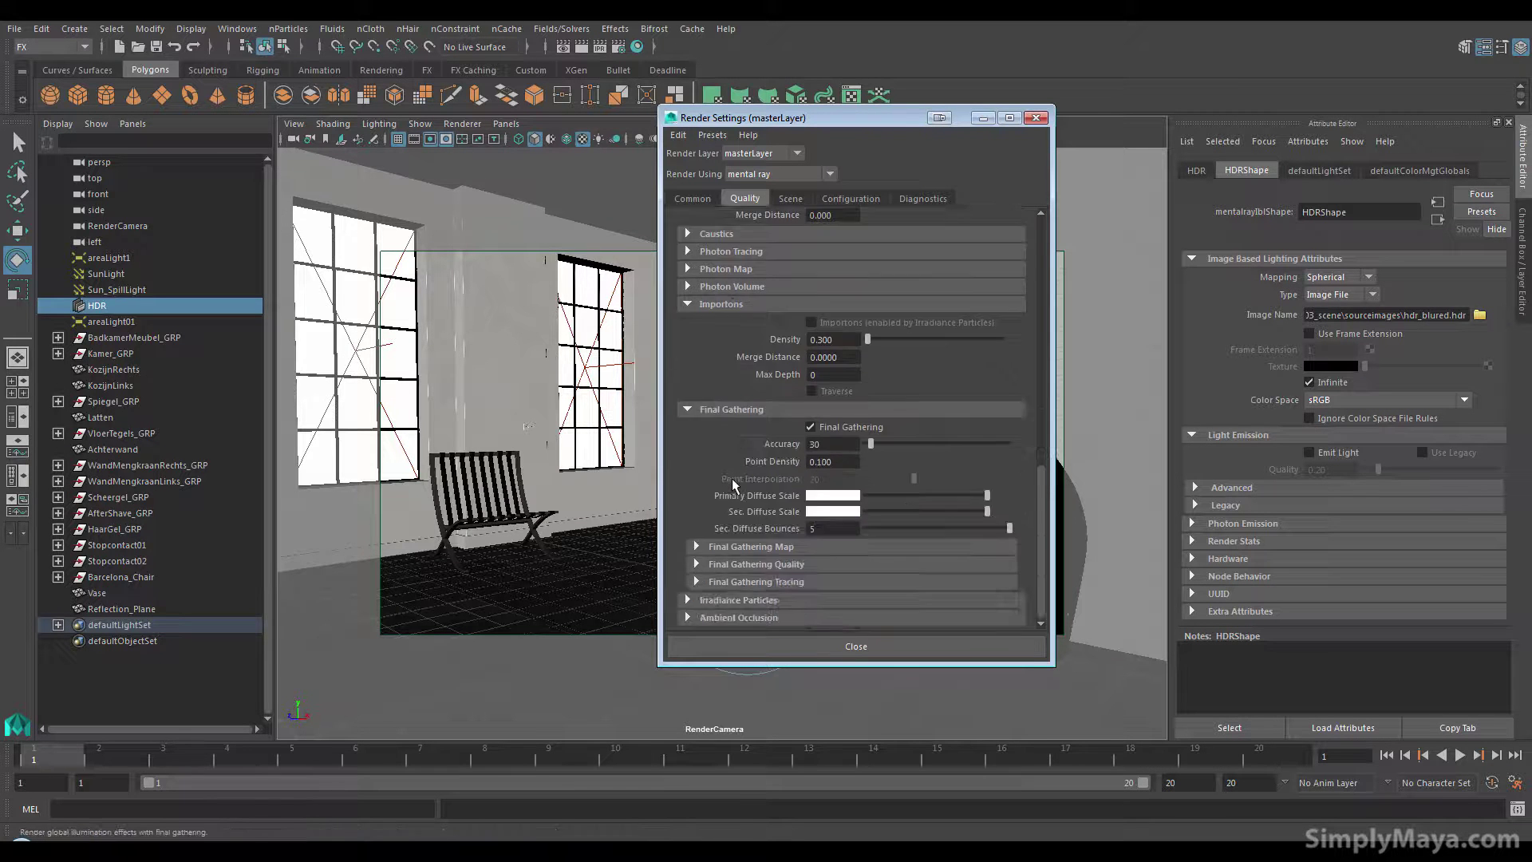
# - Inspect the enabled Irradiance Particles options and collapse the Irradiance Particles and Final Gathering sections
pyautogui.click(716, 600)
pyautogui.scroll(-2, 736, 595)
pyautogui.click(810, 522)
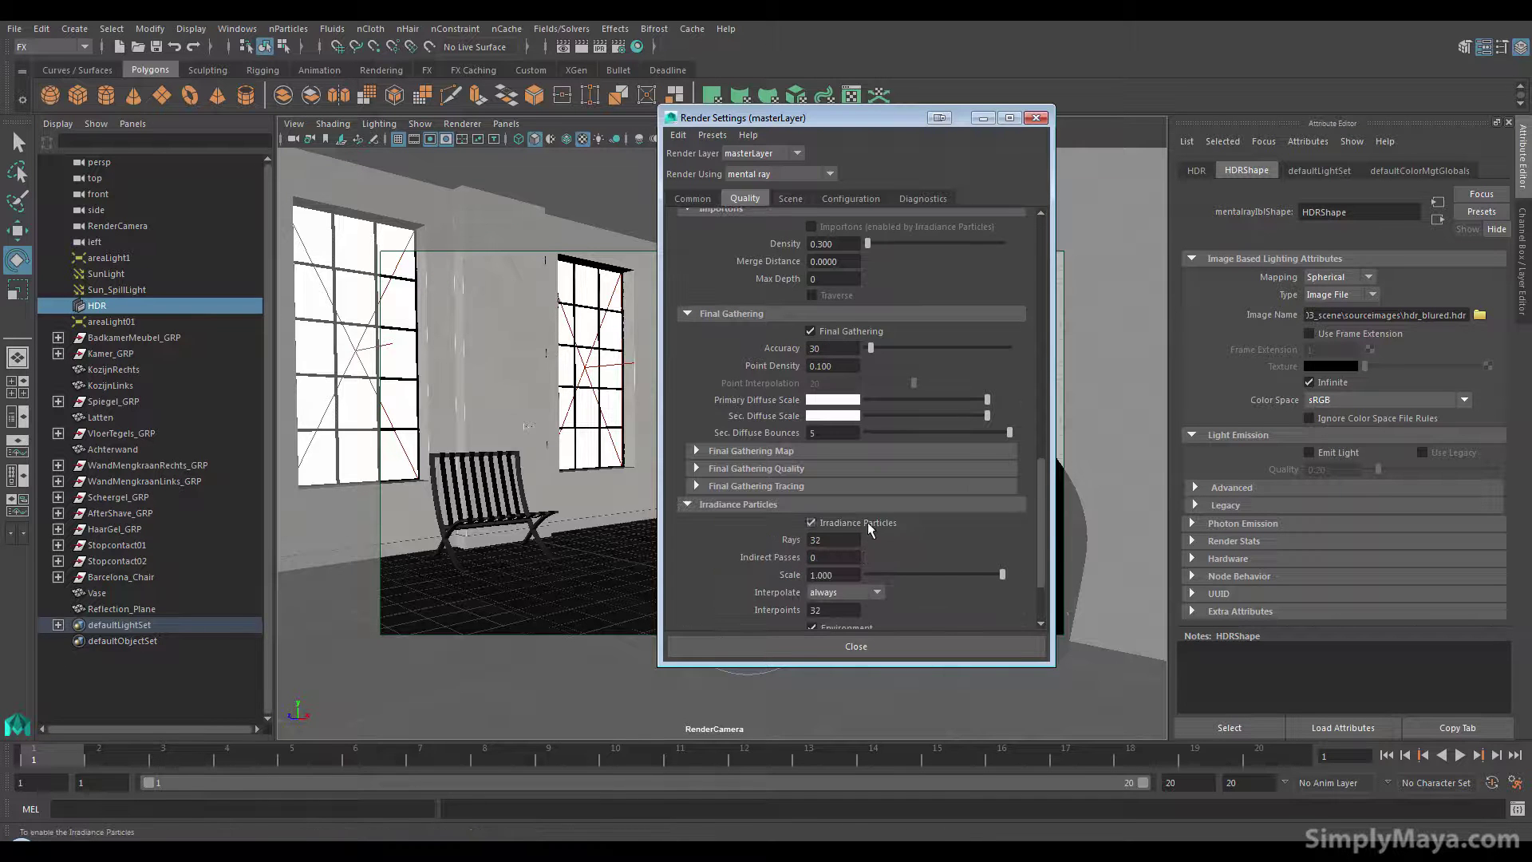
pyautogui.click(707, 504)
pyautogui.click(700, 410)
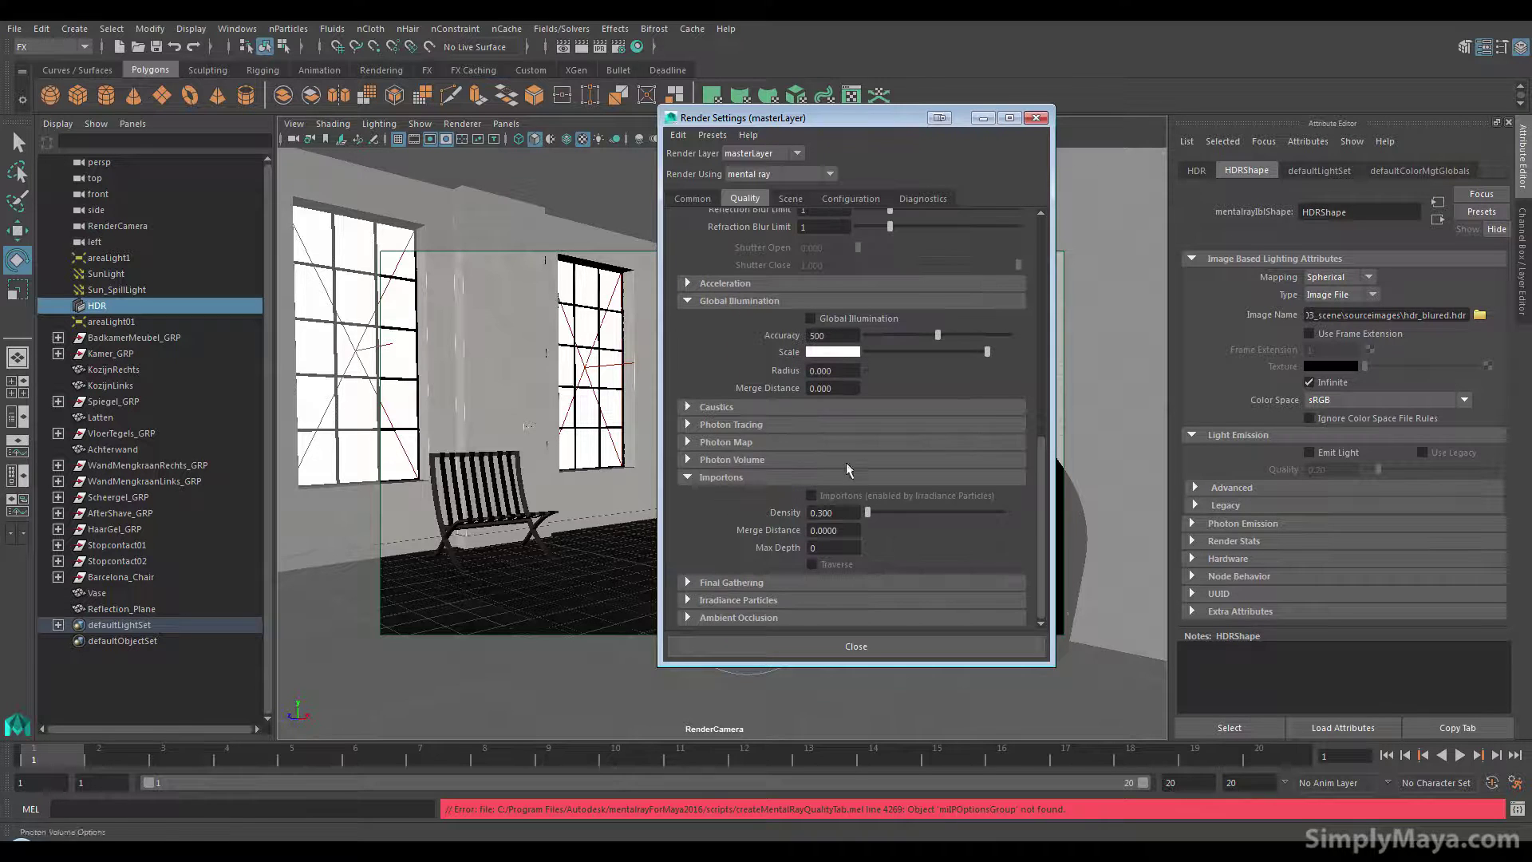
# - Review the available Indirect Diffuse (GI) Mode options alongside the legacy global illumination settings
pyautogui.moveTo(1037, 476); pyautogui.dragTo(1040, 260)
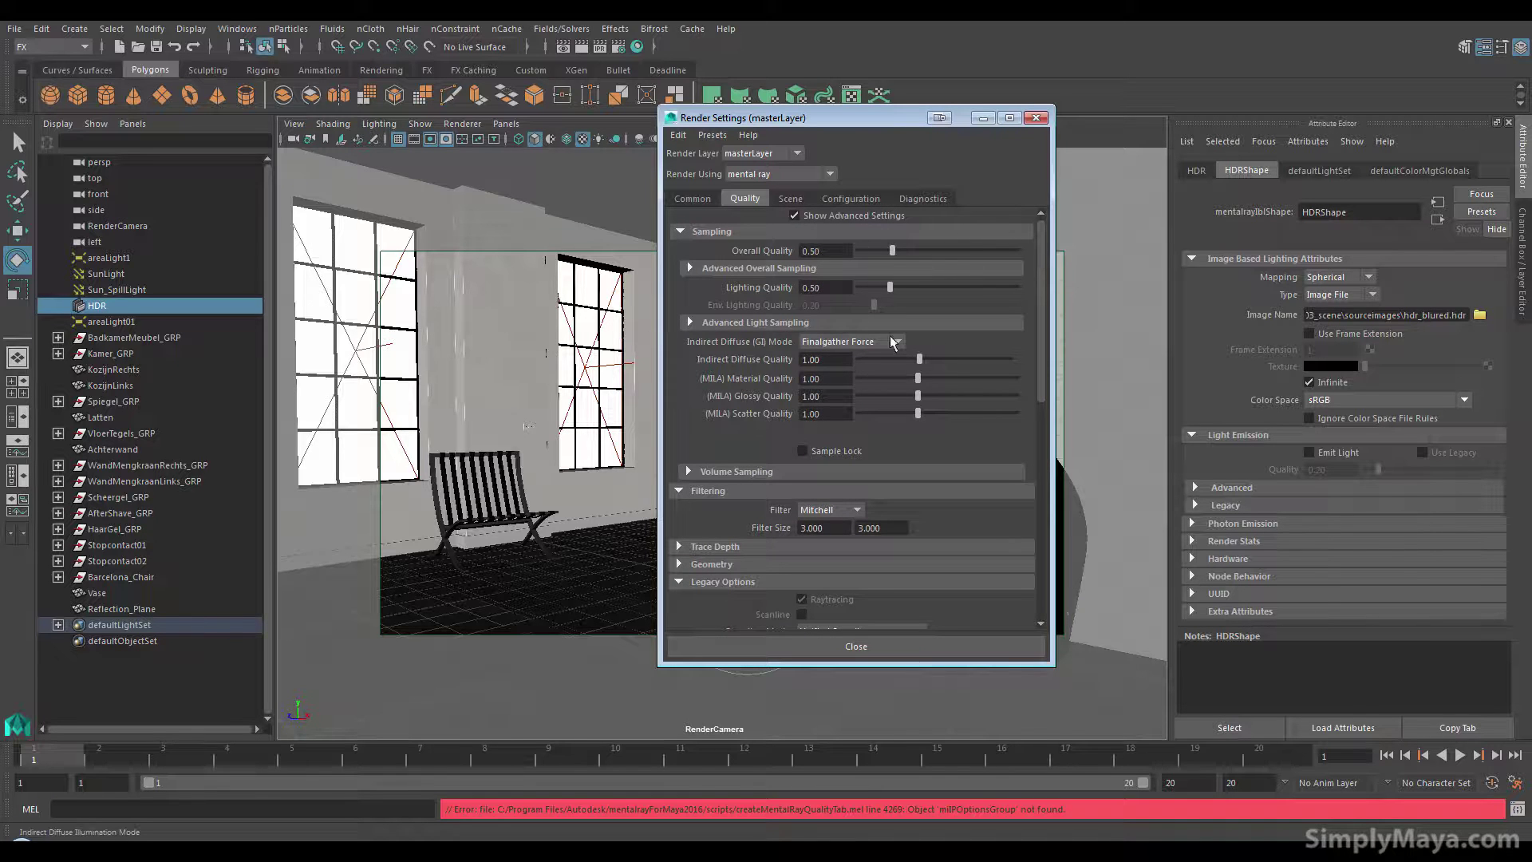
pyautogui.click(844, 345)
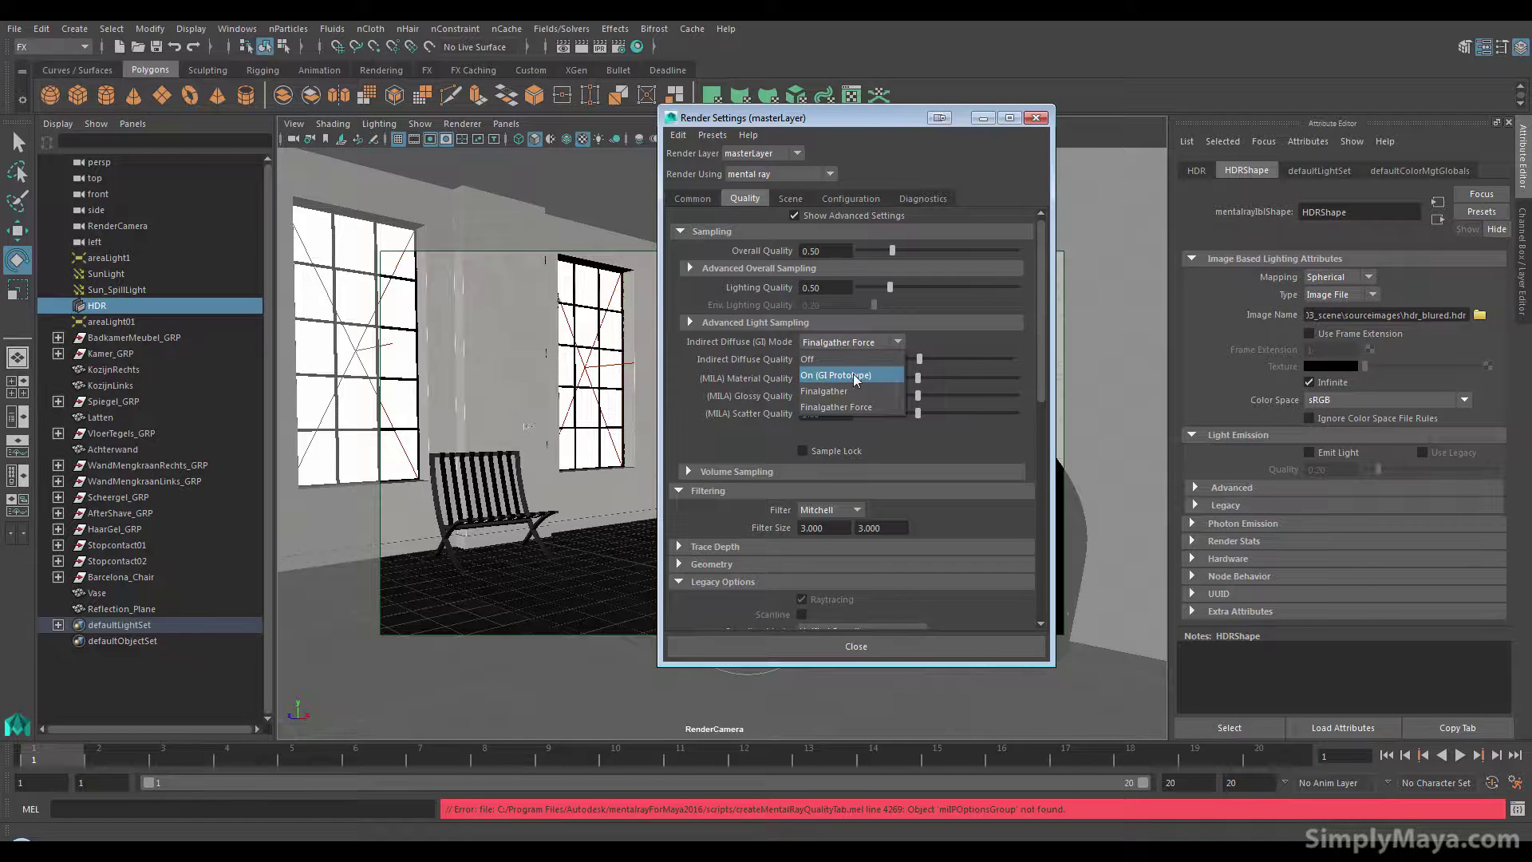
pyautogui.scroll(-12, 1037, 384)
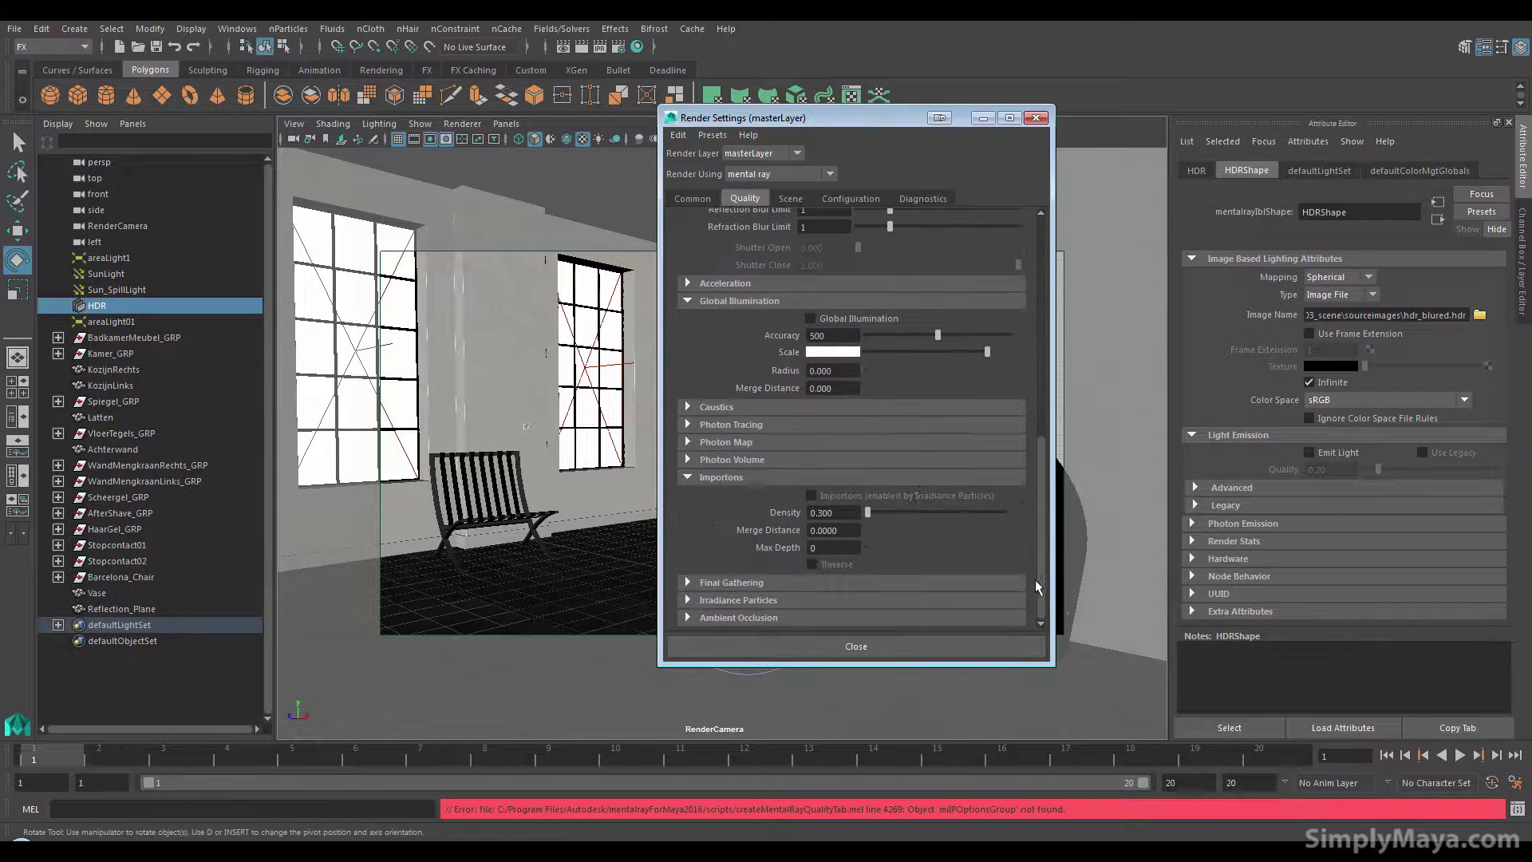
pyautogui.scroll(6, 1040, 502)
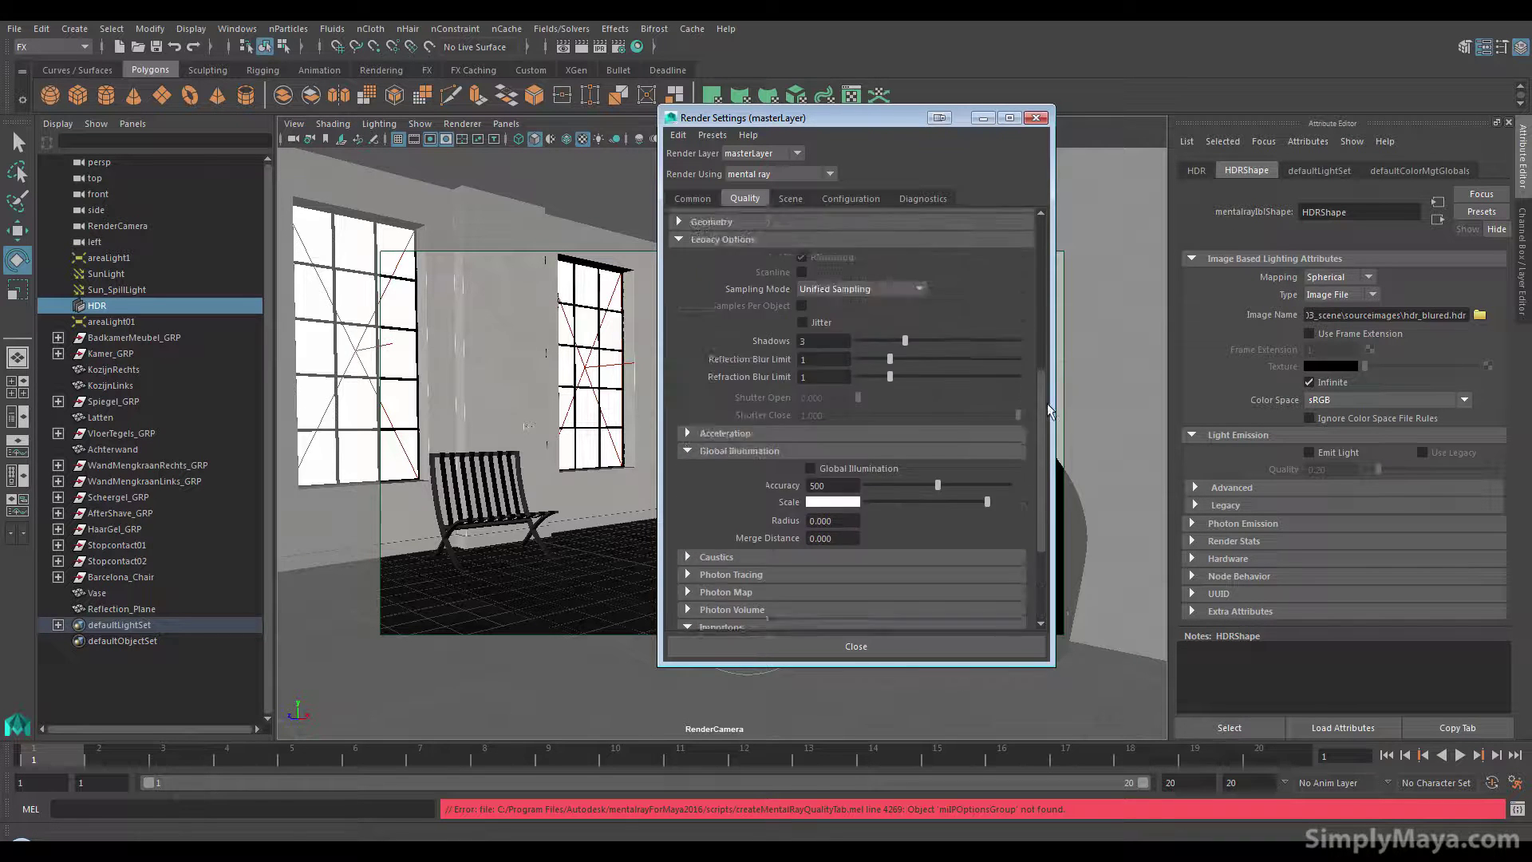
pyautogui.moveTo(1041, 364); pyautogui.dragTo(1021, 277)
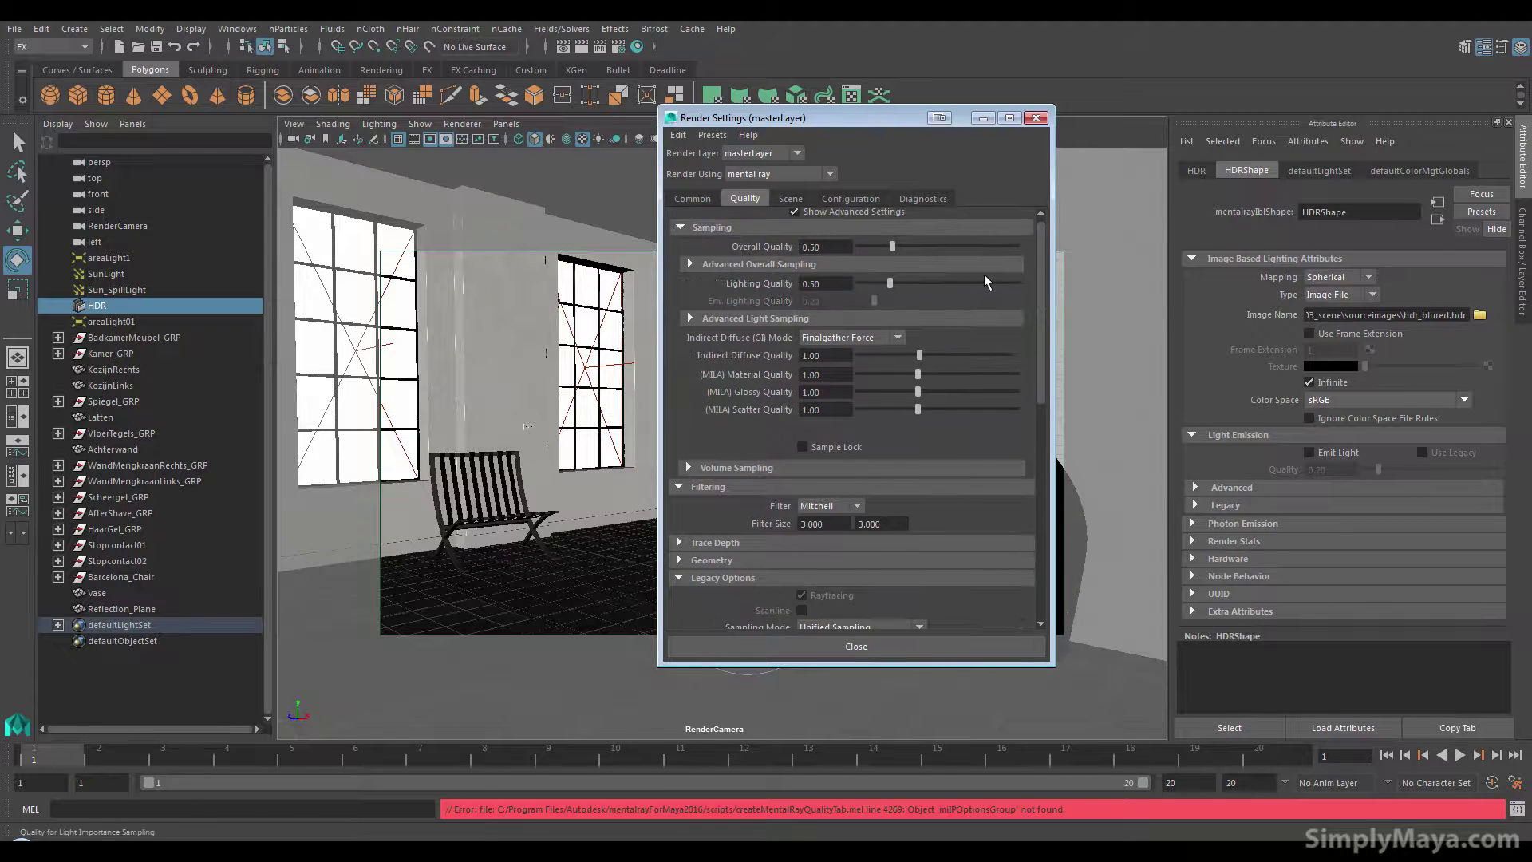
pyautogui.click(840, 339)
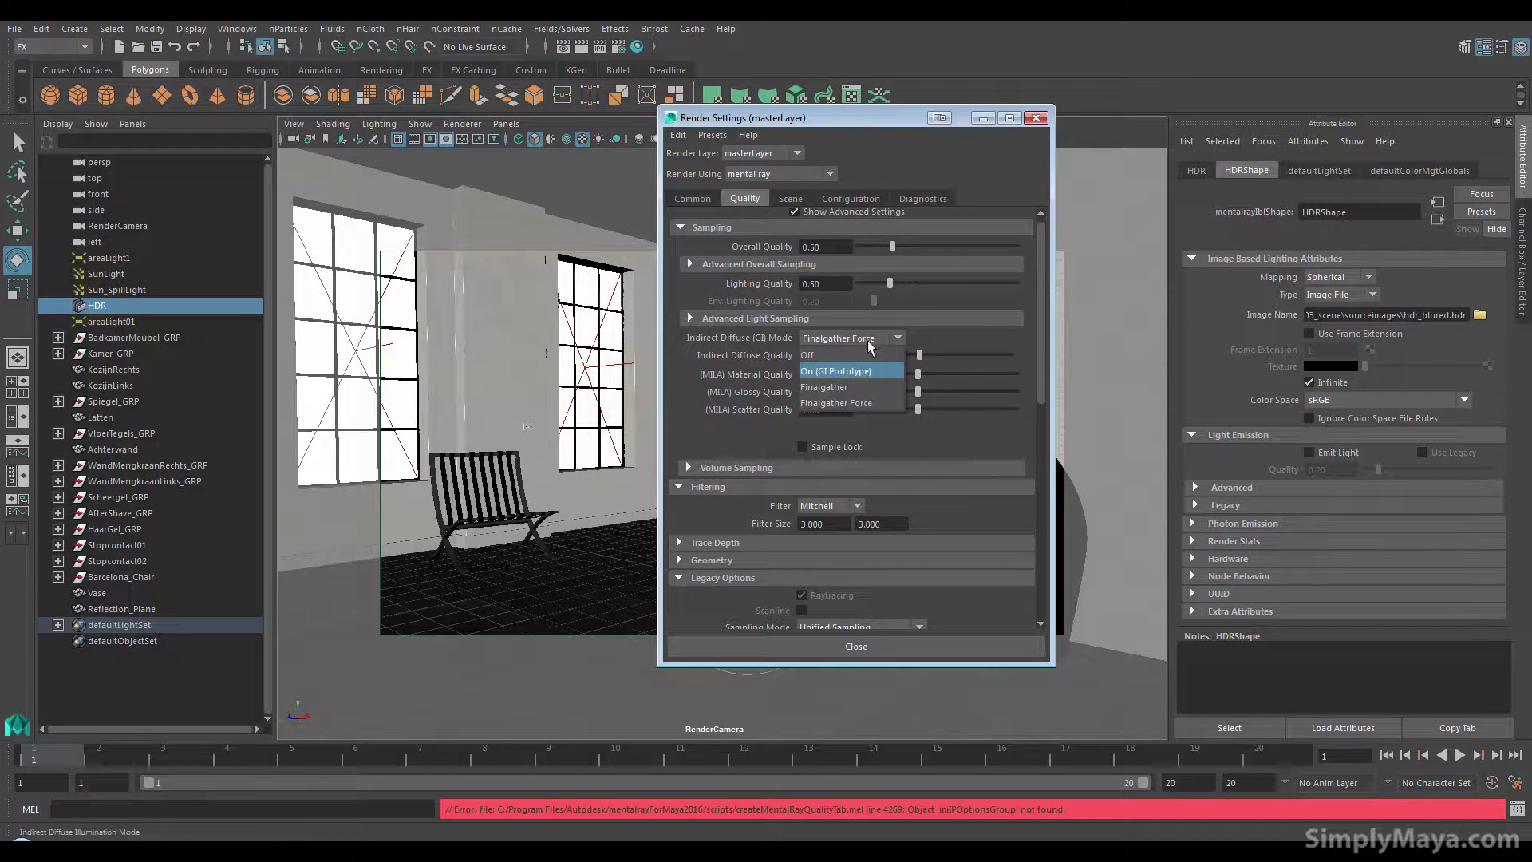
pyautogui.click(935, 327)
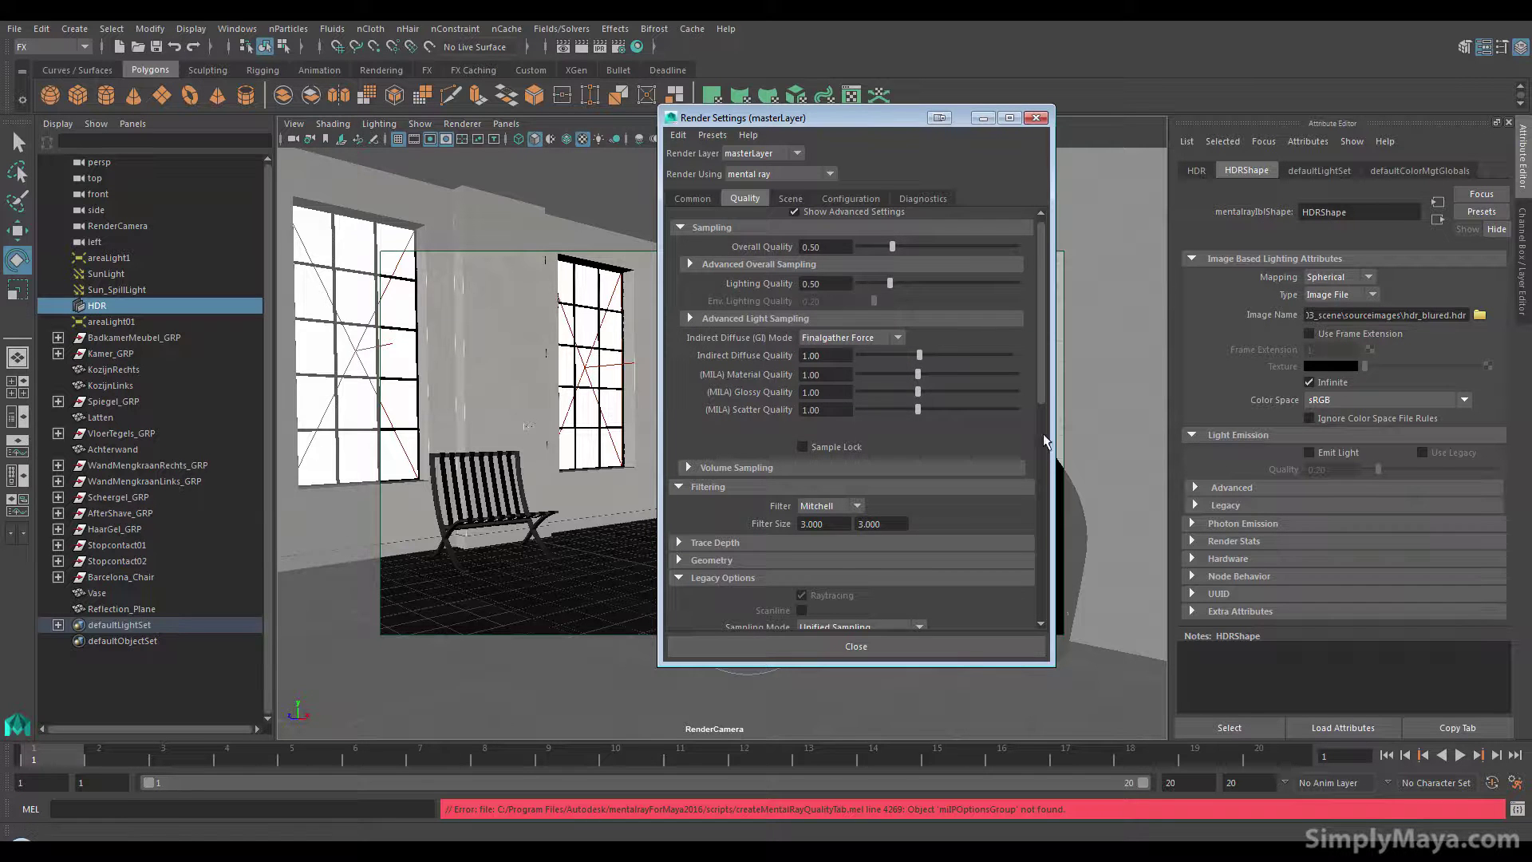
# - Set the Final Gather Mode to Automatic in the Final Gathering Tracing options
pyautogui.moveTo(1041, 389); pyautogui.dragTo(1038, 563)
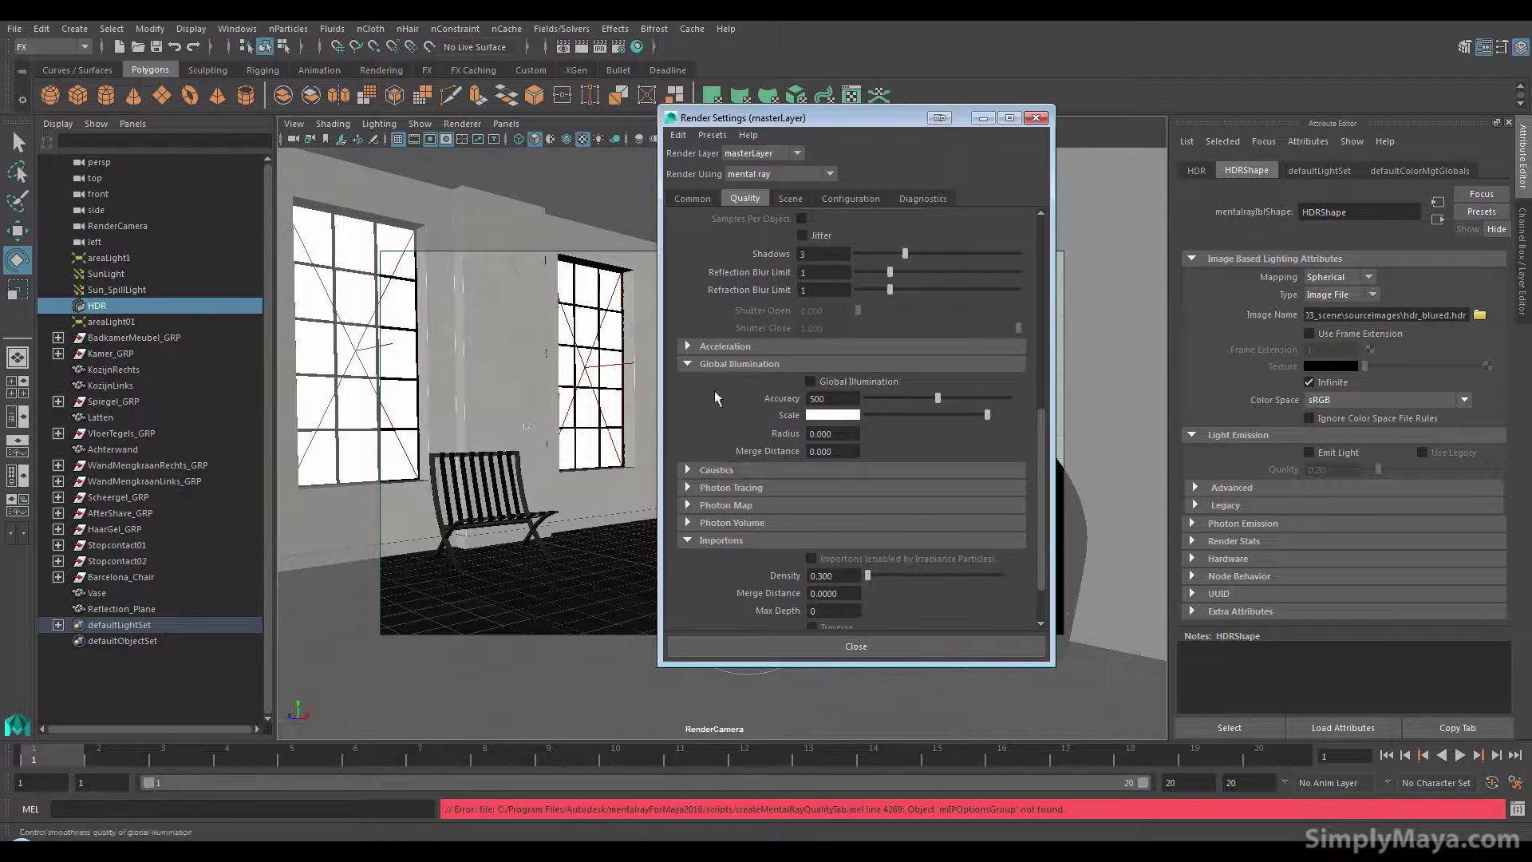
pyautogui.scroll(-3, 735, 476)
pyautogui.click(732, 580)
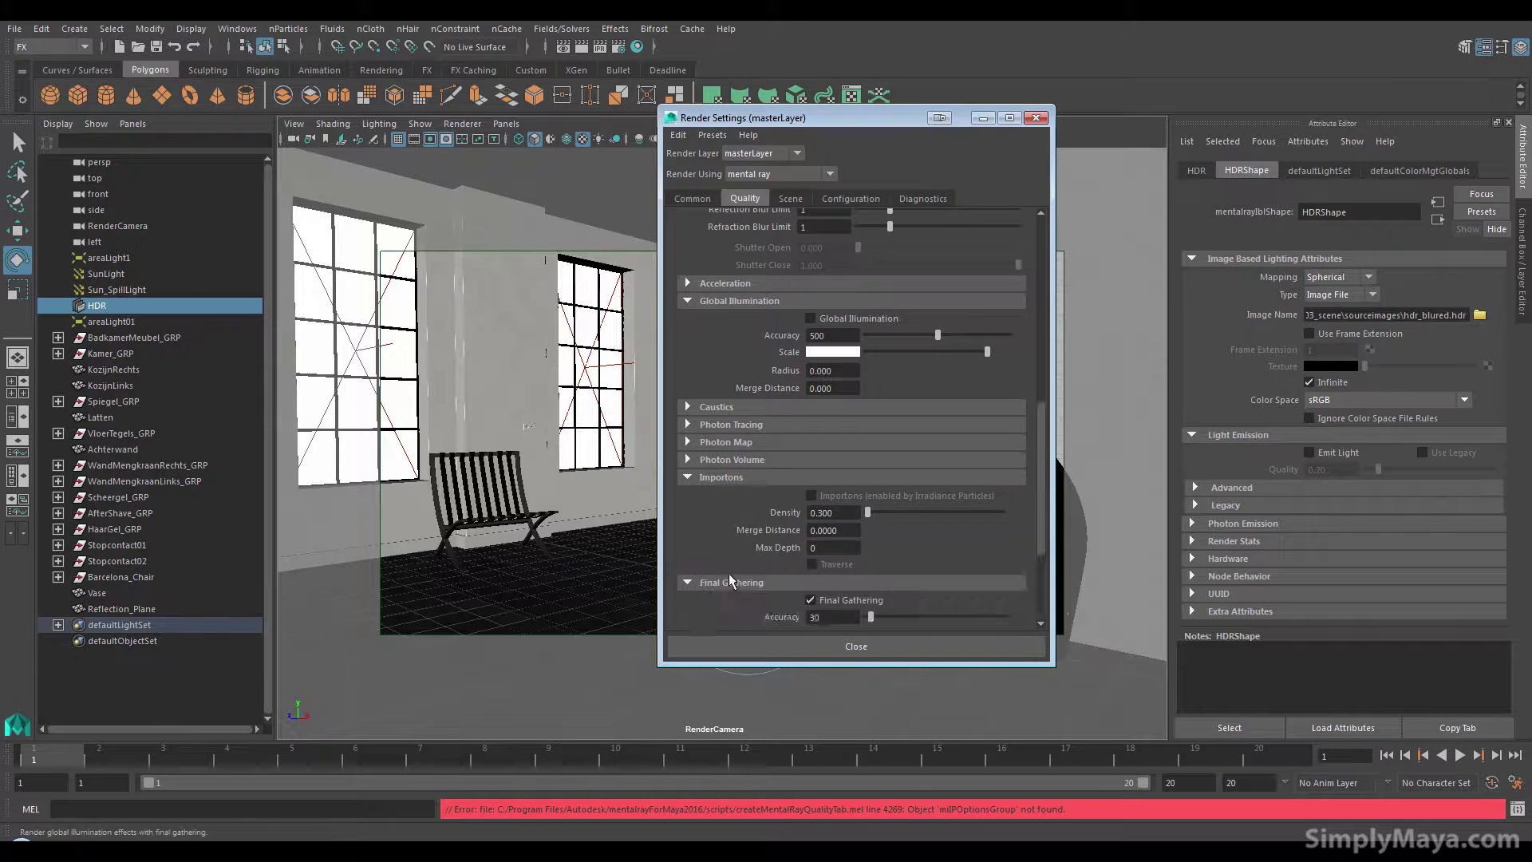
pyautogui.scroll(-5, 730, 576)
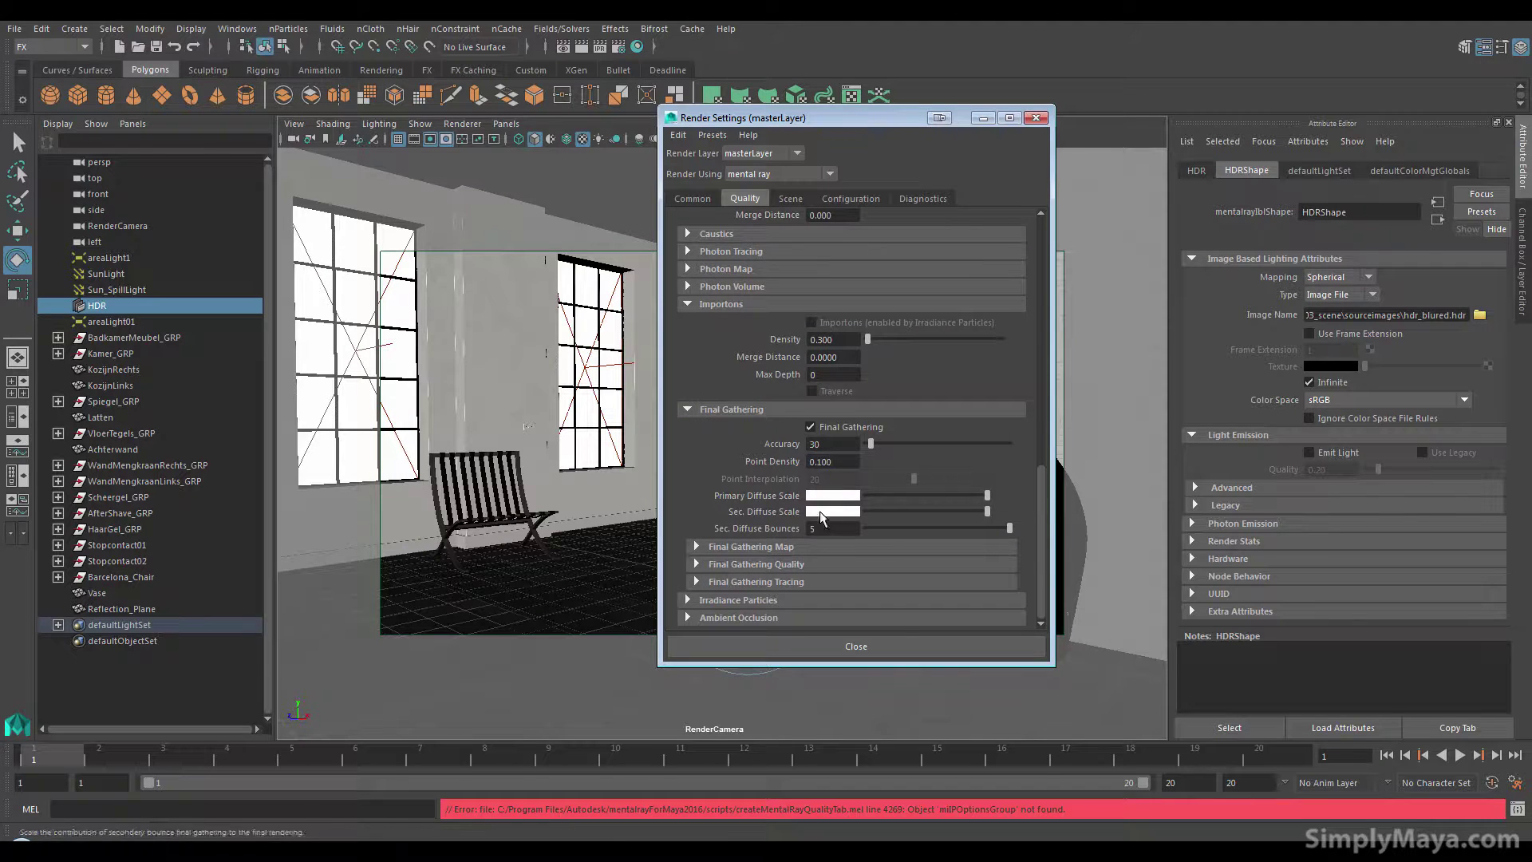
pyautogui.click(780, 583)
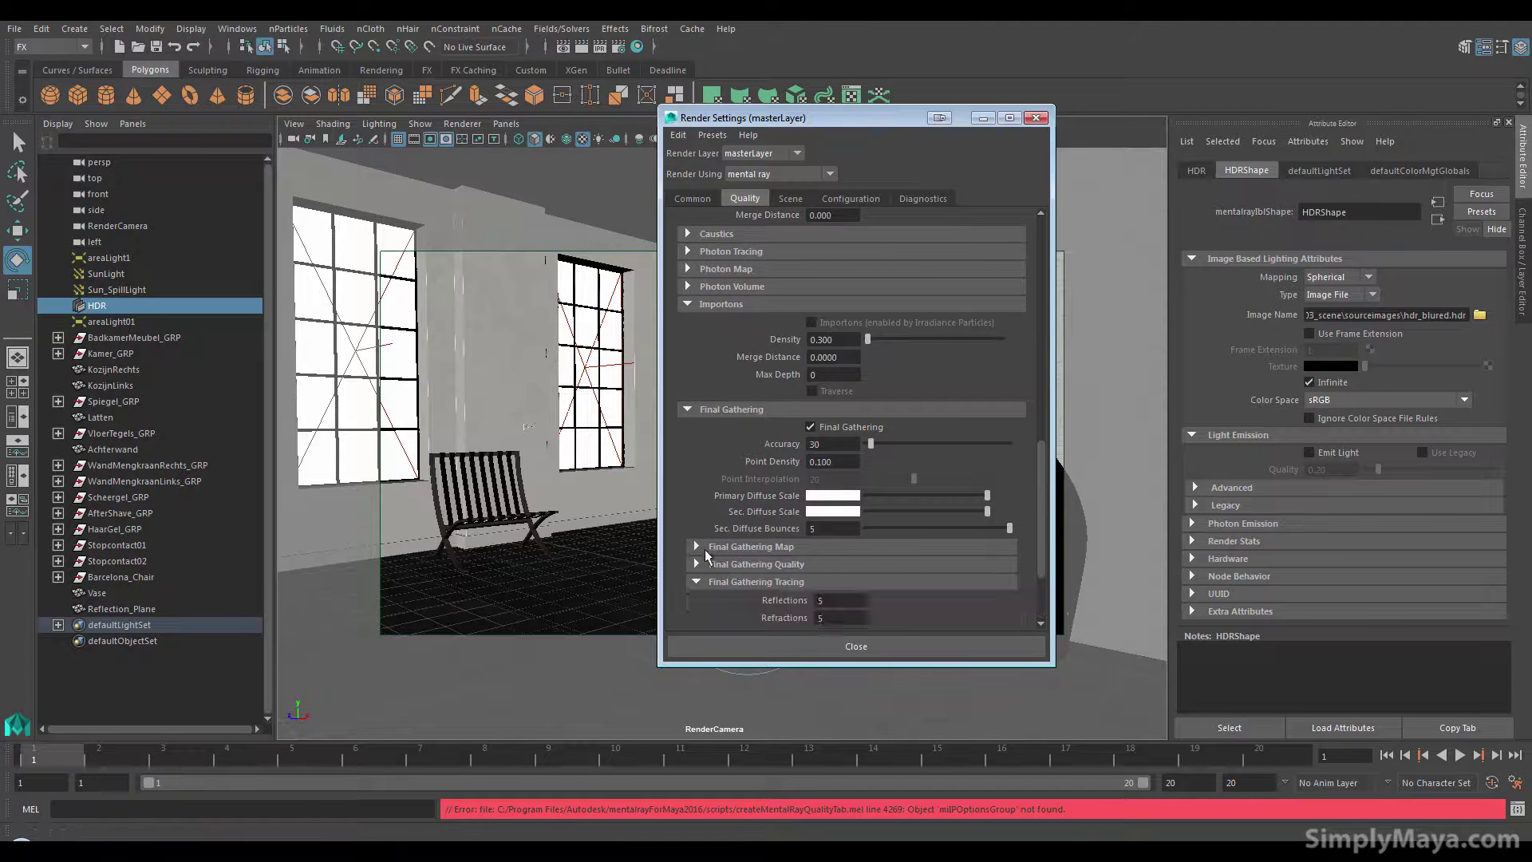
pyautogui.scroll(-4, 785, 566)
pyautogui.click(914, 529)
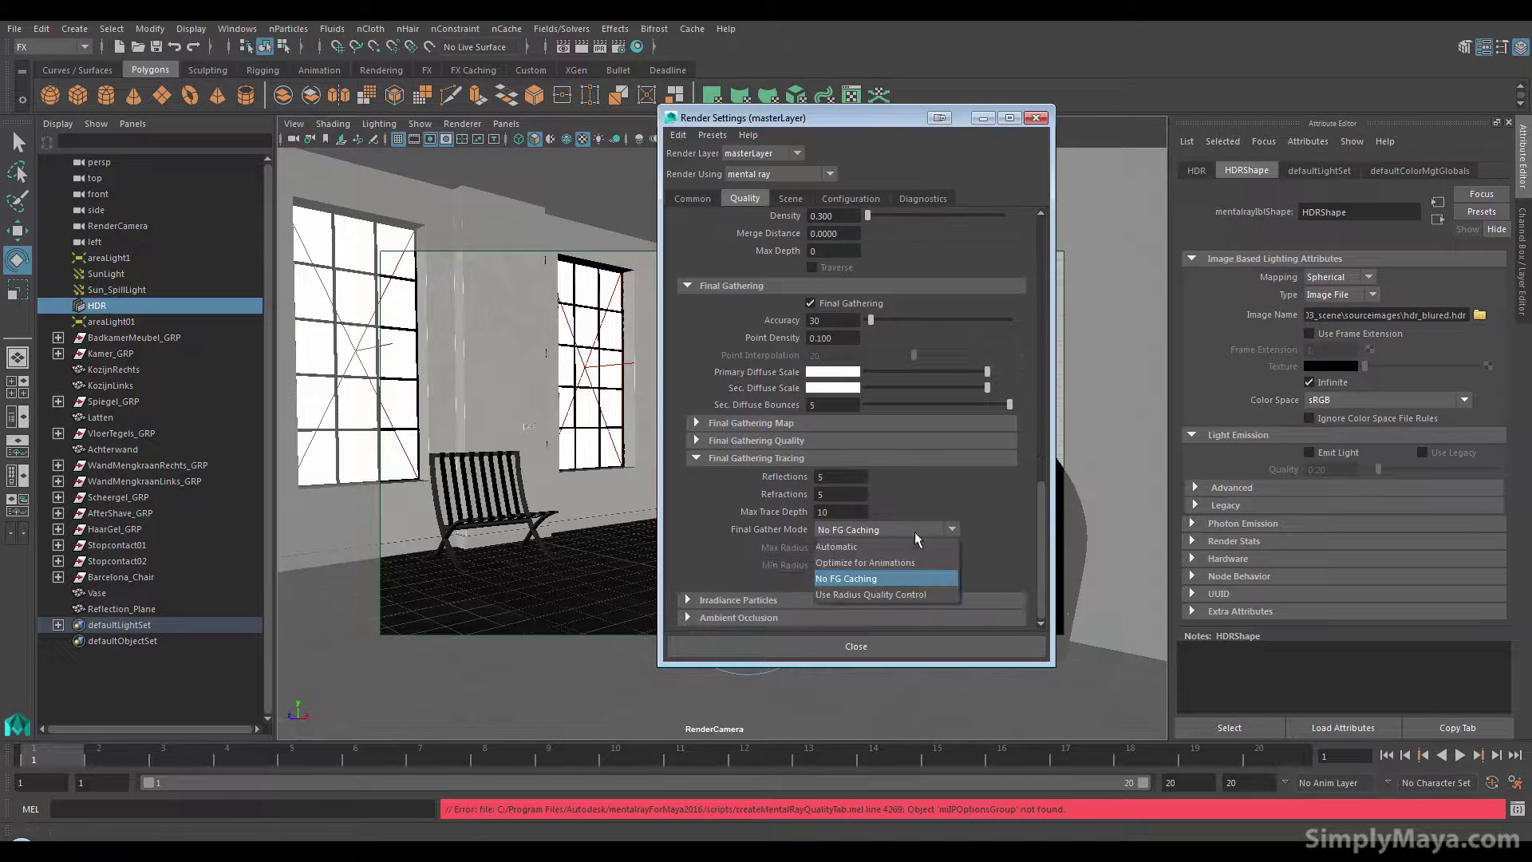
pyautogui.click(890, 547)
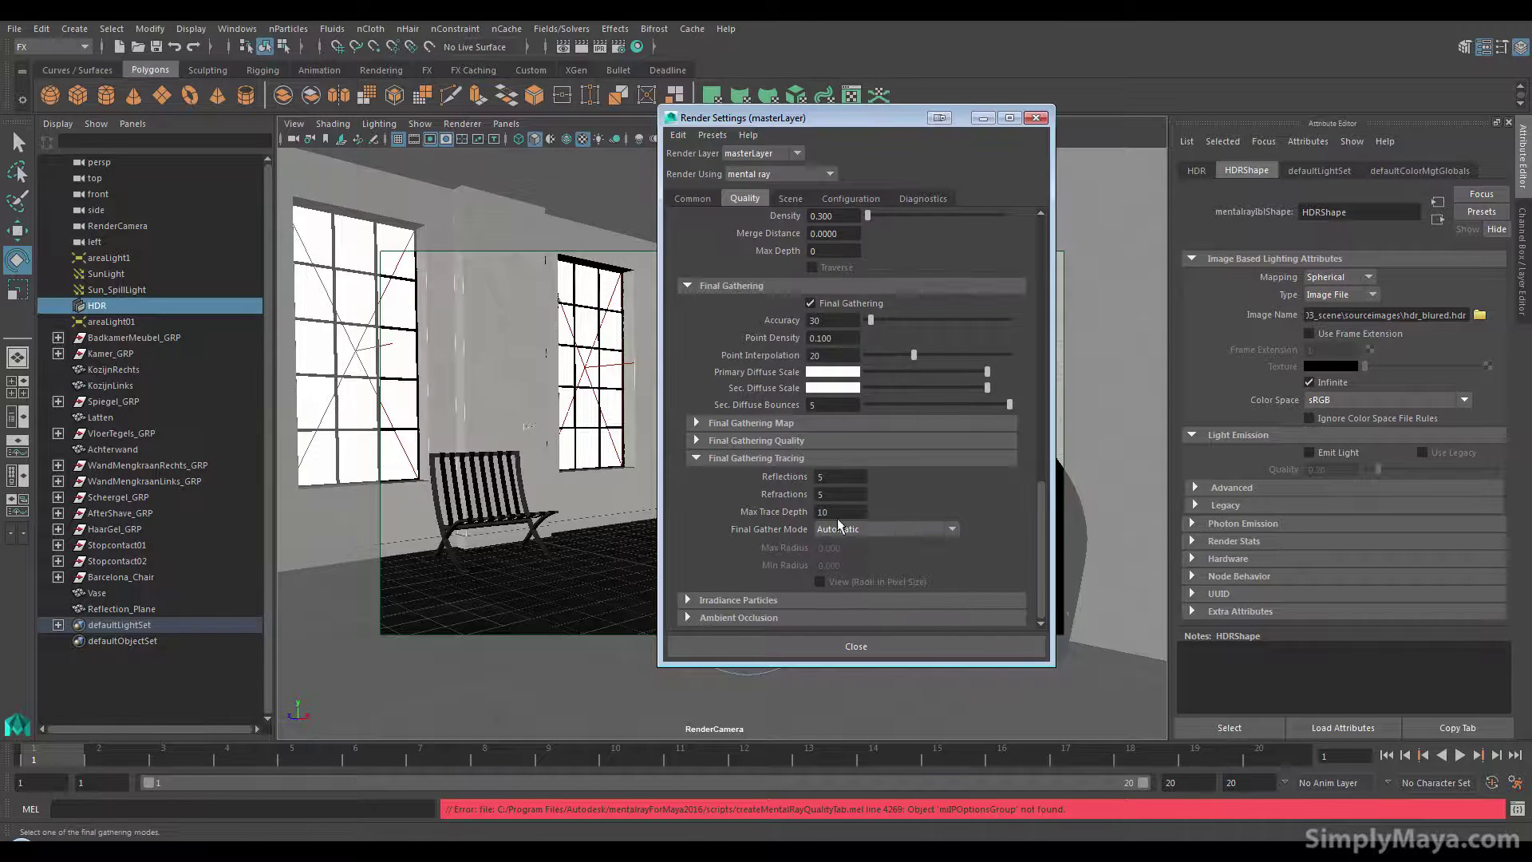
# - Check the Indirect Diffuse (GI) Mode options and set the Overall Quality of the sampling to 0.25
pyautogui.moveTo(1040, 499); pyautogui.dragTo(1028, 237)
pyautogui.click(896, 319)
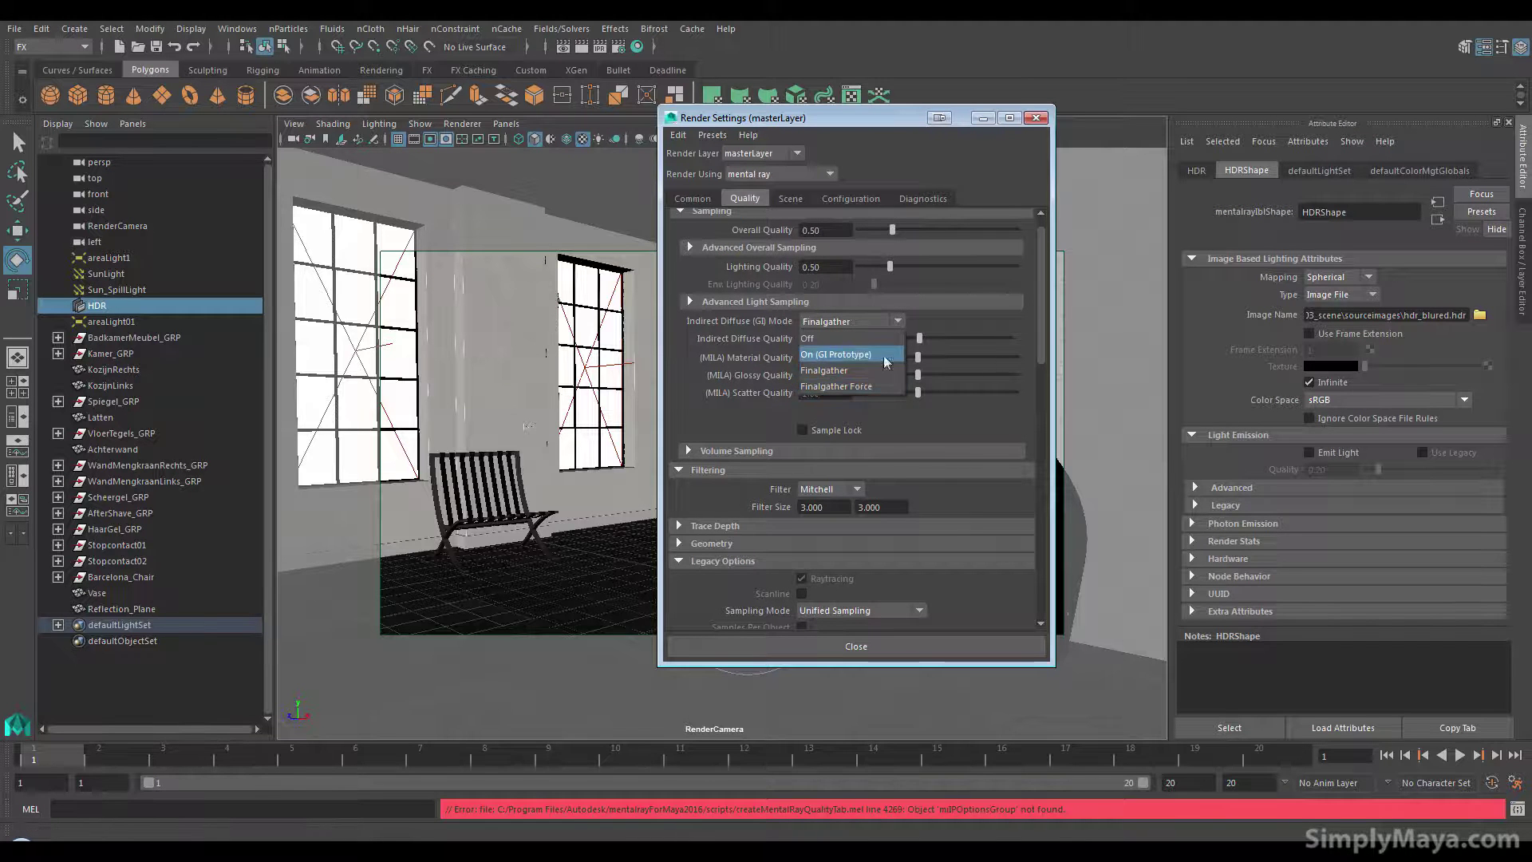
pyautogui.moveTo(1036, 319)
pyautogui.mouseDown()
pyautogui.moveTo(1035, 543)
pyautogui.moveTo(1041, 368)
pyautogui.moveTo(1039, 487)
pyautogui.moveTo(1018, 224)
pyautogui.mouseUp()
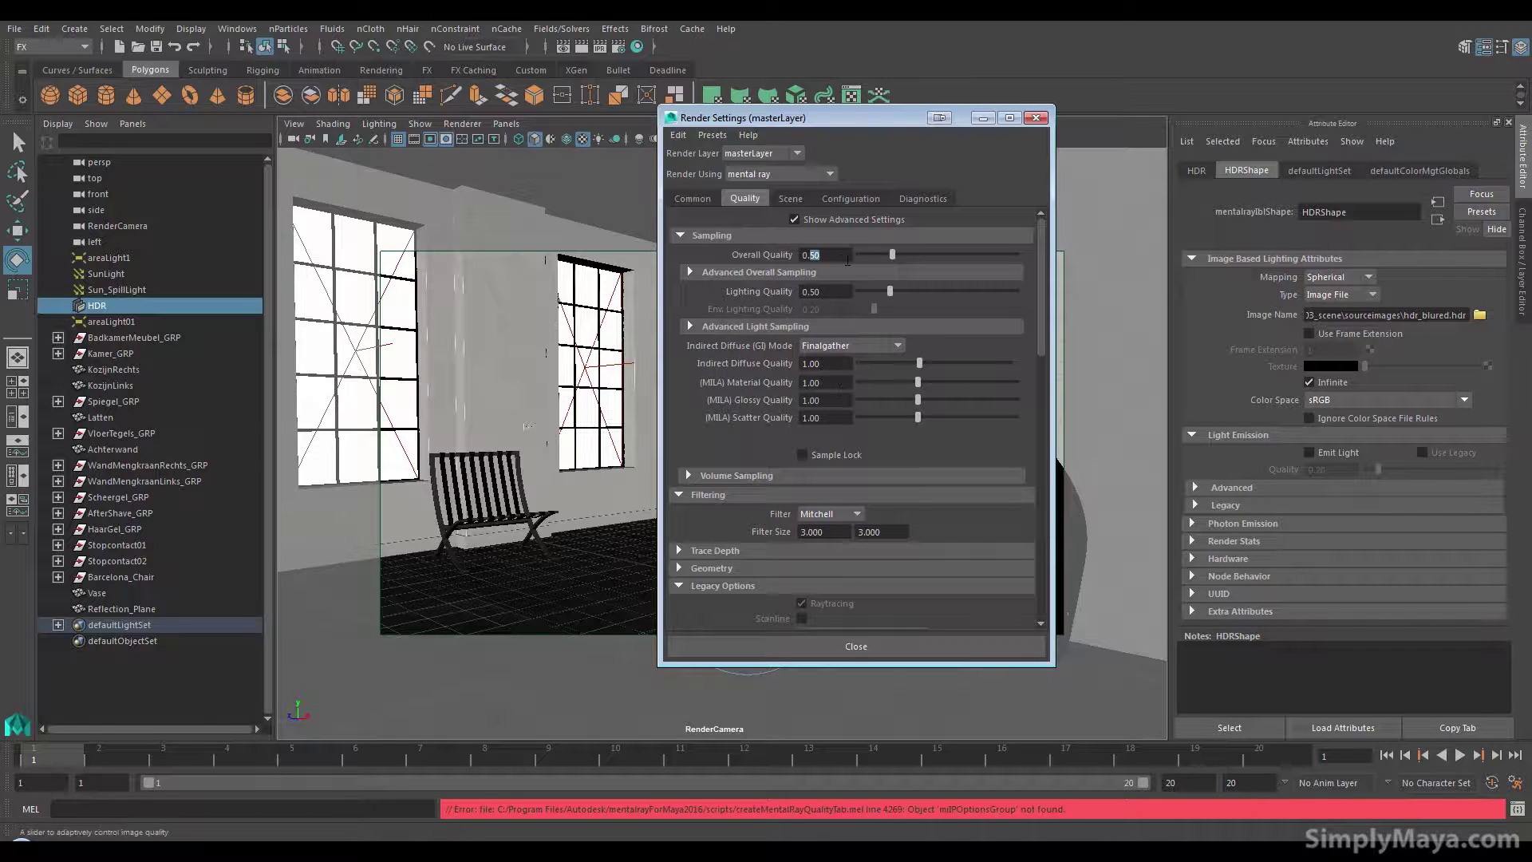
pyautogui.write('25')
pyautogui.press('Return')
pyautogui.moveTo(1034, 324); pyautogui.dragTo(1008, 275)
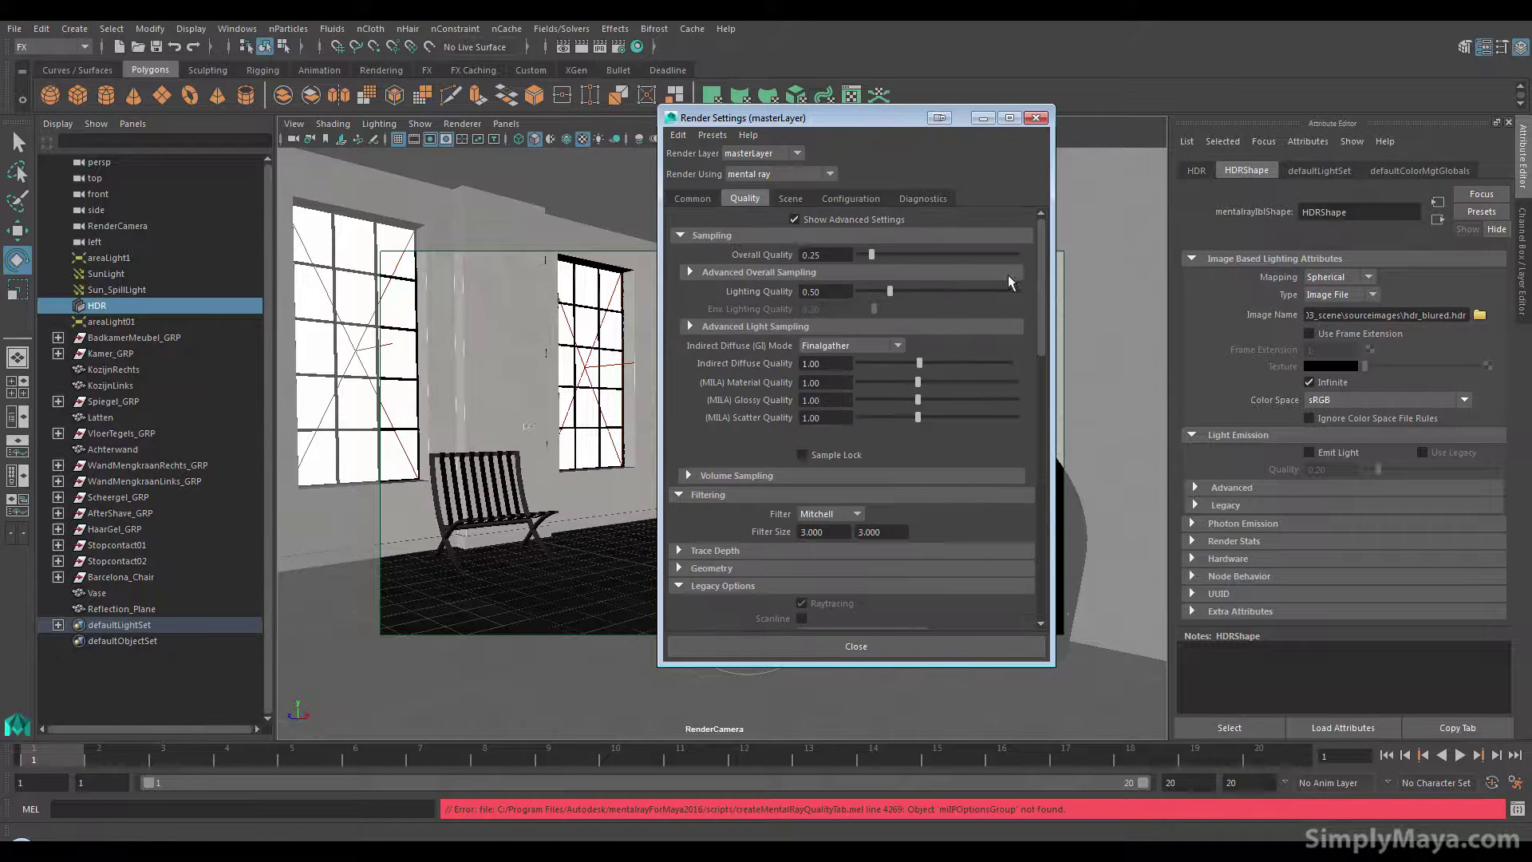
# - Set the render's image size preset to HD 540 and close the render settings
pyautogui.click(691, 199)
pyautogui.scroll(-5, 704, 400)
pyautogui.click(868, 477)
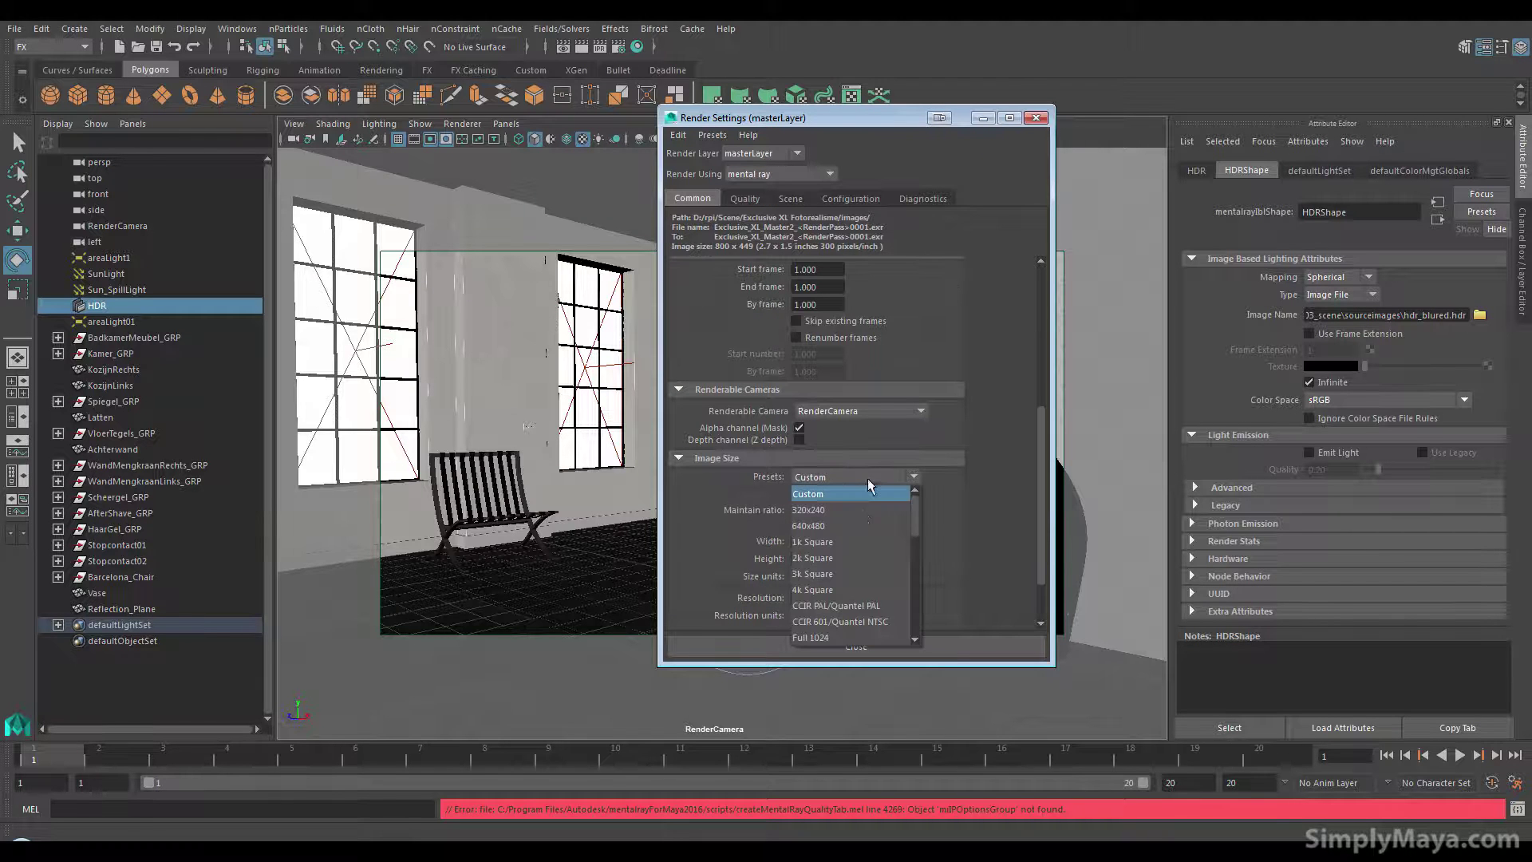
pyautogui.scroll(-2, 868, 598)
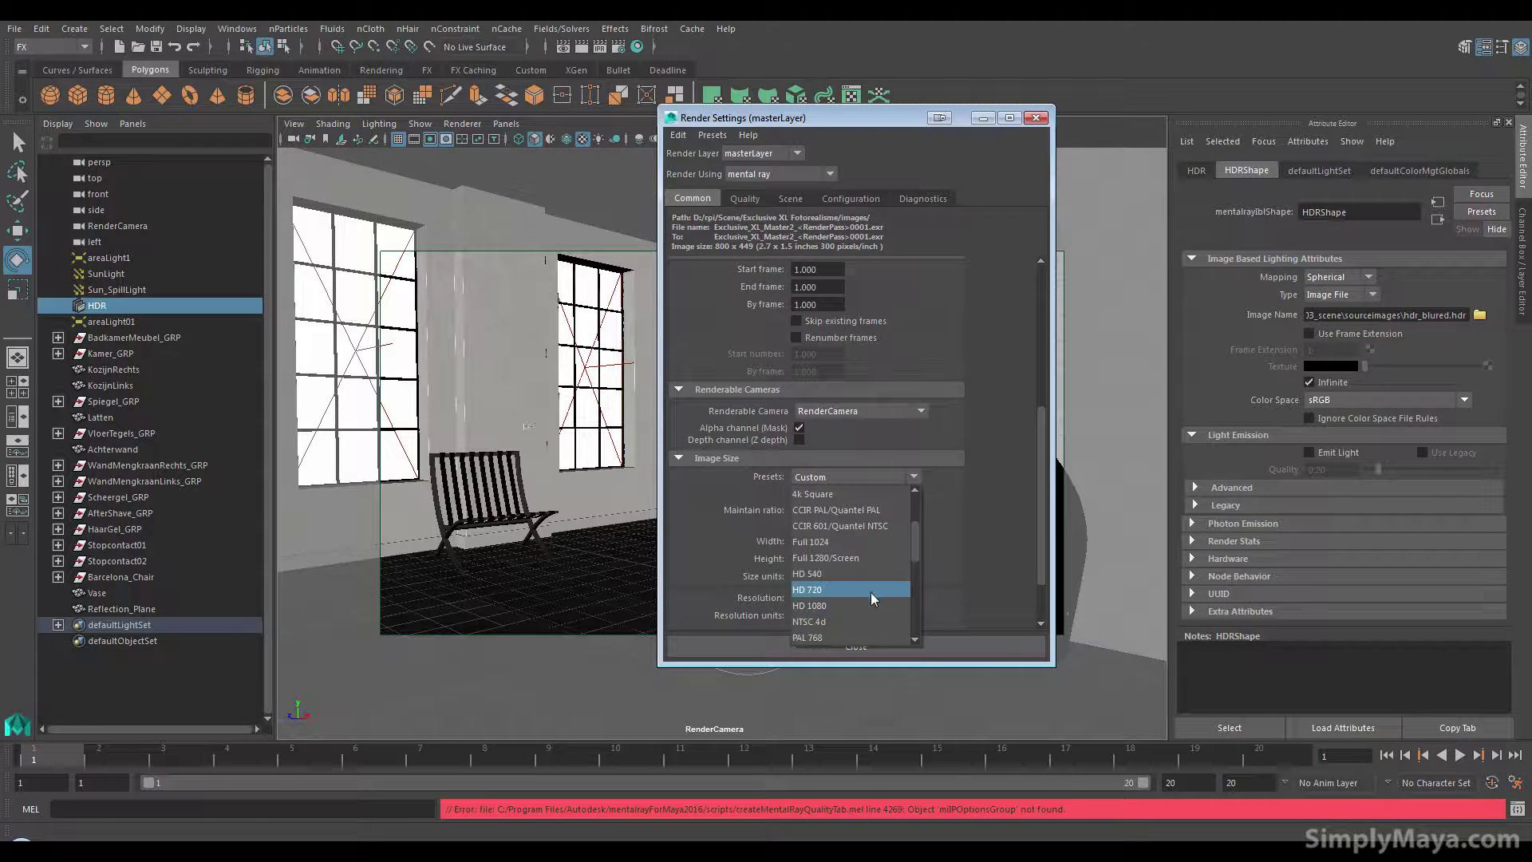
pyautogui.click(869, 574)
pyautogui.moveTo(1033, 461); pyautogui.dragTo(1010, 277)
pyautogui.click(724, 196)
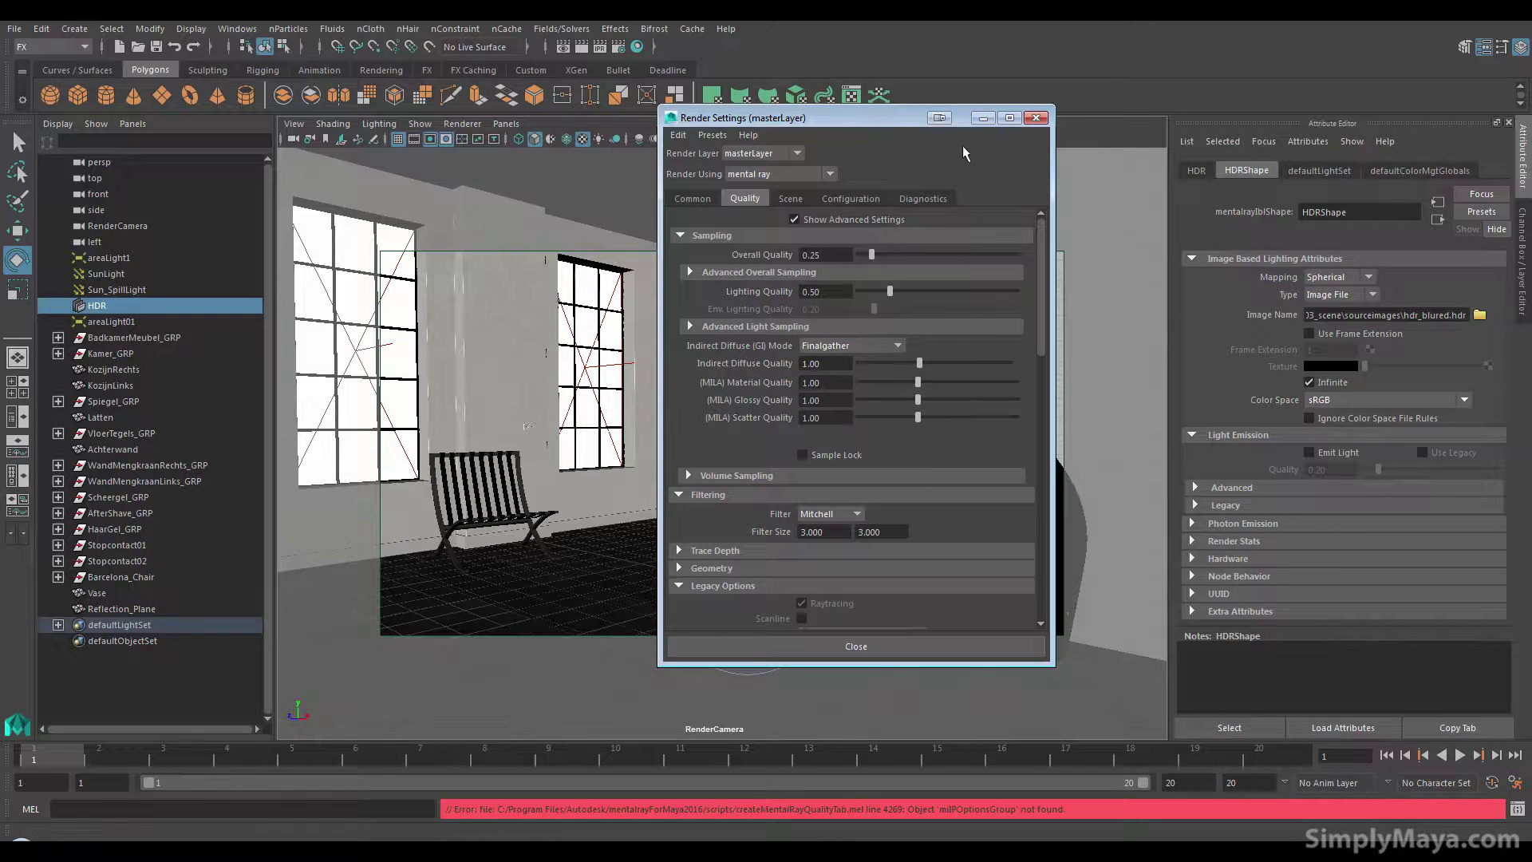
pyautogui.click(1036, 118)
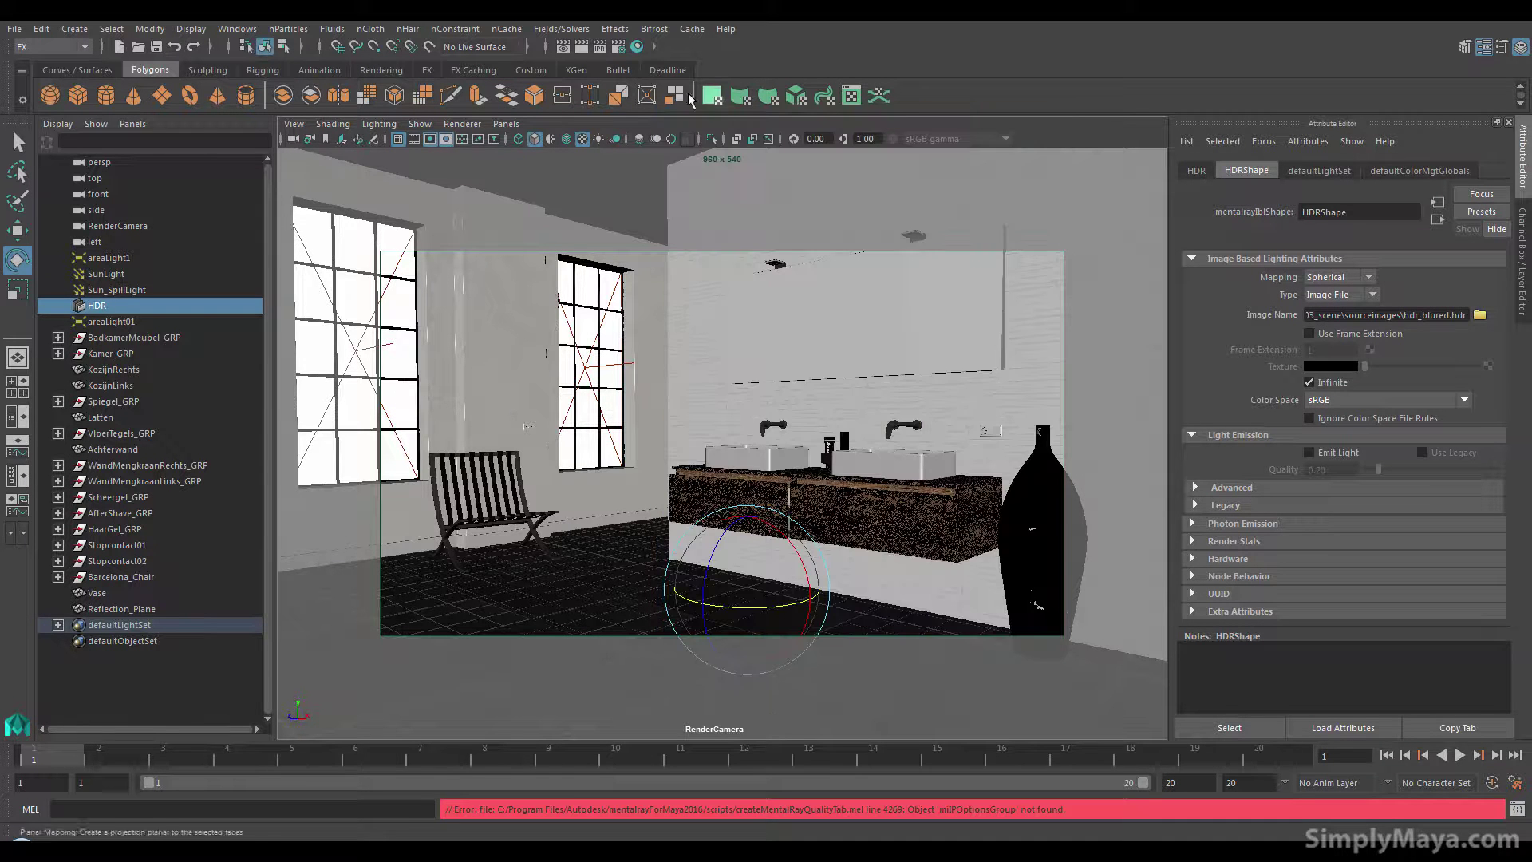
pyautogui.click(619, 51)
pyautogui.click(1035, 118)
# - Check in the Color Management preferences whether color management is enabled, and close the preferences
pyautogui.click(238, 29)
pyautogui.moveTo(295, 136)
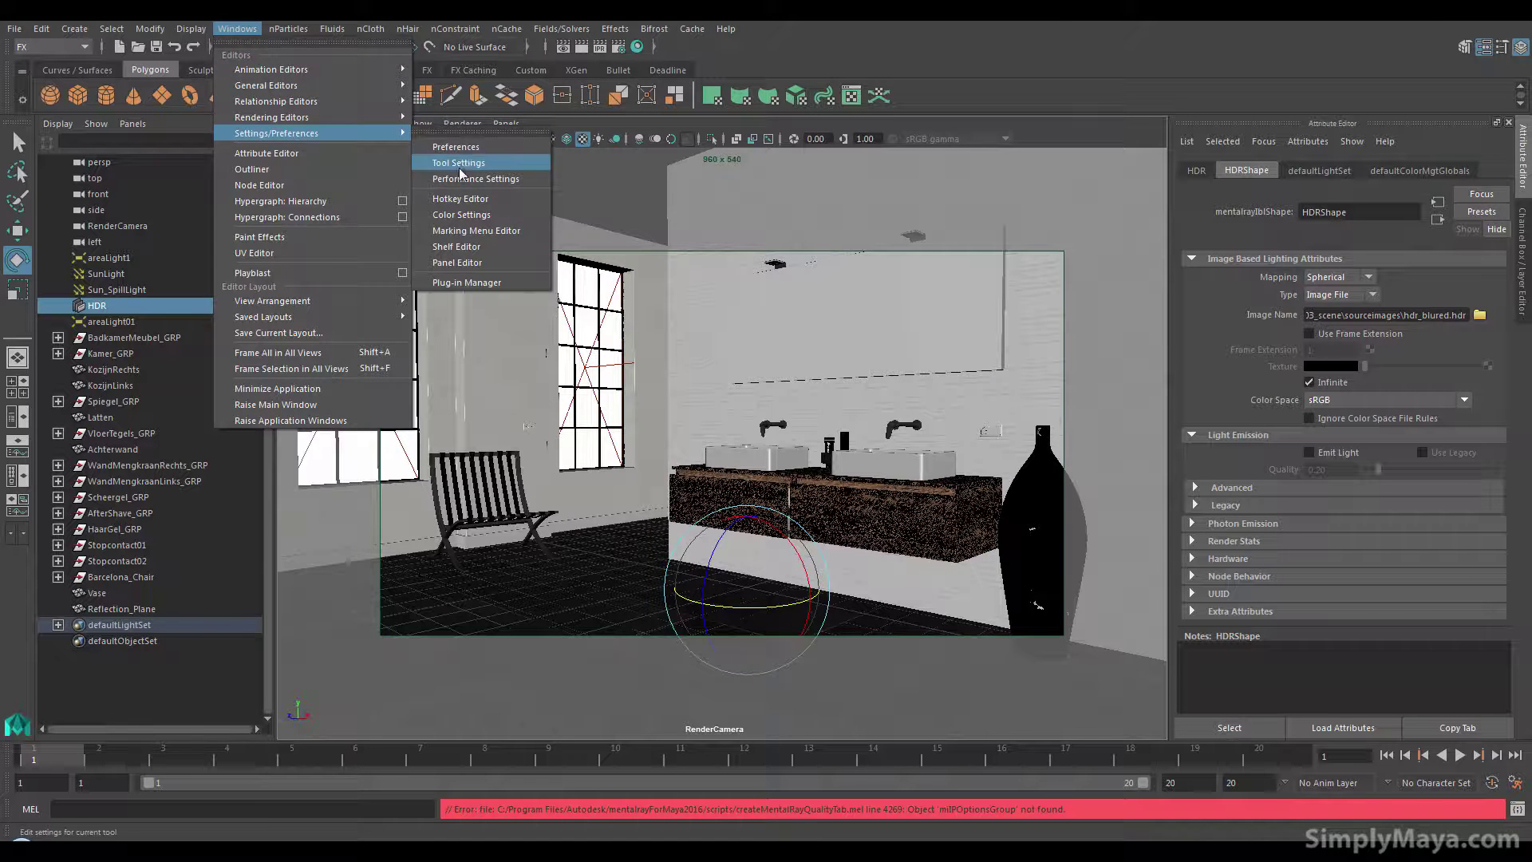
pyautogui.click(451, 147)
pyautogui.click(237, 29)
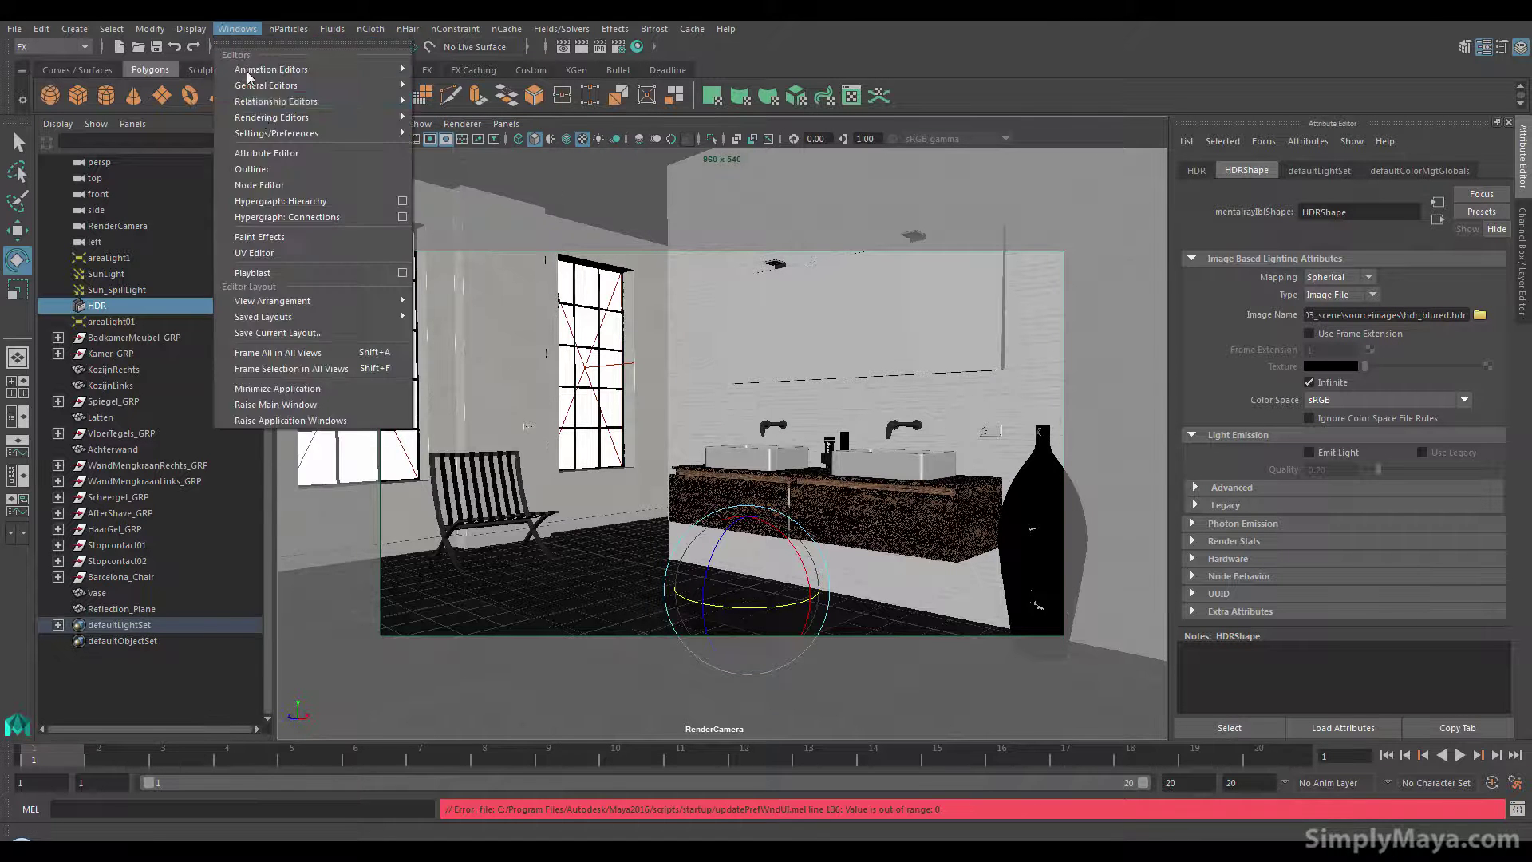
pyautogui.moveTo(358, 135)
pyautogui.click(450, 147)
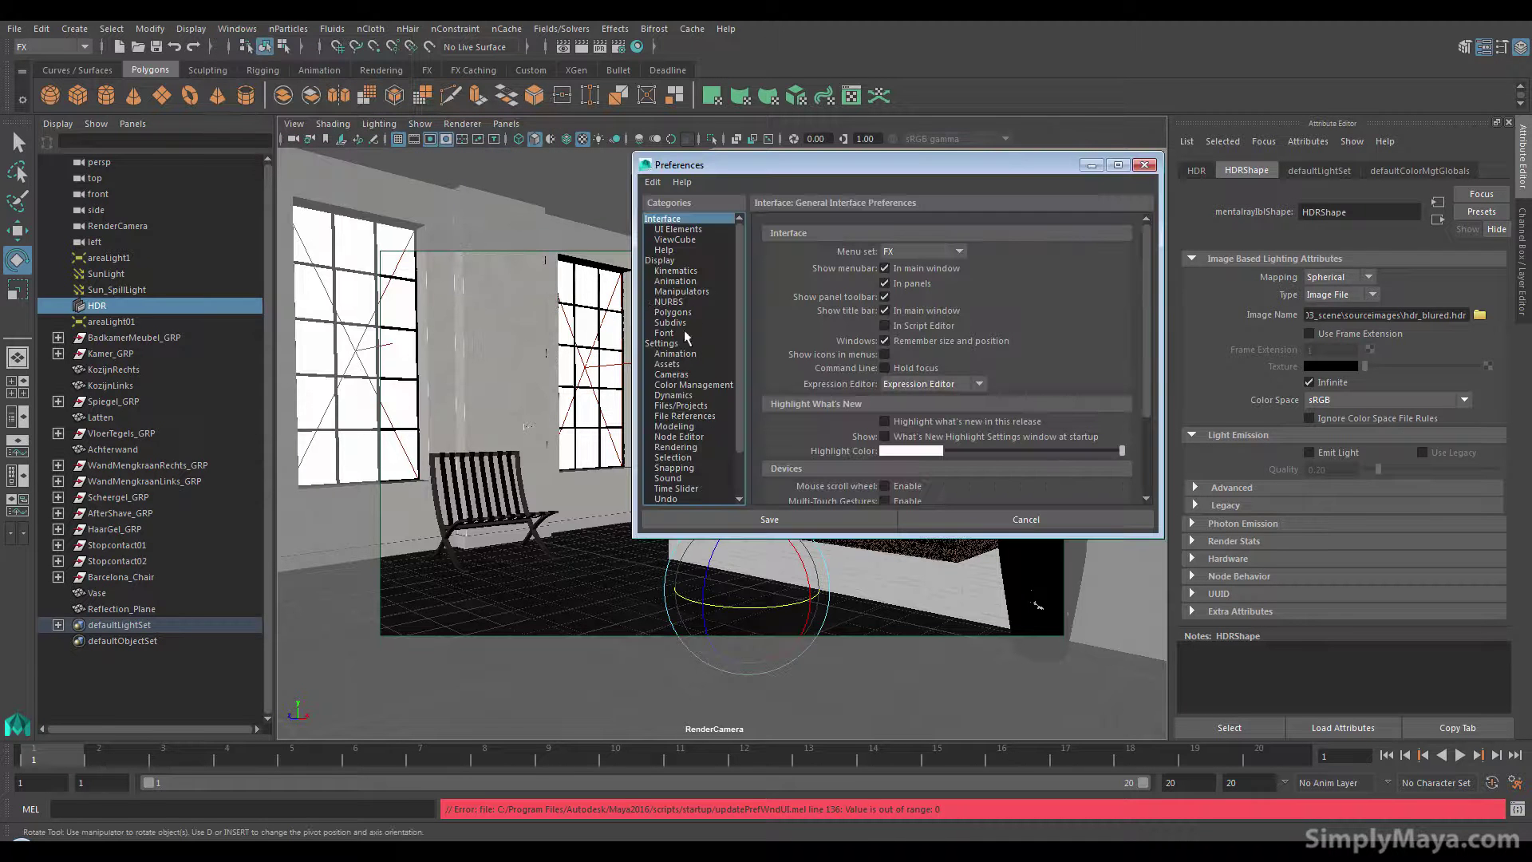
pyautogui.click(694, 387)
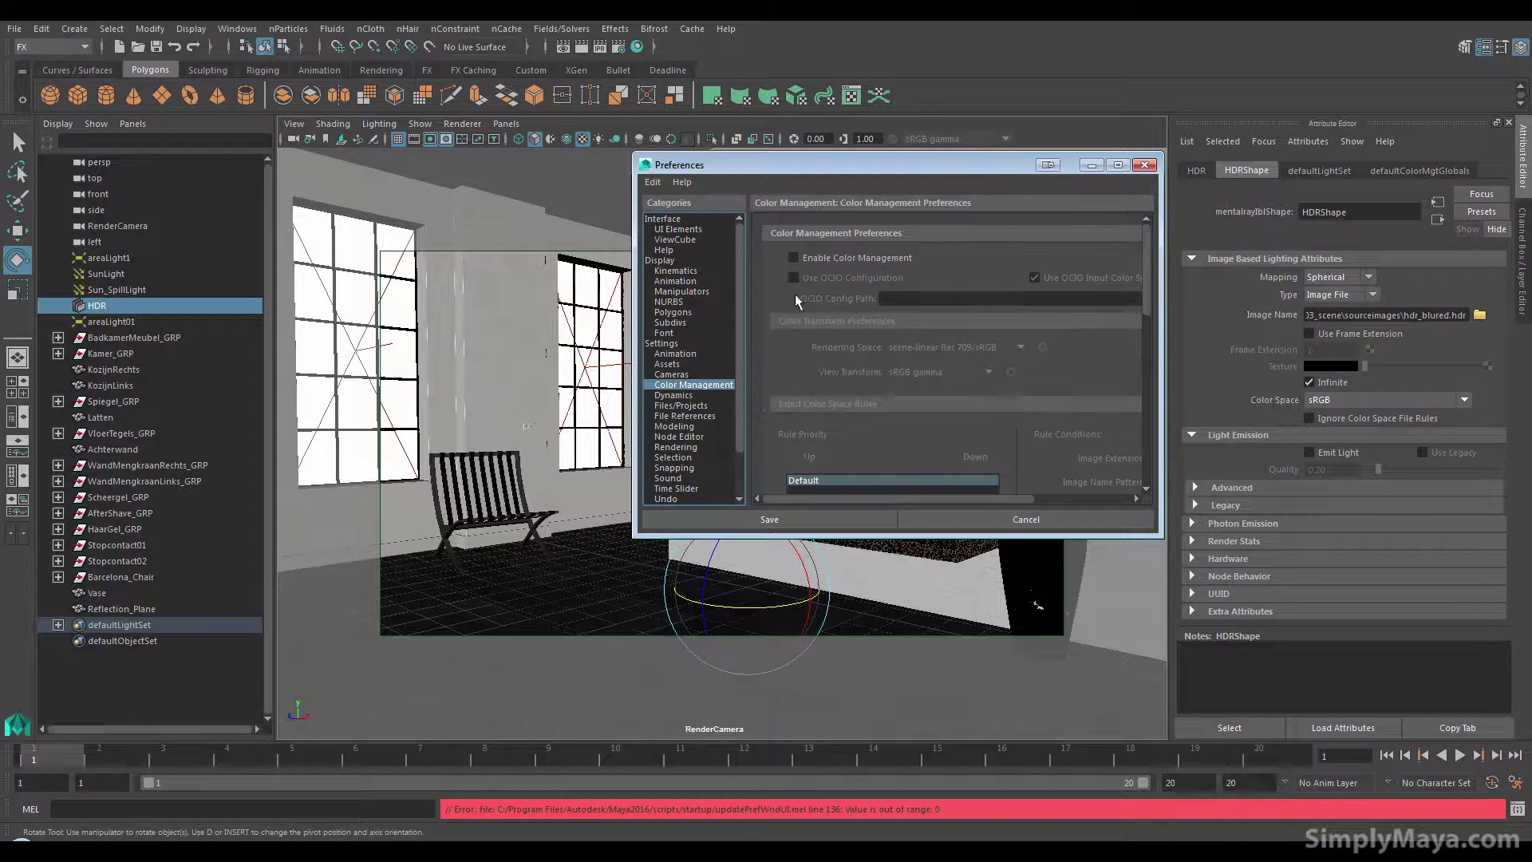
pyautogui.click(1144, 164)
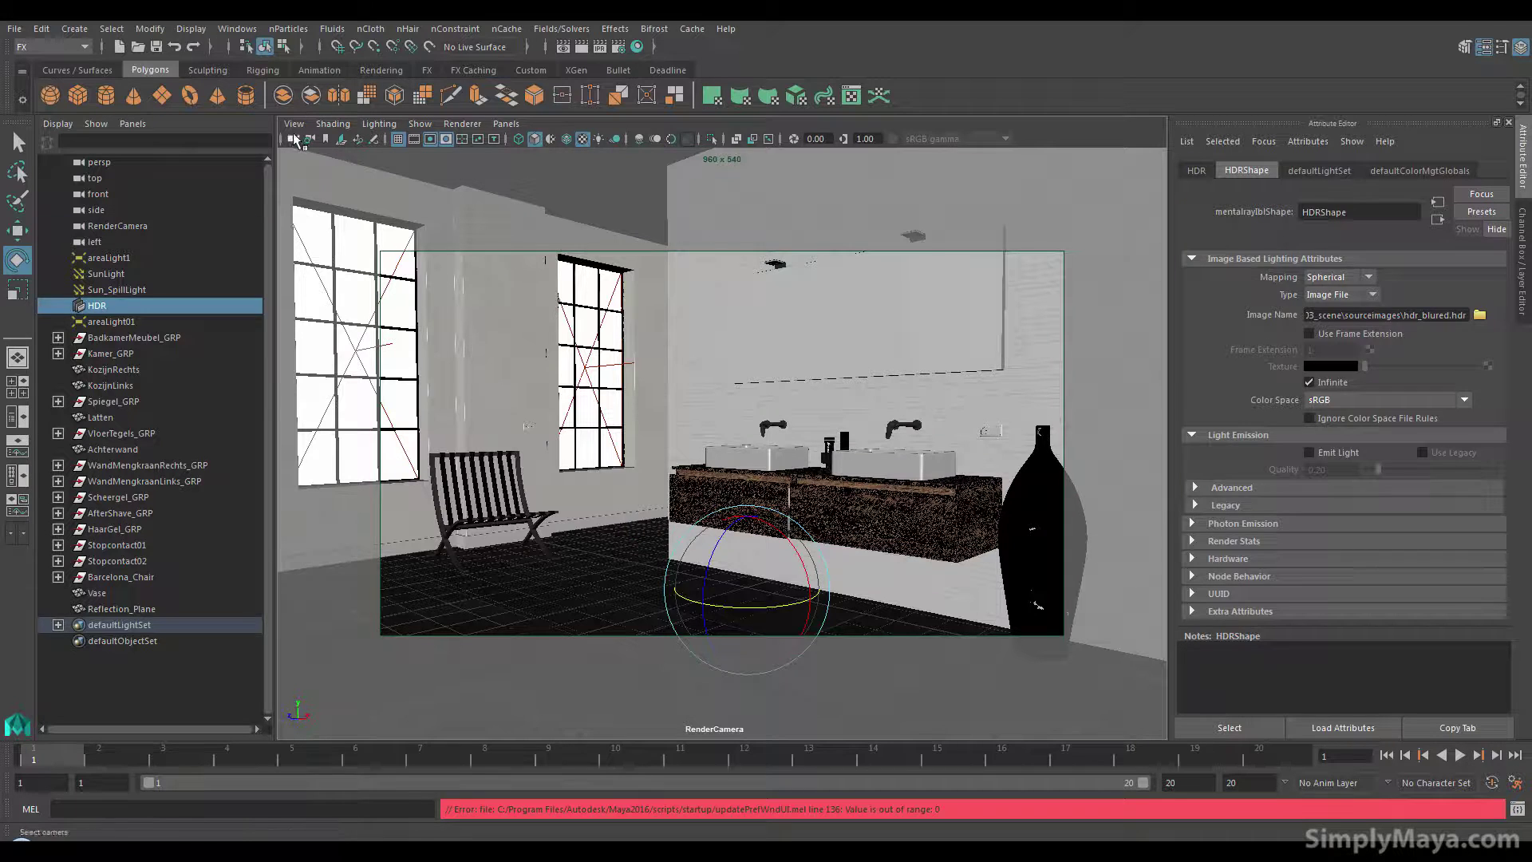
# - Assign the mia_exposure_simple1 utility from the Hypershade as RenderCamera's mental ray lens shader
pyautogui.click(294, 139)
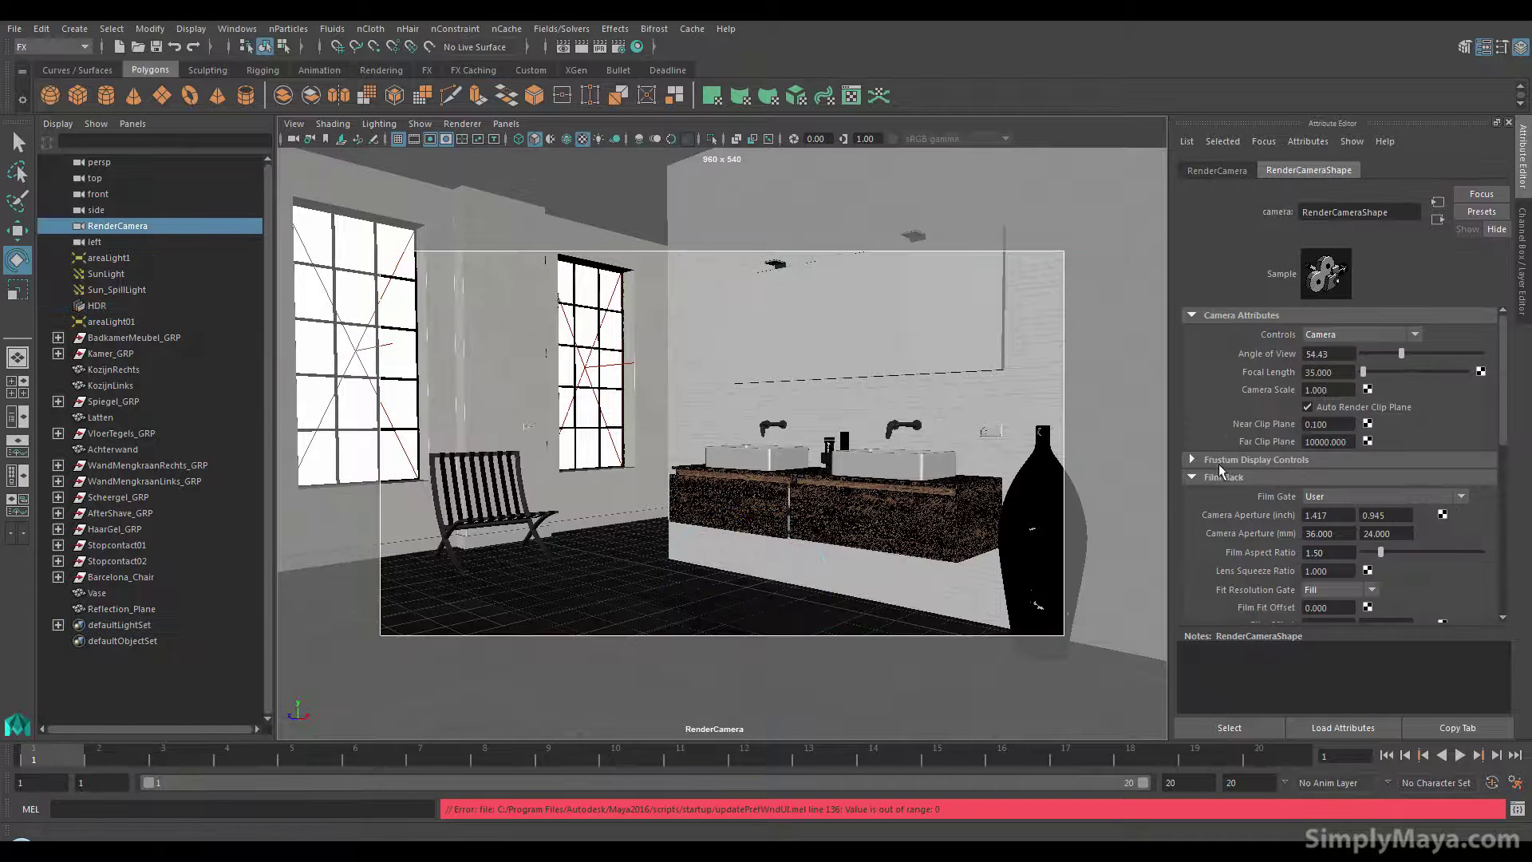
pyautogui.scroll(-5, 1218, 464)
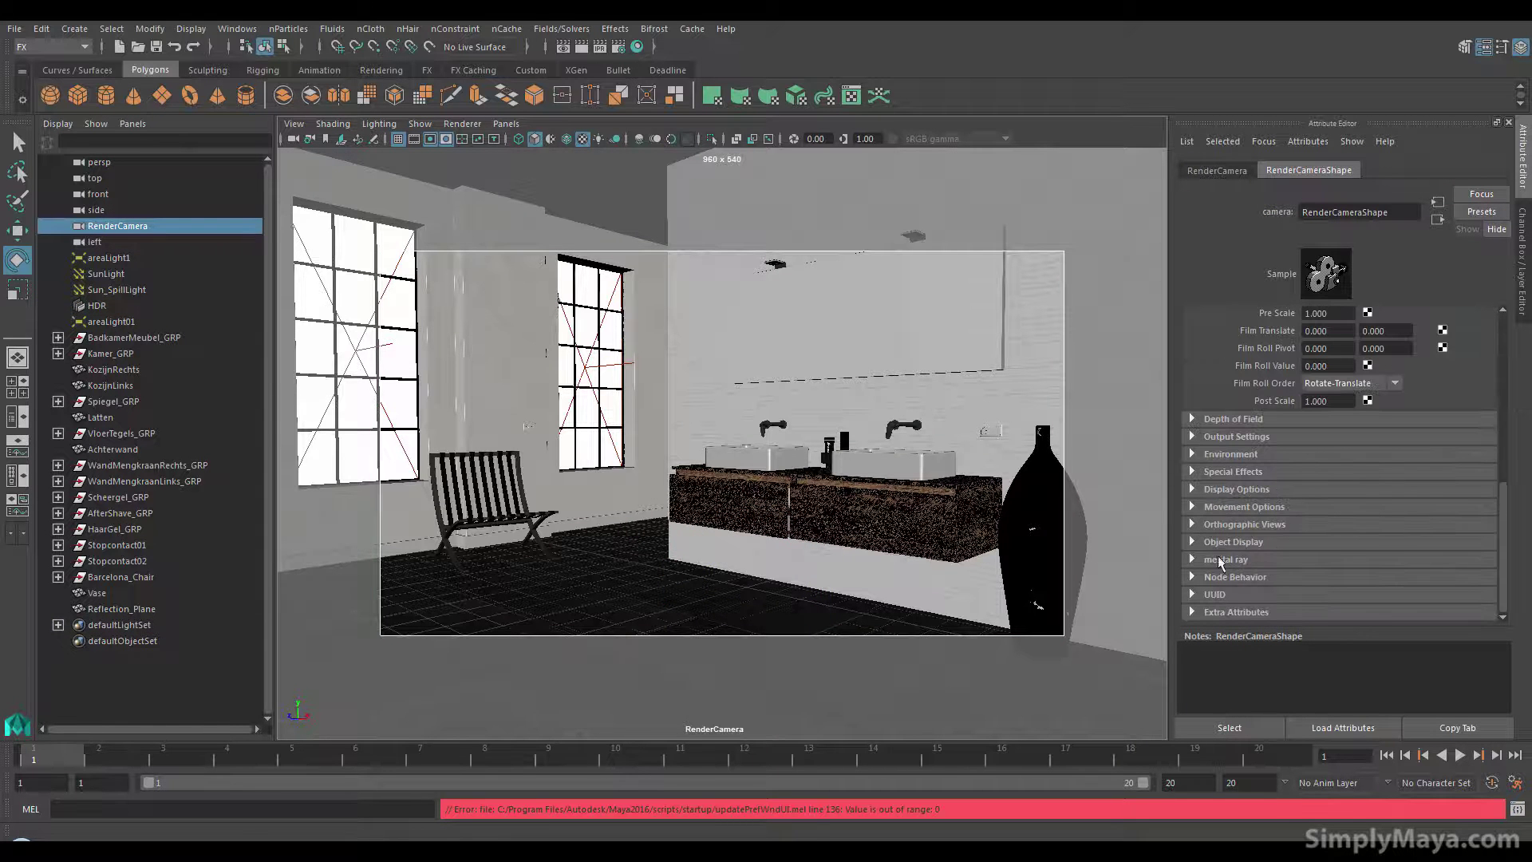
pyautogui.click(1237, 560)
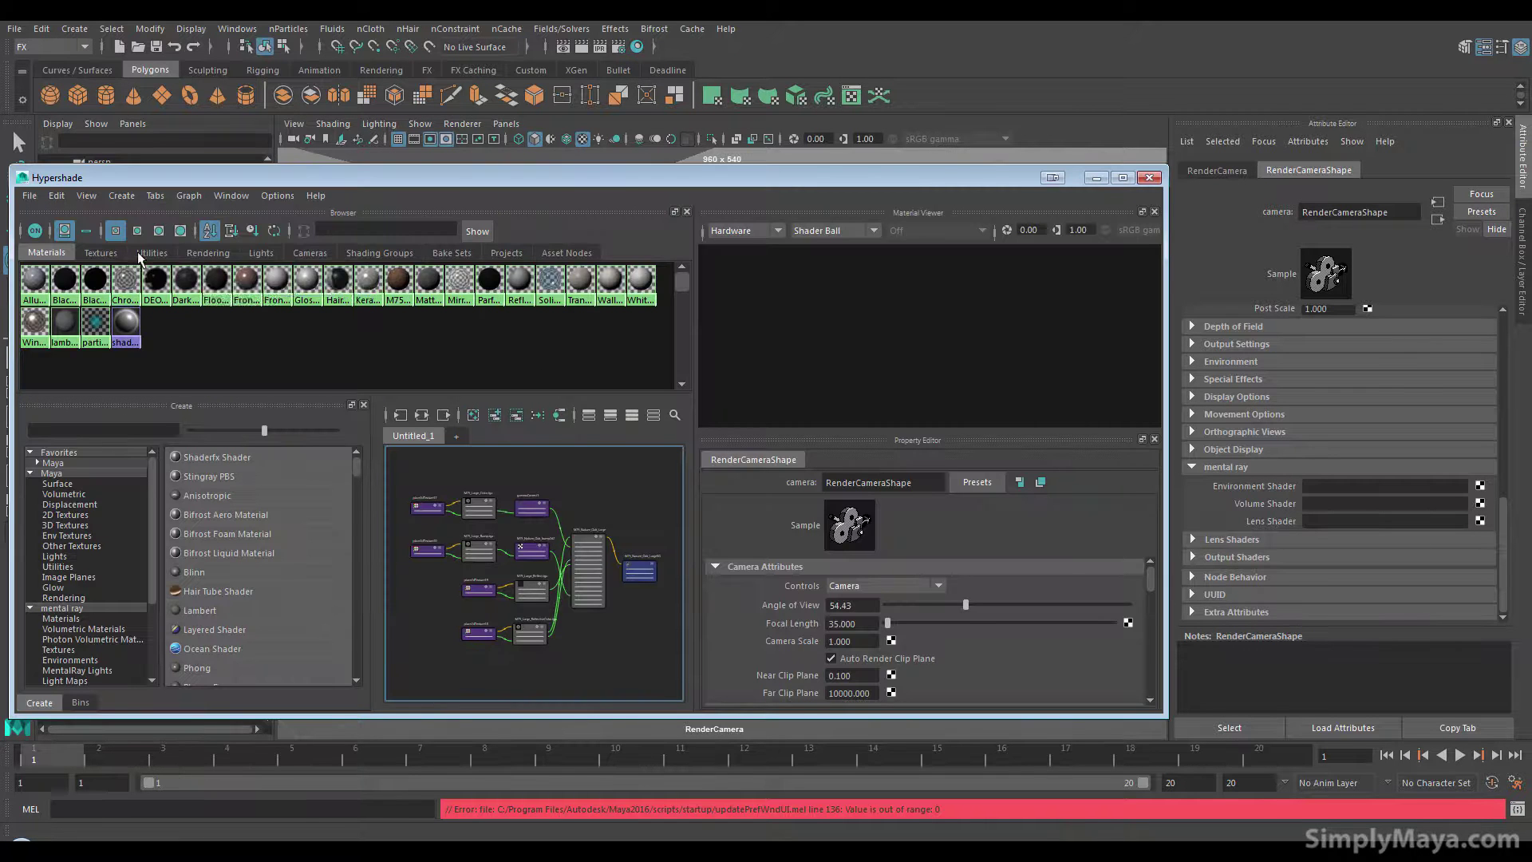
pyautogui.click(151, 252)
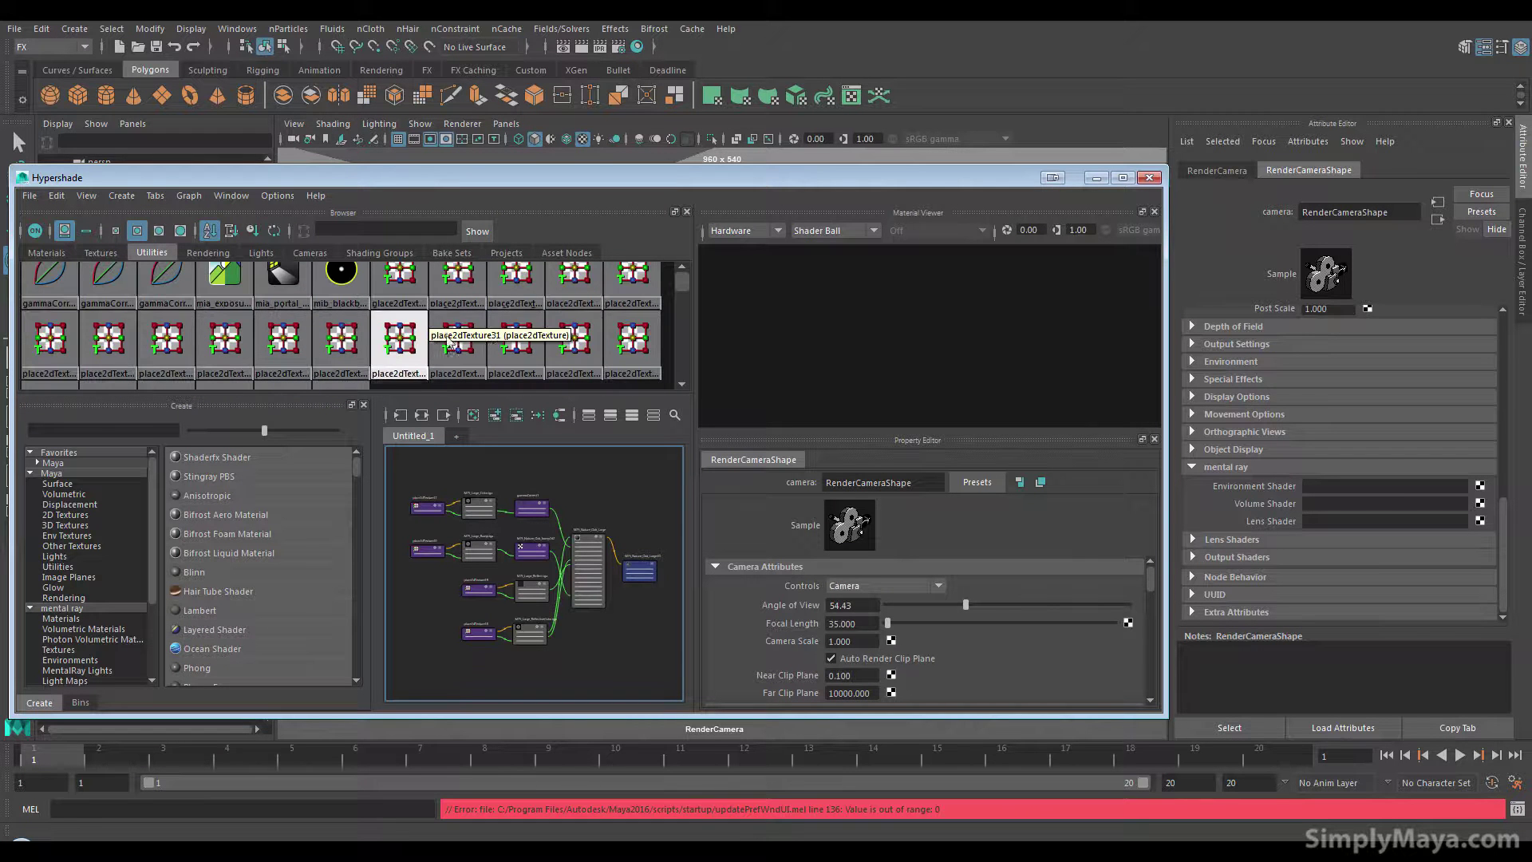
pyautogui.moveTo(229, 297); pyautogui.dragTo(1300, 530, button='middle')
pyautogui.click(1148, 177)
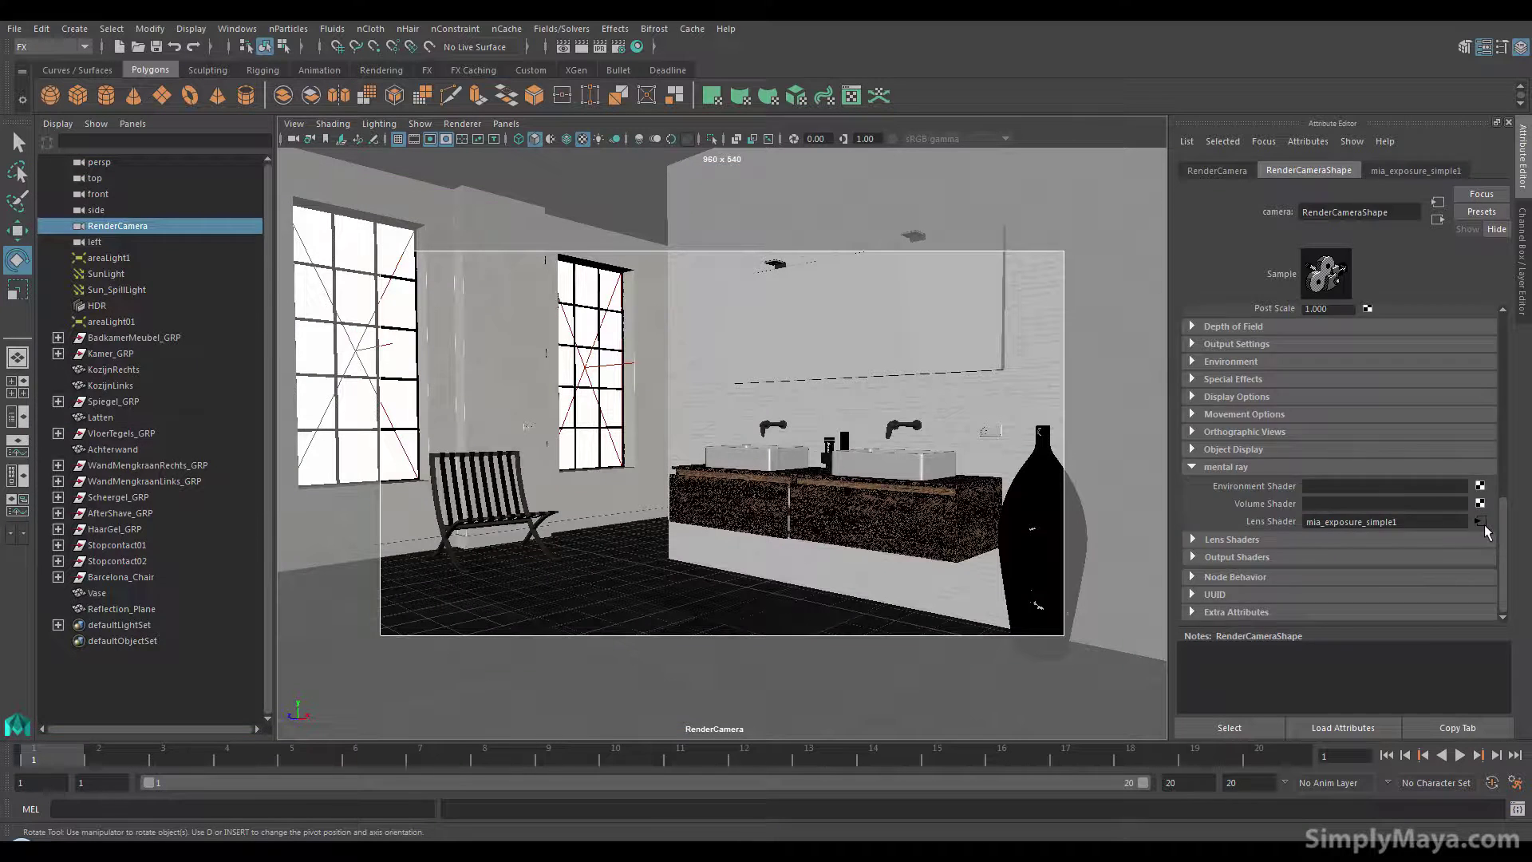
# - Inspect the mia_exposure_simple1 parameters and render the RenderCamera view with mental ray
pyautogui.click(1480, 521)
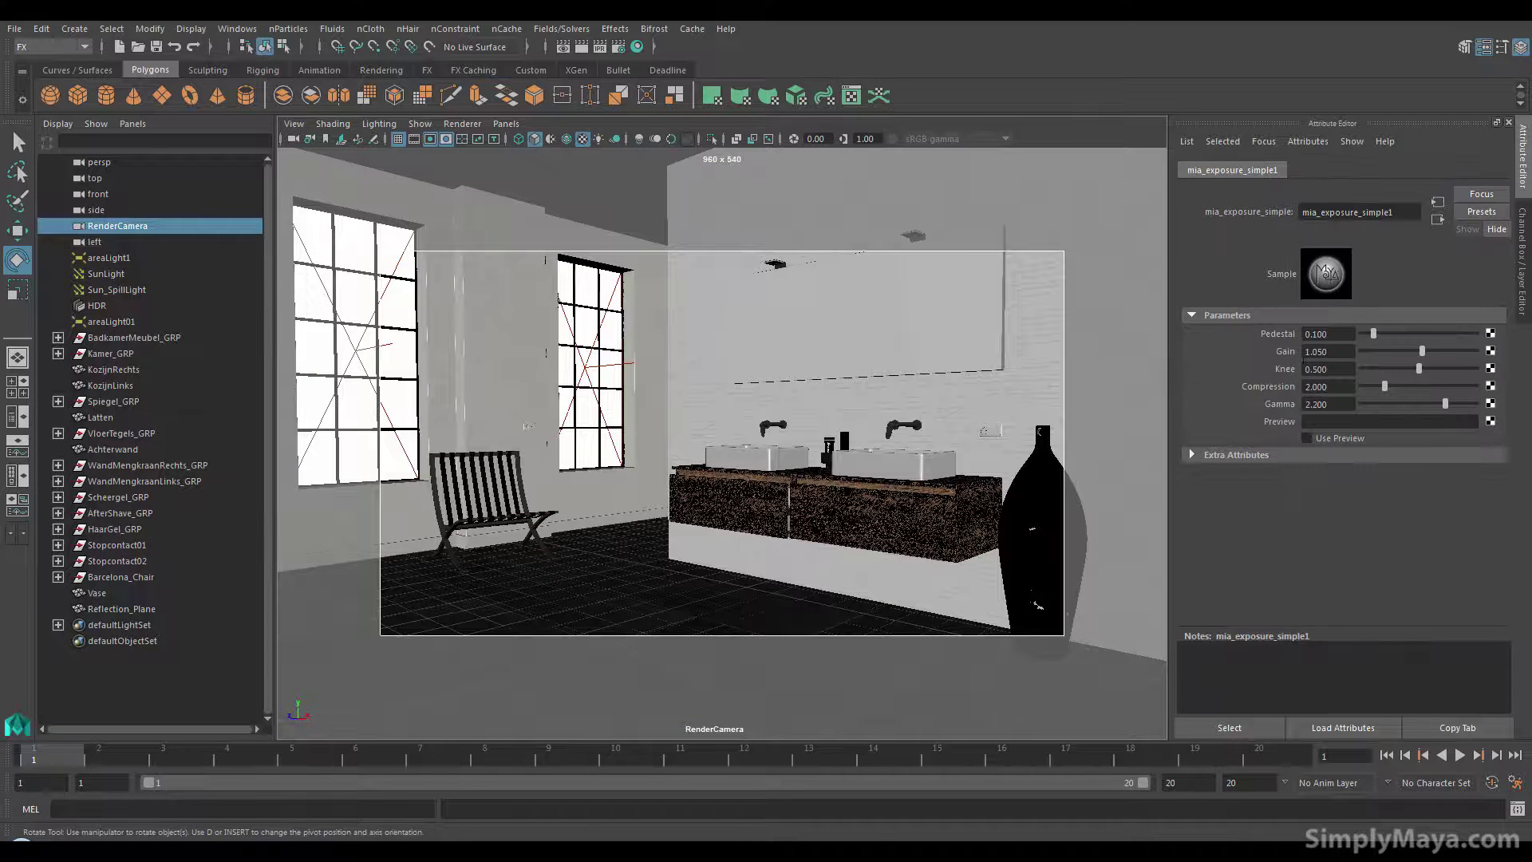
pyautogui.click(581, 49)
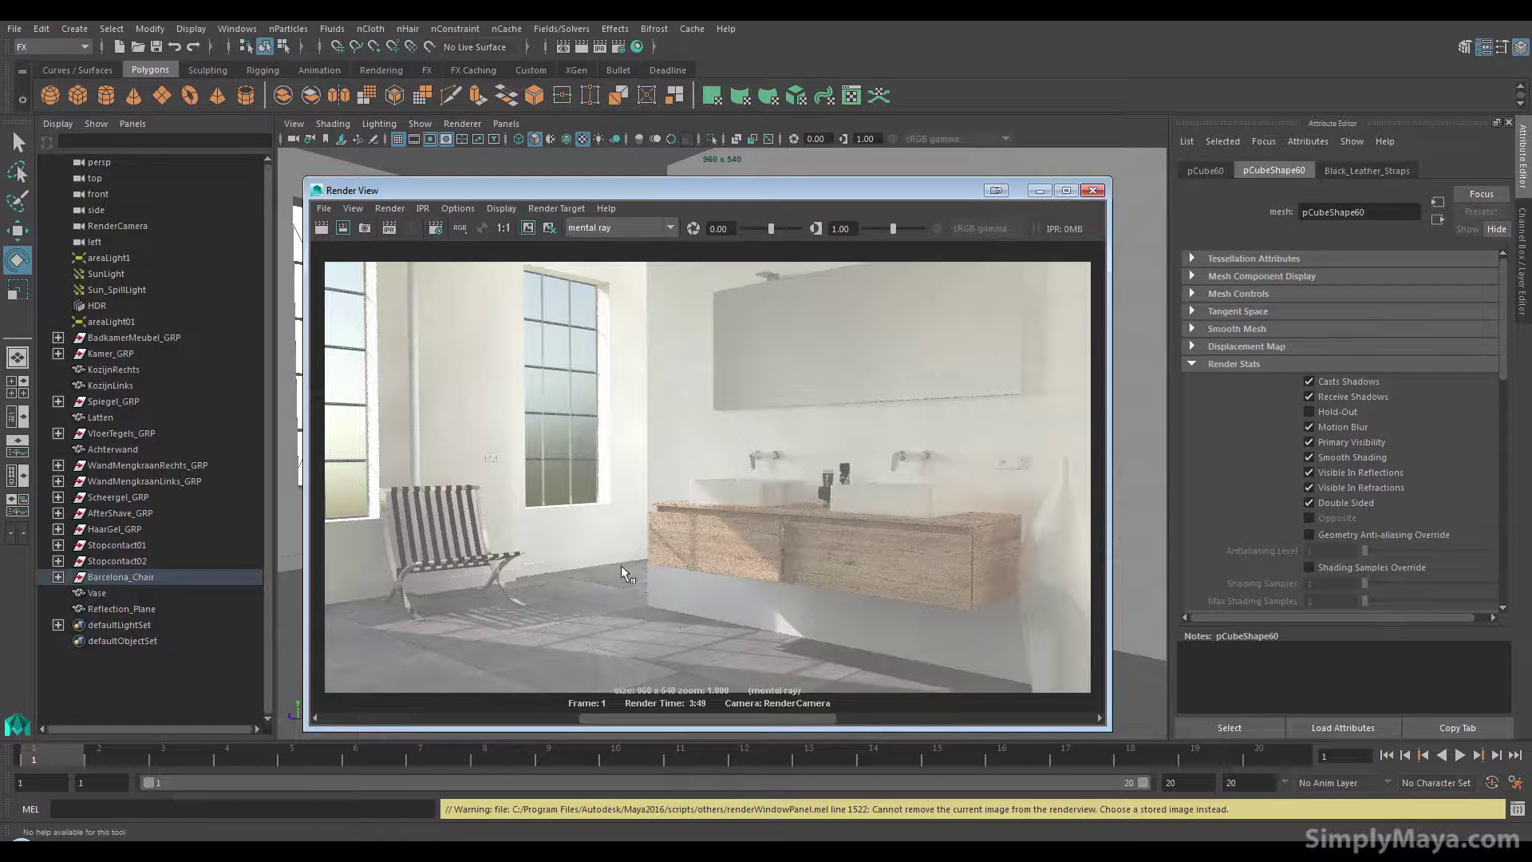
pyautogui.moveTo(669, 182); pyautogui.dragTo(651, 148)
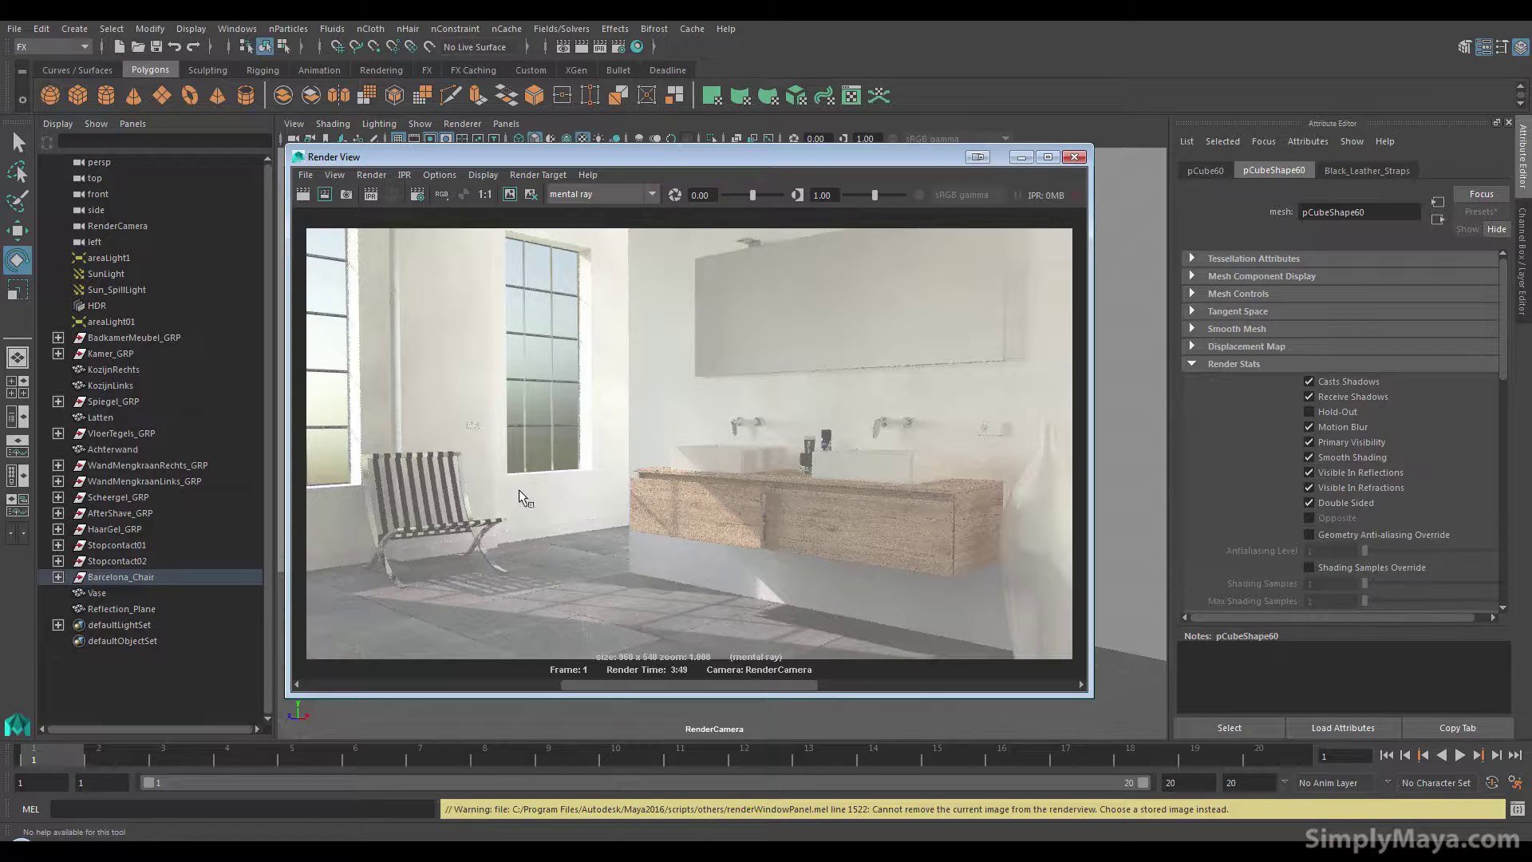
# - Disconnect the mia_exposure_simple1 lens shader from RenderCamera's mental ray settings
pyautogui.moveTo(760, 174); pyautogui.dragTo(756, 247)
pyautogui.click(293, 138)
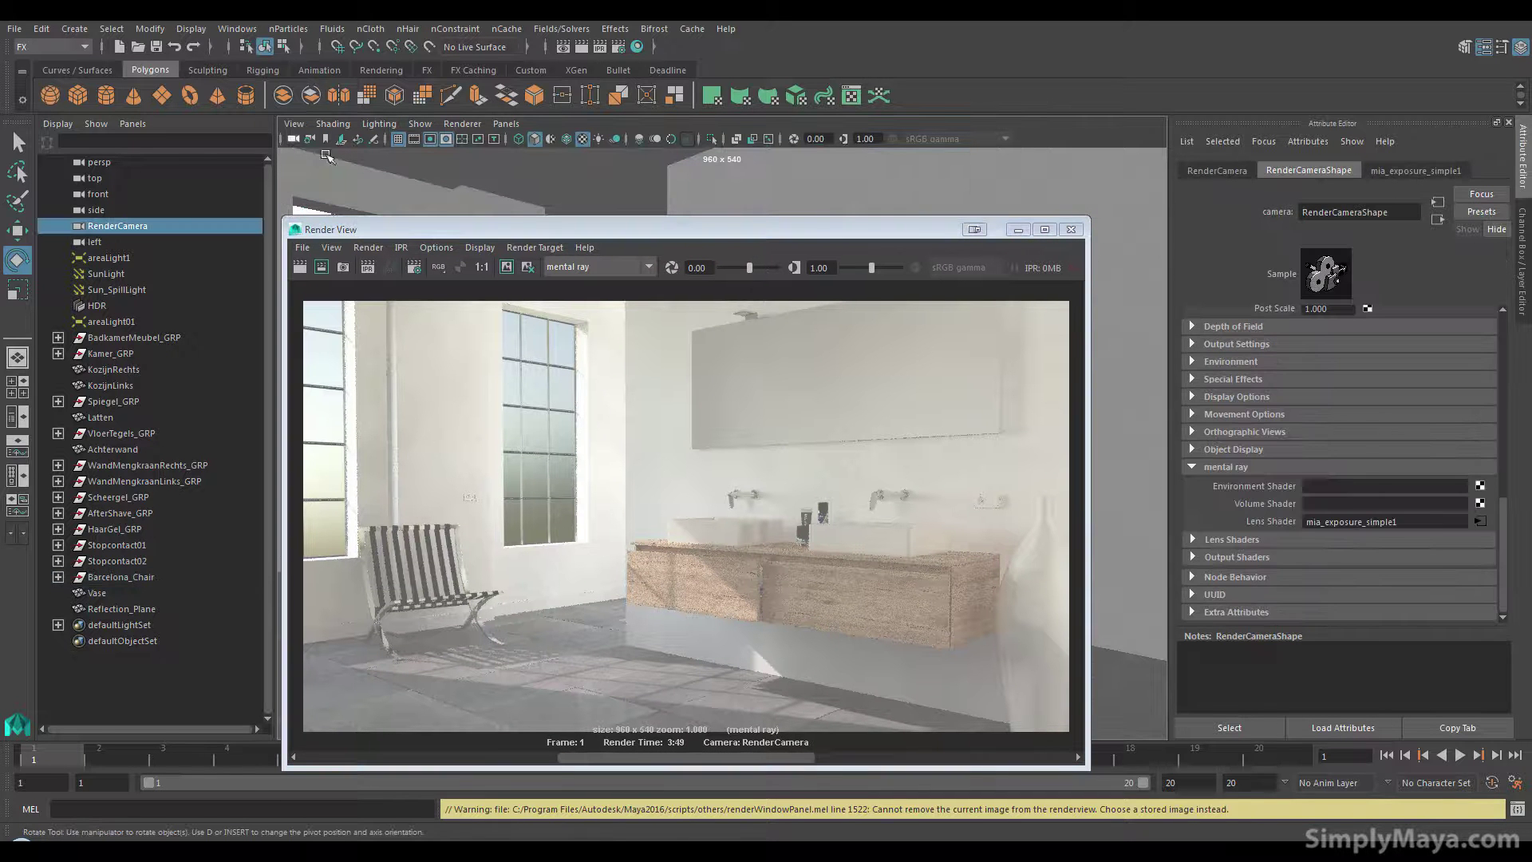
pyautogui.rightClick(1278, 519)
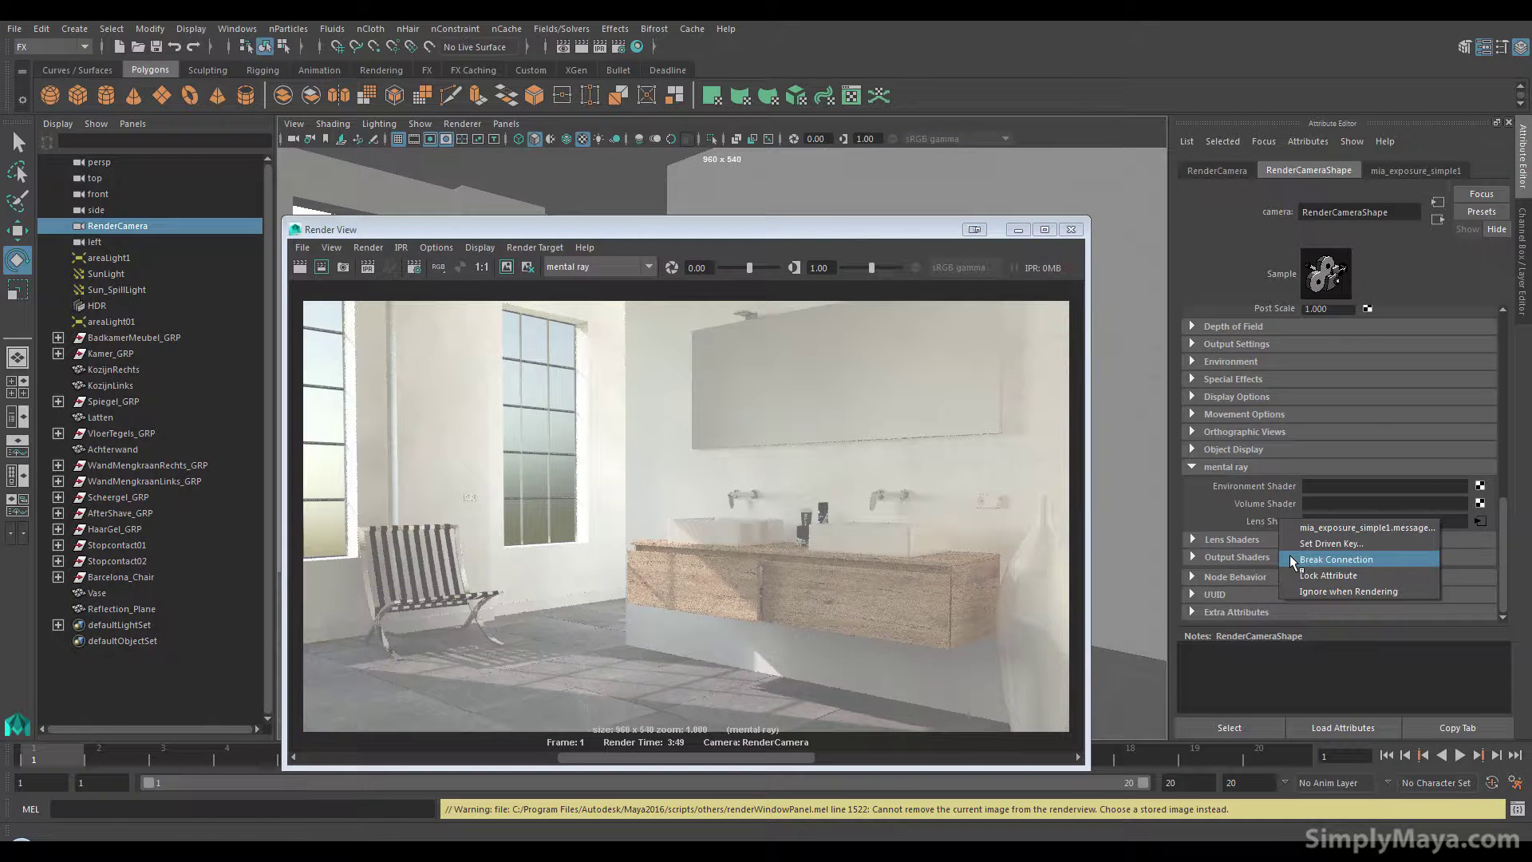
pyautogui.click(1289, 554)
pyautogui.moveTo(755, 231); pyautogui.dragTo(828, 662)
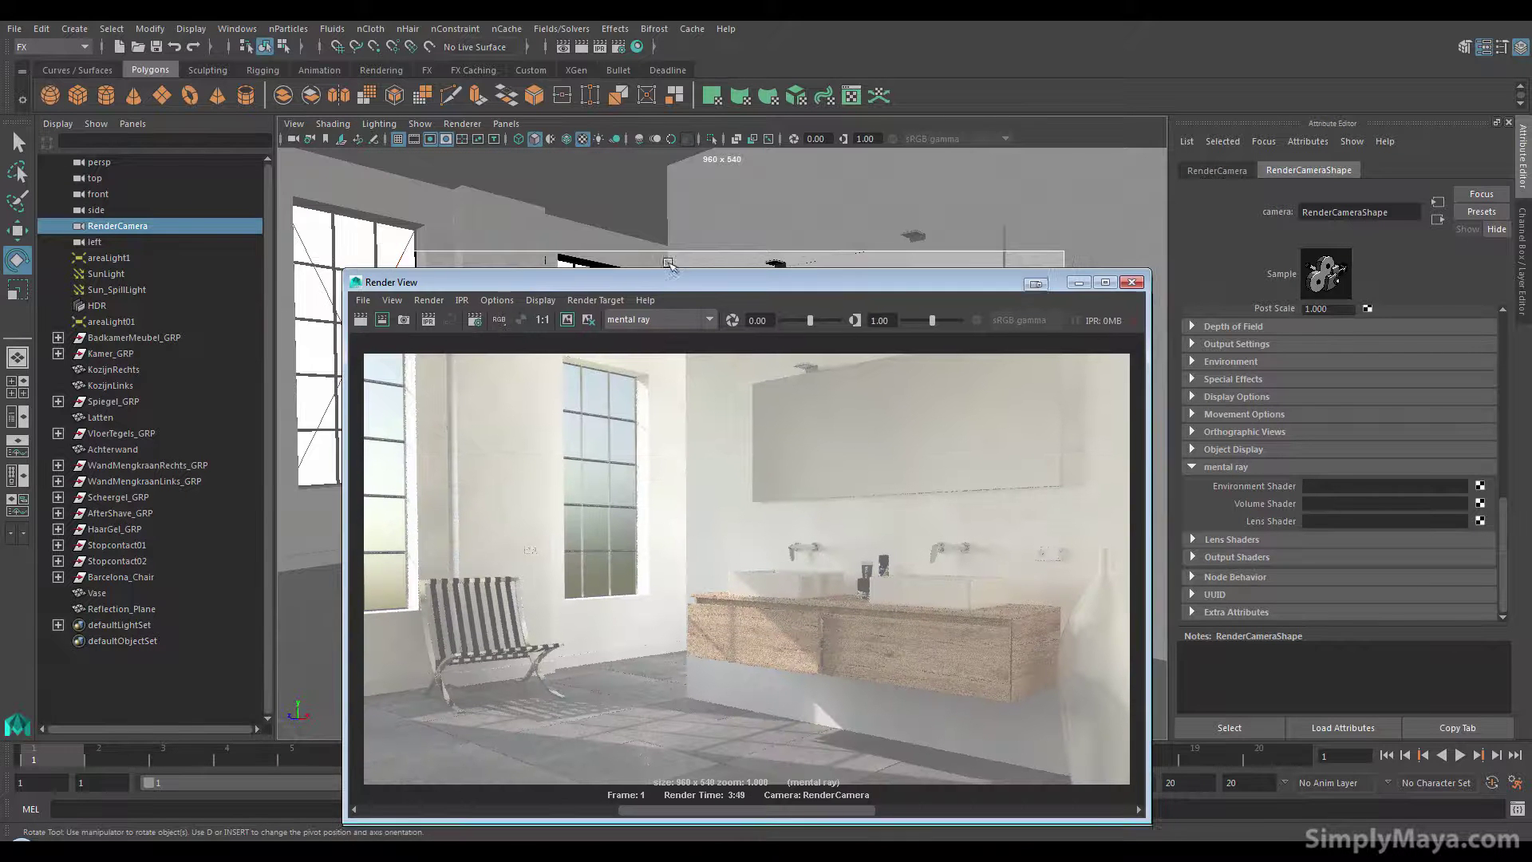
# - Turn off the DAG-objects-only display in the Outliner and filter its list with "gamm*"
pyautogui.click(58, 123)
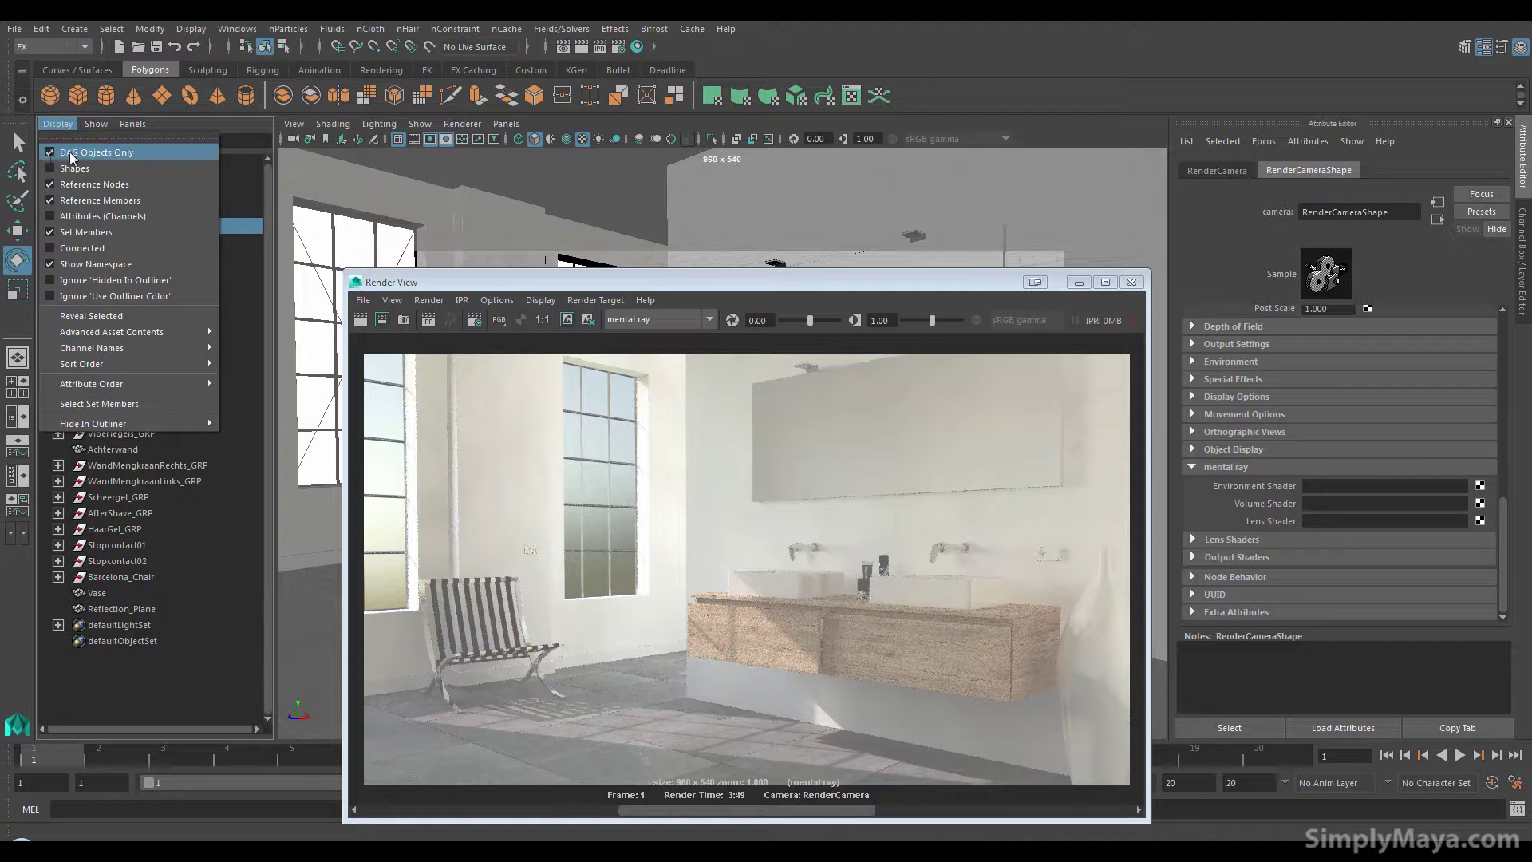
pyautogui.click(50, 153)
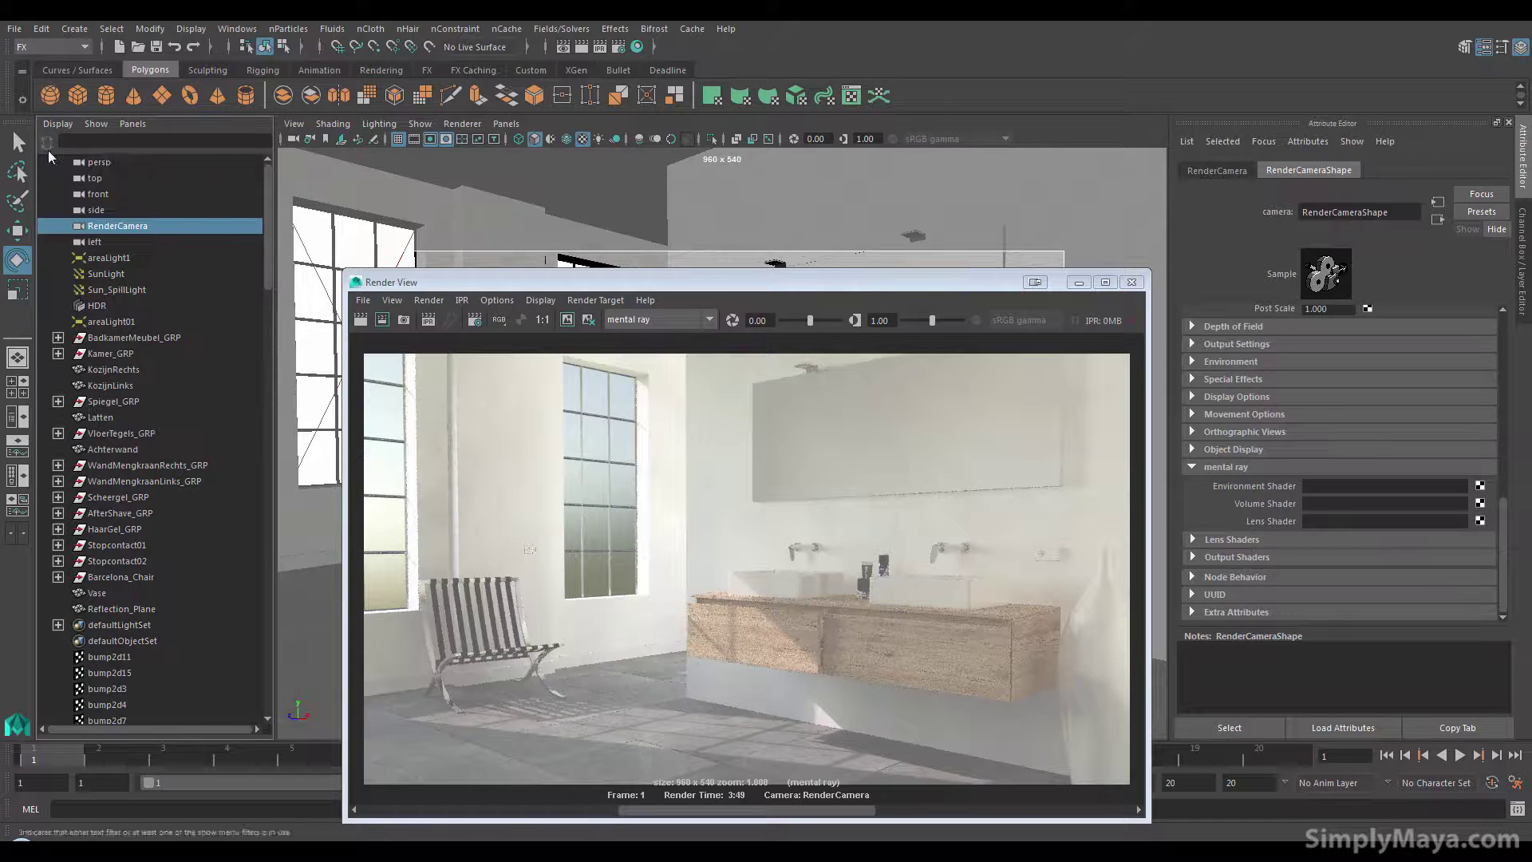
pyautogui.click(57, 124)
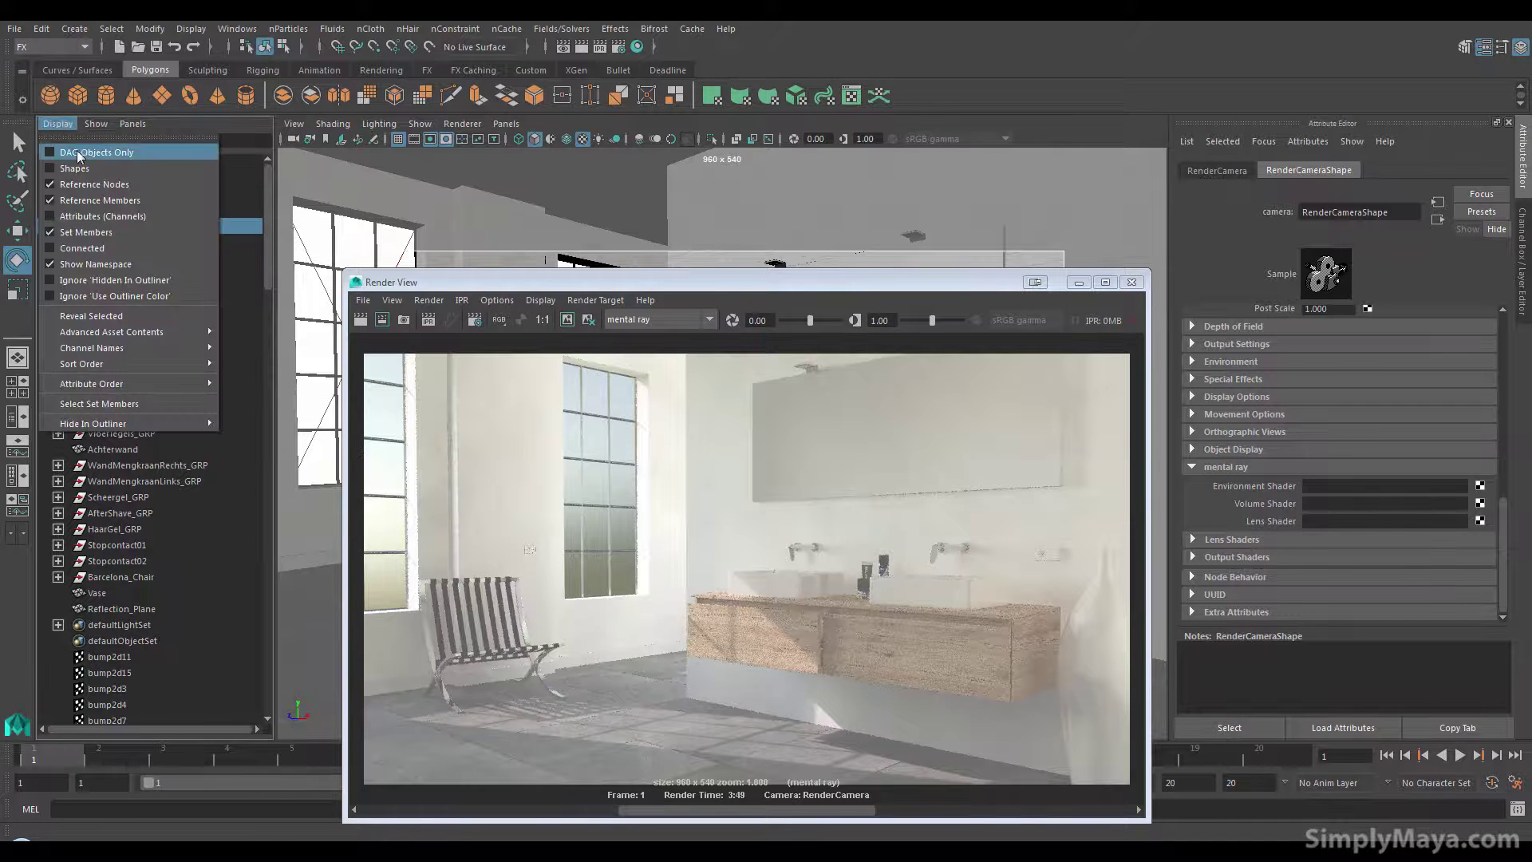
pyautogui.click(227, 141)
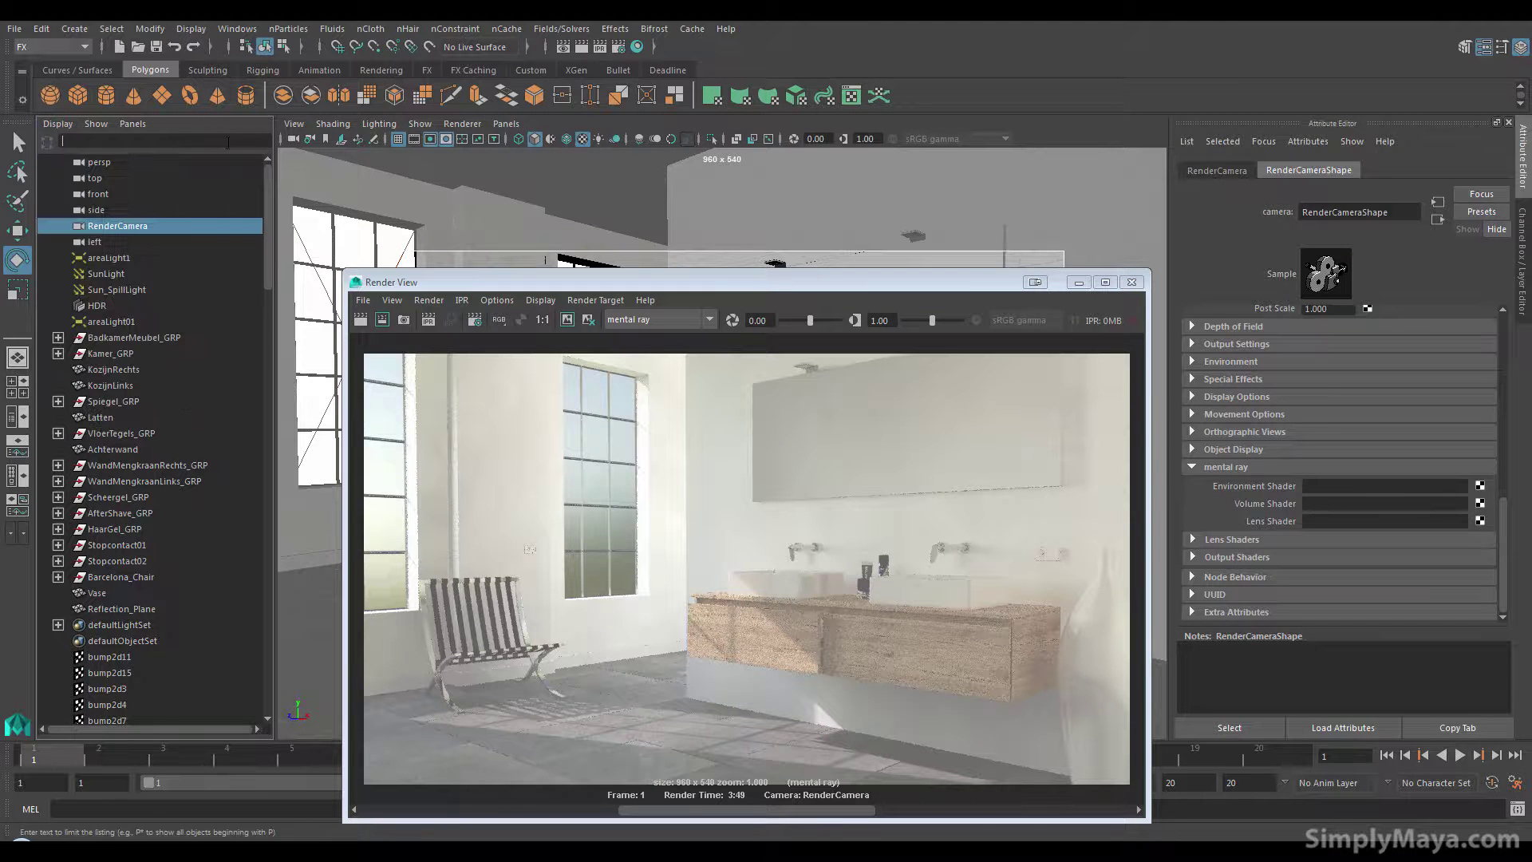
pyautogui.press('Return')
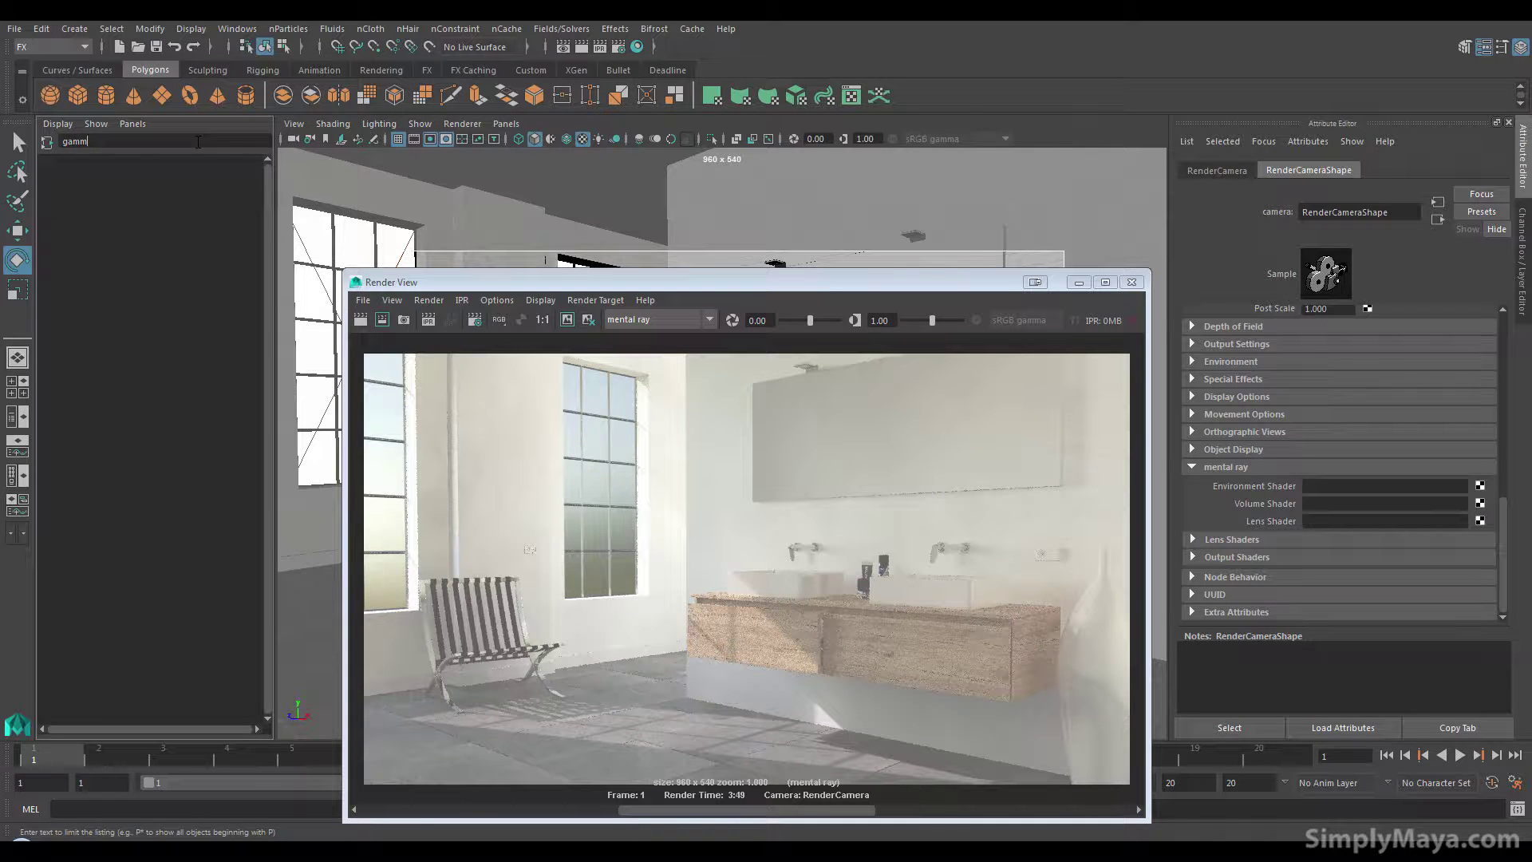
pyautogui.press('Return')
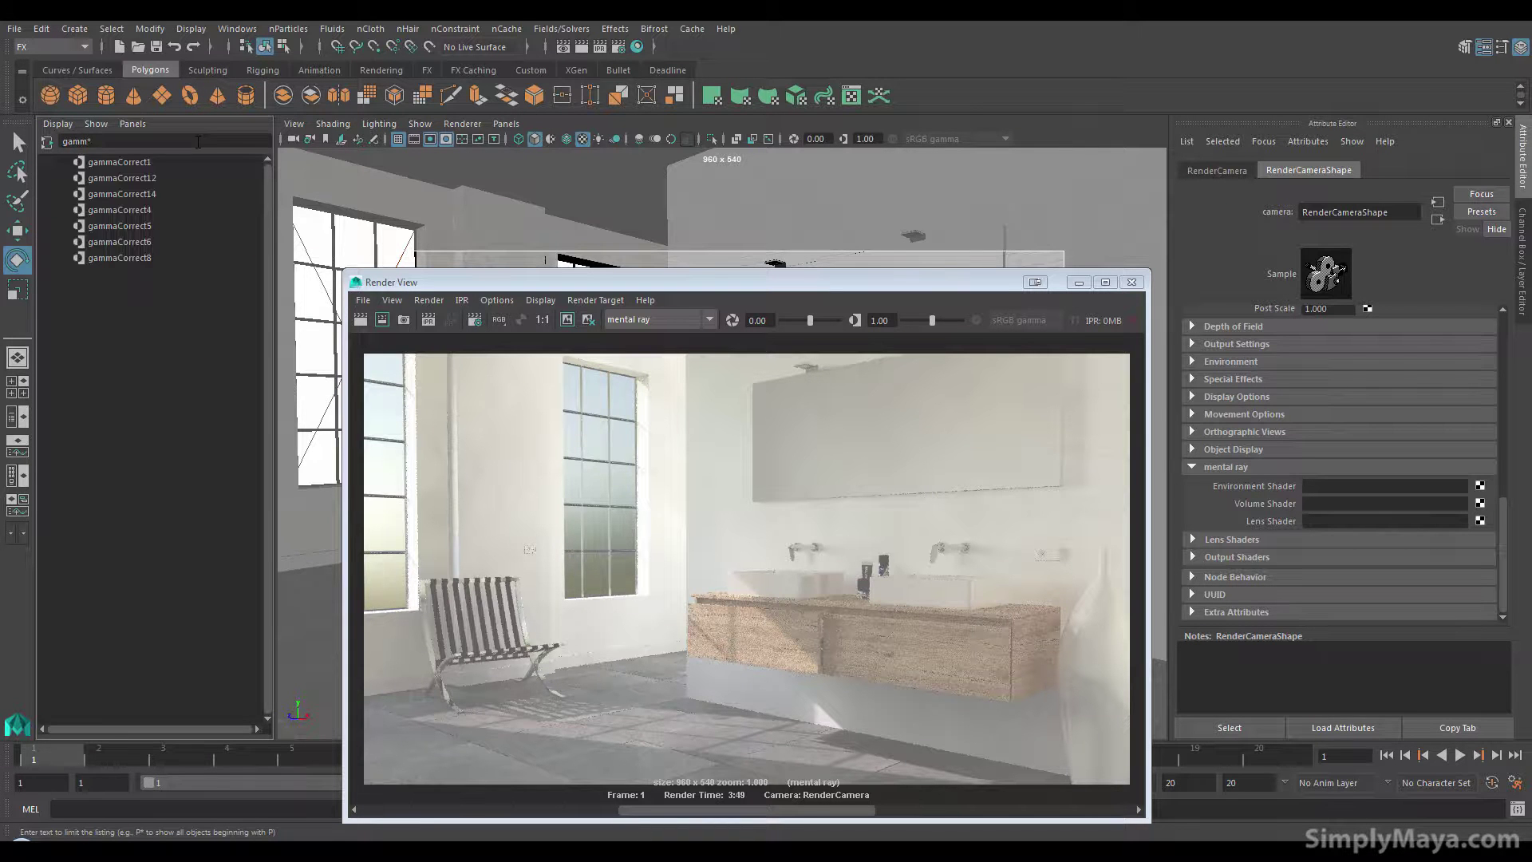
# - Set all three gamma values of gammaCorrect1 to 1
pyautogui.click(170, 163)
pyautogui.click(1330, 348)
pyautogui.write('1')
pyautogui.press('Return')
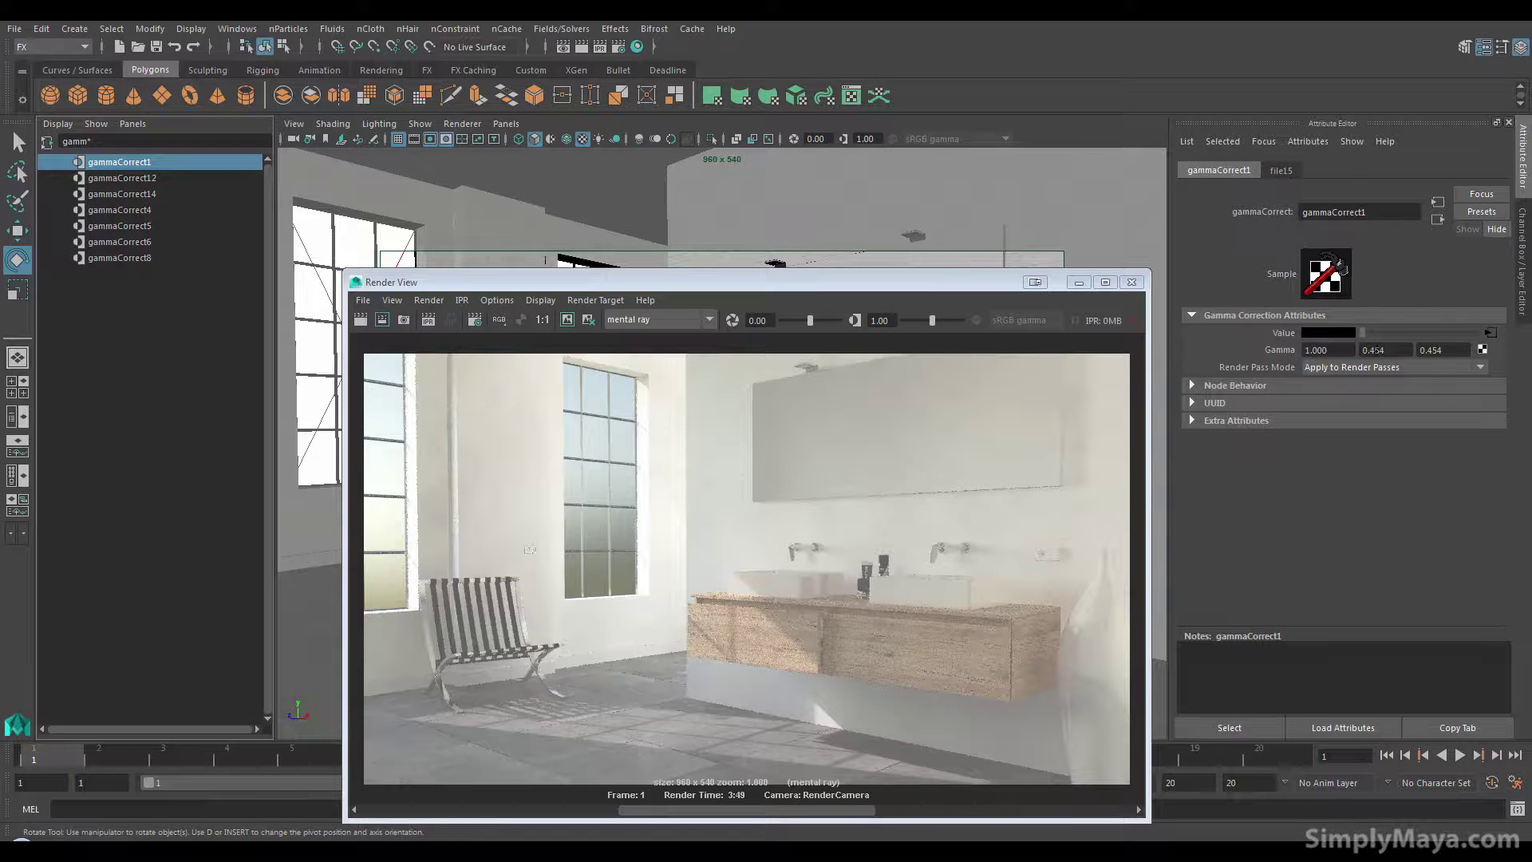
pyautogui.doubleClick(1429, 350)
pyautogui.write('1')
pyautogui.press('Return')
pyautogui.moveTo(523, 287); pyautogui.dragTo(505, 241)
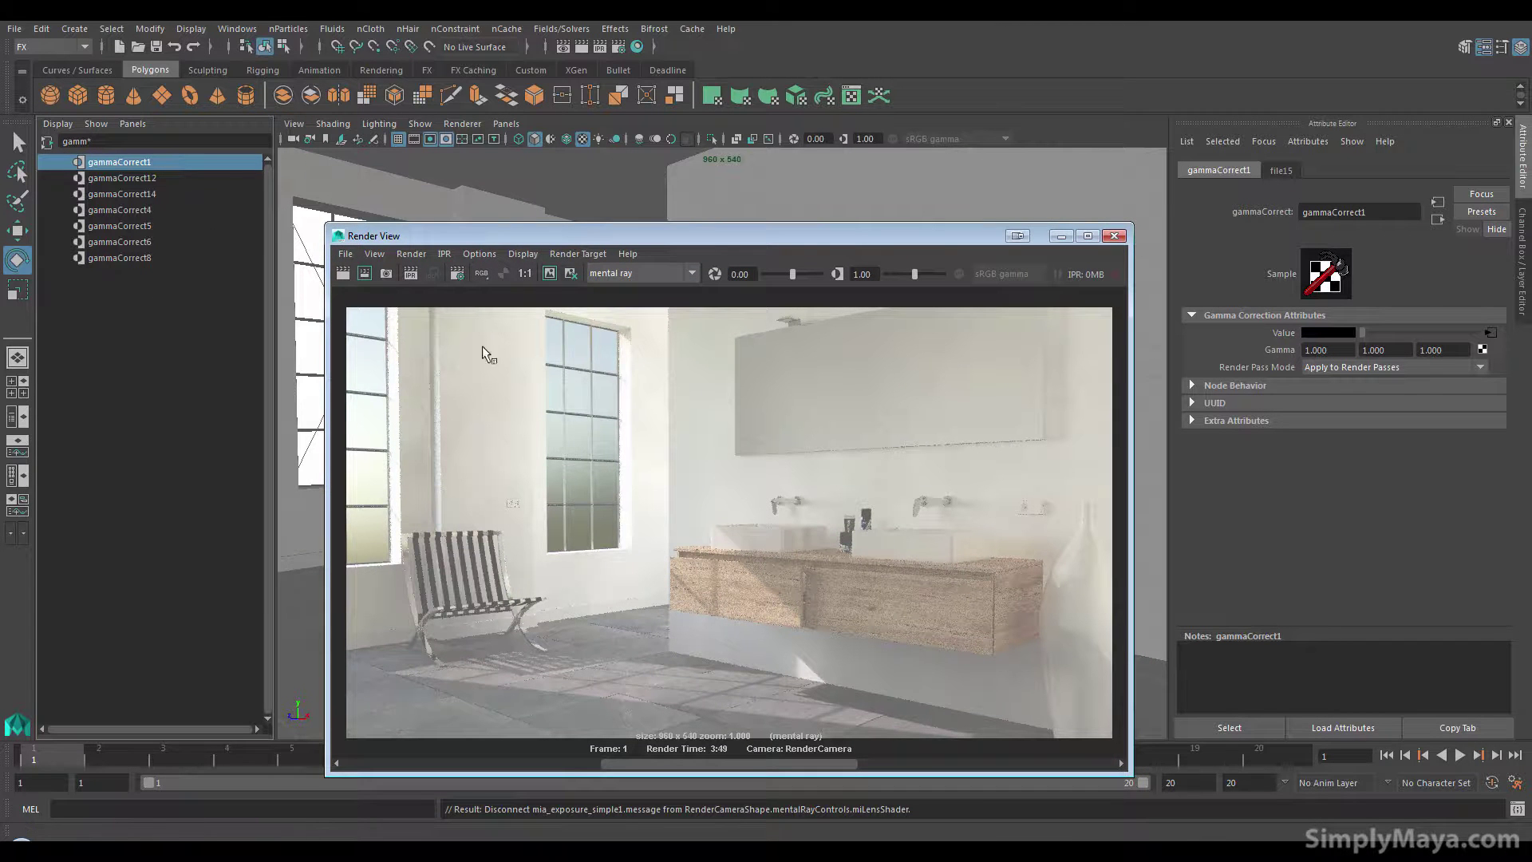
# - Set Gamma X, Y and Z to 1 for the other six gammaCorrect nodes together in the Attribute Spread Sheet, and close it
pyautogui.click(155, 184)
pyautogui.keyDown('shift'); pyautogui.click(133, 257); pyautogui.keyUp('shift')
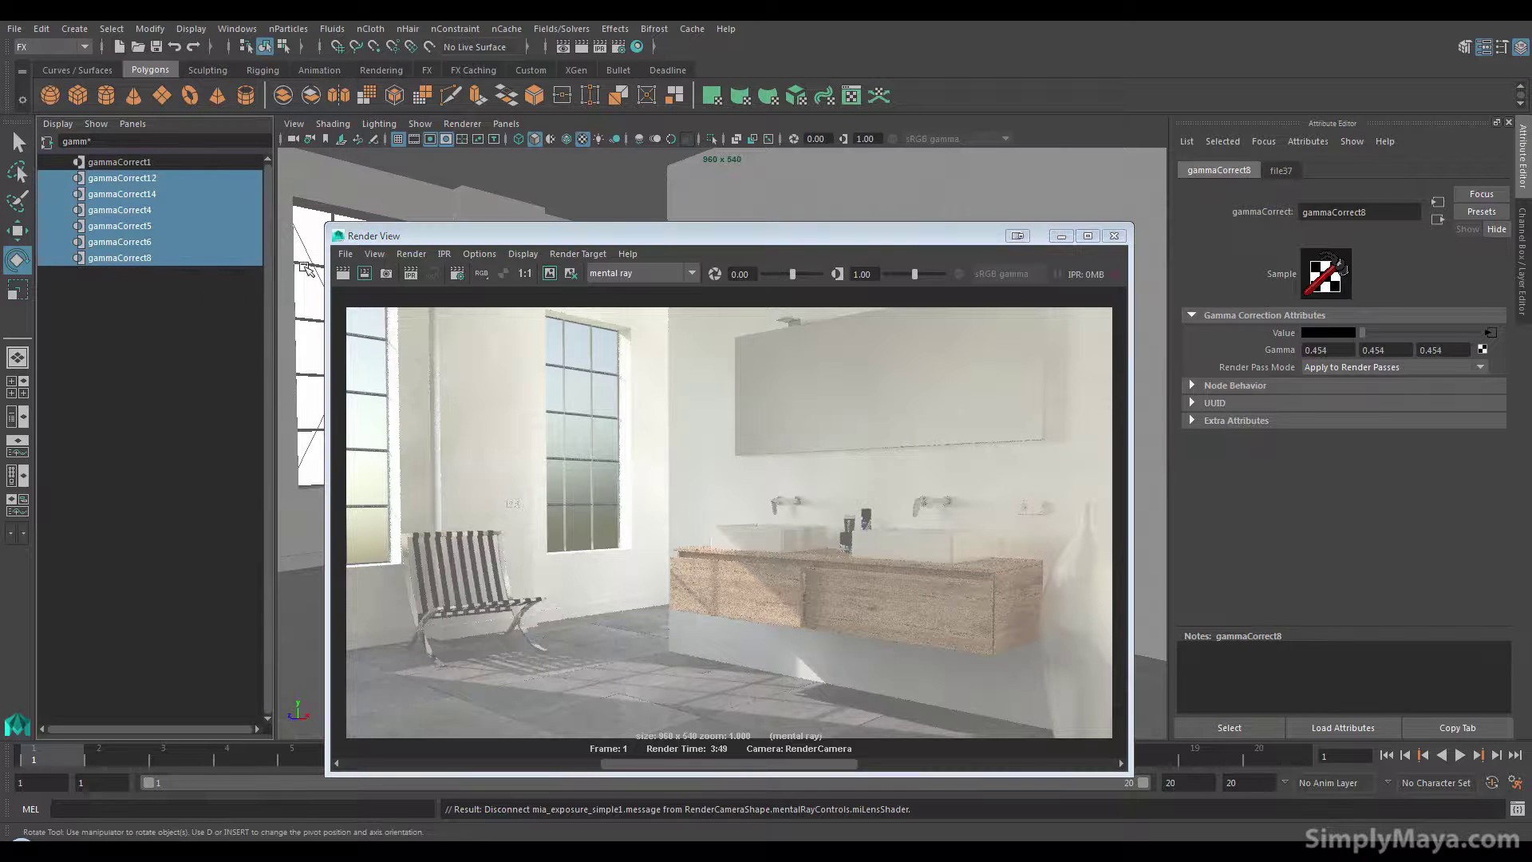
pyautogui.click(233, 28)
pyautogui.moveTo(257, 84)
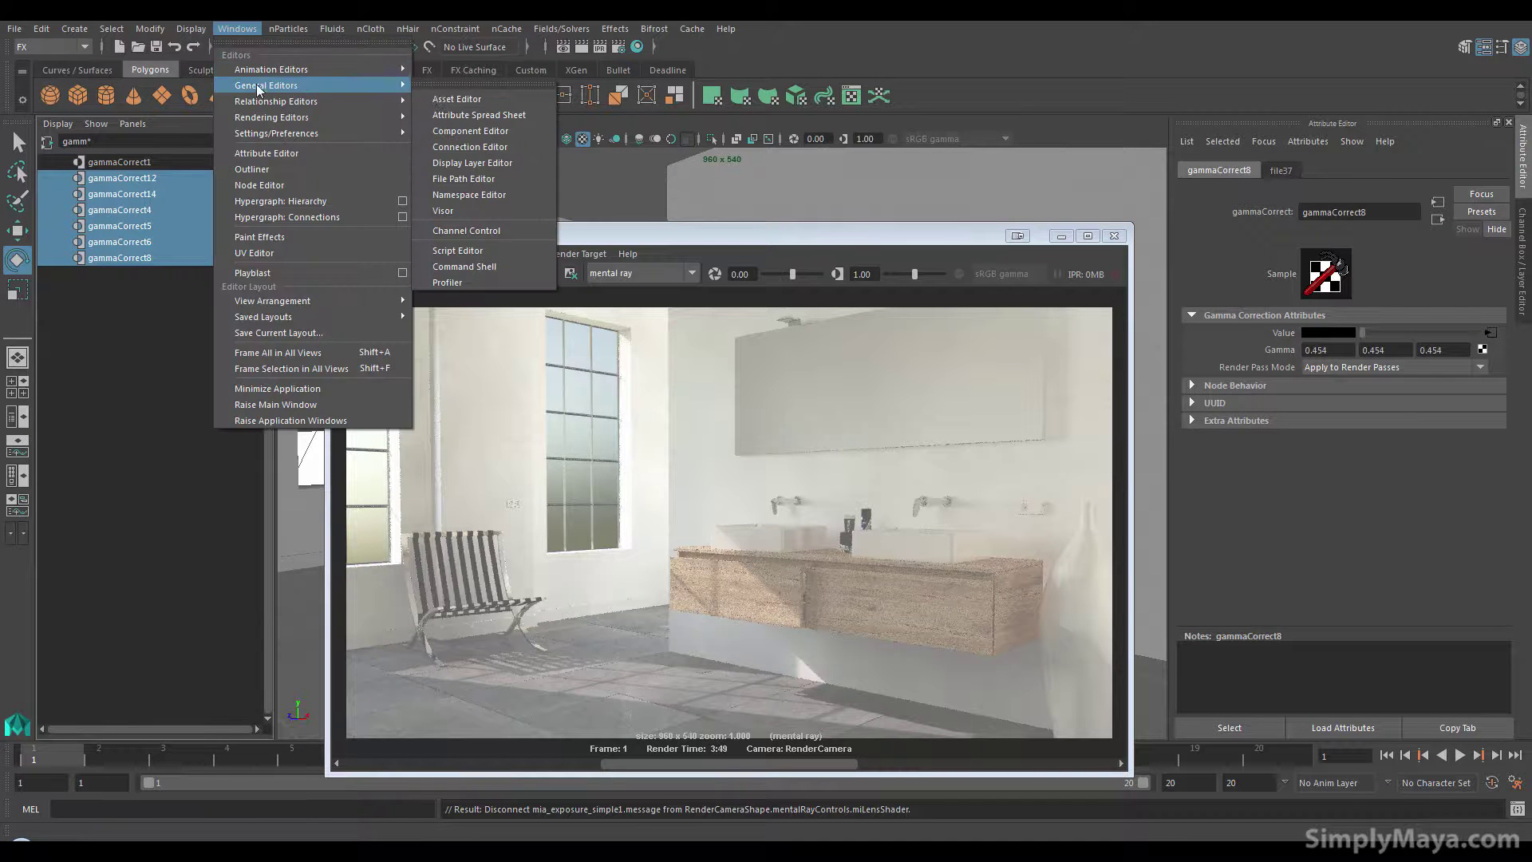
pyautogui.click(525, 115)
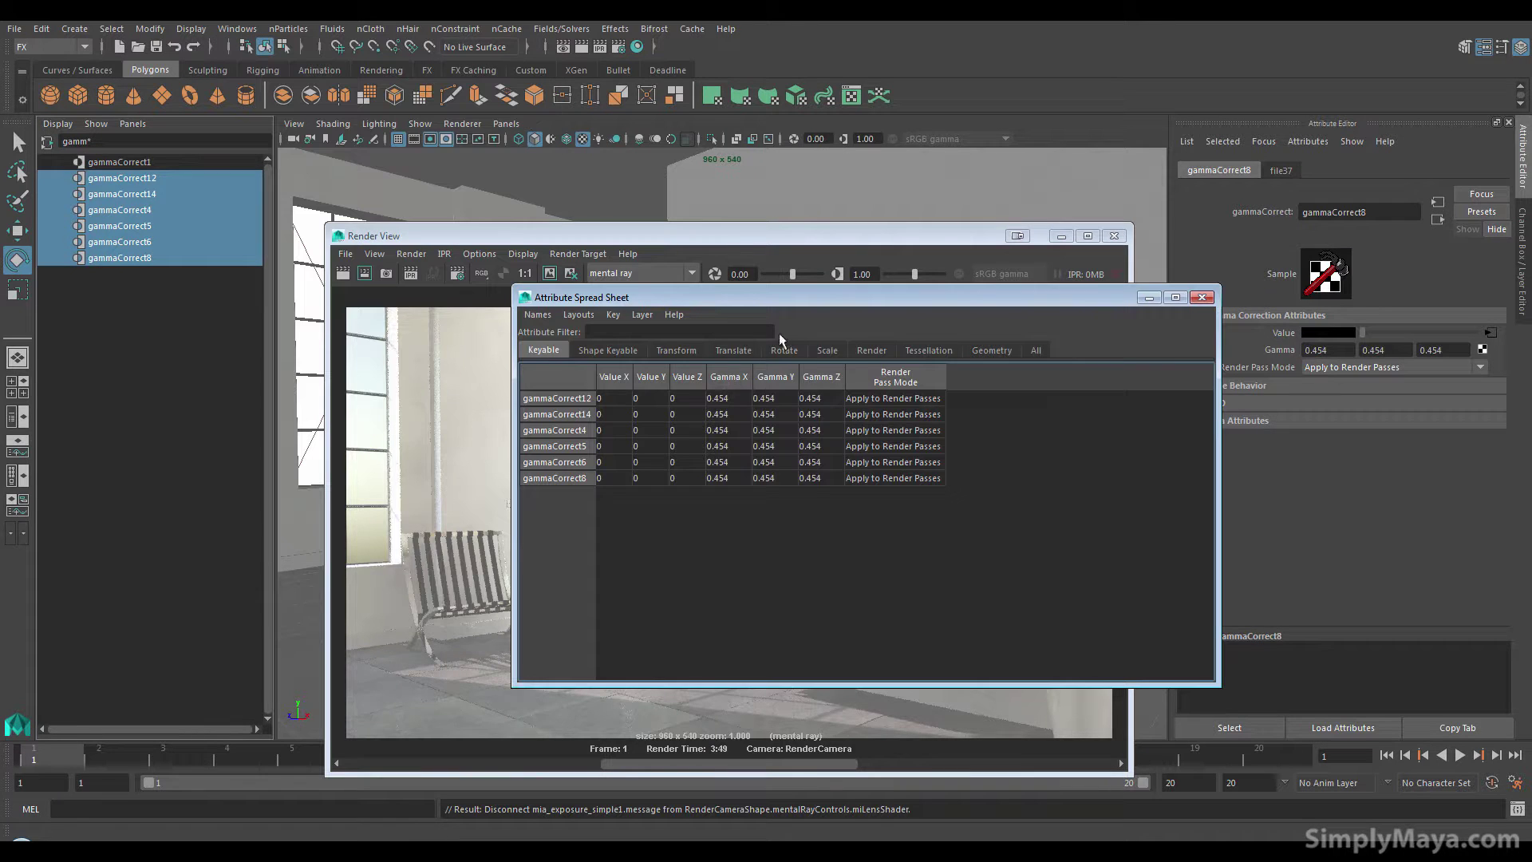
pyautogui.moveTo(717, 398); pyautogui.dragTo(816, 481)
pyautogui.write('1')
pyautogui.press('Return')
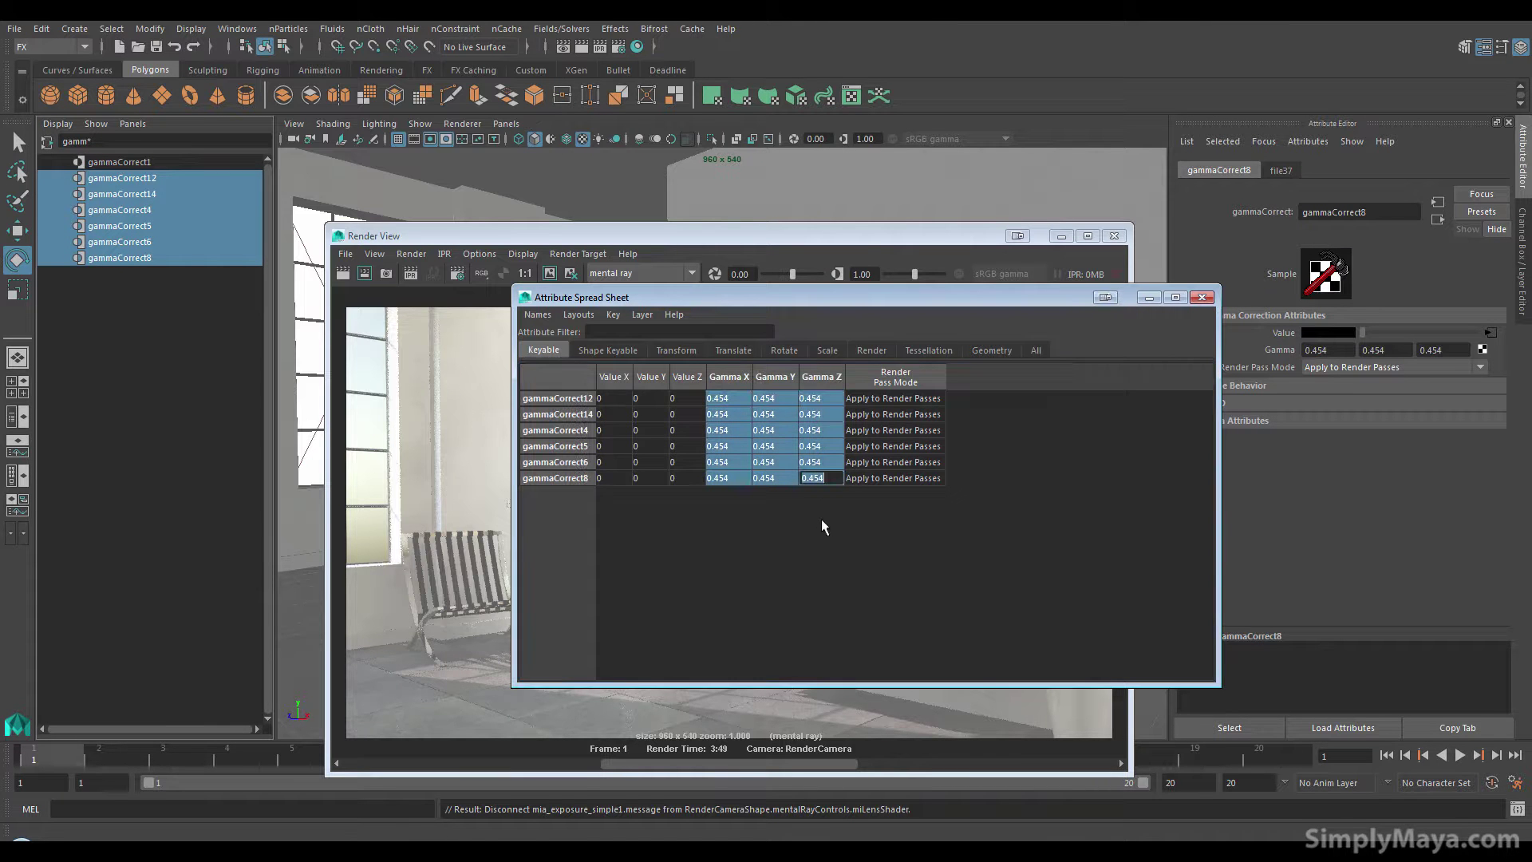
pyautogui.click(1200, 298)
pyautogui.moveTo(463, 237)
pyautogui.mouseDown()
pyautogui.moveTo(449, 162)
pyautogui.moveTo(482, 256)
pyautogui.mouseUp()
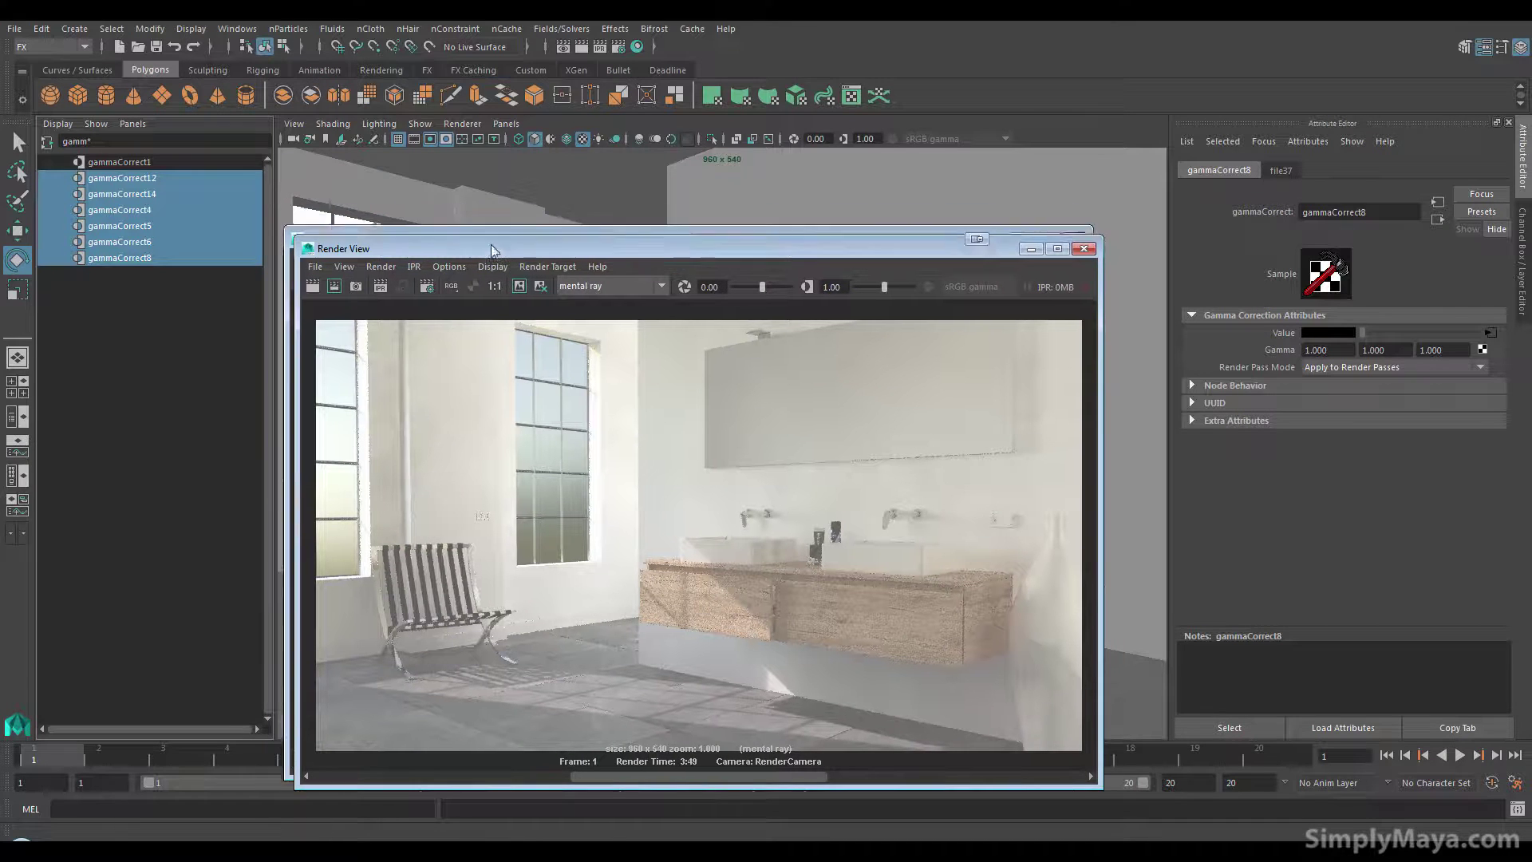
# - Look over the scene materials in the Hypershade, including Alluminium's attributes, and minimize the Hypershade
pyautogui.click(637, 47)
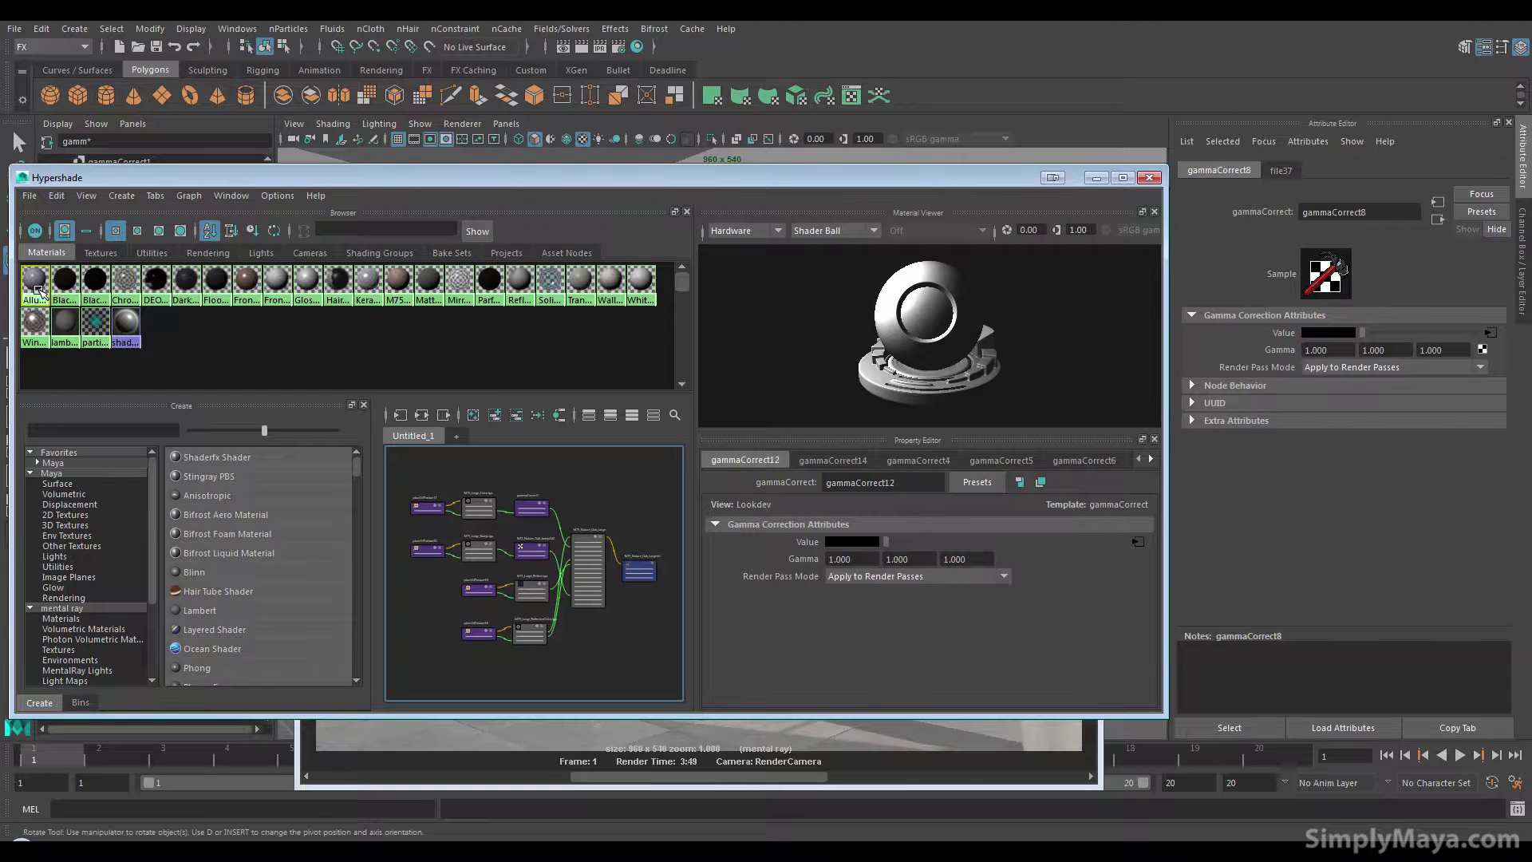
pyautogui.click(44, 293)
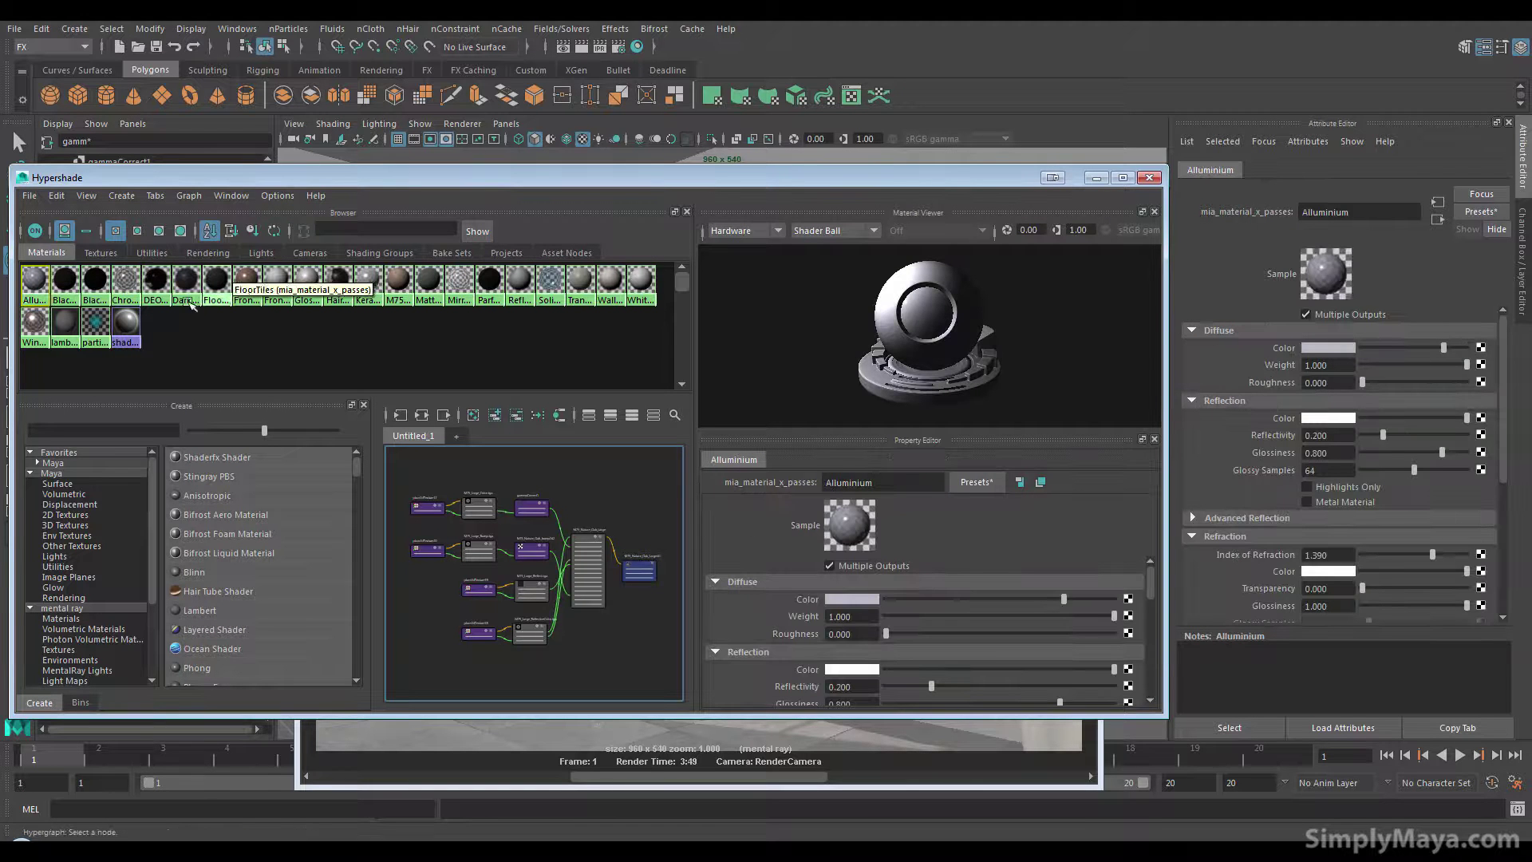
pyautogui.moveTo(362, 180); pyautogui.dragTo(432, 500)
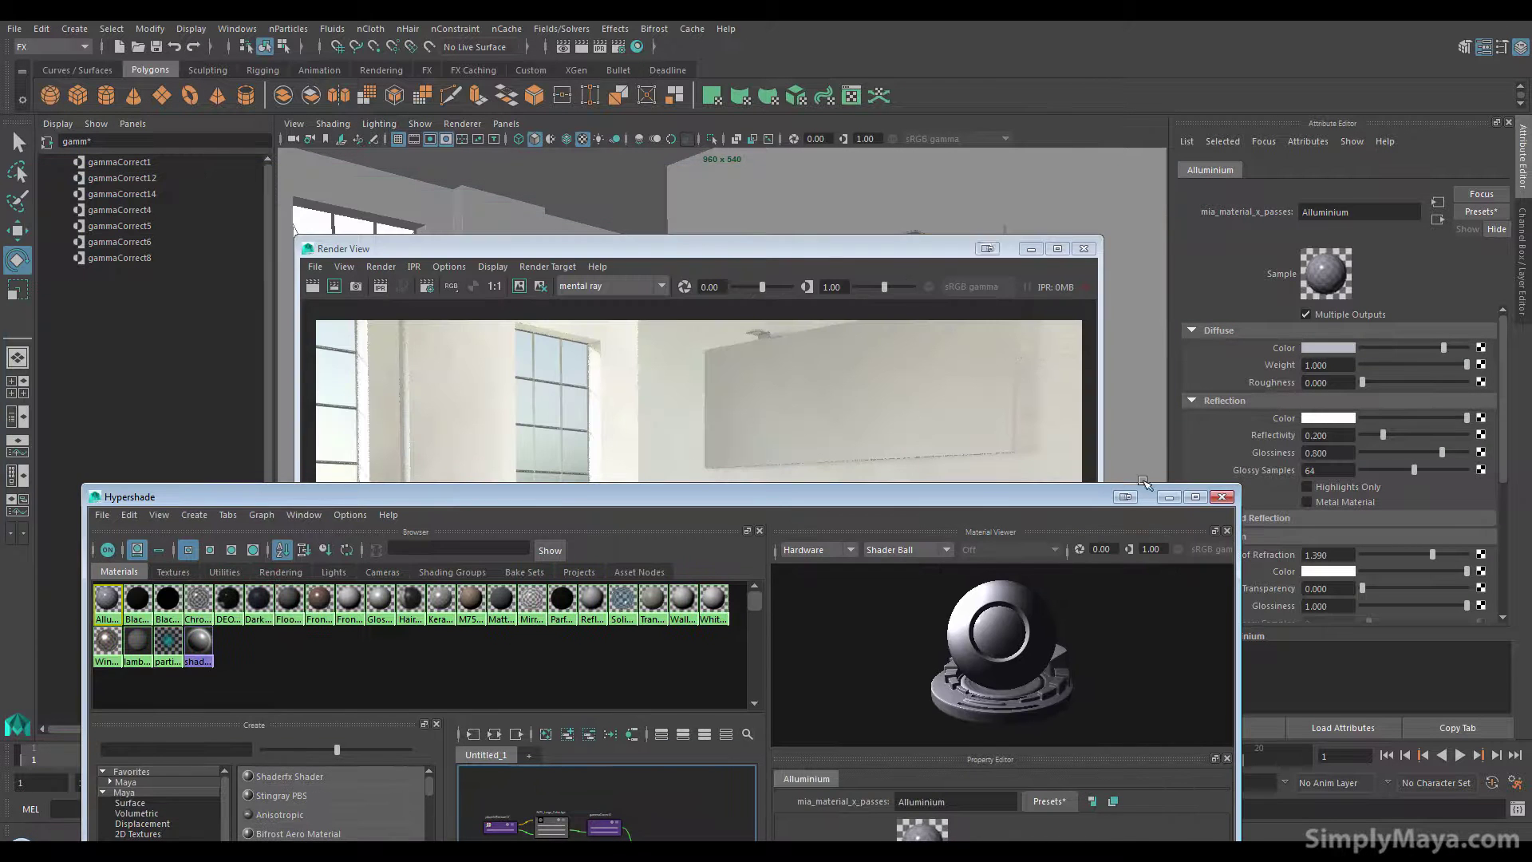
pyautogui.click(1165, 497)
# - Trace the FrontWallTexture material's diffuse color through its gamma correction node to the file texture and check its color space
pyautogui.click(1137, 343)
pyautogui.moveTo(1137, 336); pyautogui.dragTo(1155, 710, button='right')
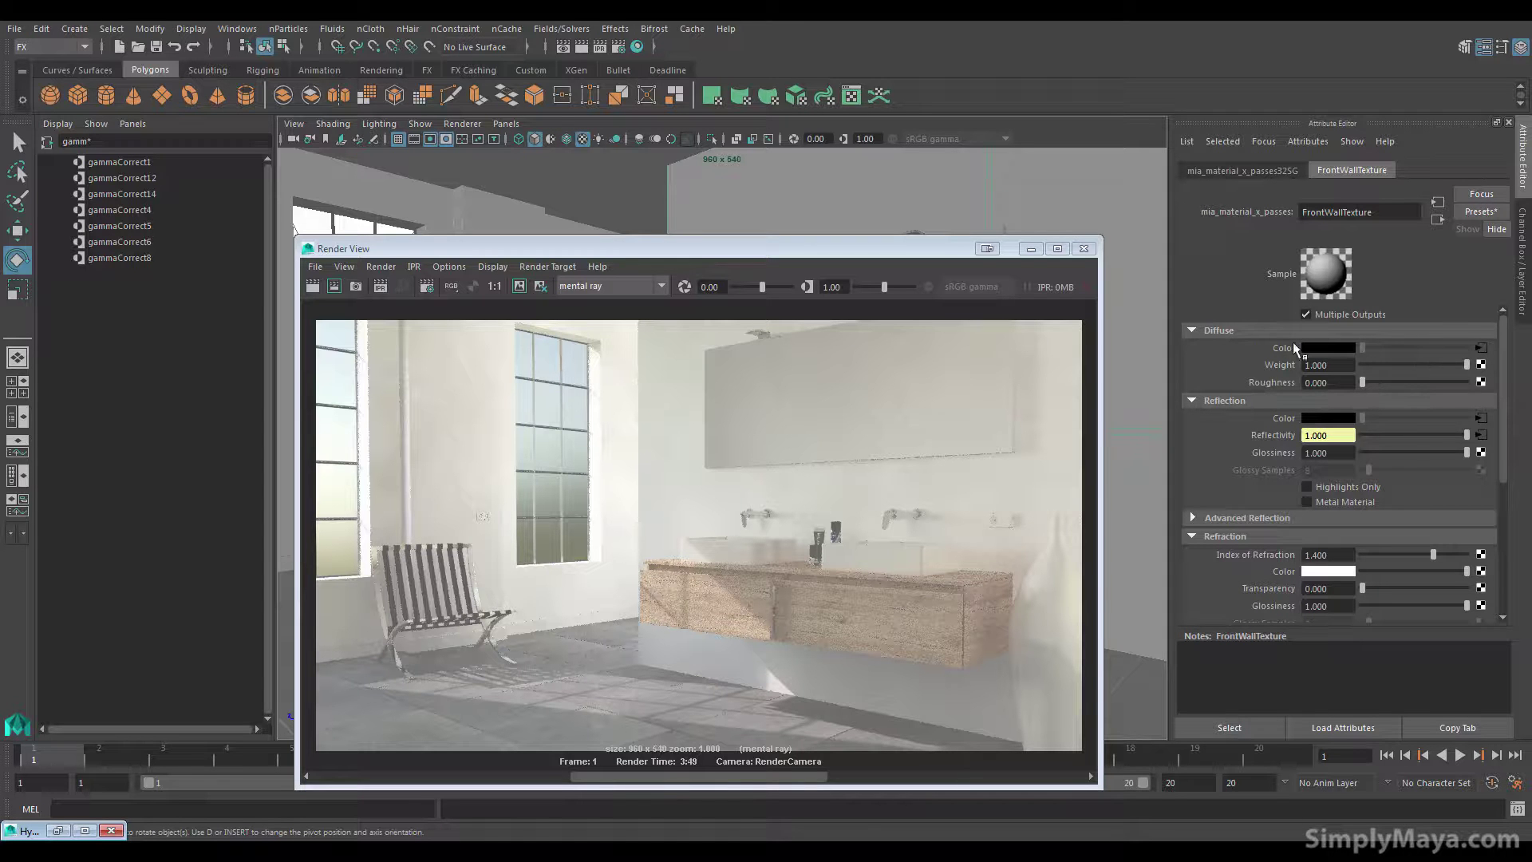
pyautogui.click(1479, 347)
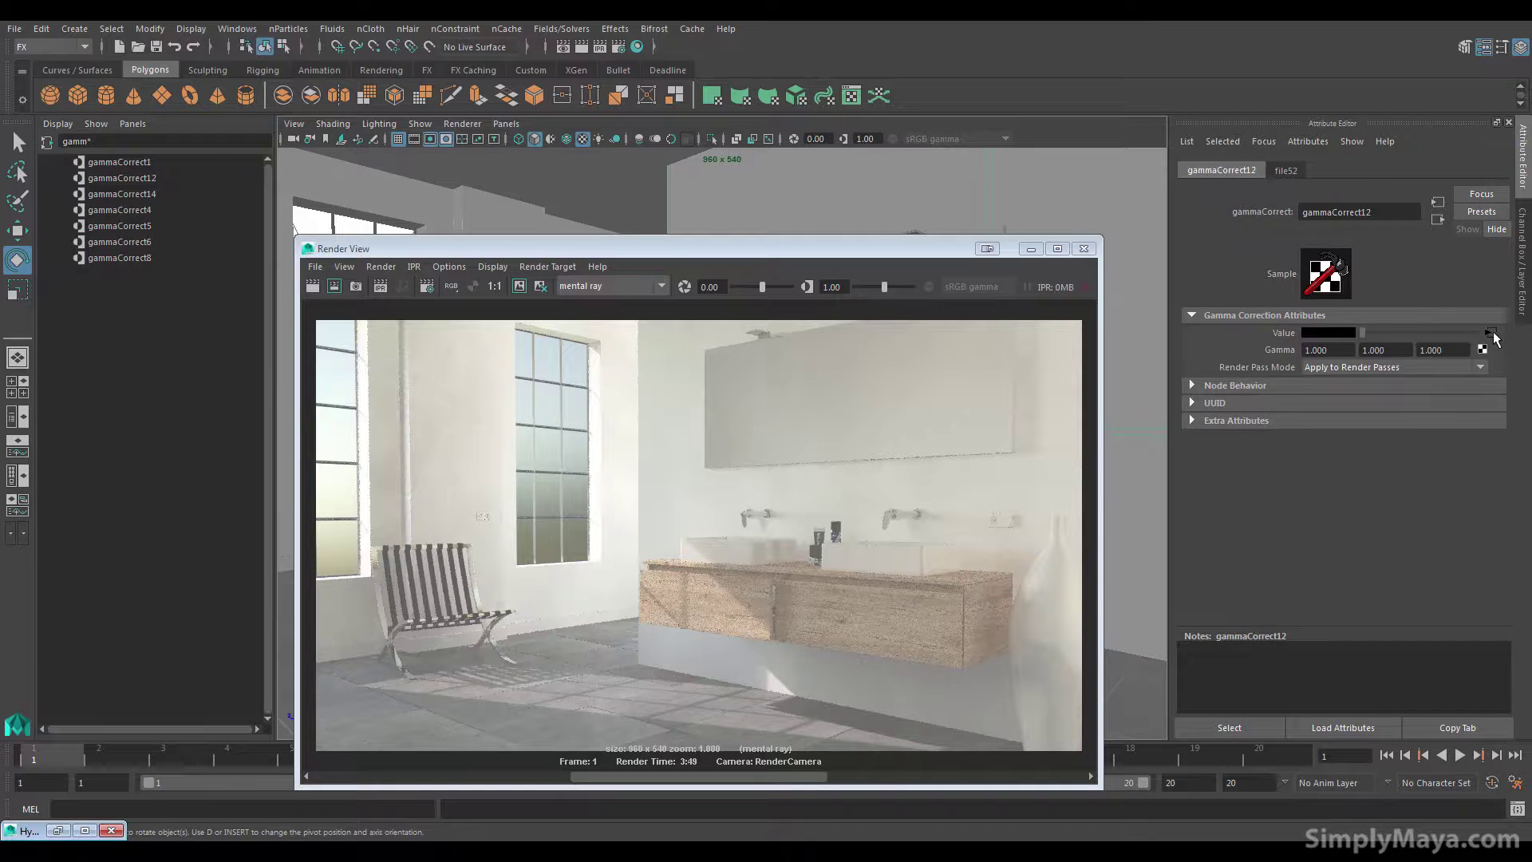
pyautogui.click(1481, 348)
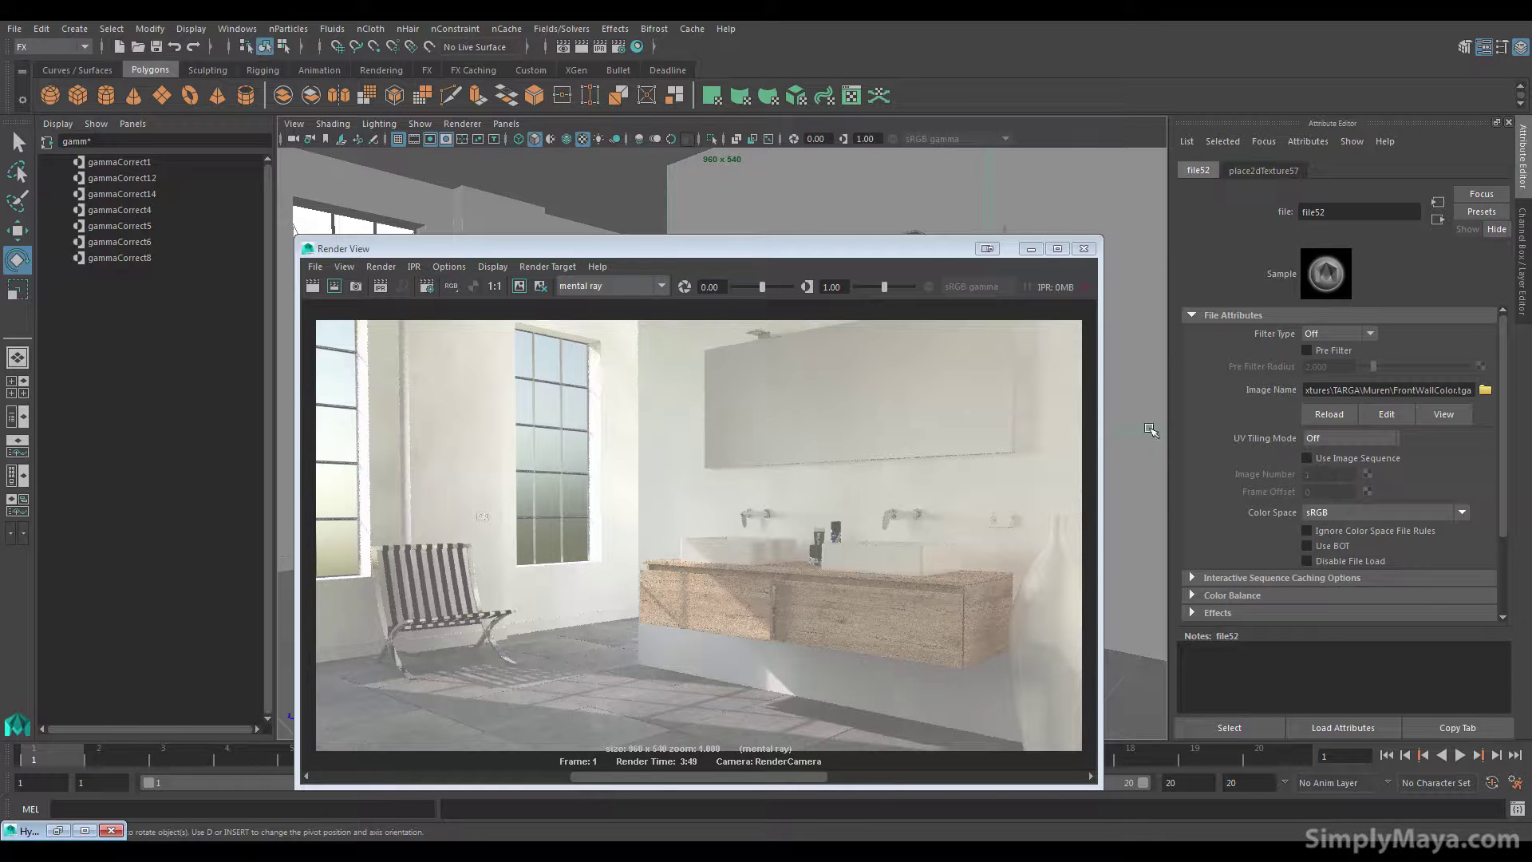
pyautogui.moveTo(936, 255); pyautogui.dragTo(921, 619)
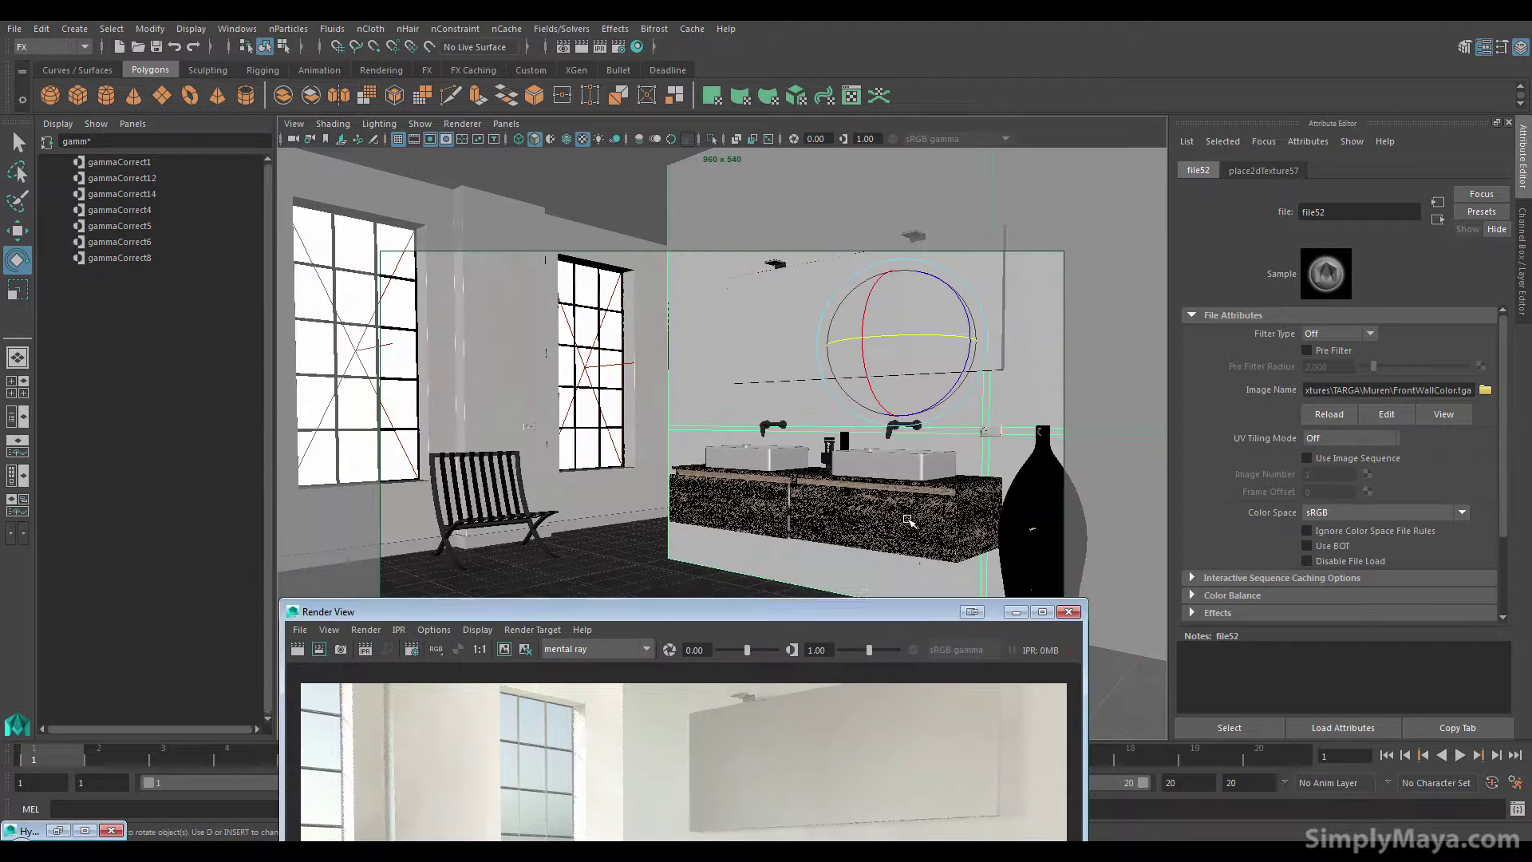
# - Trace the oak cabinet front's diffuse color through its gamma correction node to the file texture and check its color space
pyautogui.click(907, 518)
pyautogui.rightClick(907, 518)
pyautogui.click(910, 710)
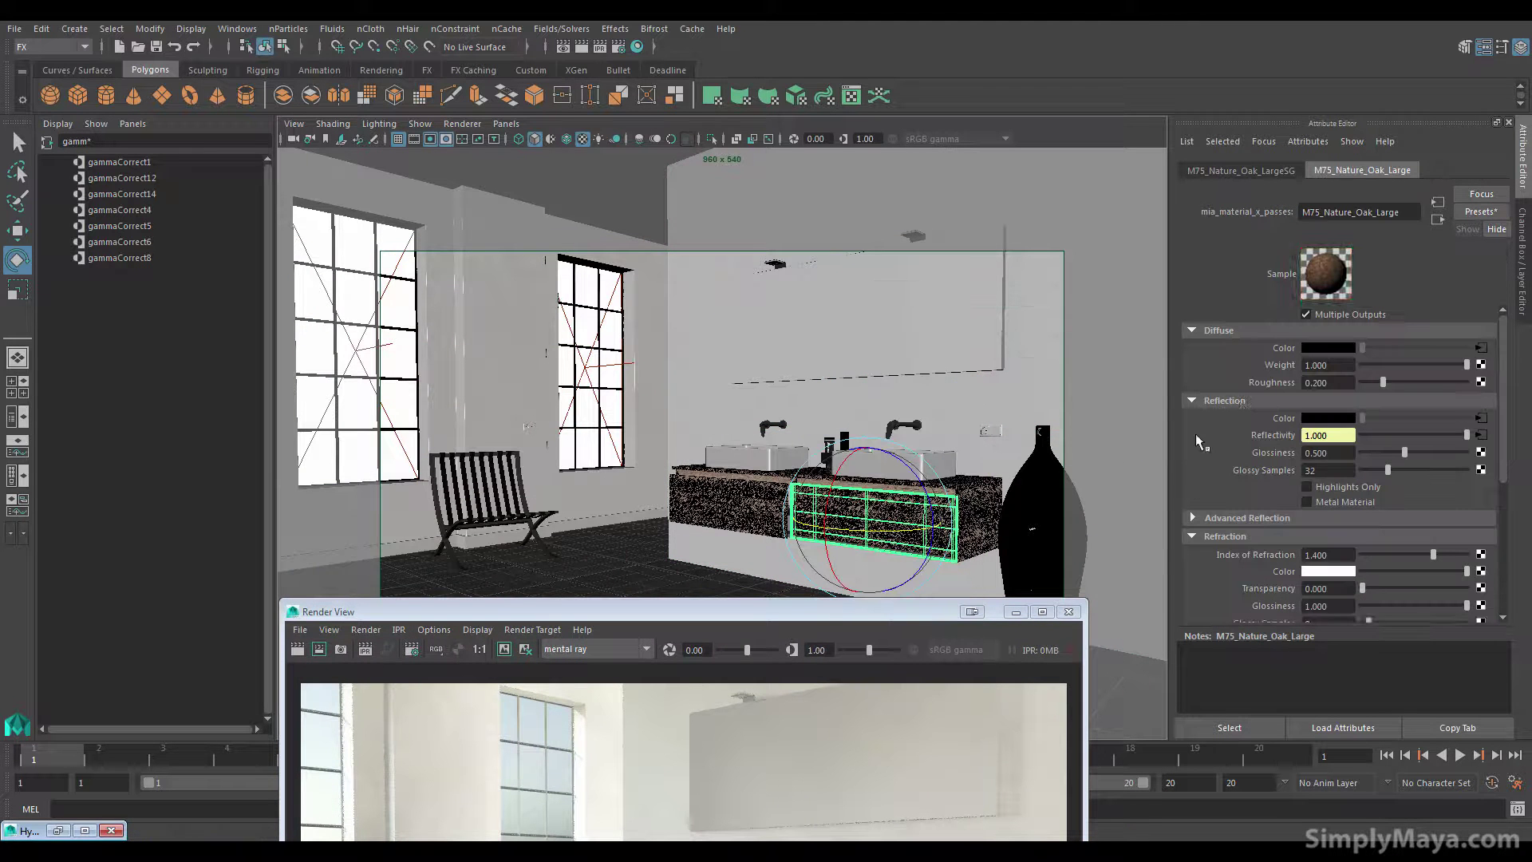
pyautogui.click(1480, 349)
pyautogui.click(1489, 333)
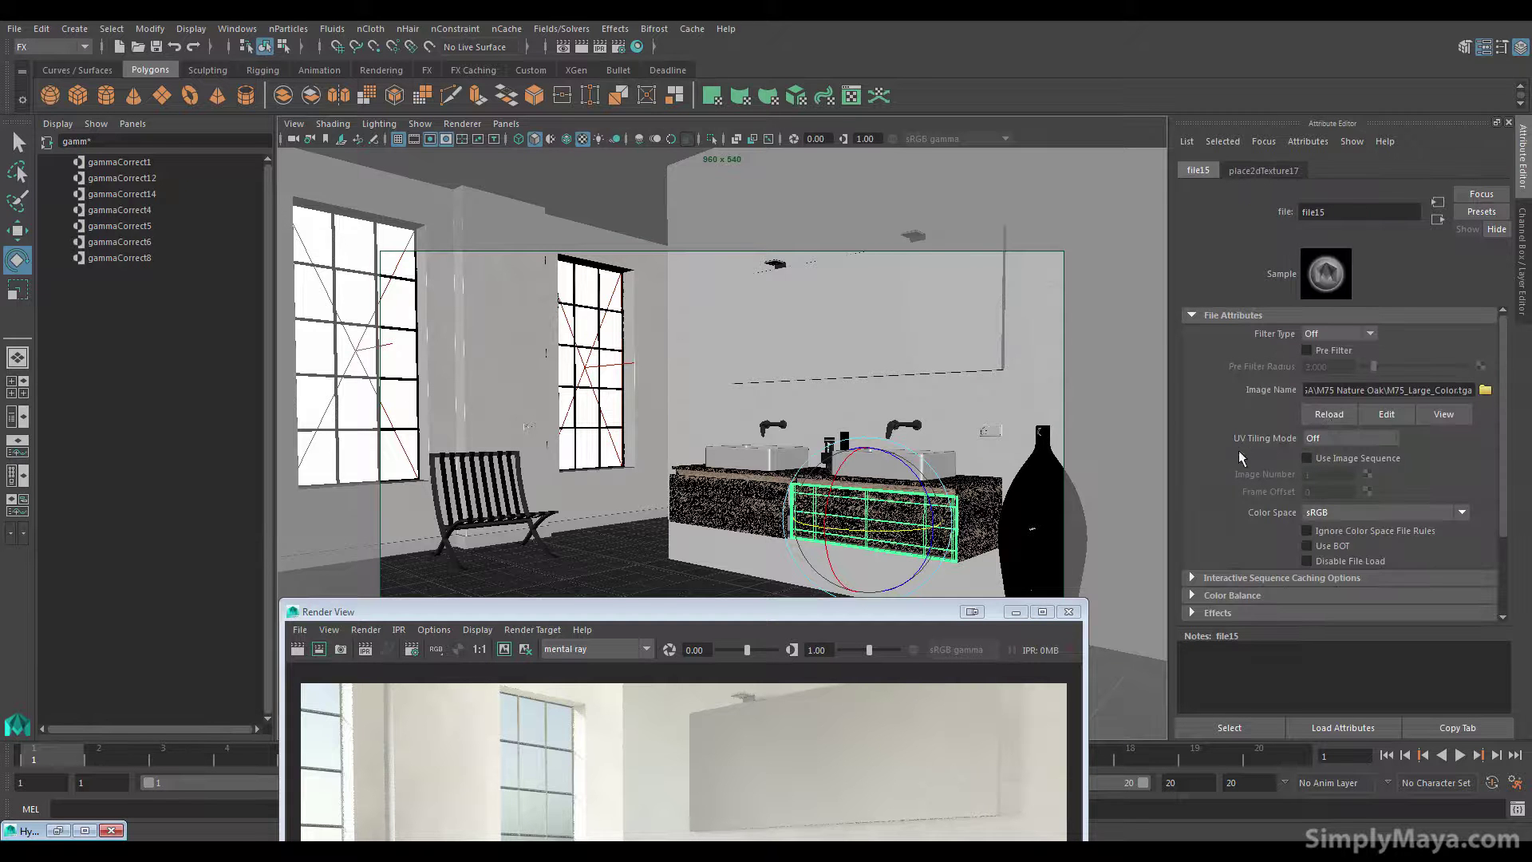
# - Set the color space of the M75_Nature_Oak_Large material's reflectivity texture to Raw
pyautogui.rightClick(953, 515)
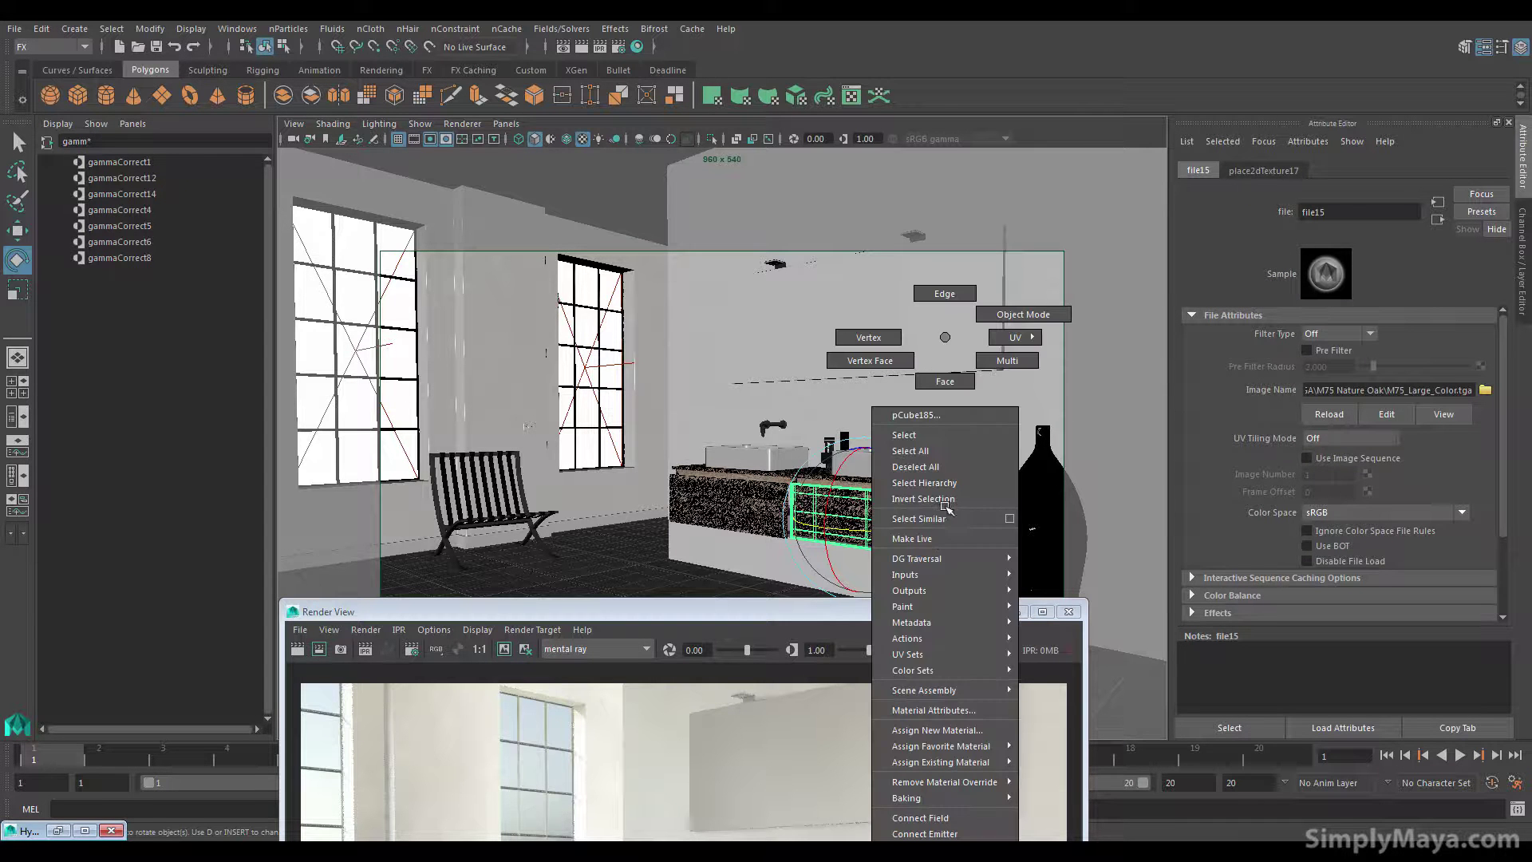
pyautogui.click(933, 709)
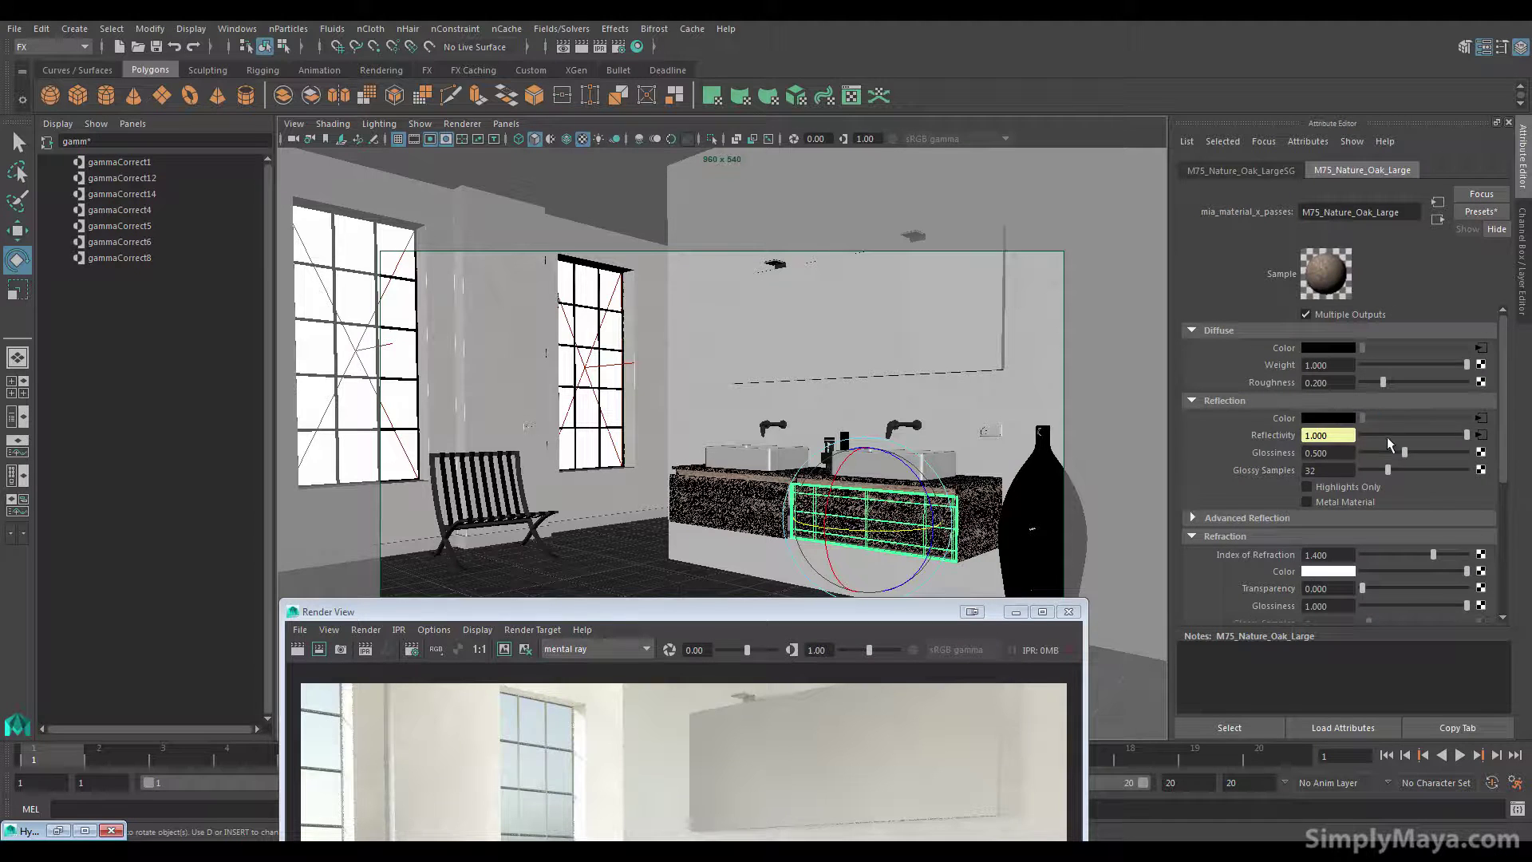
pyautogui.click(1482, 435)
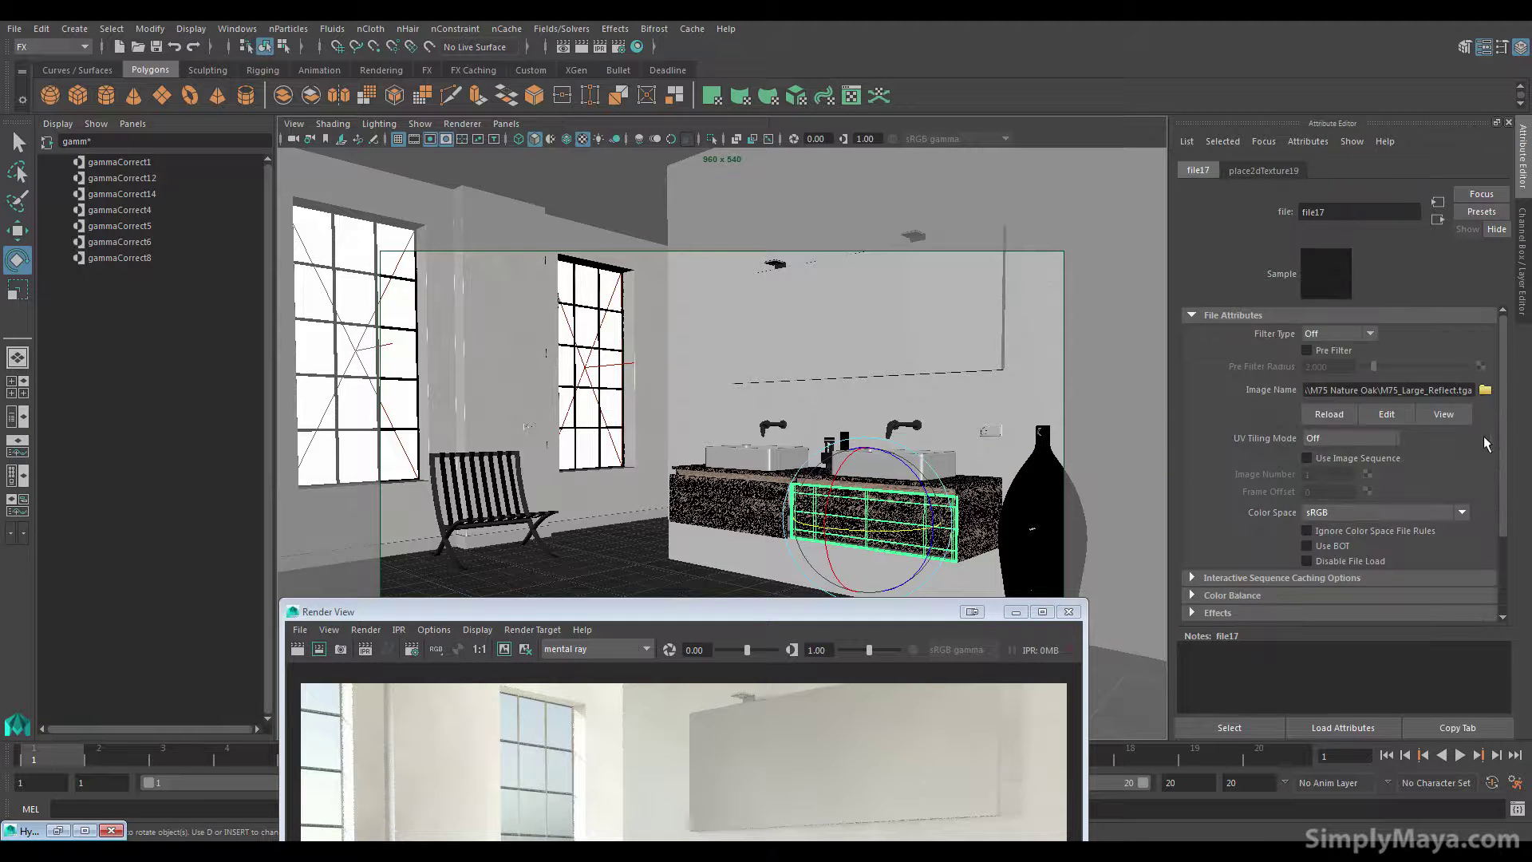
pyautogui.click(1388, 512)
pyautogui.click(1376, 577)
# - Set the color space of the M75_Nature_Oak_Large material's standard bump texture to Raw
pyautogui.rightClick(895, 337)
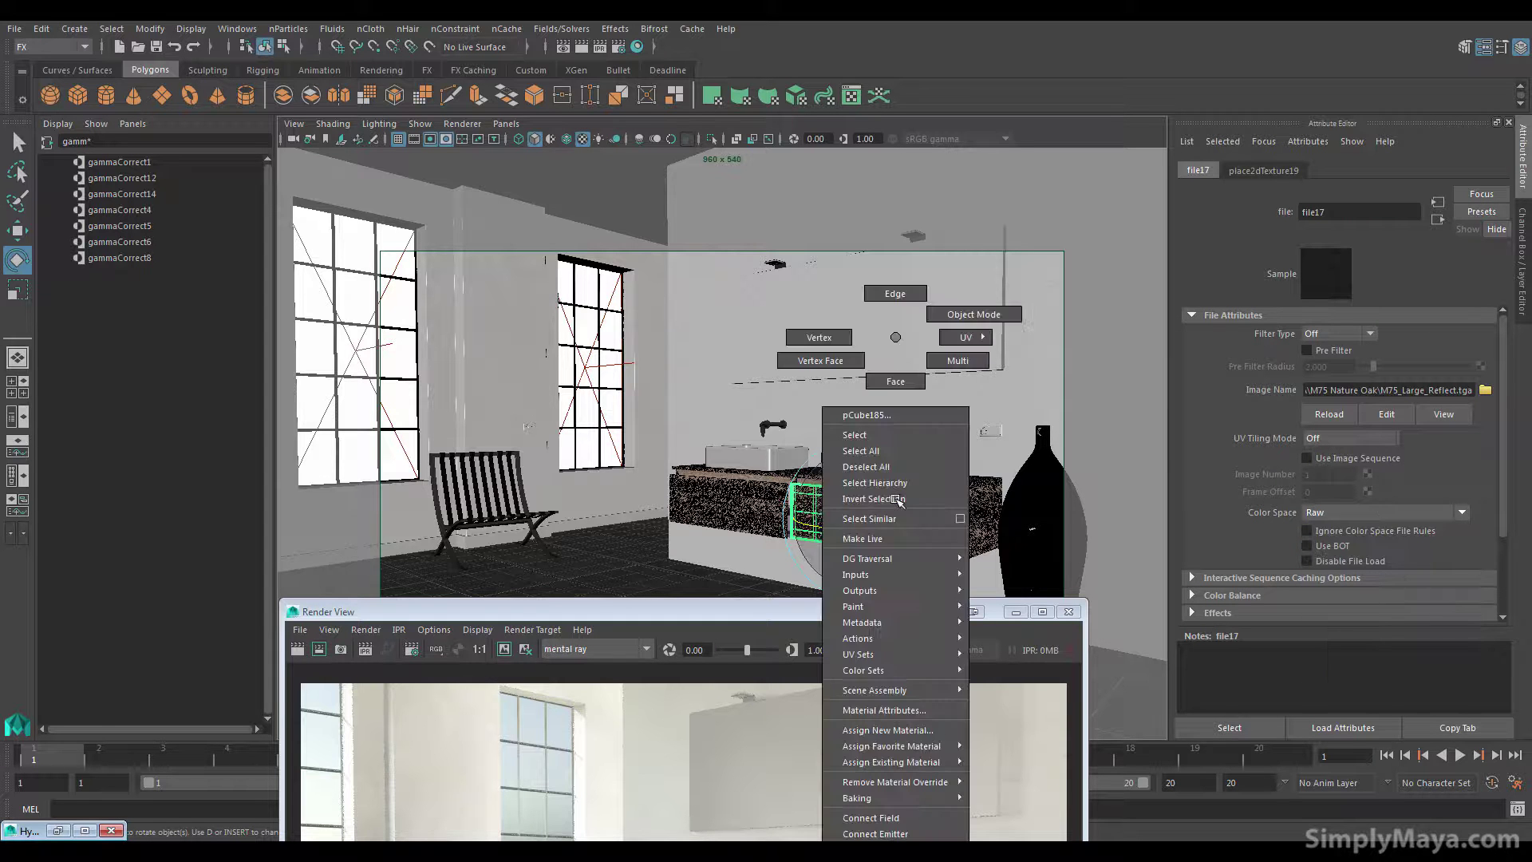
pyautogui.click(884, 709)
pyautogui.scroll(-3, 1338, 544)
pyautogui.scroll(-3, 1338, 544)
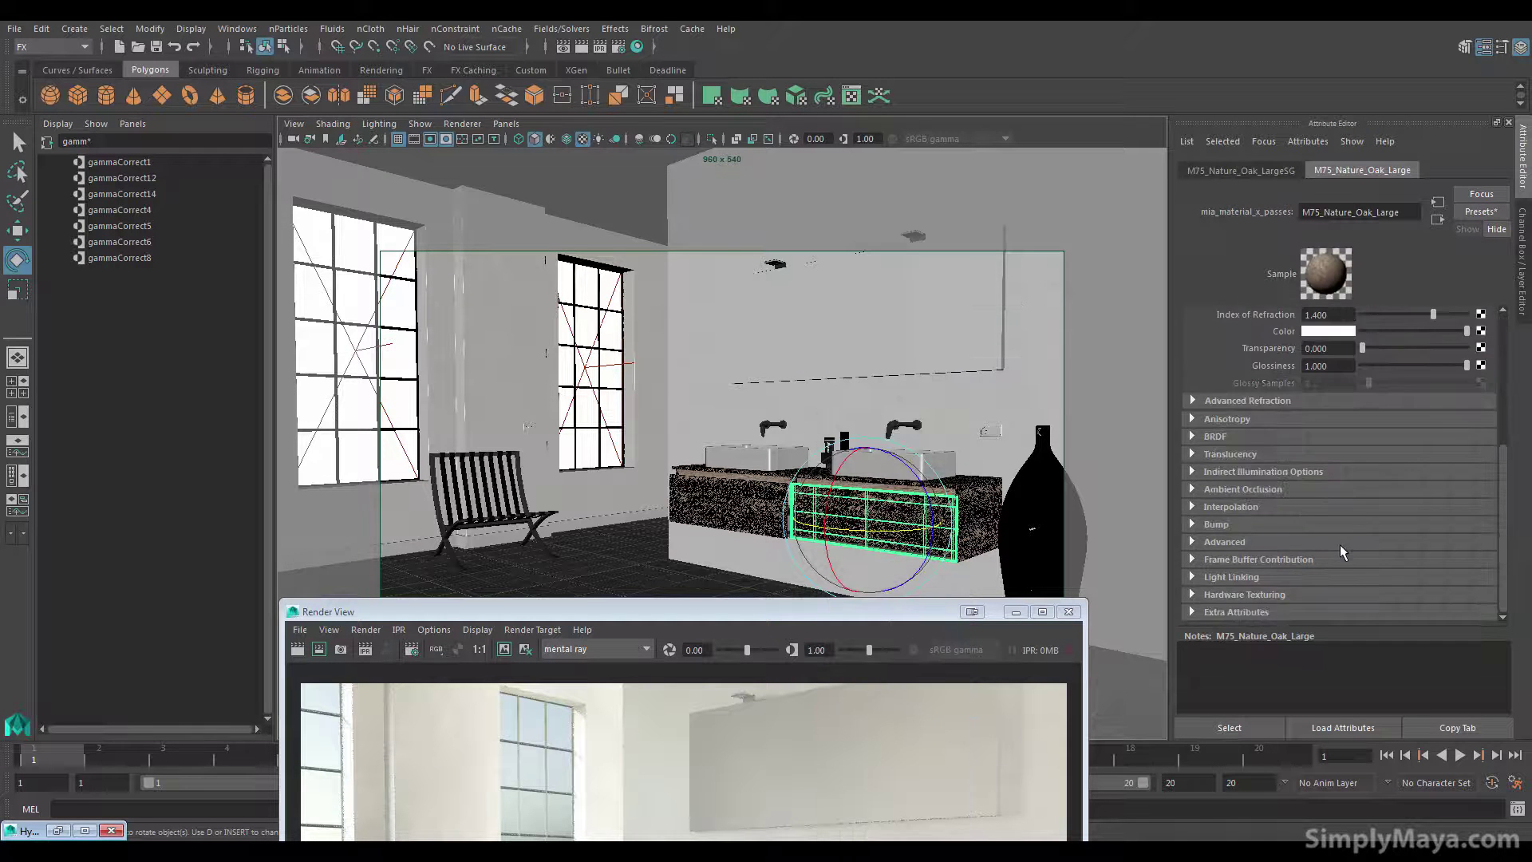
pyautogui.click(1248, 524)
pyautogui.scroll(-1, 1269, 524)
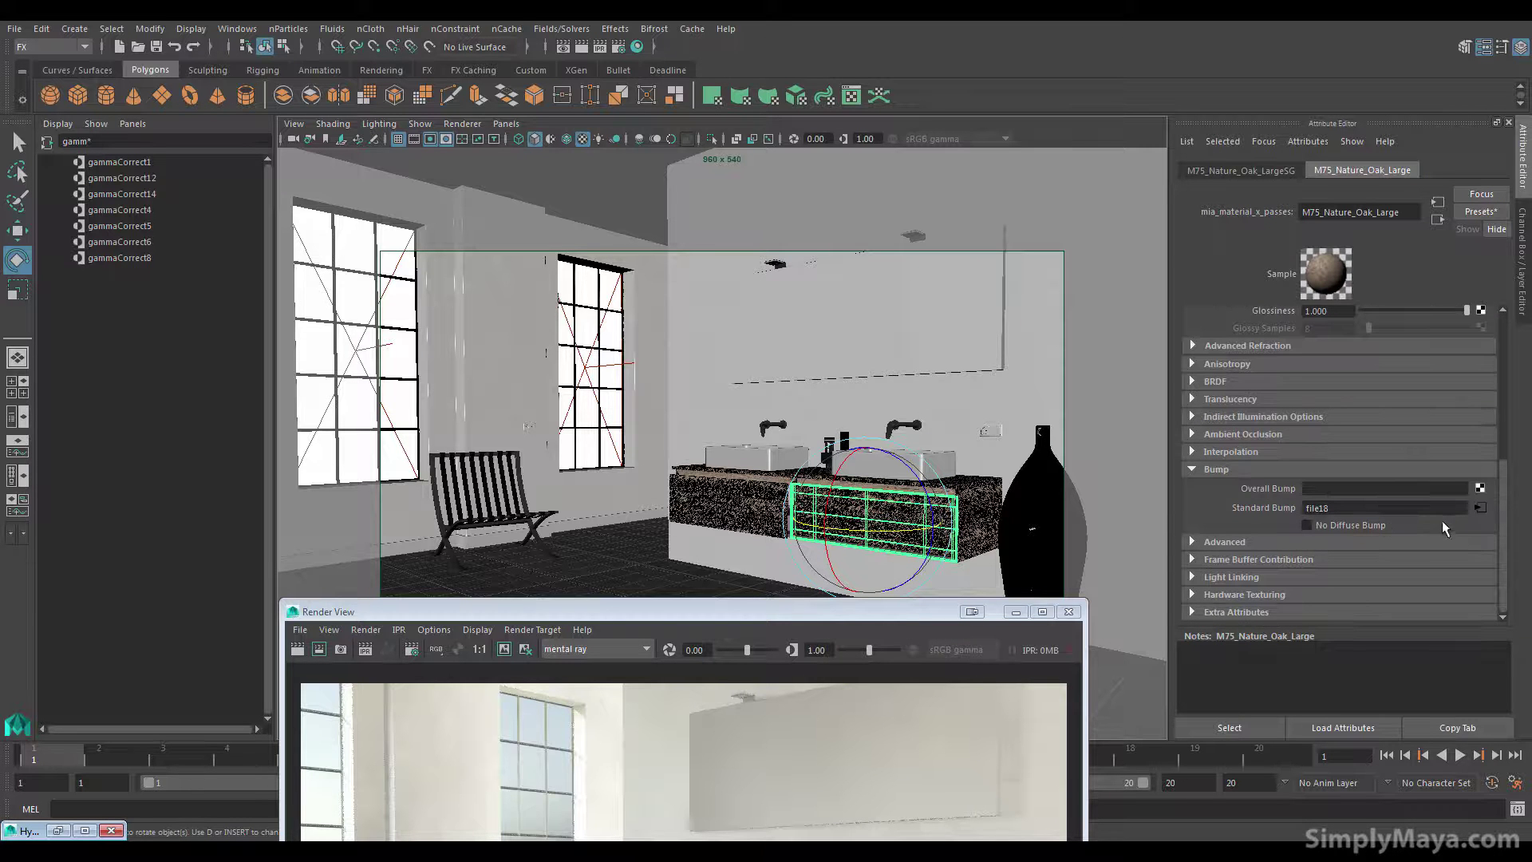
pyautogui.click(1481, 507)
pyautogui.click(1341, 512)
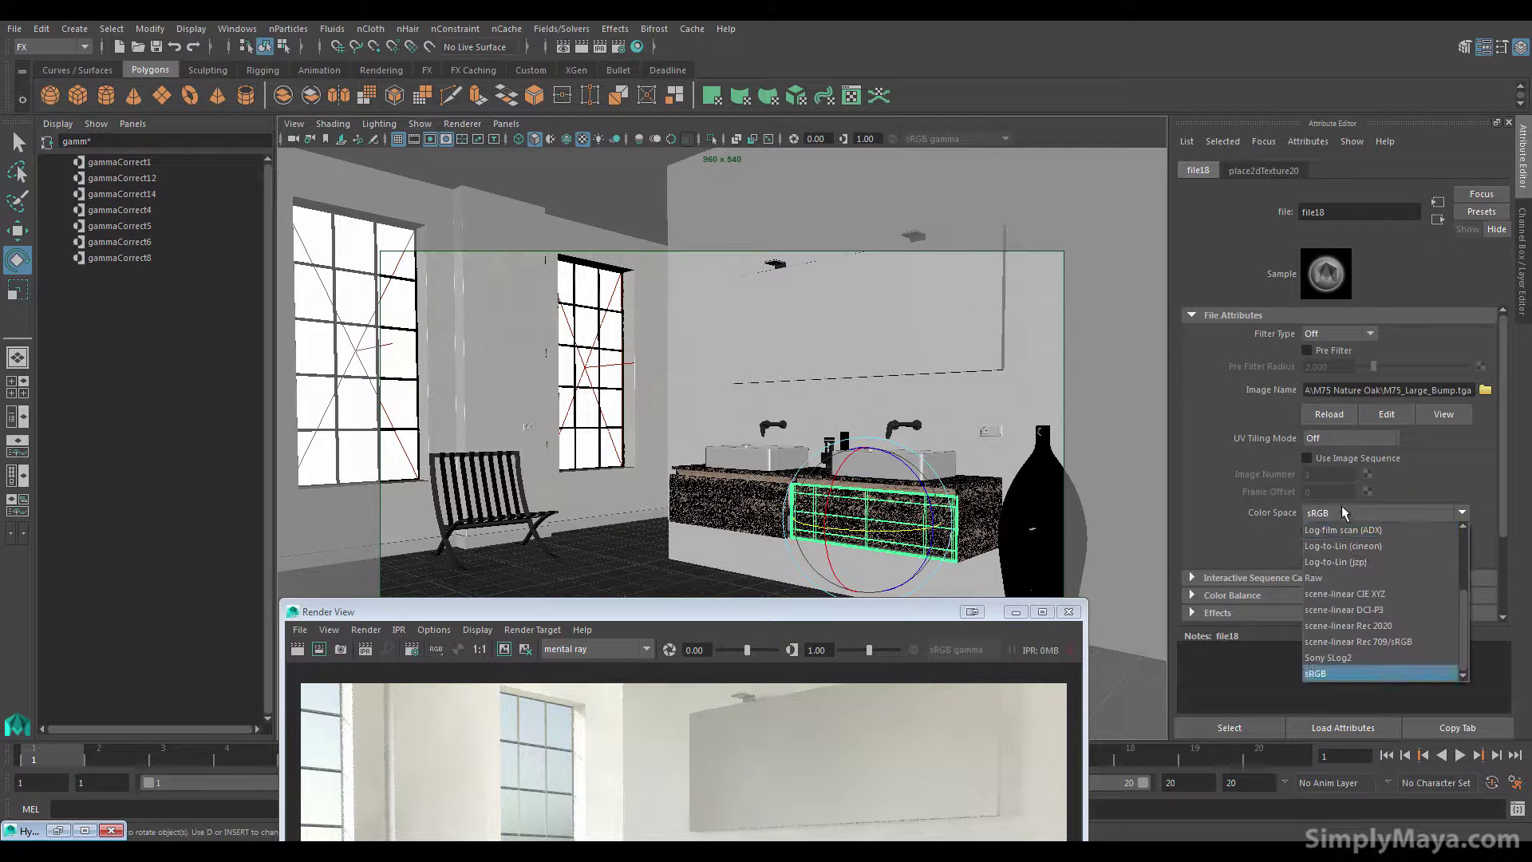
pyautogui.click(1365, 578)
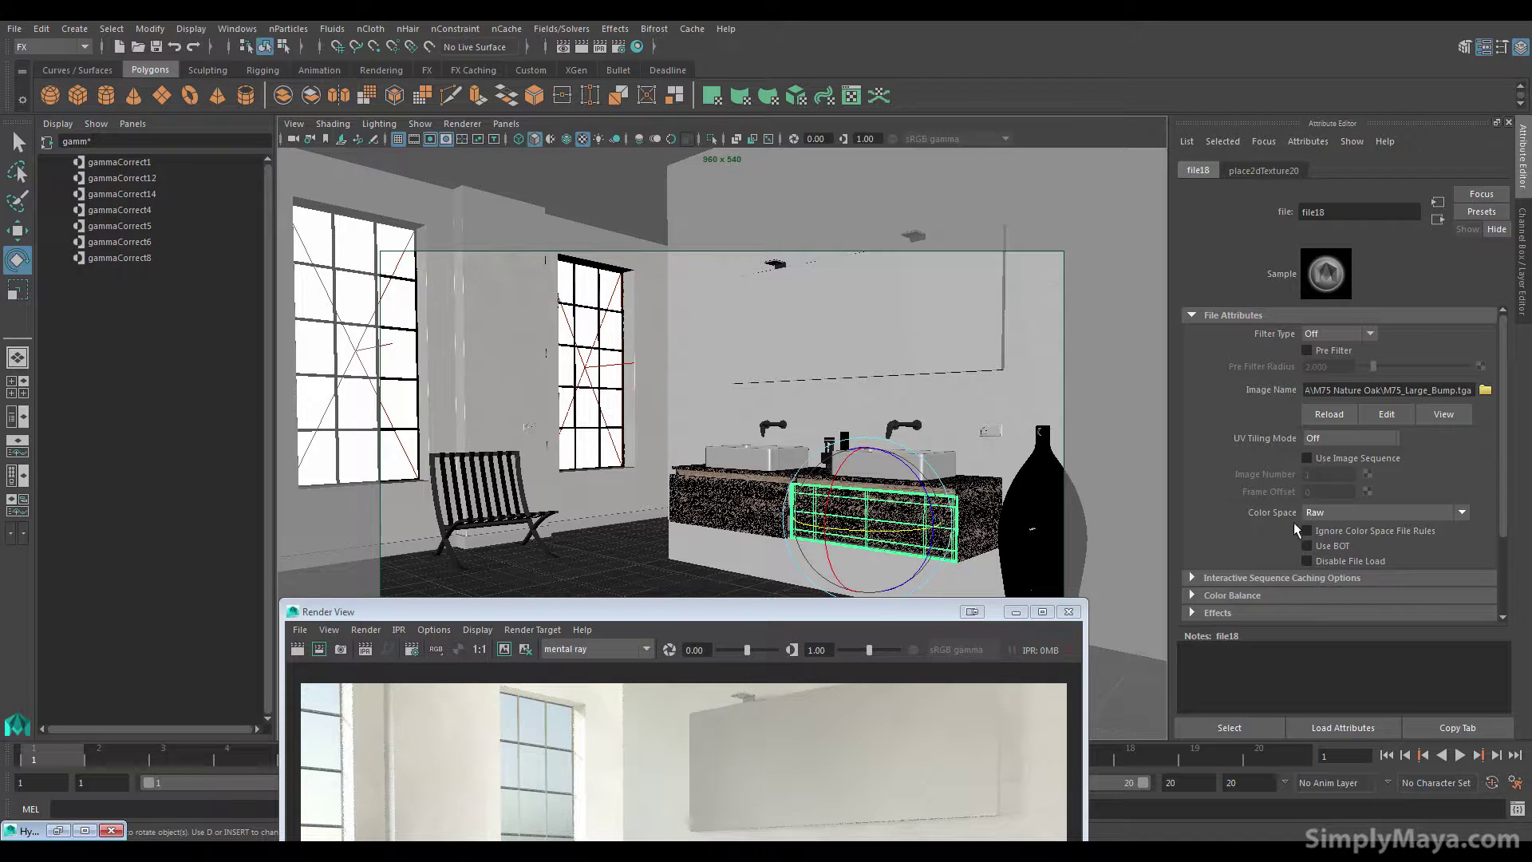
pyautogui.moveTo(880, 612); pyautogui.dragTo(916, 169)
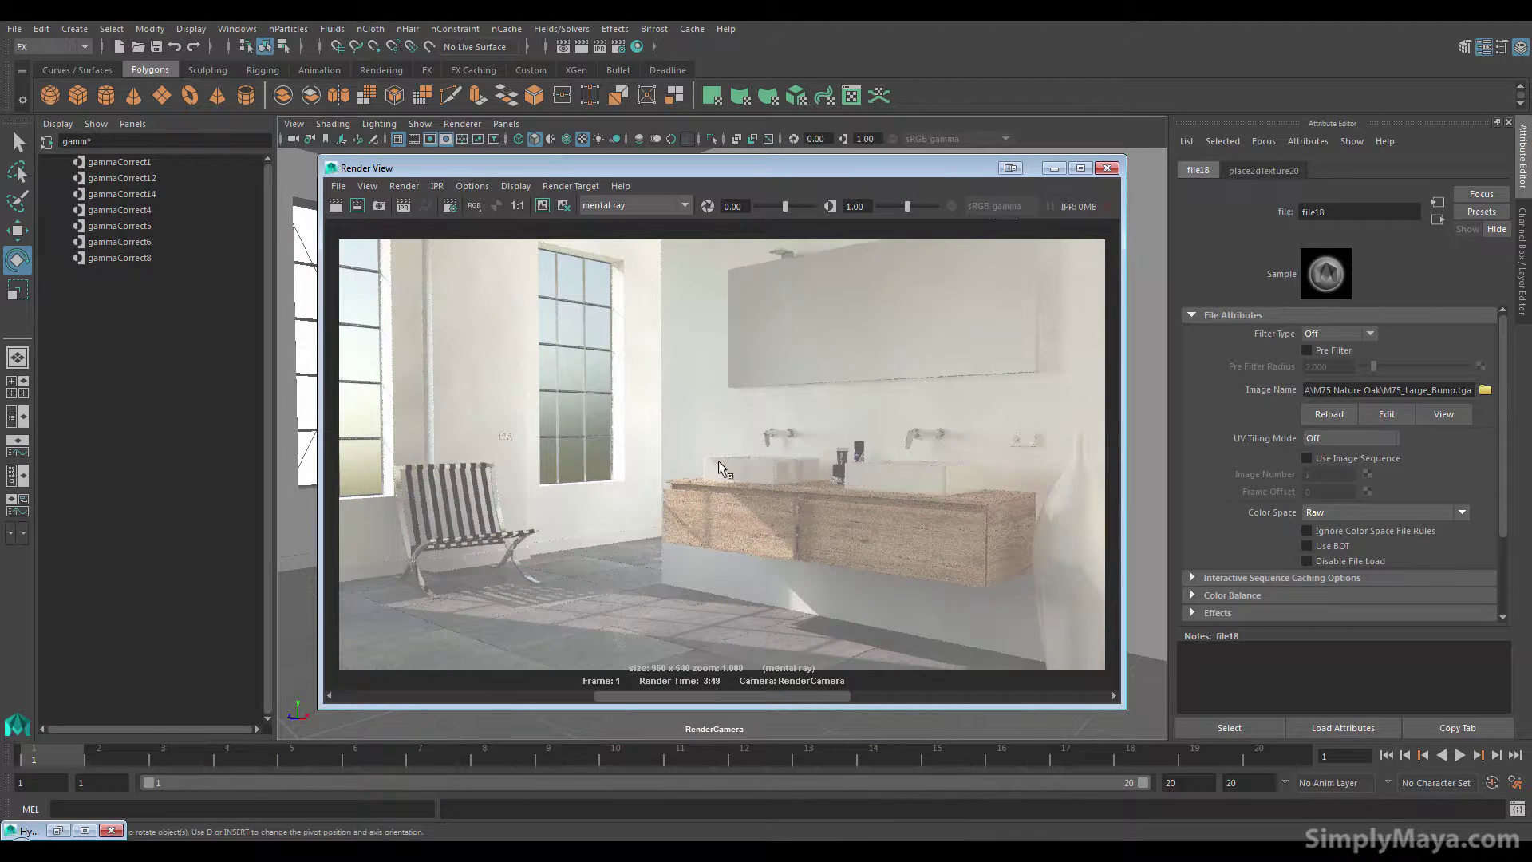
pyautogui.moveTo(952, 168); pyautogui.dragTo(931, 459)
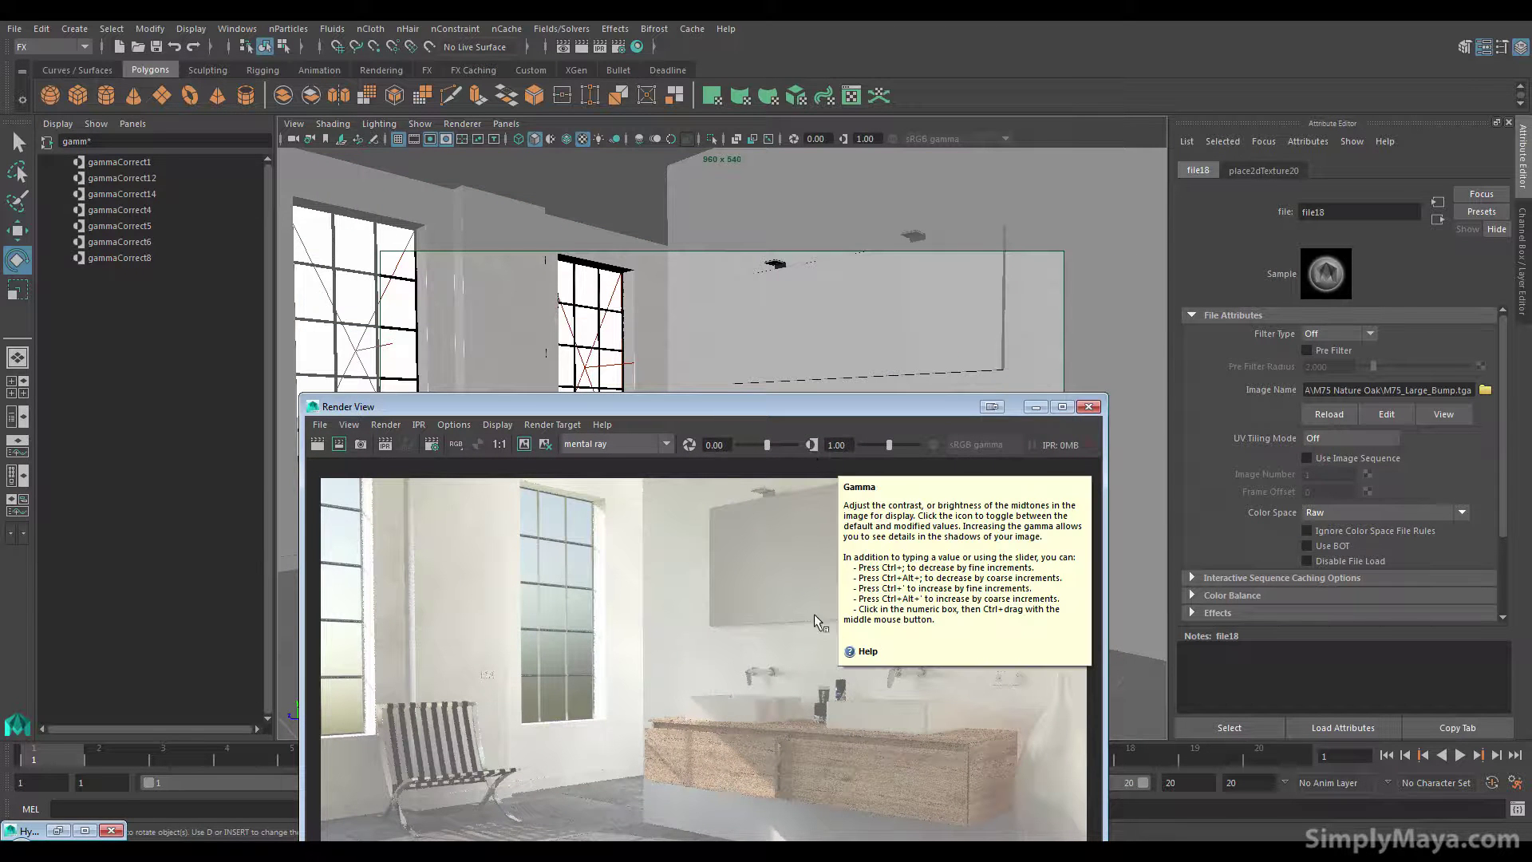
# - Enable Color Management in the Color Management preferences
pyautogui.moveTo(758, 421); pyautogui.dragTo(793, 166)
pyautogui.click(910, 559)
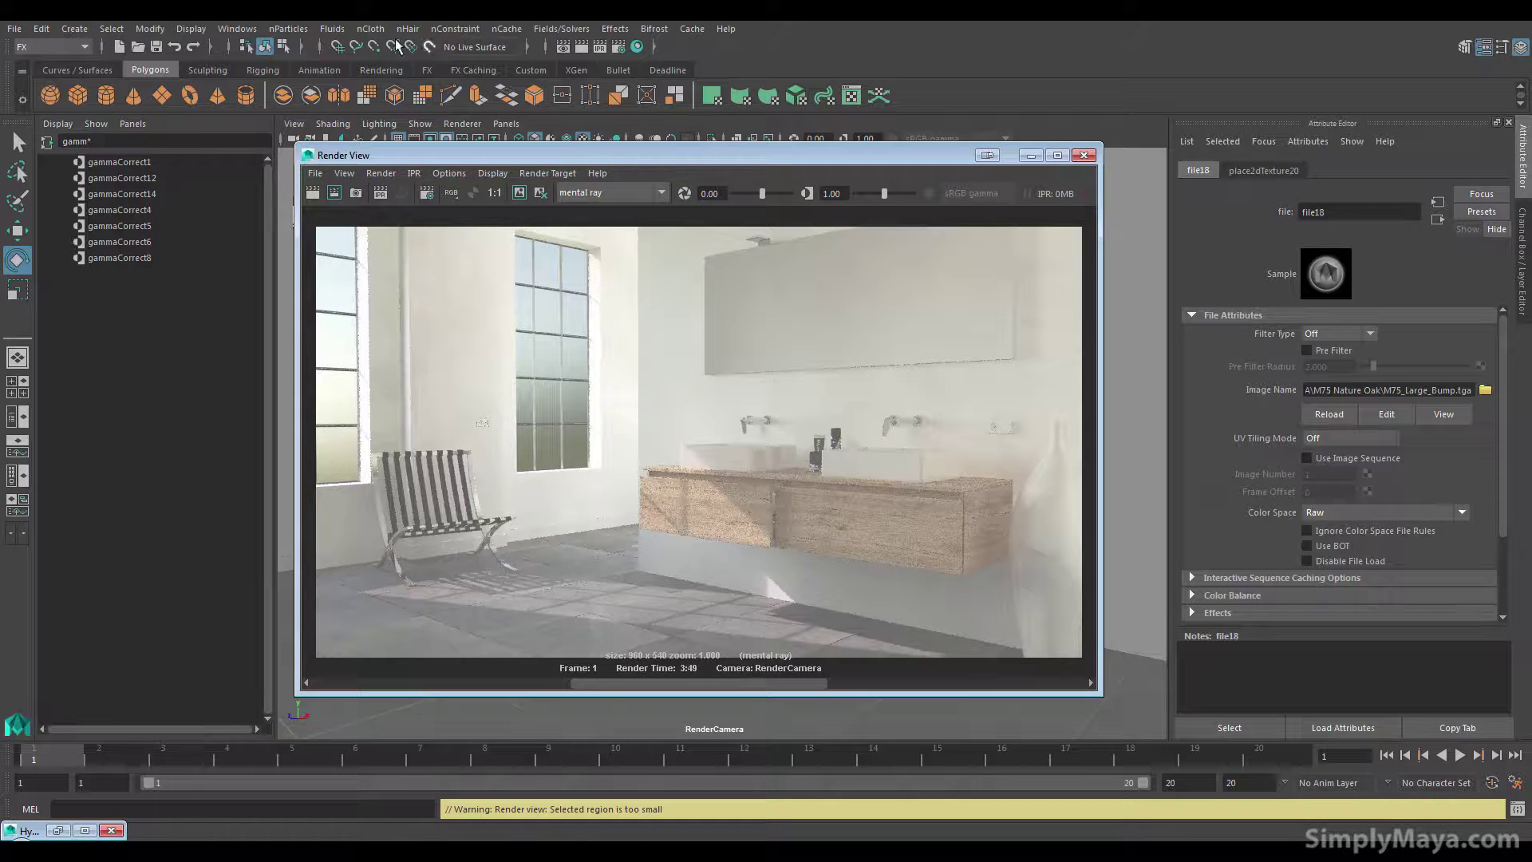
pyautogui.click(236, 28)
pyautogui.moveTo(367, 132)
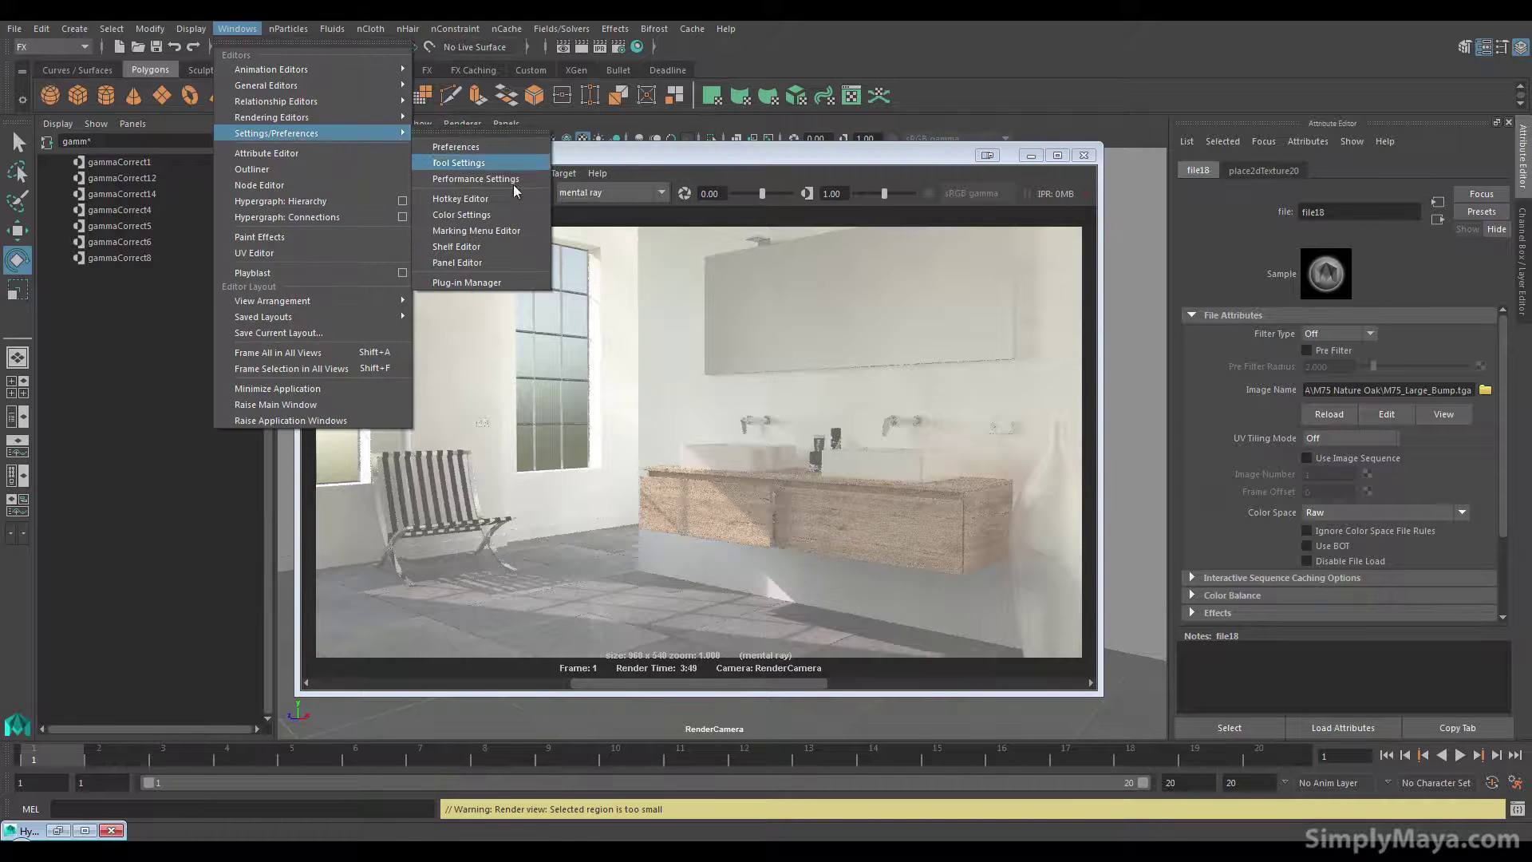
pyautogui.click(495, 147)
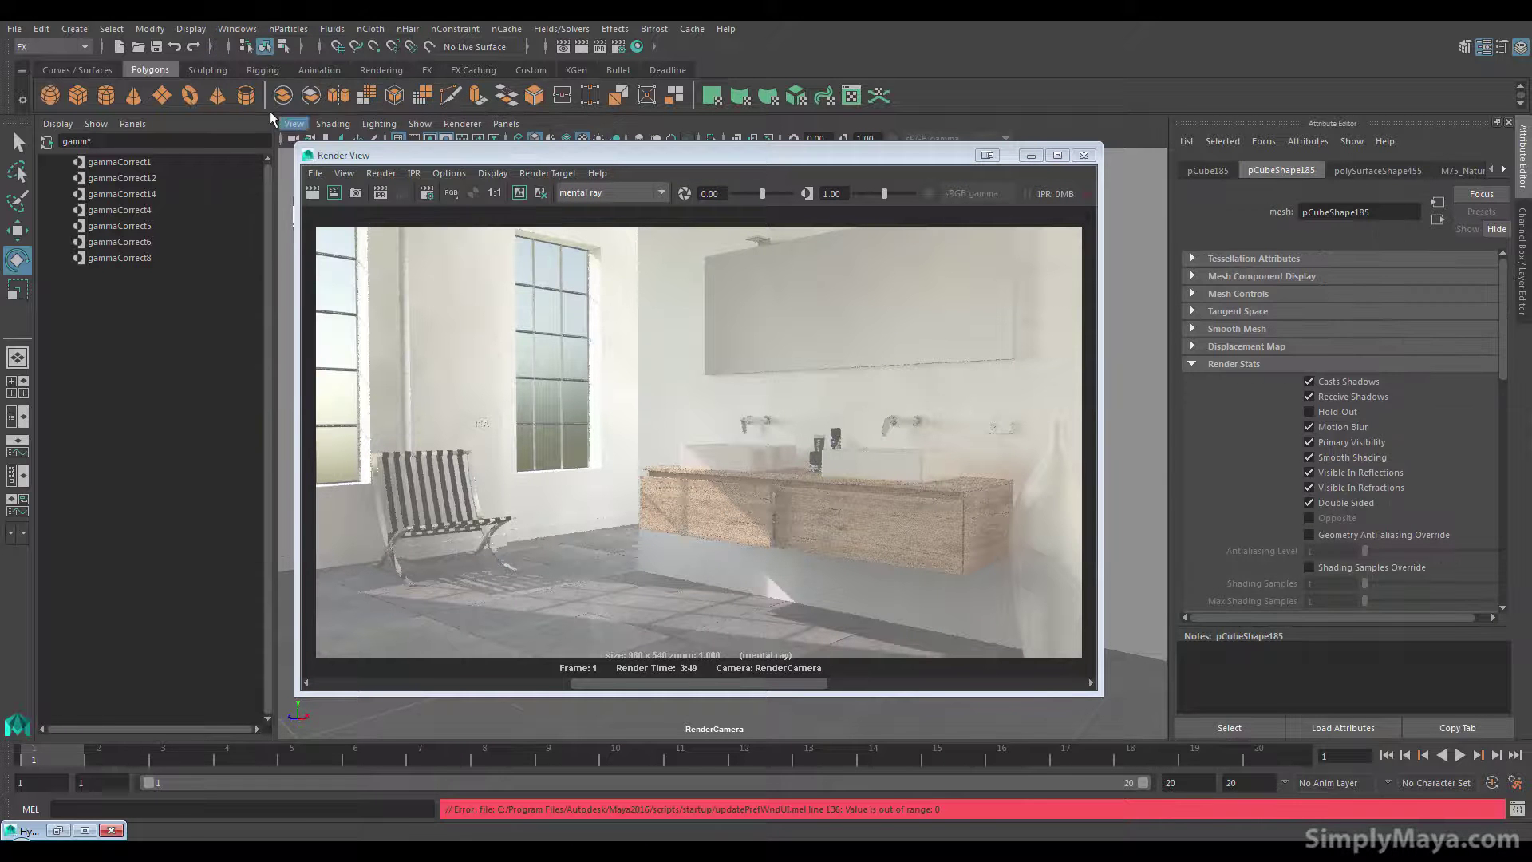
pyautogui.click(237, 28)
pyautogui.moveTo(367, 133)
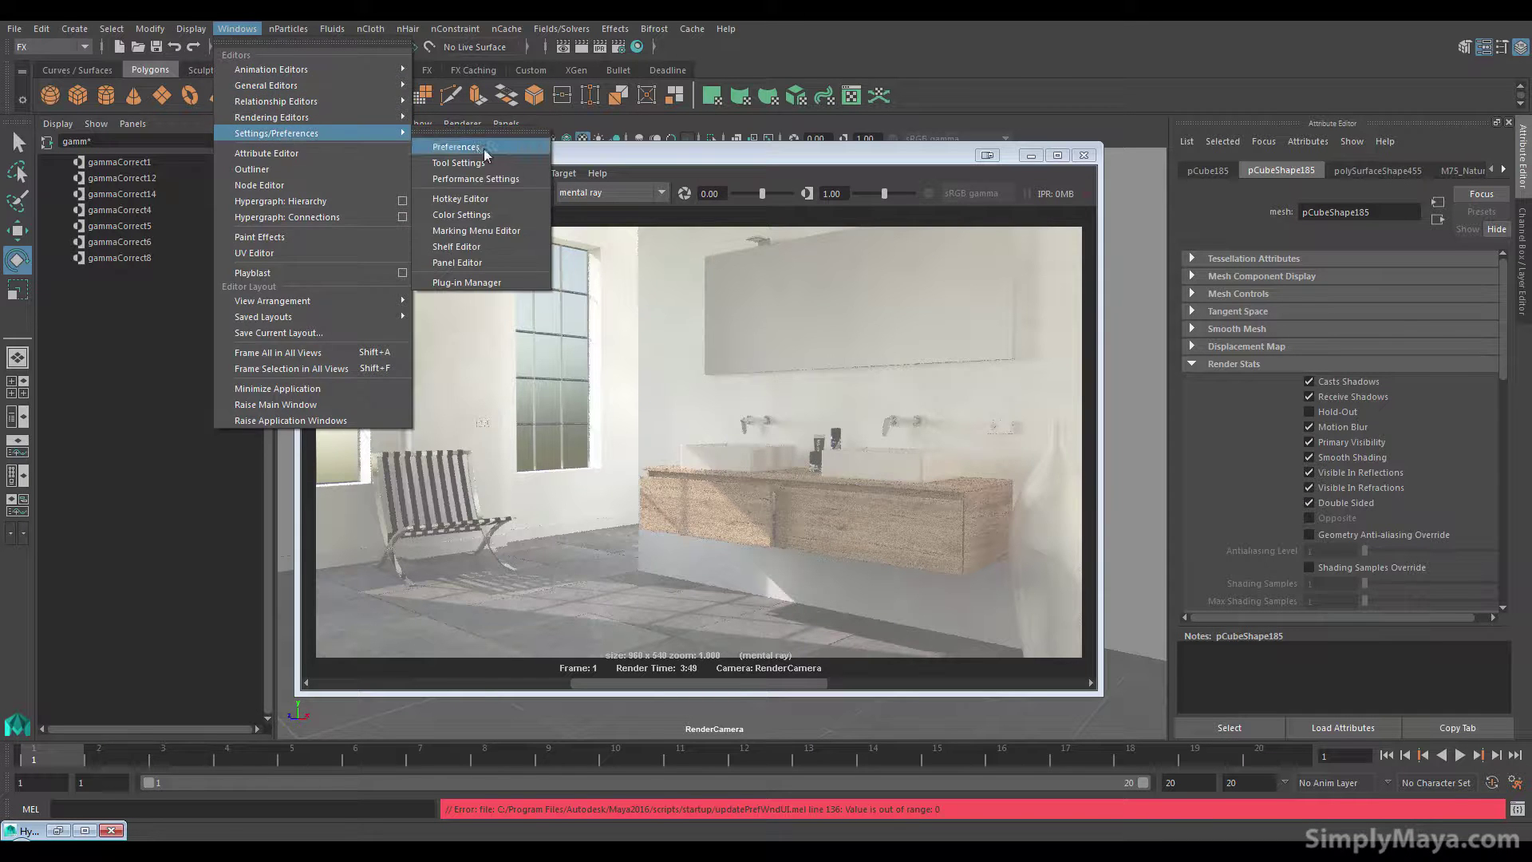
pyautogui.click(483, 148)
pyautogui.click(697, 384)
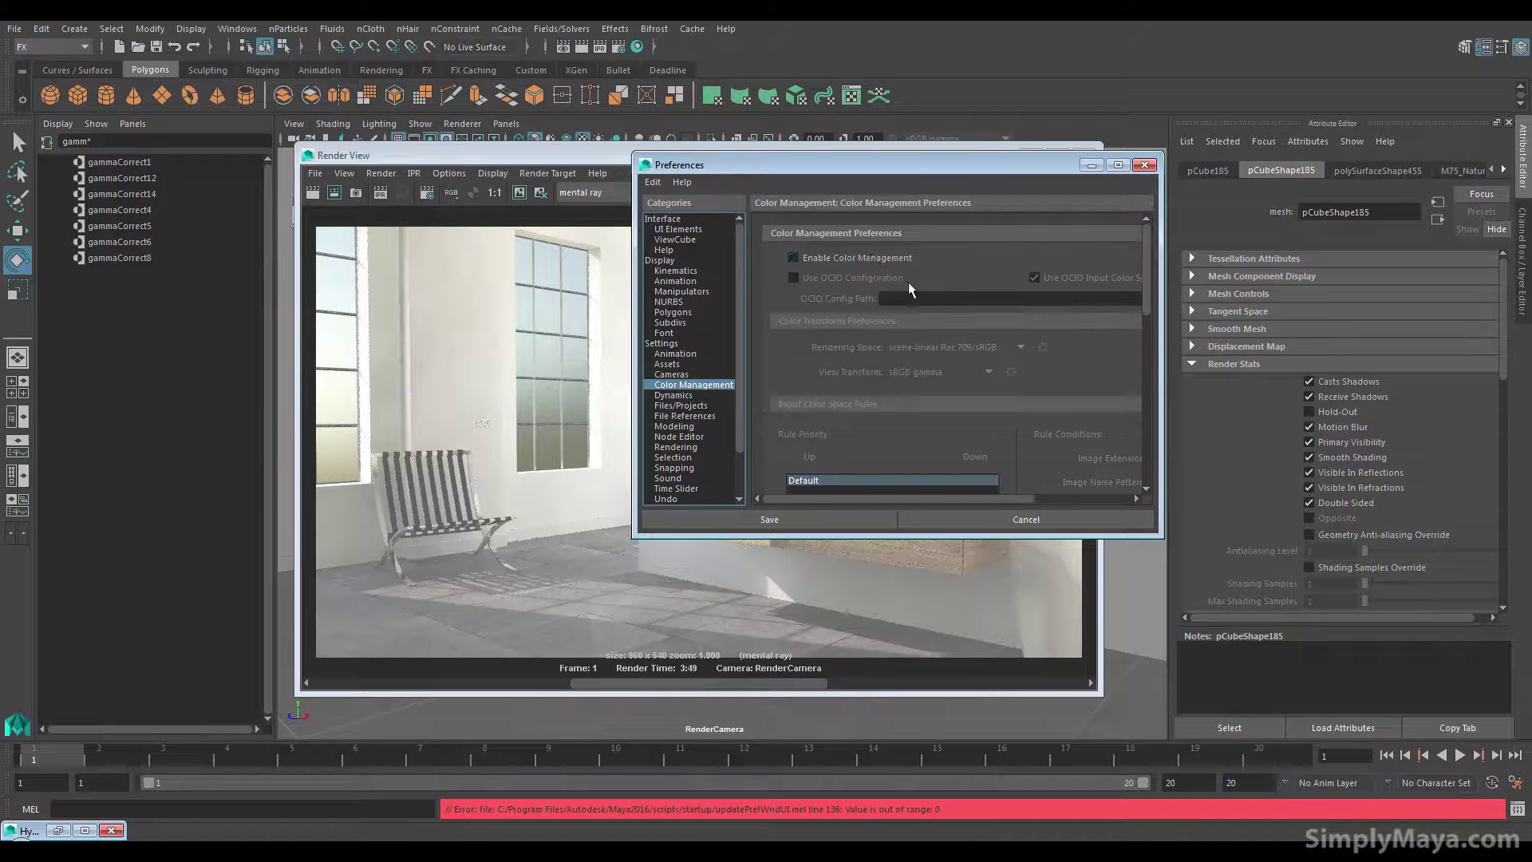
pyautogui.click(869, 257)
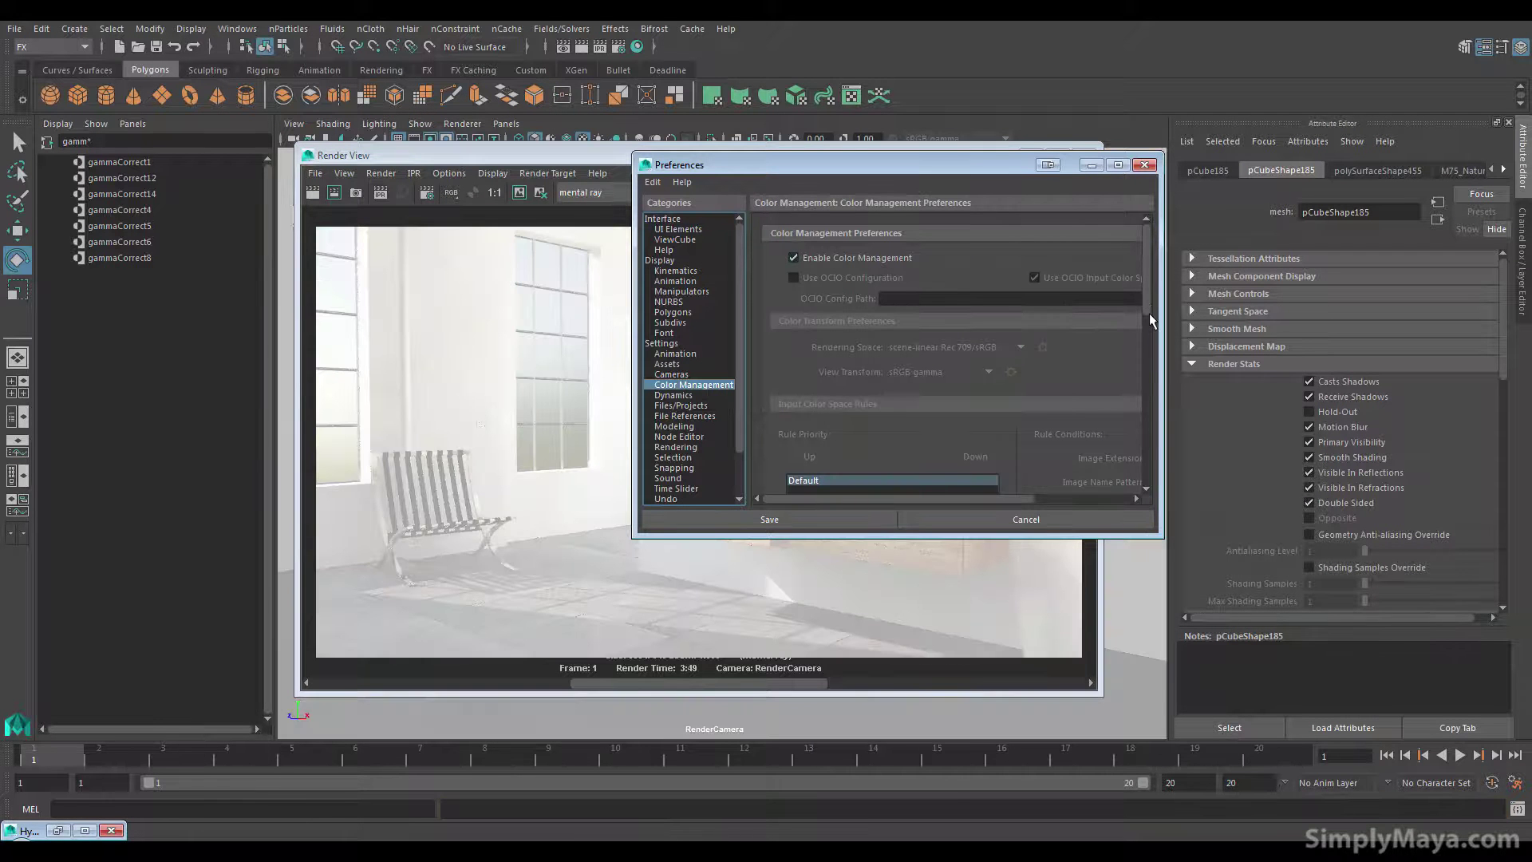
# - Review the rendering space, view transform and input color space rules in the preferences, and close them
pyautogui.scroll(-2, 1148, 313)
pyautogui.scroll(-2, 1152, 295)
pyautogui.moveTo(1149, 326)
pyautogui.mouseDown()
pyautogui.moveTo(1147, 365)
pyautogui.moveTo(1137, 300)
pyautogui.mouseUp()
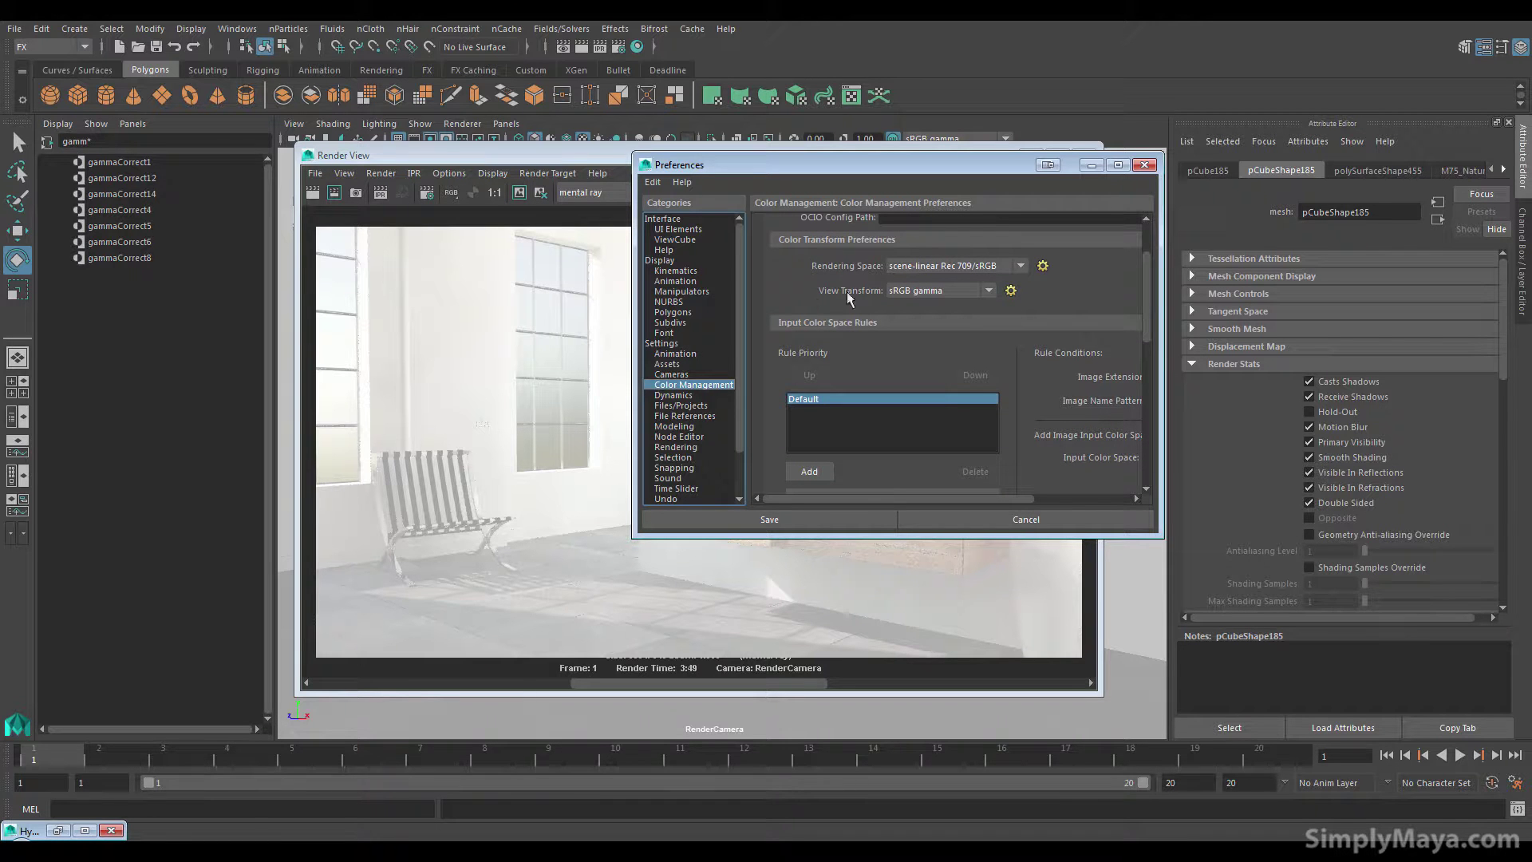
pyautogui.moveTo(1152, 287); pyautogui.dragTo(1147, 242)
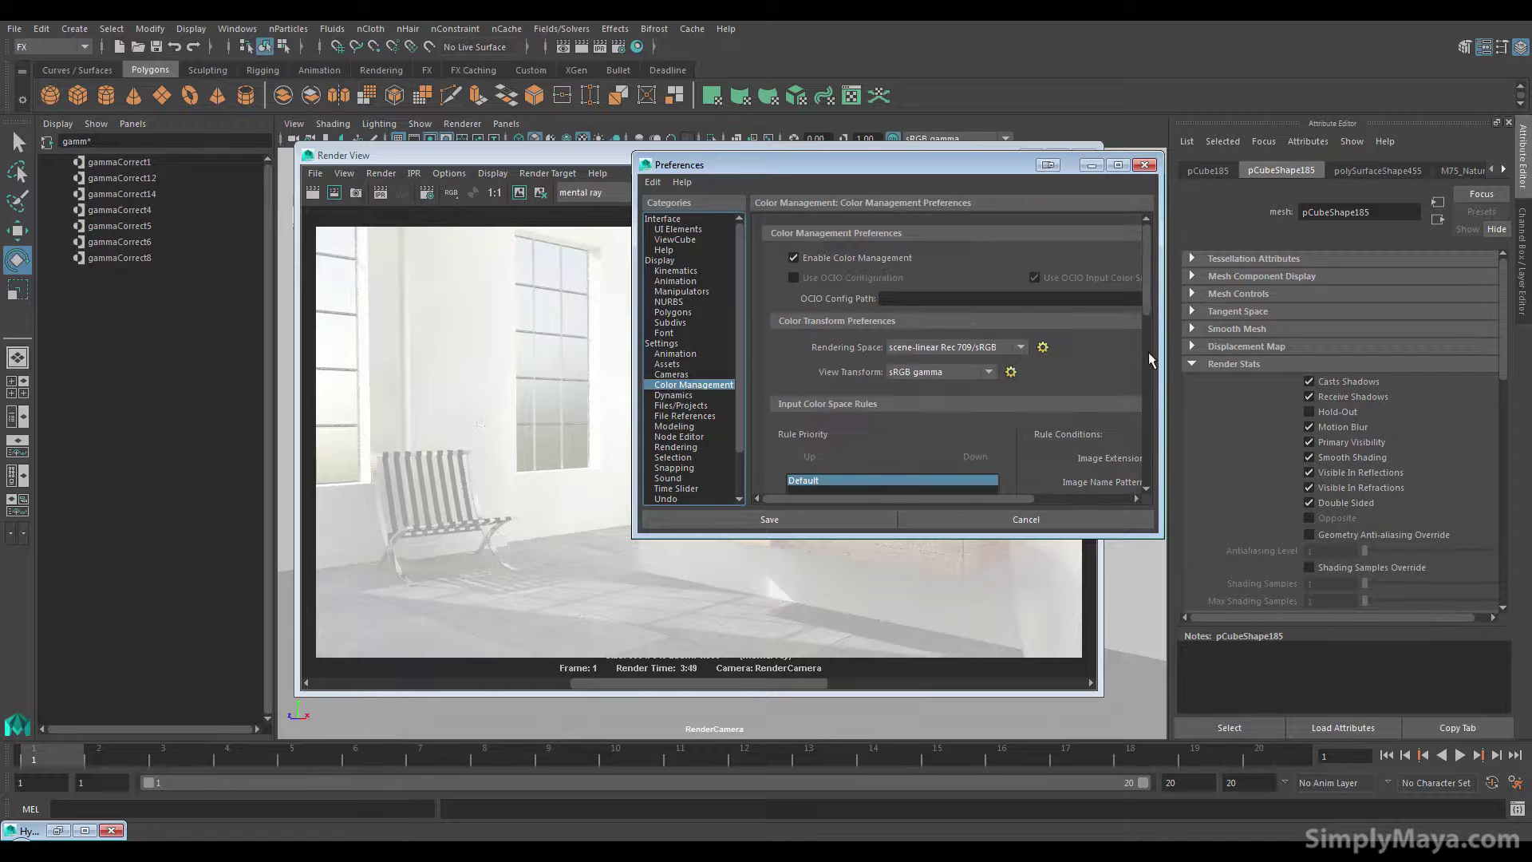
pyautogui.click(1144, 164)
# - Preview the rendered bathroom with the Raw view transform, and switch it back to sRGB gamma
pyautogui.moveTo(769, 160); pyautogui.dragTo(779, 193)
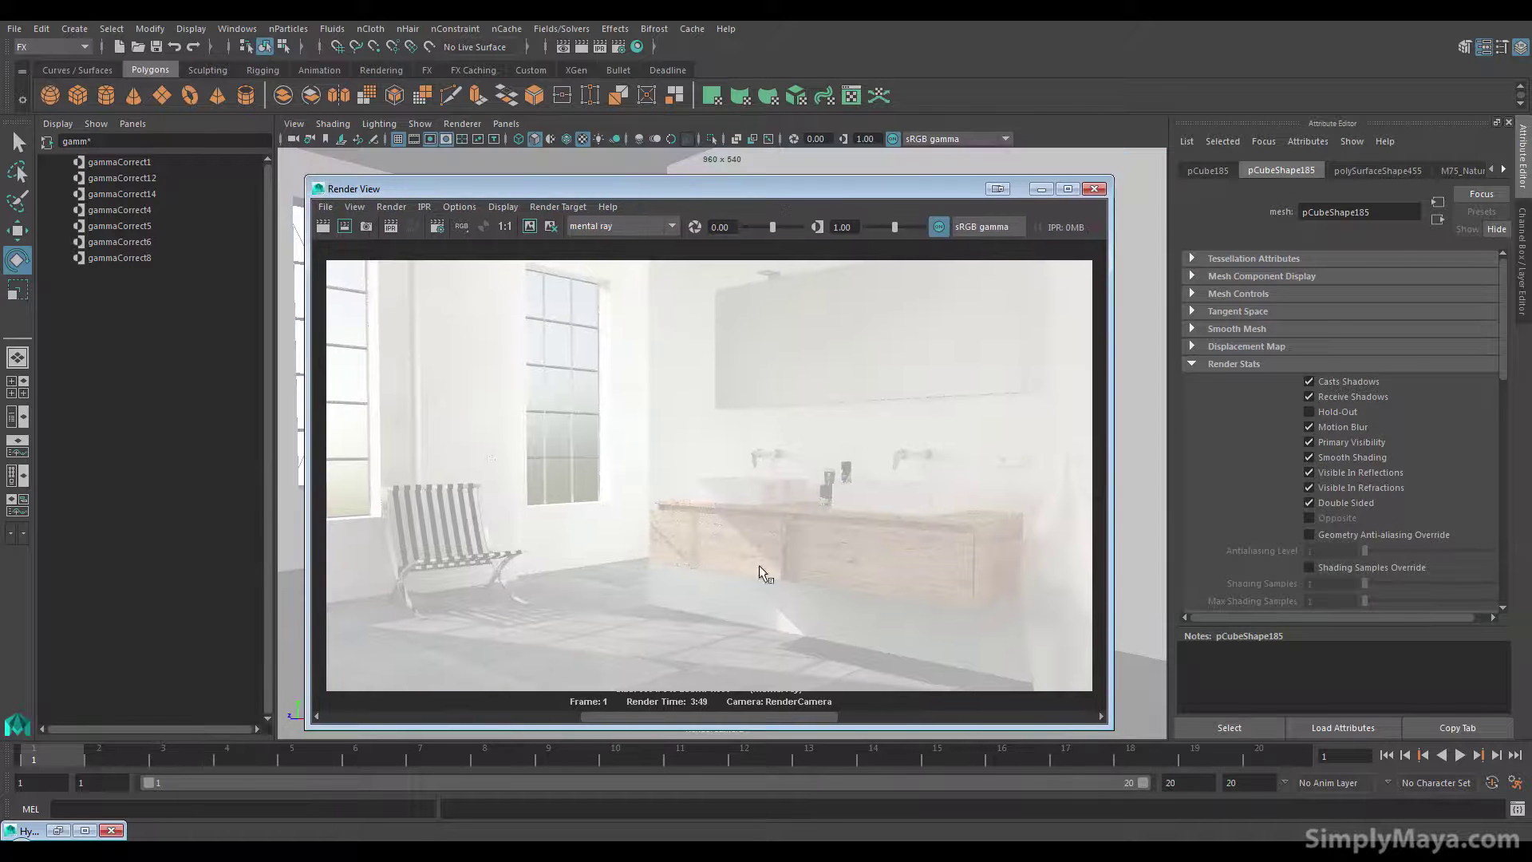
pyautogui.moveTo(853, 229); pyautogui.dragTo(833, 227)
pyautogui.click(983, 233)
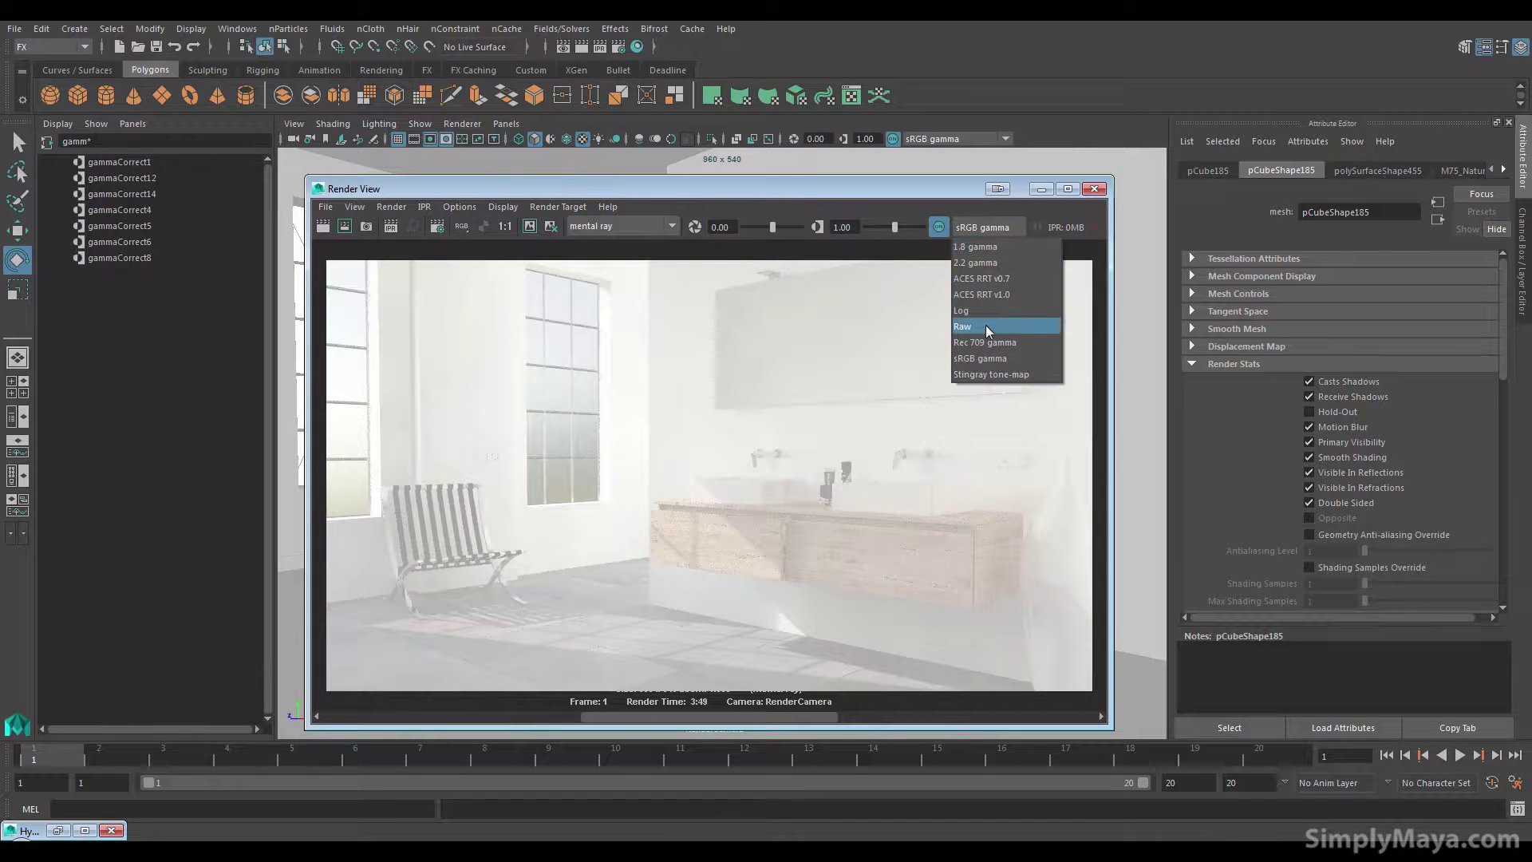
pyautogui.click(984, 327)
pyautogui.click(988, 227)
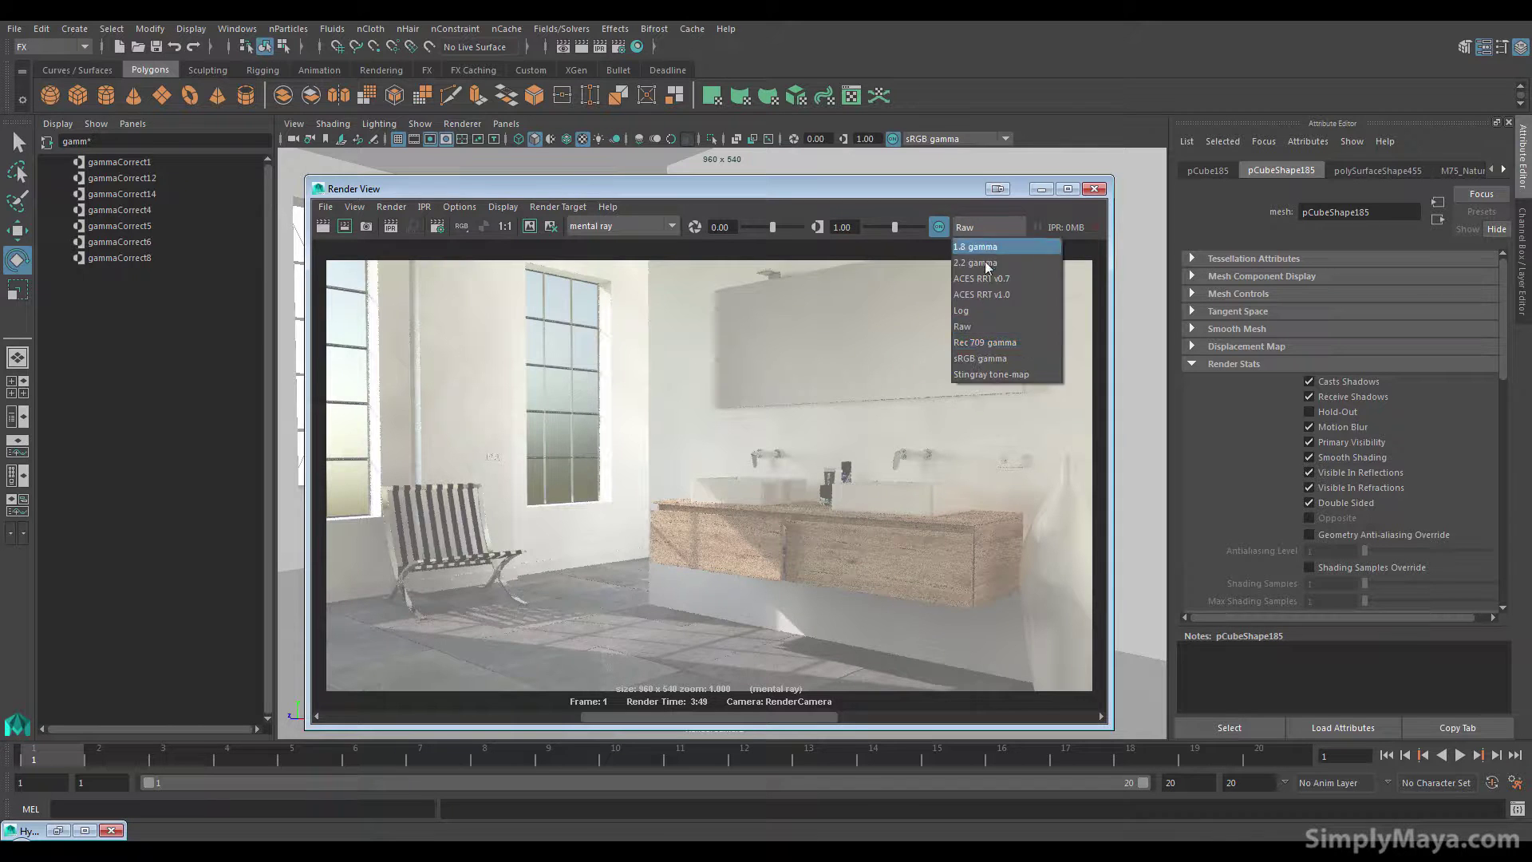
pyautogui.click(979, 359)
# - Check the scene viewport behind the render, and compare the render in Raw and sRGB gamma once more
pyautogui.moveTo(821, 189); pyautogui.dragTo(752, 208)
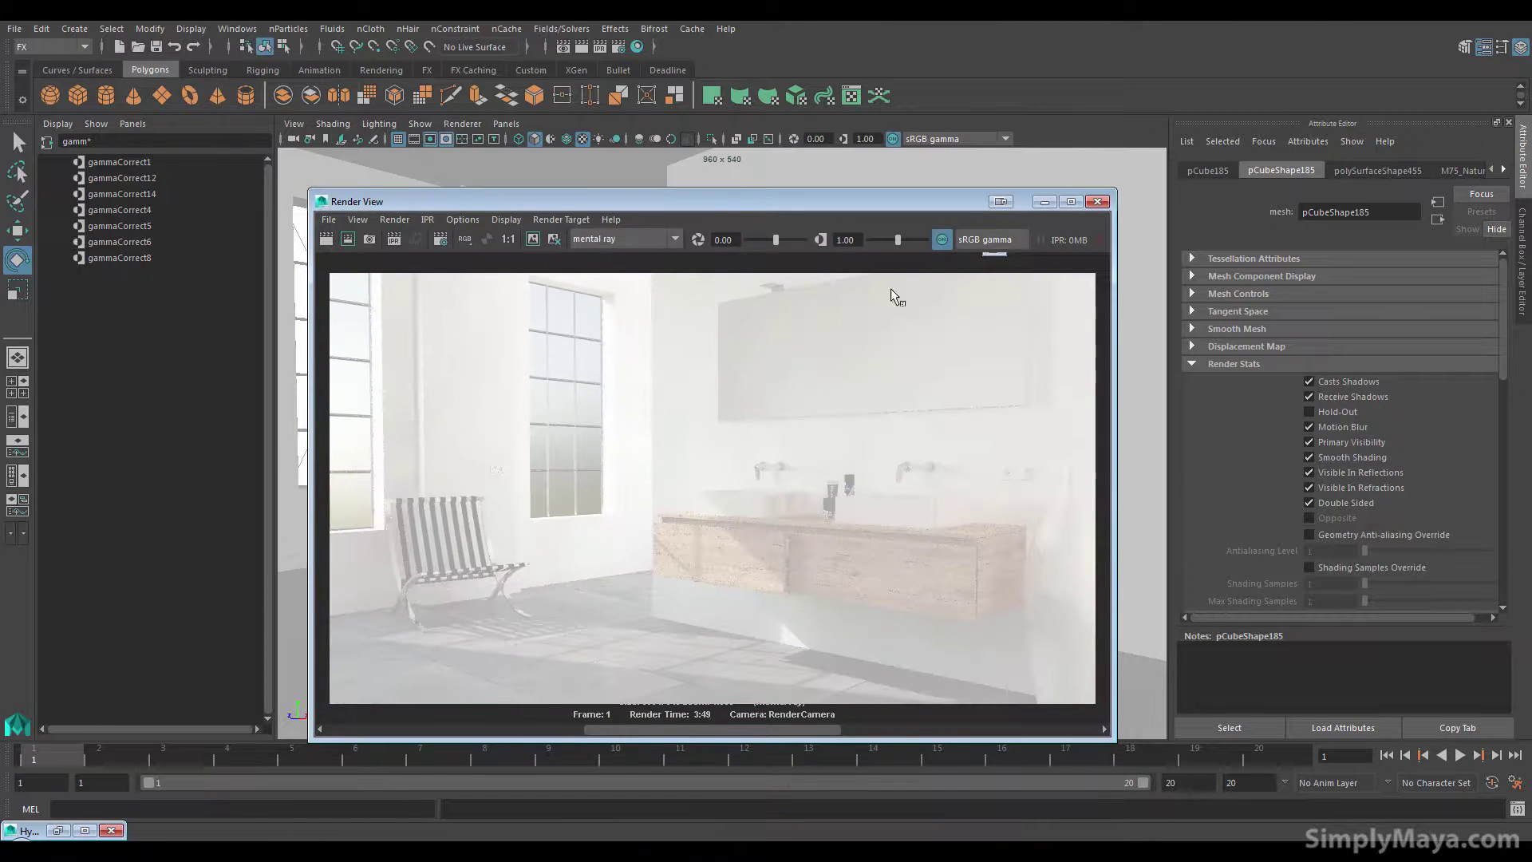
pyautogui.click(1043, 202)
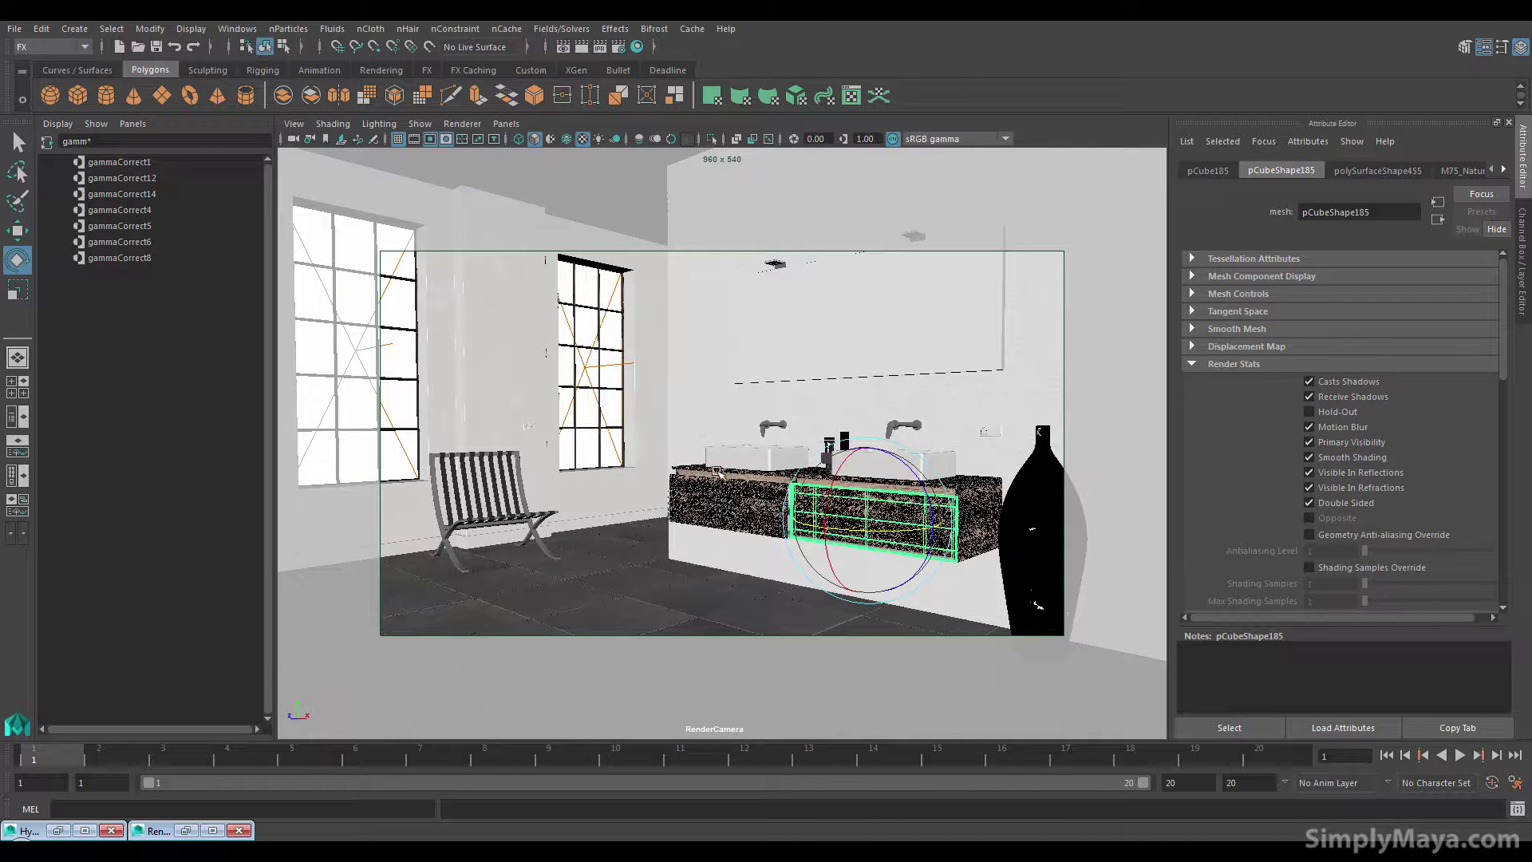
pyautogui.click(180, 829)
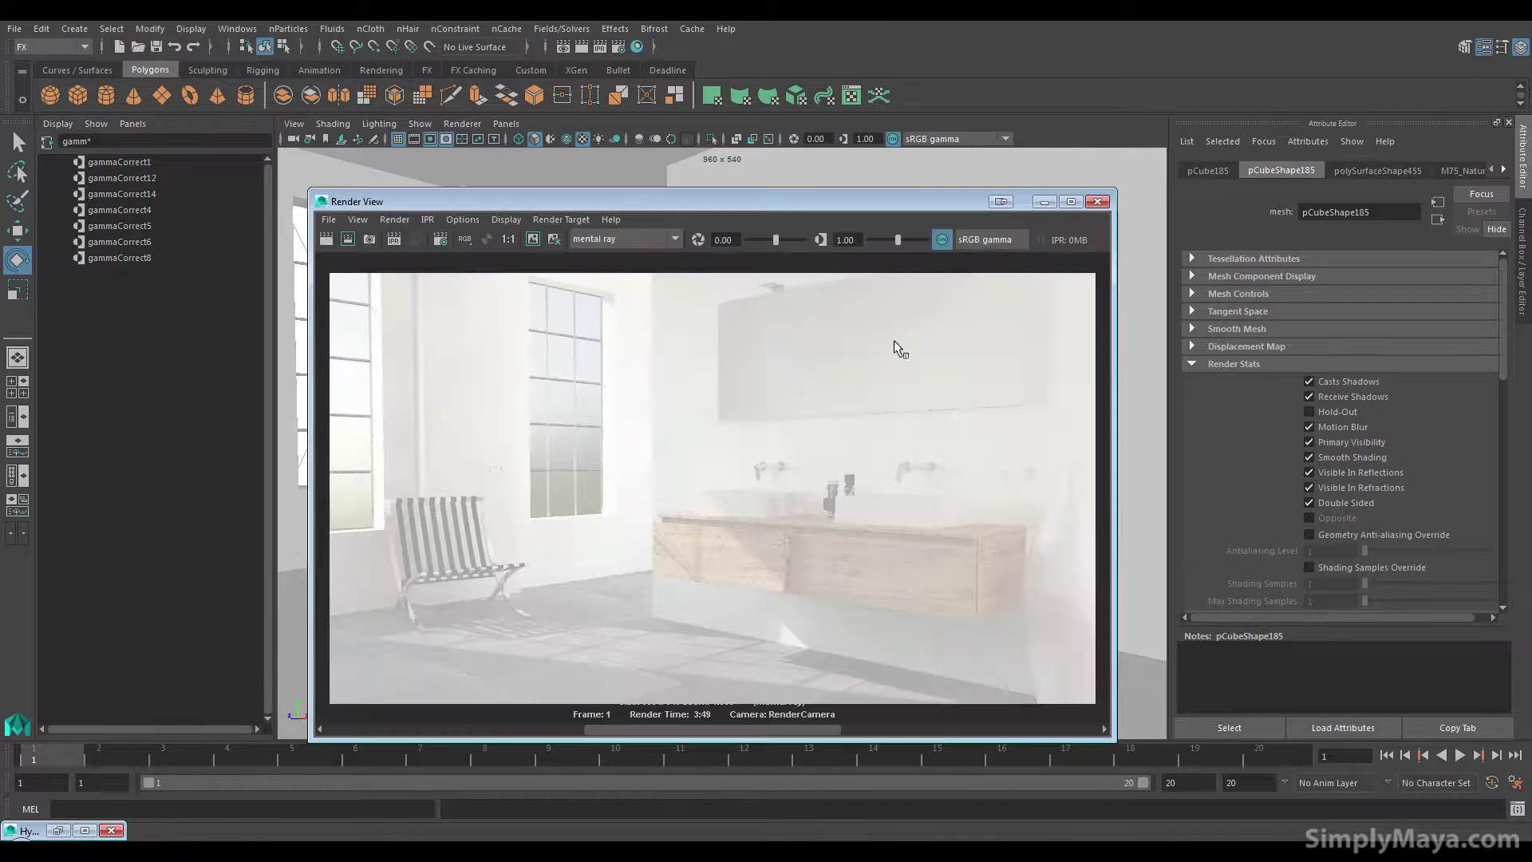
pyautogui.click(996, 239)
pyautogui.click(997, 336)
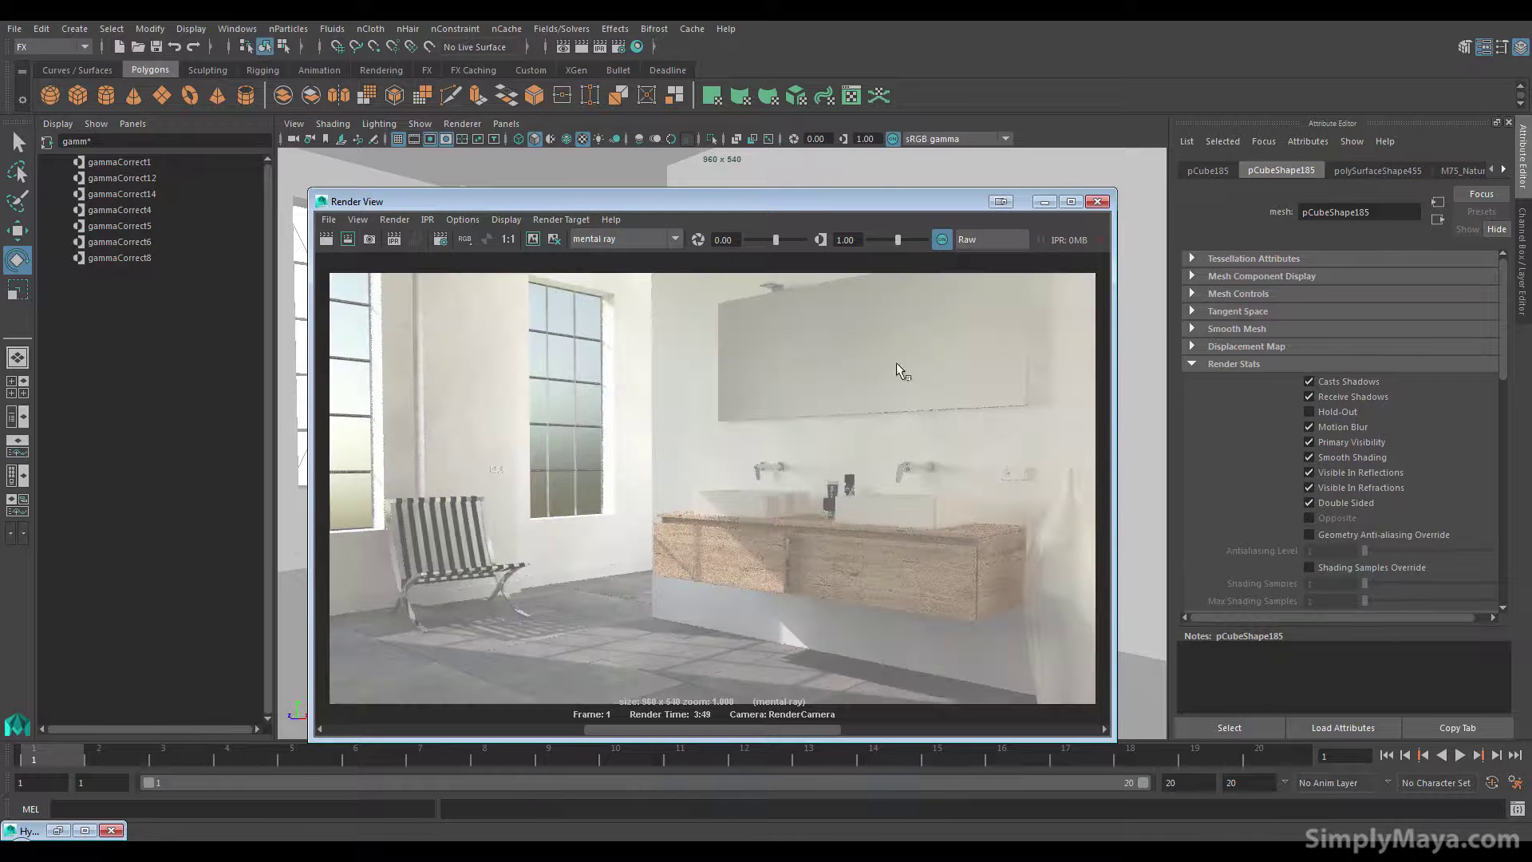
pyautogui.click(990, 239)
pyautogui.click(1011, 373)
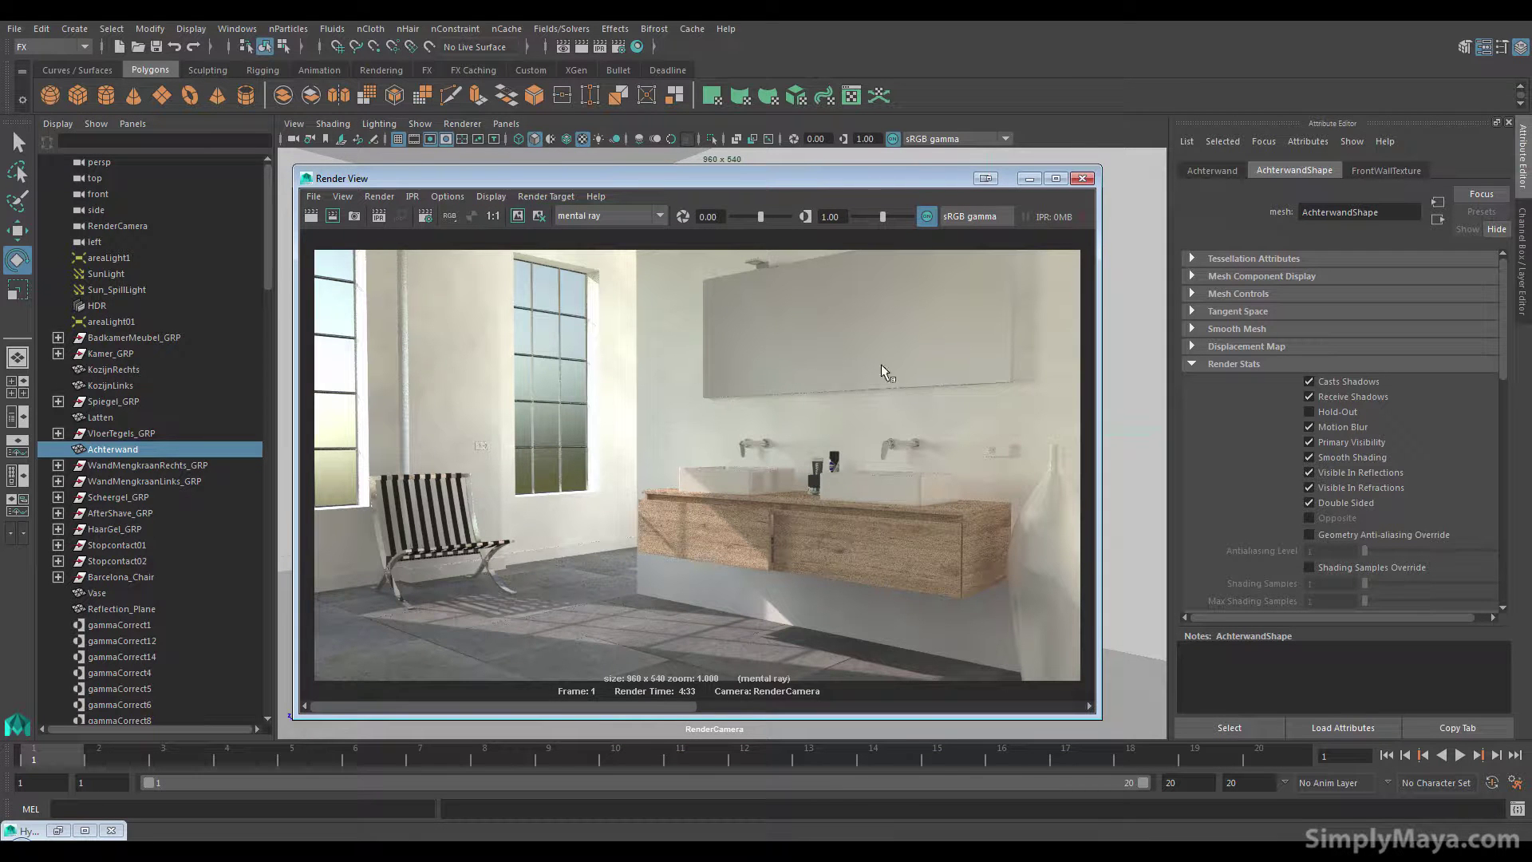
# - Show the stored render with curtains, and compare the renders under the Raw and sRGB gamma view transforms
pyautogui.moveTo(738, 189); pyautogui.dragTo(736, 168)
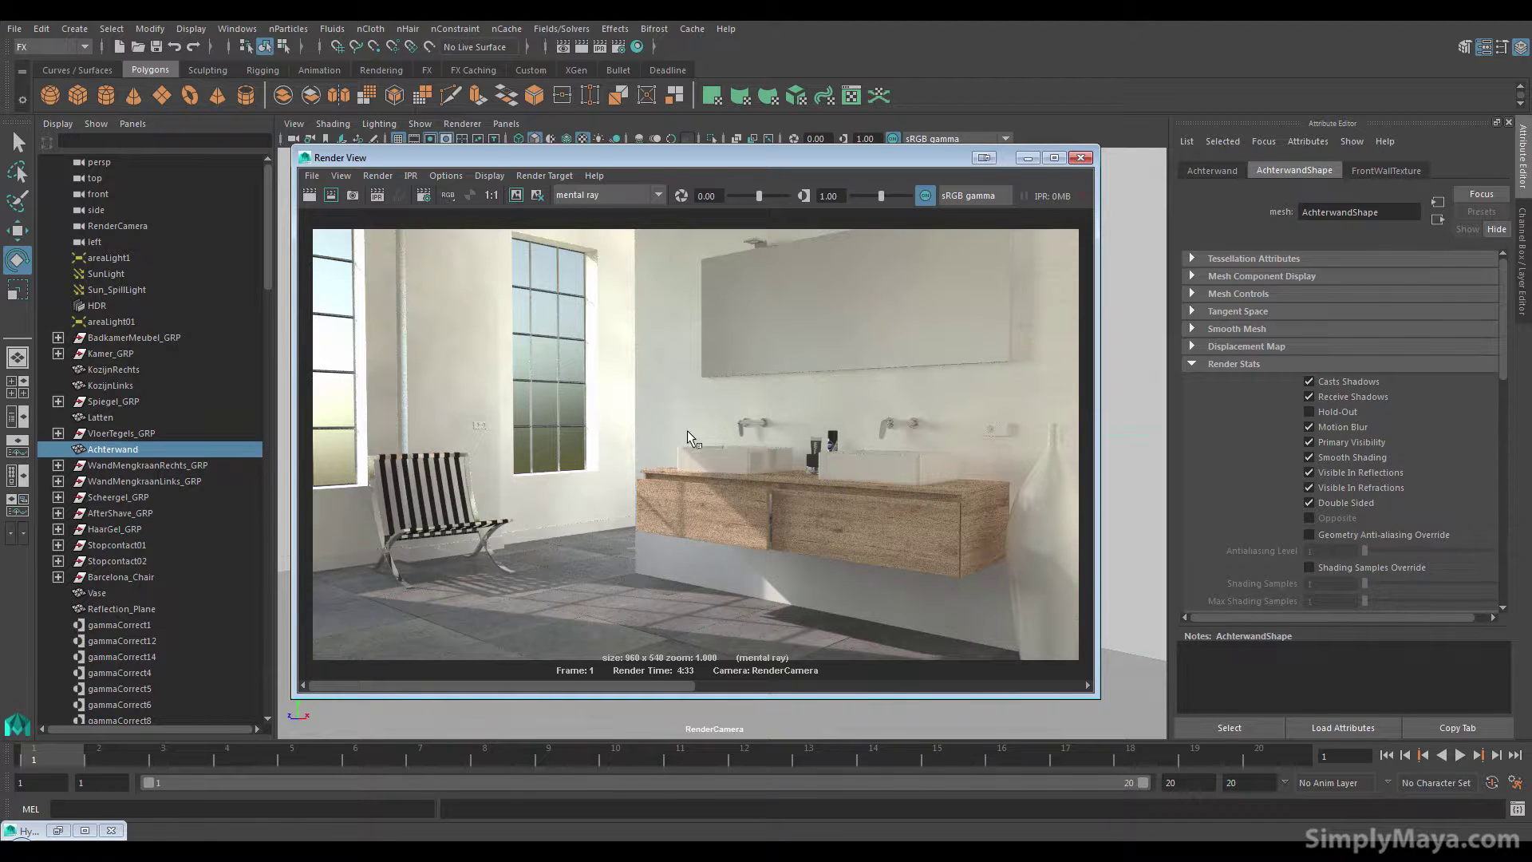
pyautogui.click(795, 684)
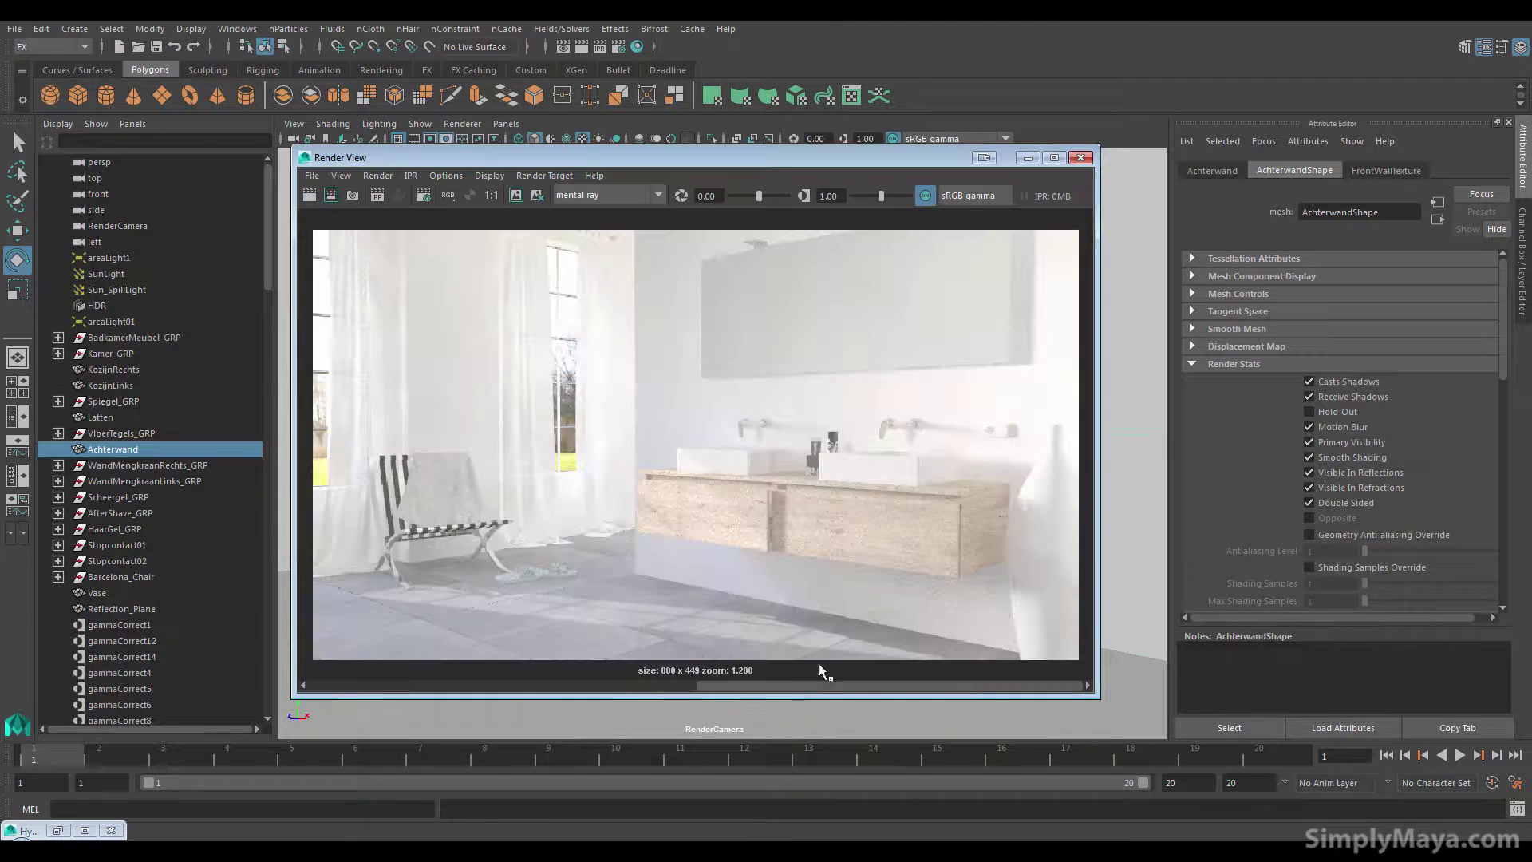
pyautogui.click(965, 195)
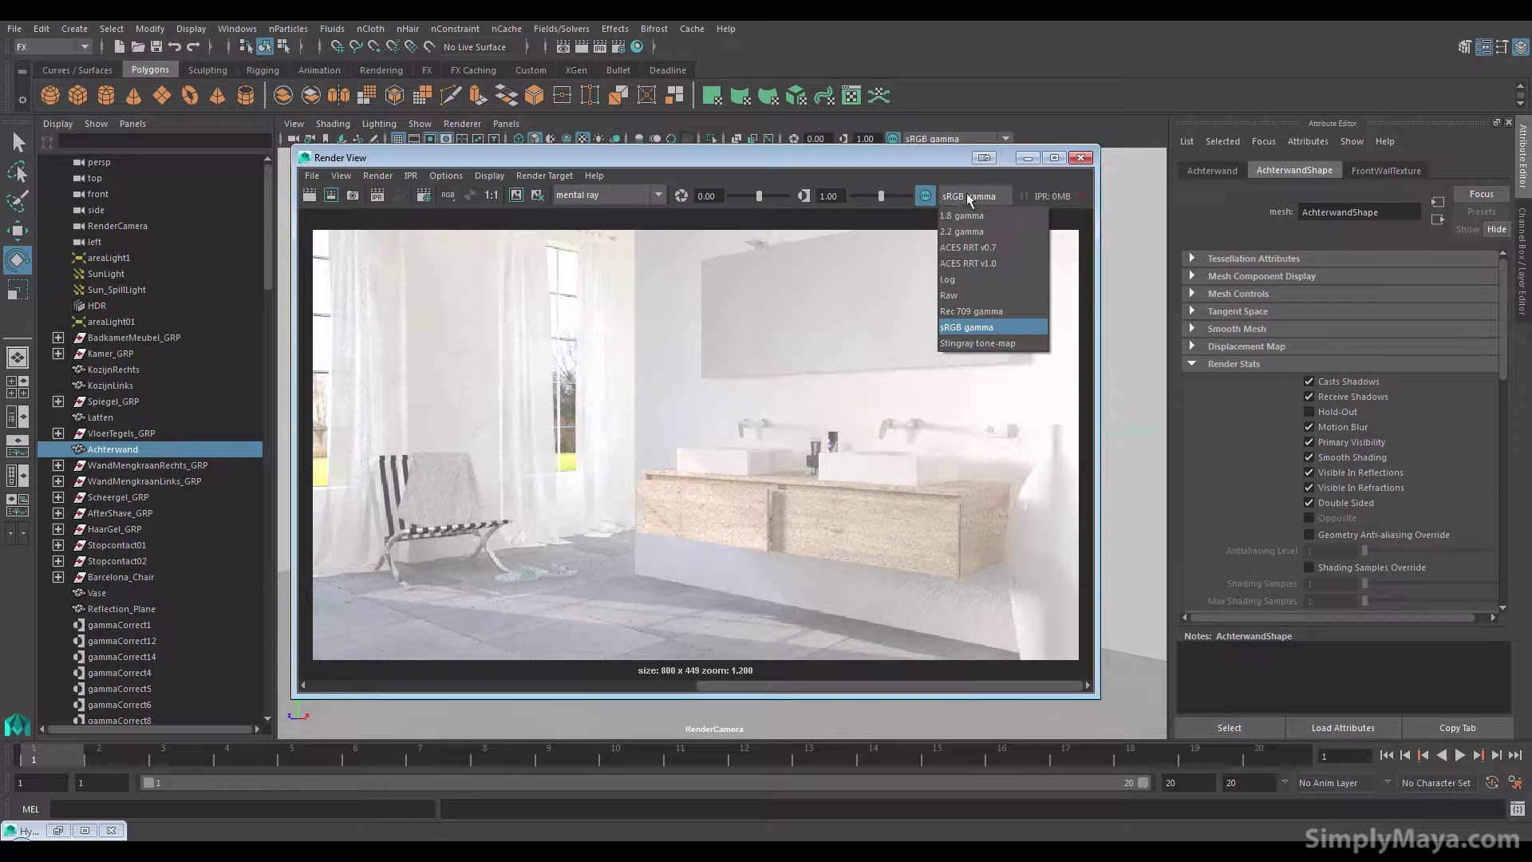
pyautogui.click(969, 294)
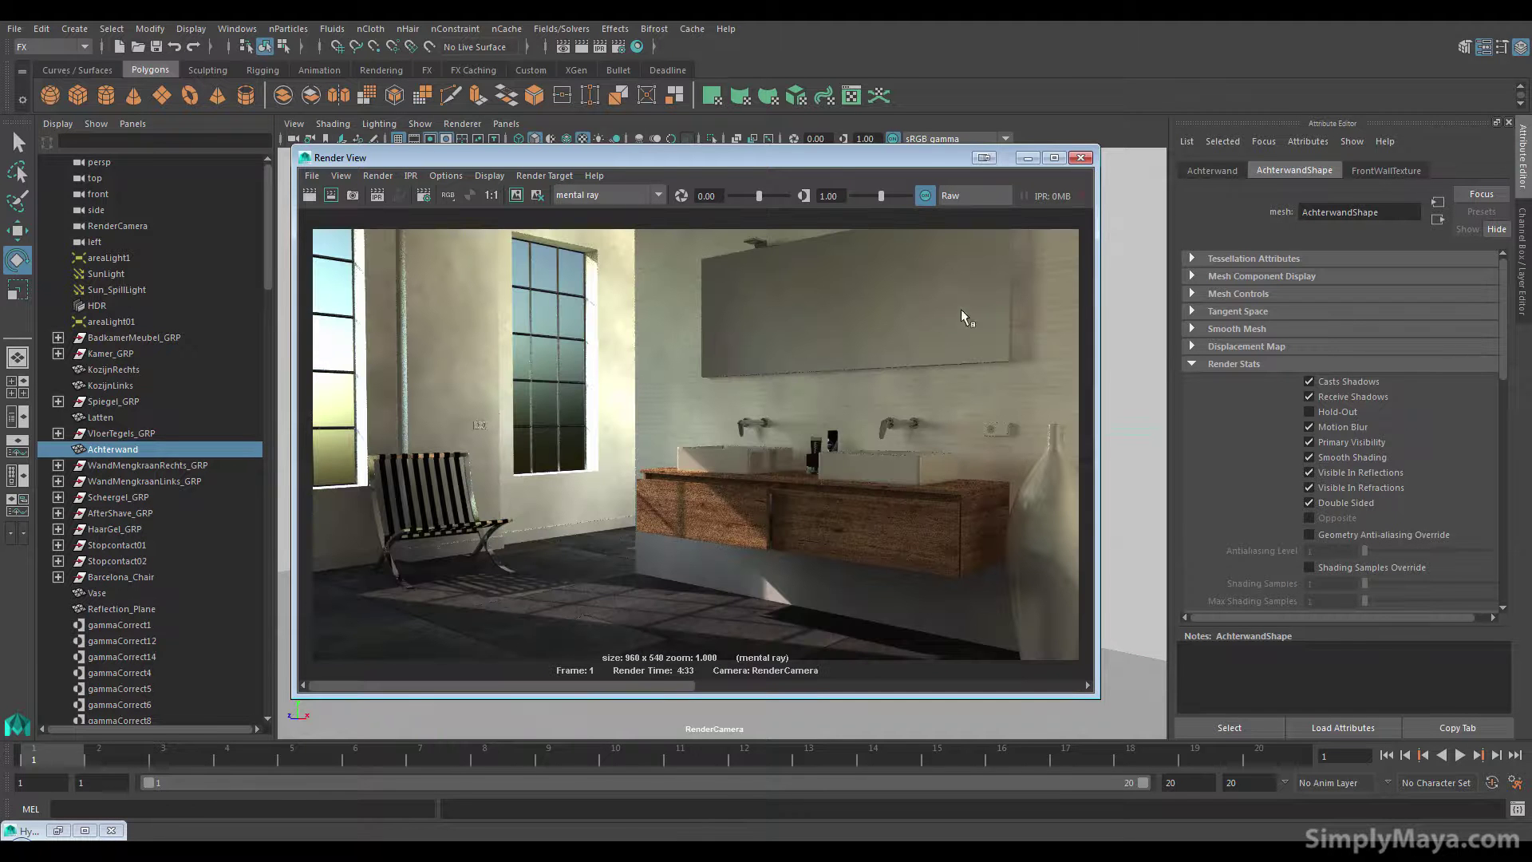
pyautogui.click(973, 197)
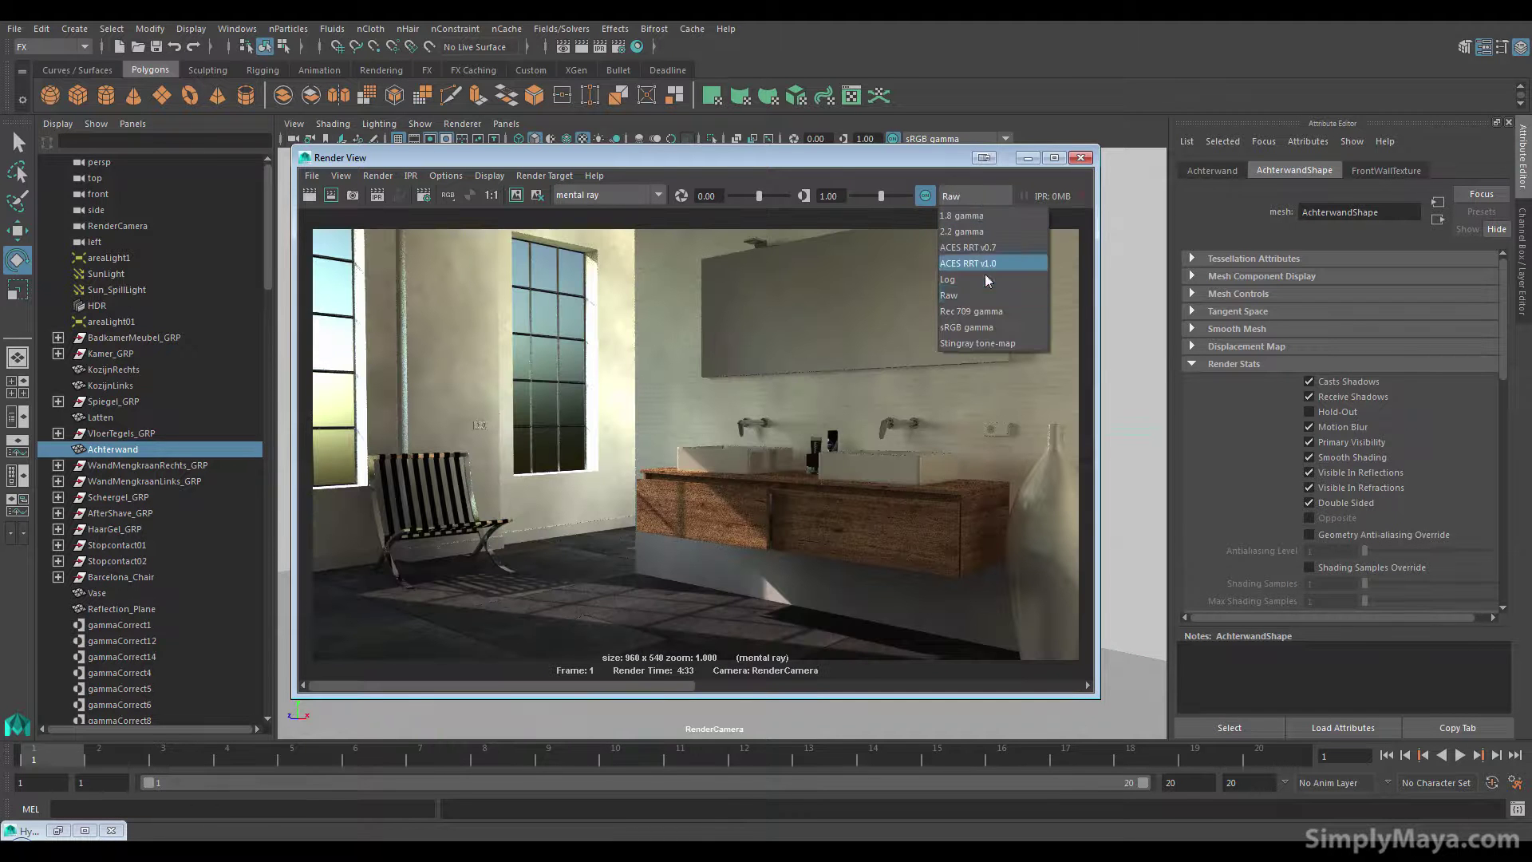
pyautogui.click(973, 327)
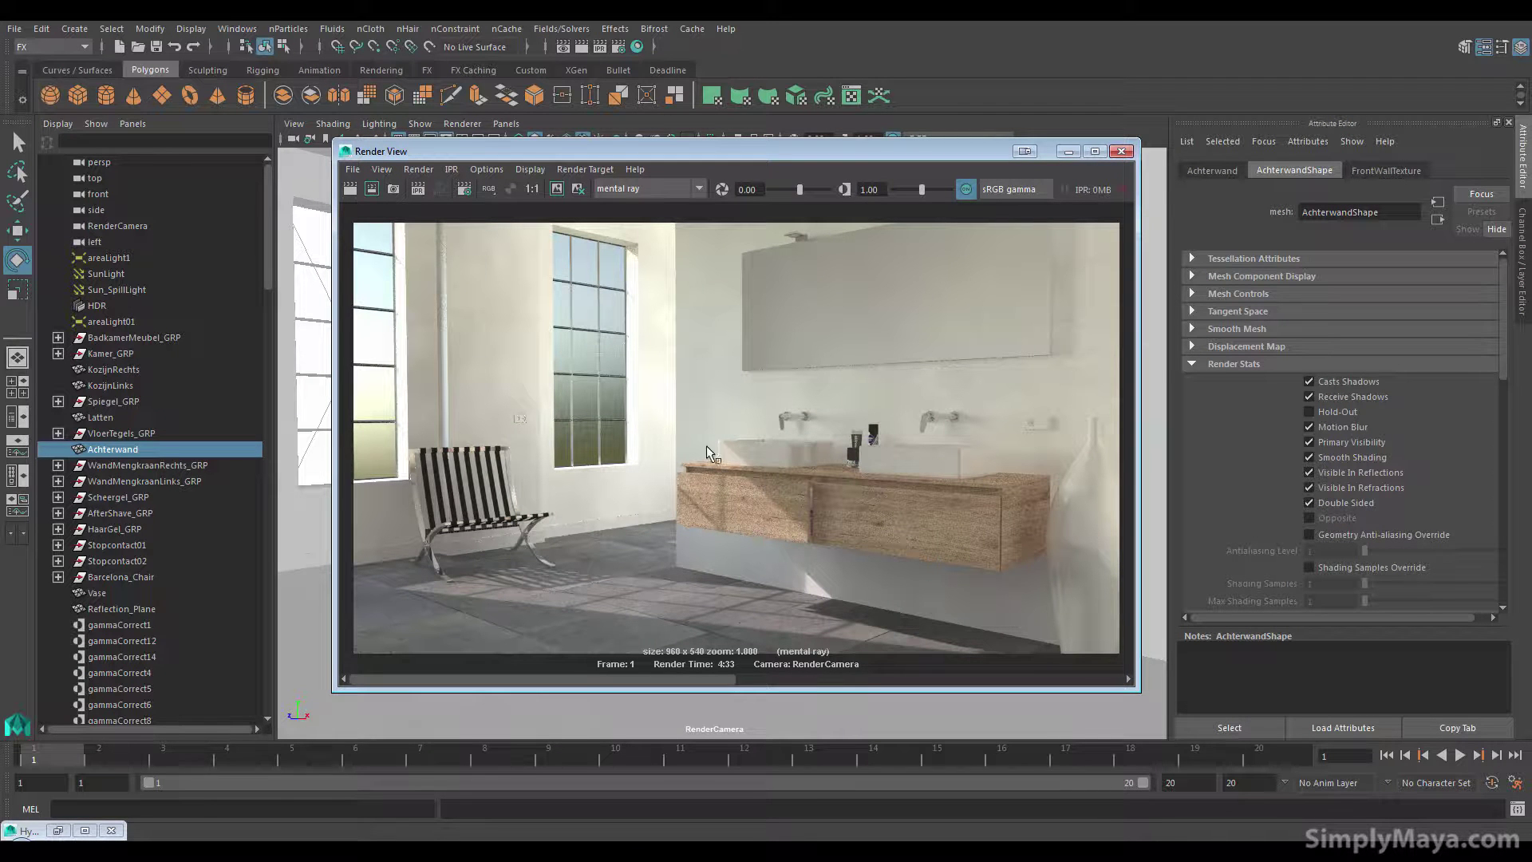
# - Recall the stored curtain render again, switch the view transform to Raw for comparison, and return to sRGB gamma
pyautogui.click(820, 678)
pyautogui.click(1026, 191)
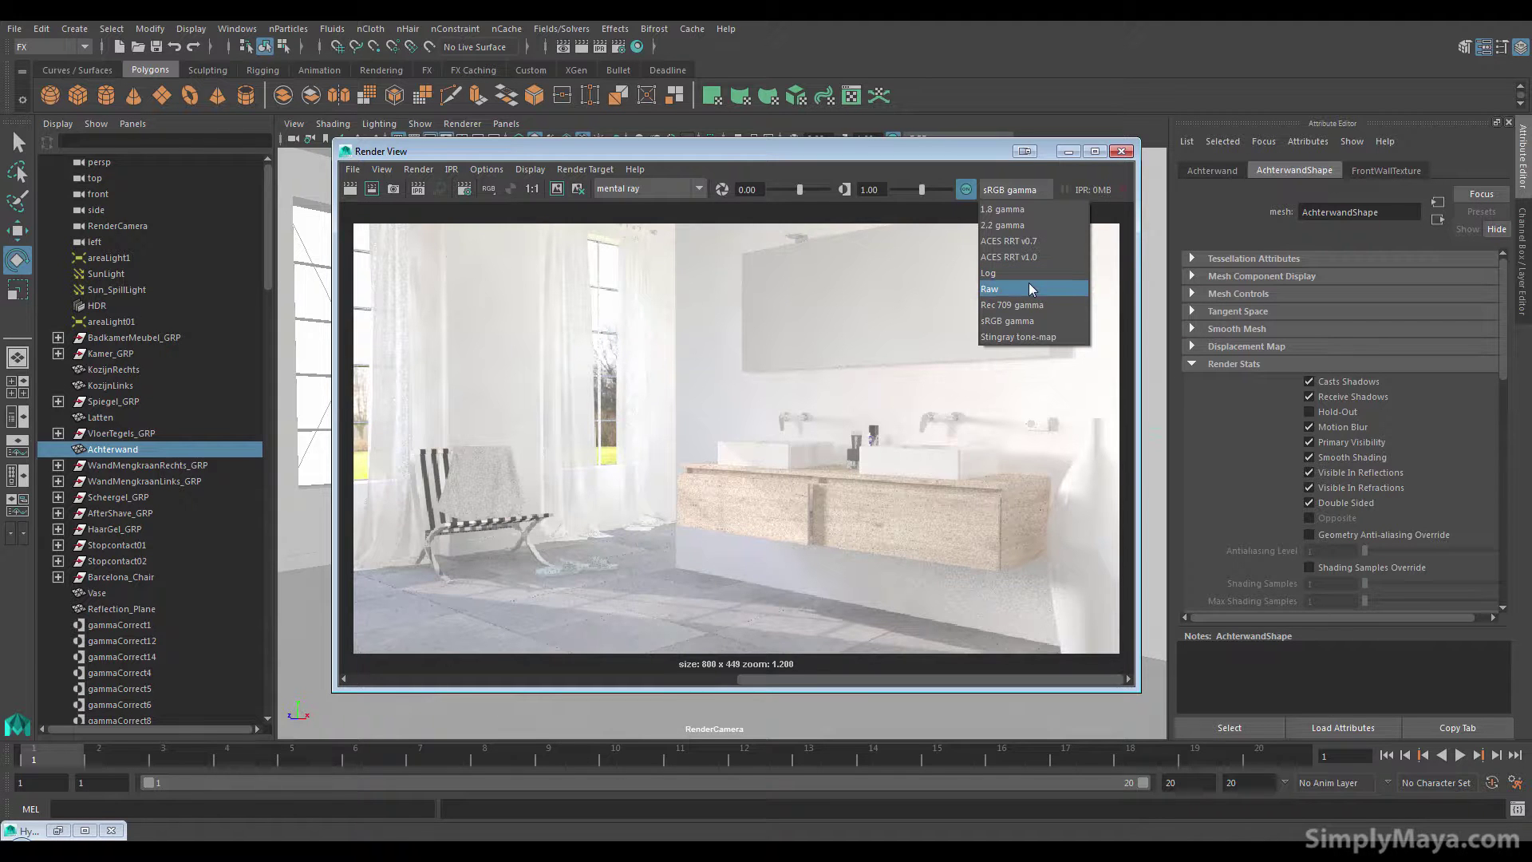
pyautogui.click(1029, 289)
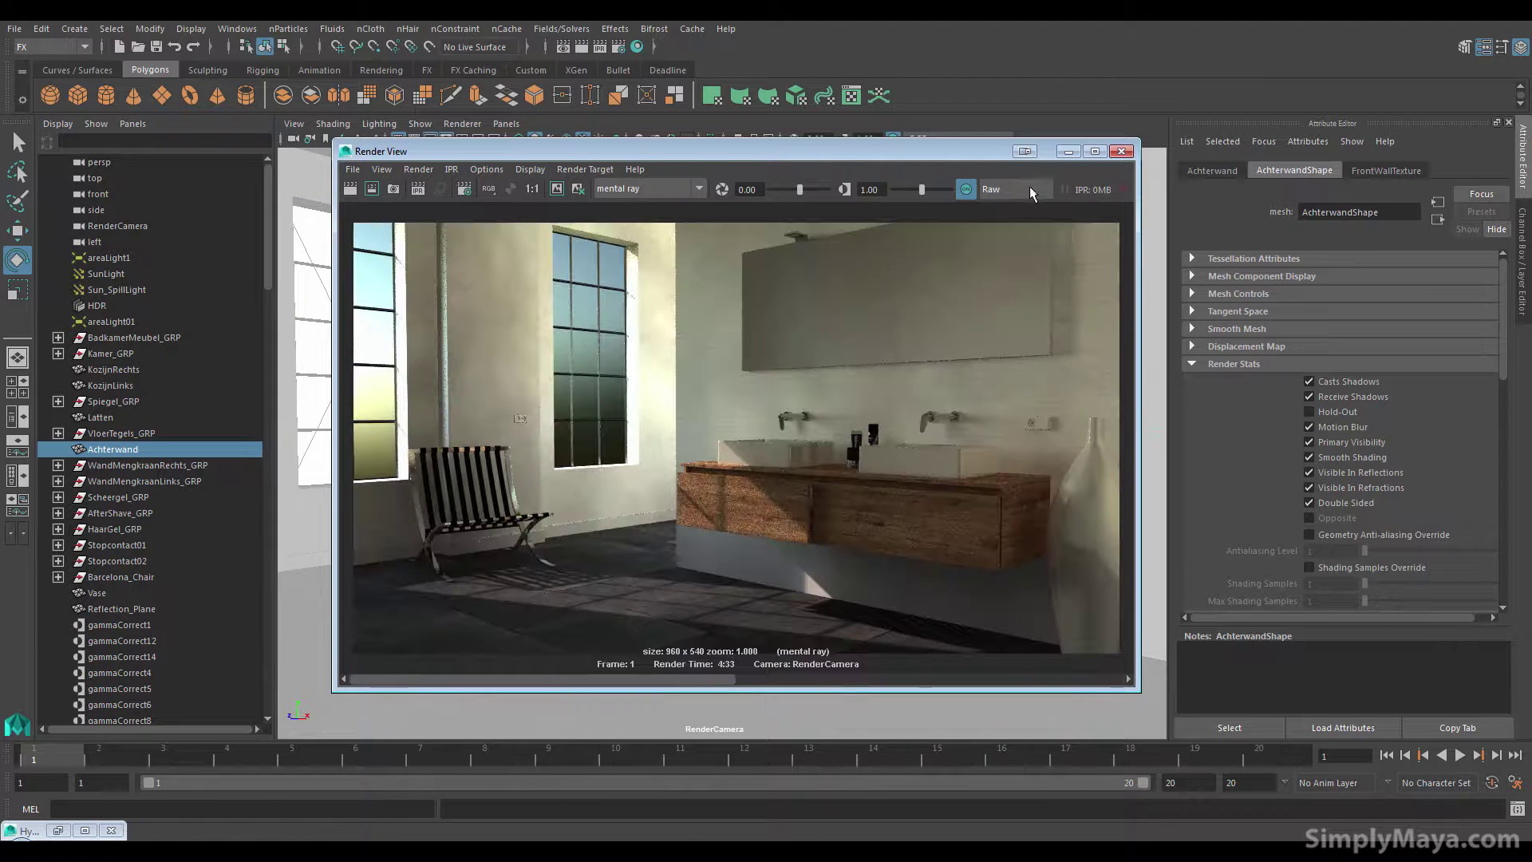
pyautogui.click(1006, 189)
pyautogui.click(1011, 321)
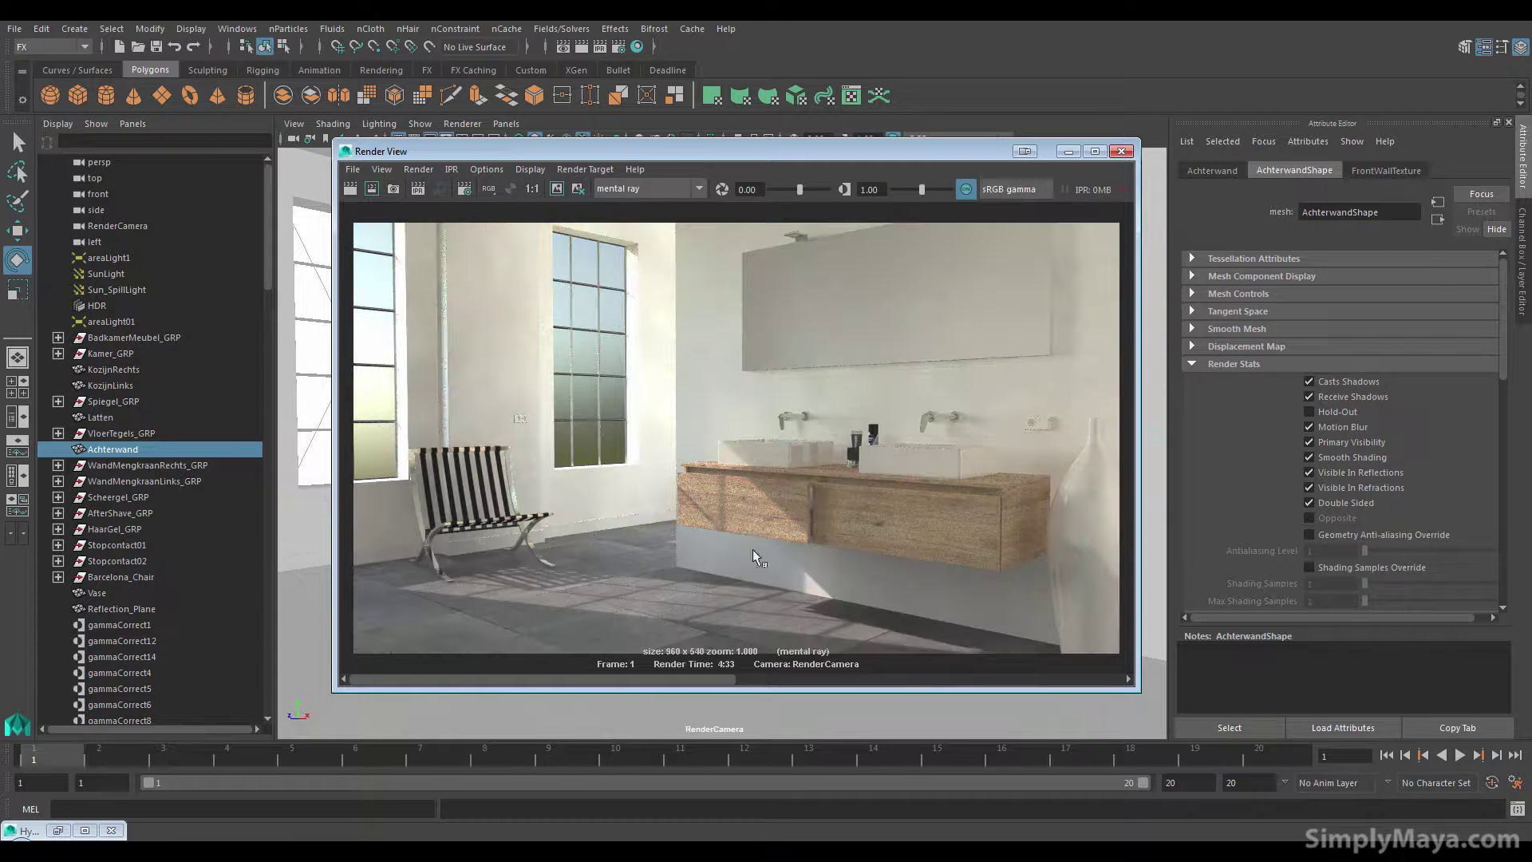
# - Set the Indirect Diffuse (GI) Mode to On (GI Prototype) in the render quality settings, and close the settings
pyautogui.moveTo(1138, 690); pyautogui.dragTo(1160, 723)
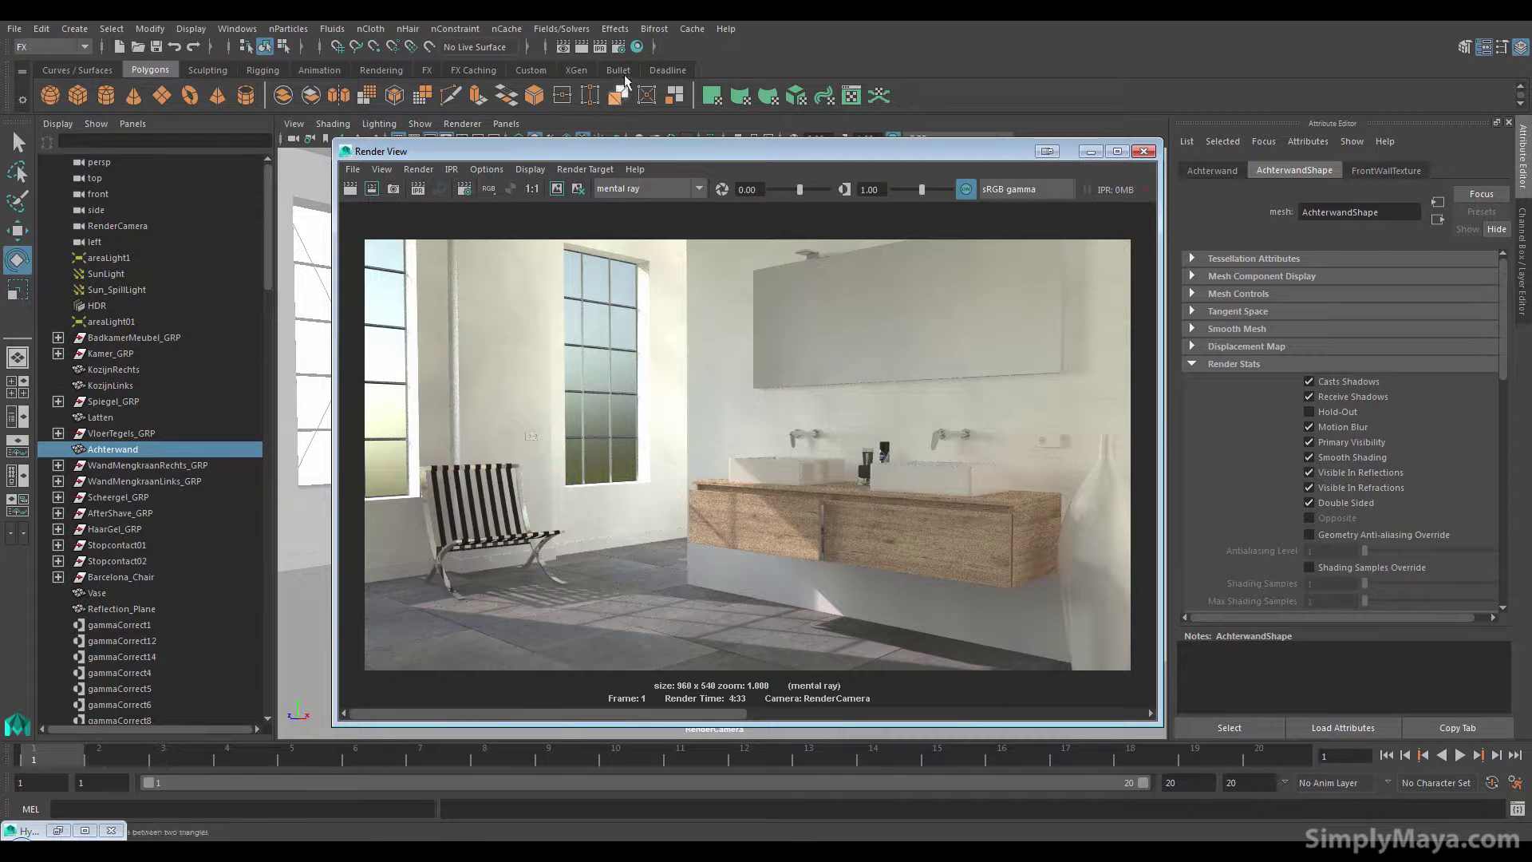
pyautogui.click(619, 46)
pyautogui.moveTo(1042, 514); pyautogui.dragTo(1045, 225)
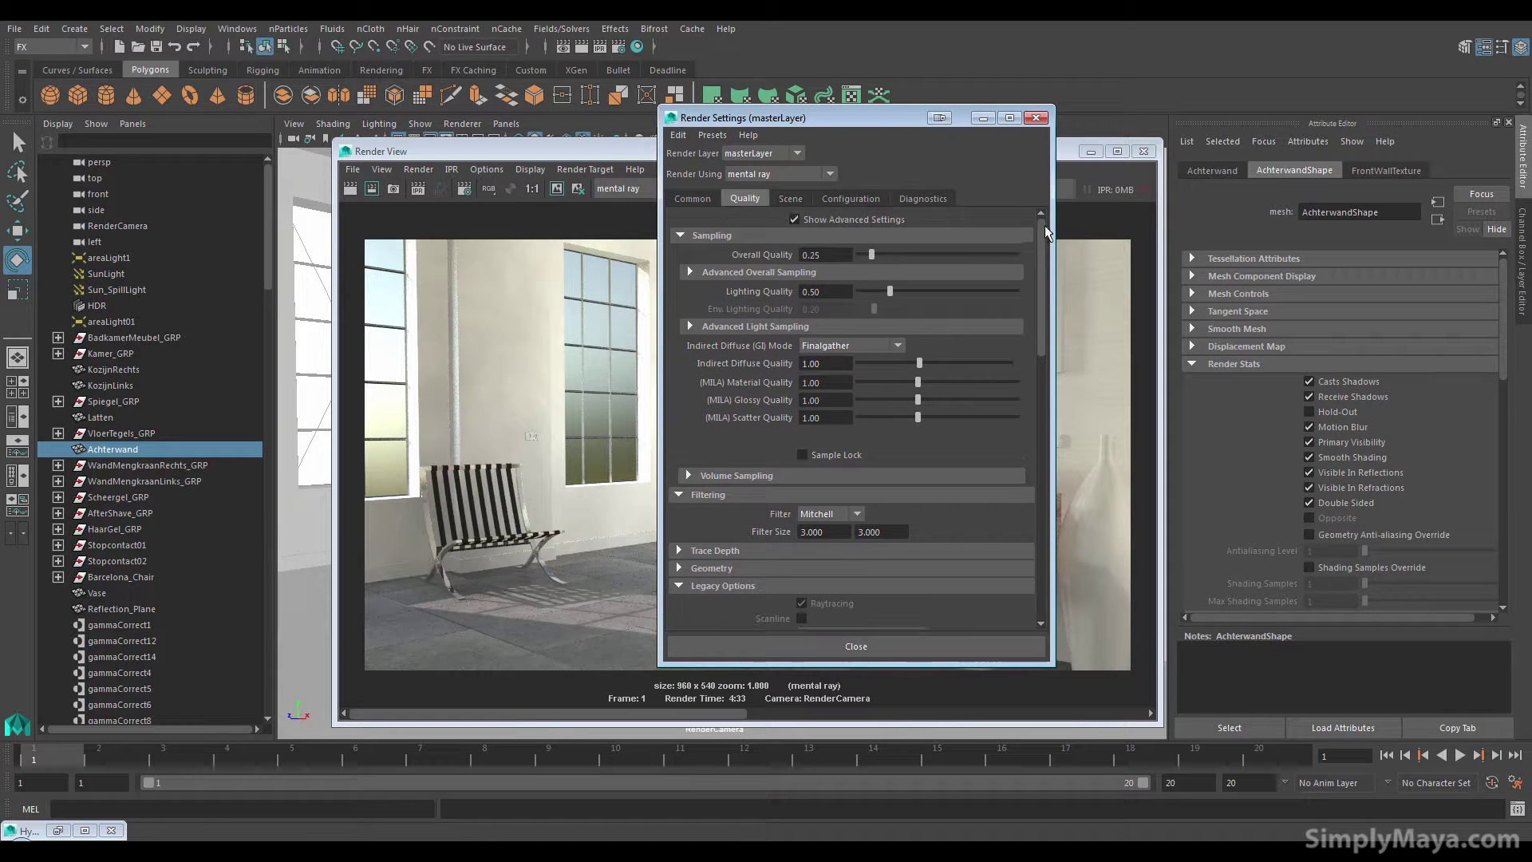
pyautogui.click(867, 347)
pyautogui.click(854, 380)
pyautogui.moveTo(1042, 319); pyautogui.dragTo(1042, 340)
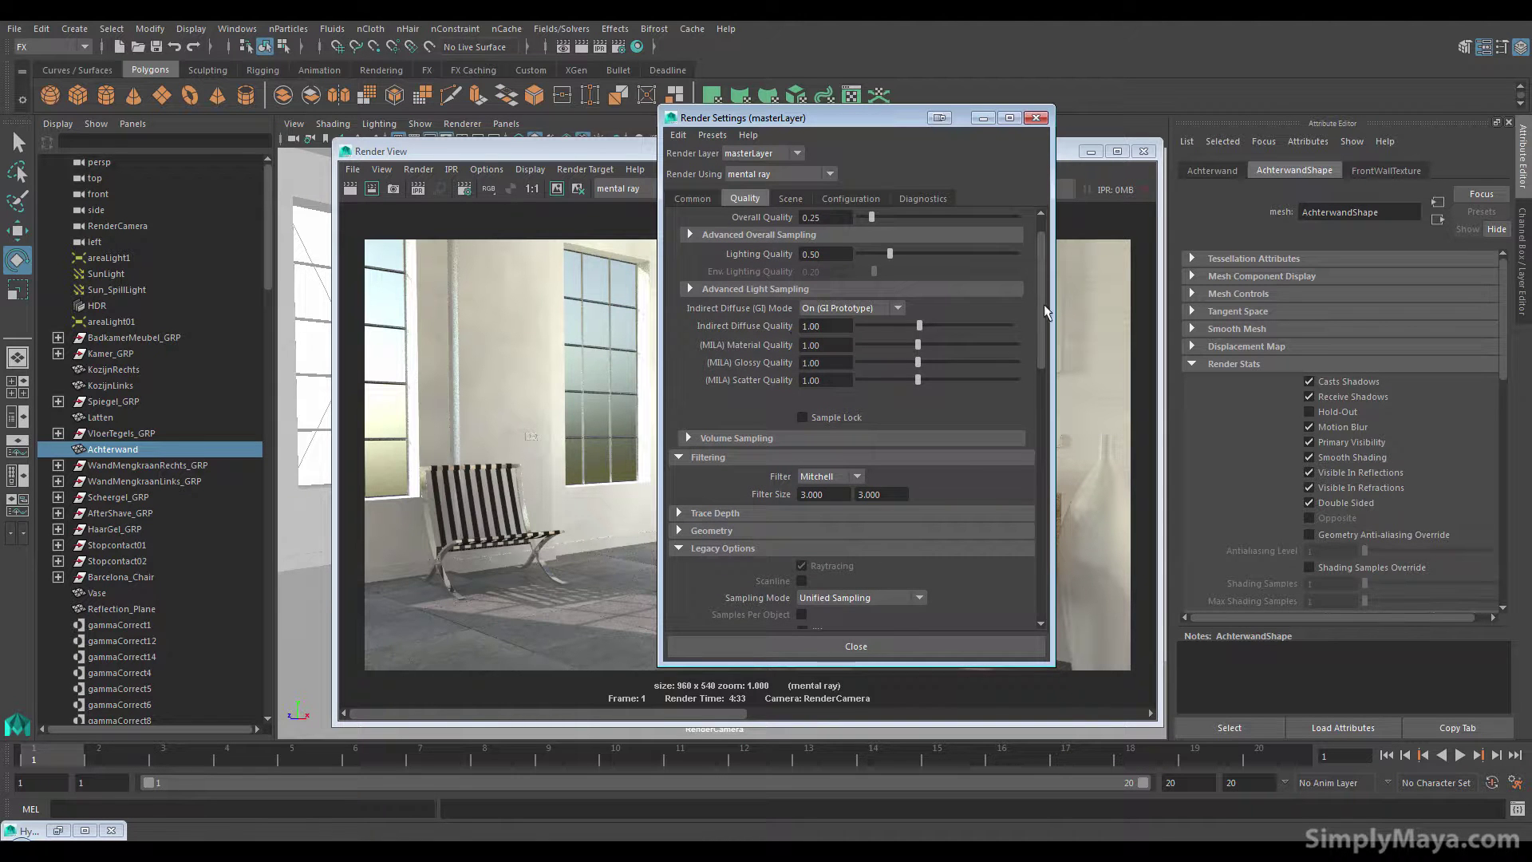
pyautogui.moveTo(1040, 316); pyautogui.dragTo(1042, 479)
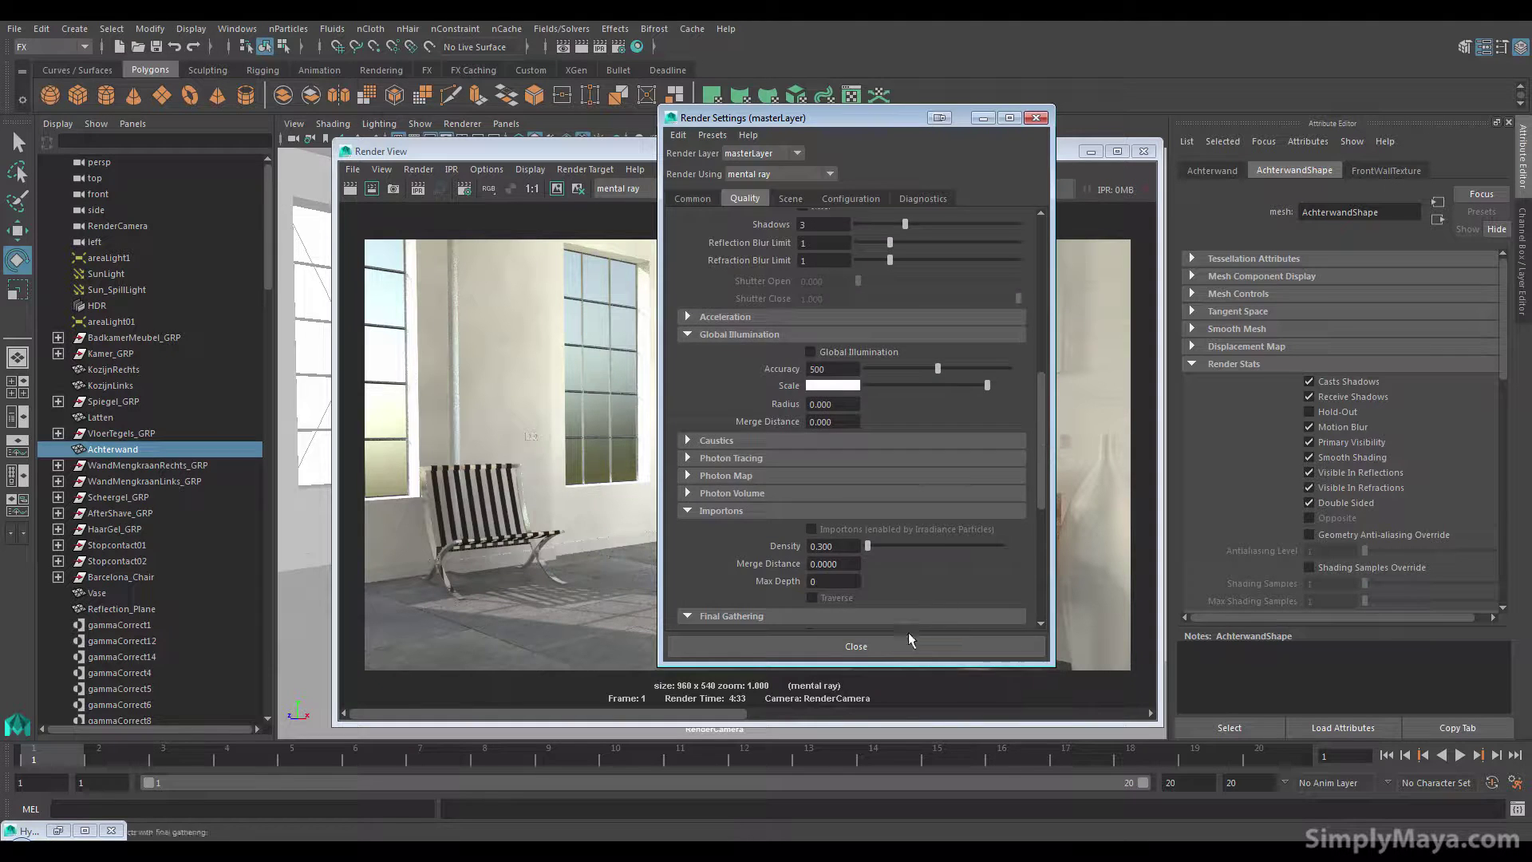
pyautogui.click(910, 644)
# - Turn on Emit Light for the HDR image-based lighting node
pyautogui.moveTo(616, 151); pyautogui.dragTo(670, 149)
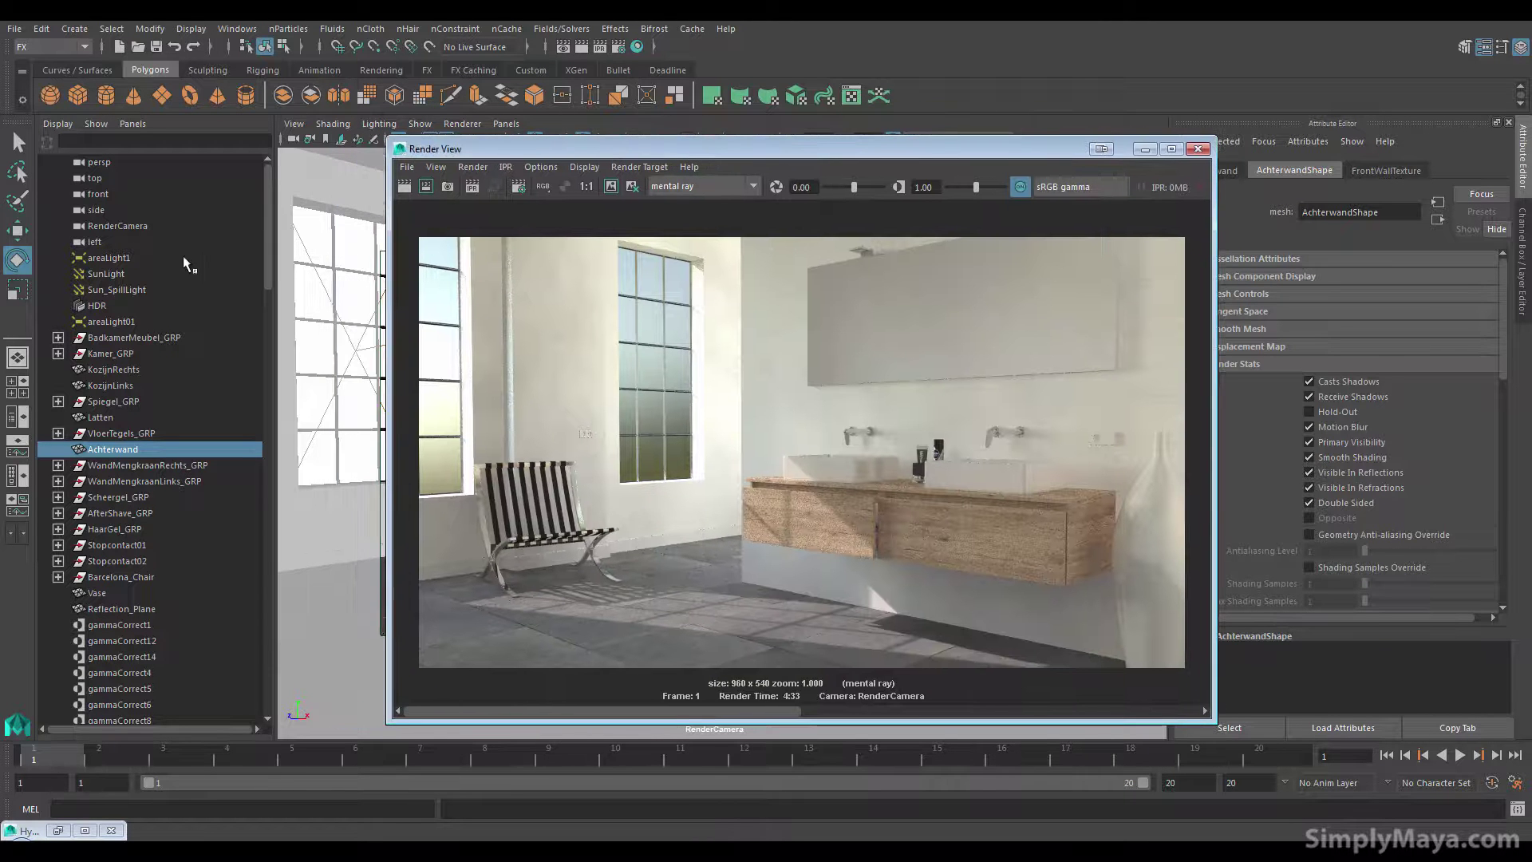
pyautogui.click(96, 306)
pyautogui.moveTo(772, 150); pyautogui.dragTo(628, 142)
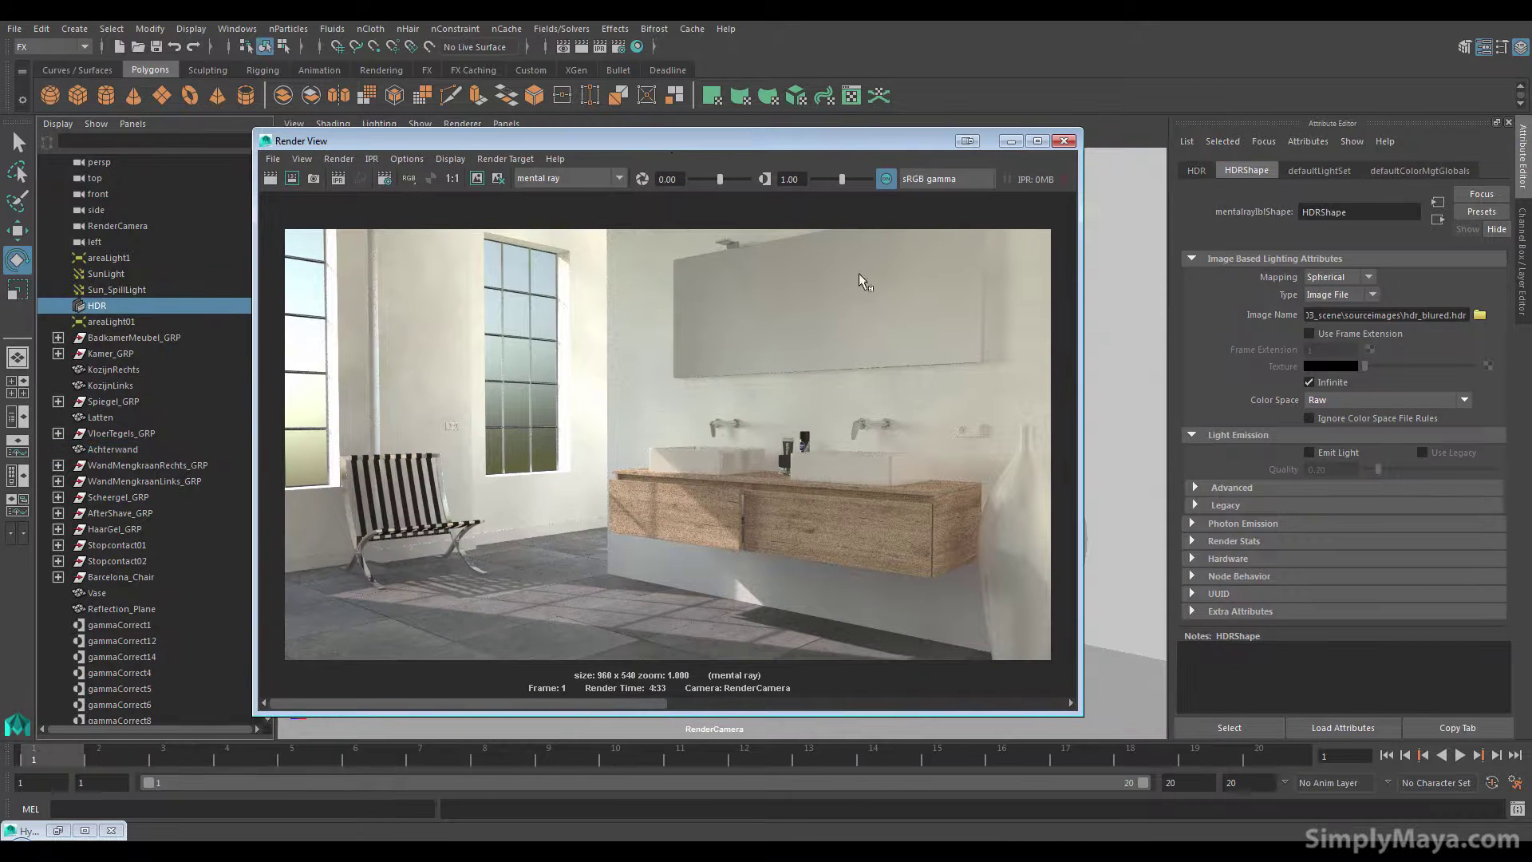
pyautogui.click(1243, 486)
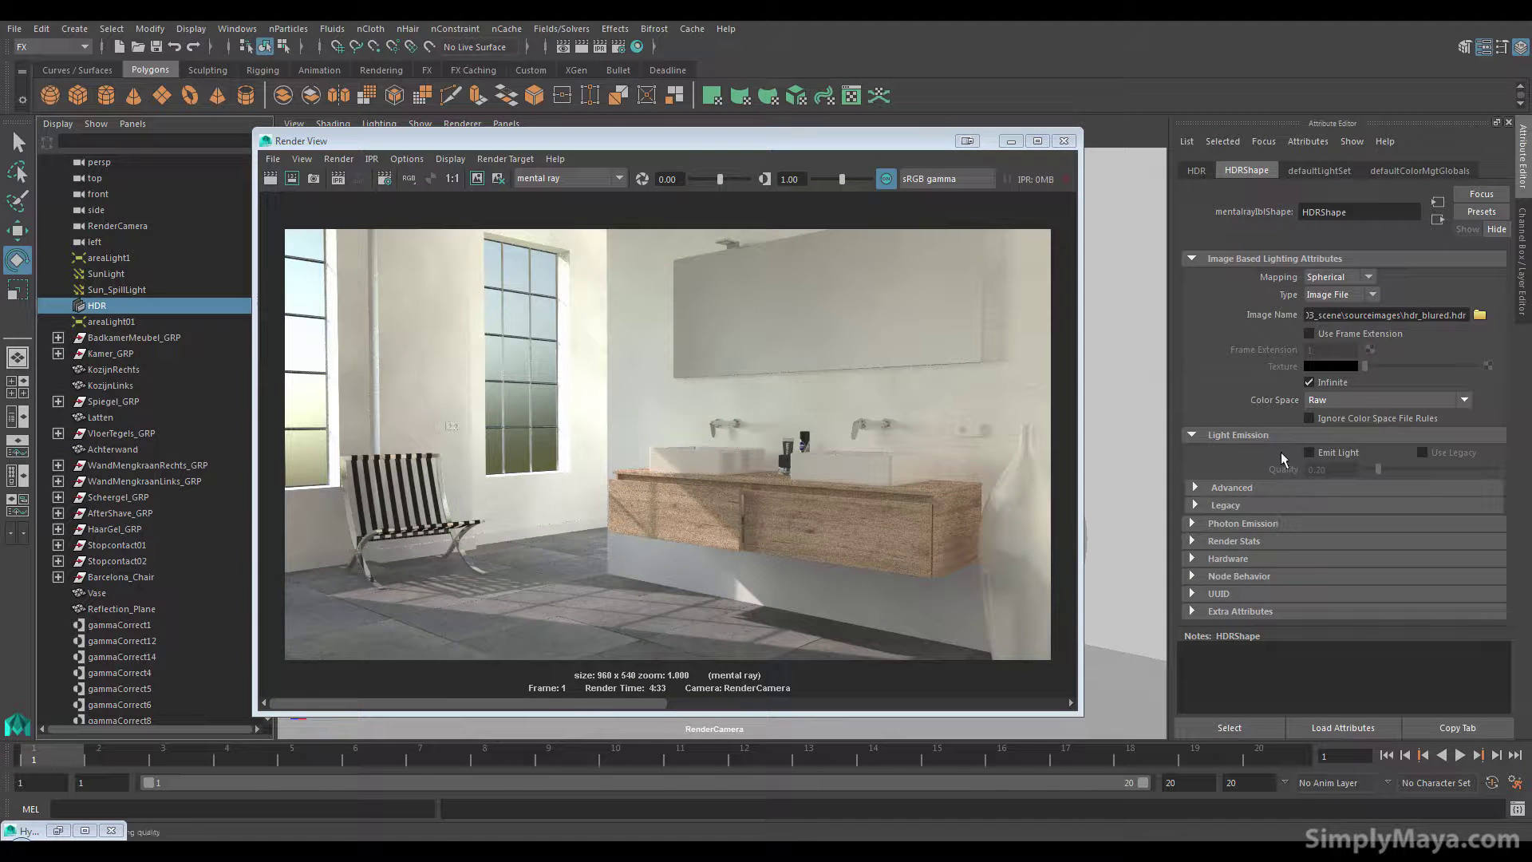
pyautogui.click(1333, 455)
# - Turn on Use Legacy for the HDR light emission, inspect the legacy quality and sample settings, and turn it off again
pyautogui.click(1421, 452)
pyautogui.click(1248, 490)
pyautogui.click(1248, 490)
pyautogui.click(1244, 505)
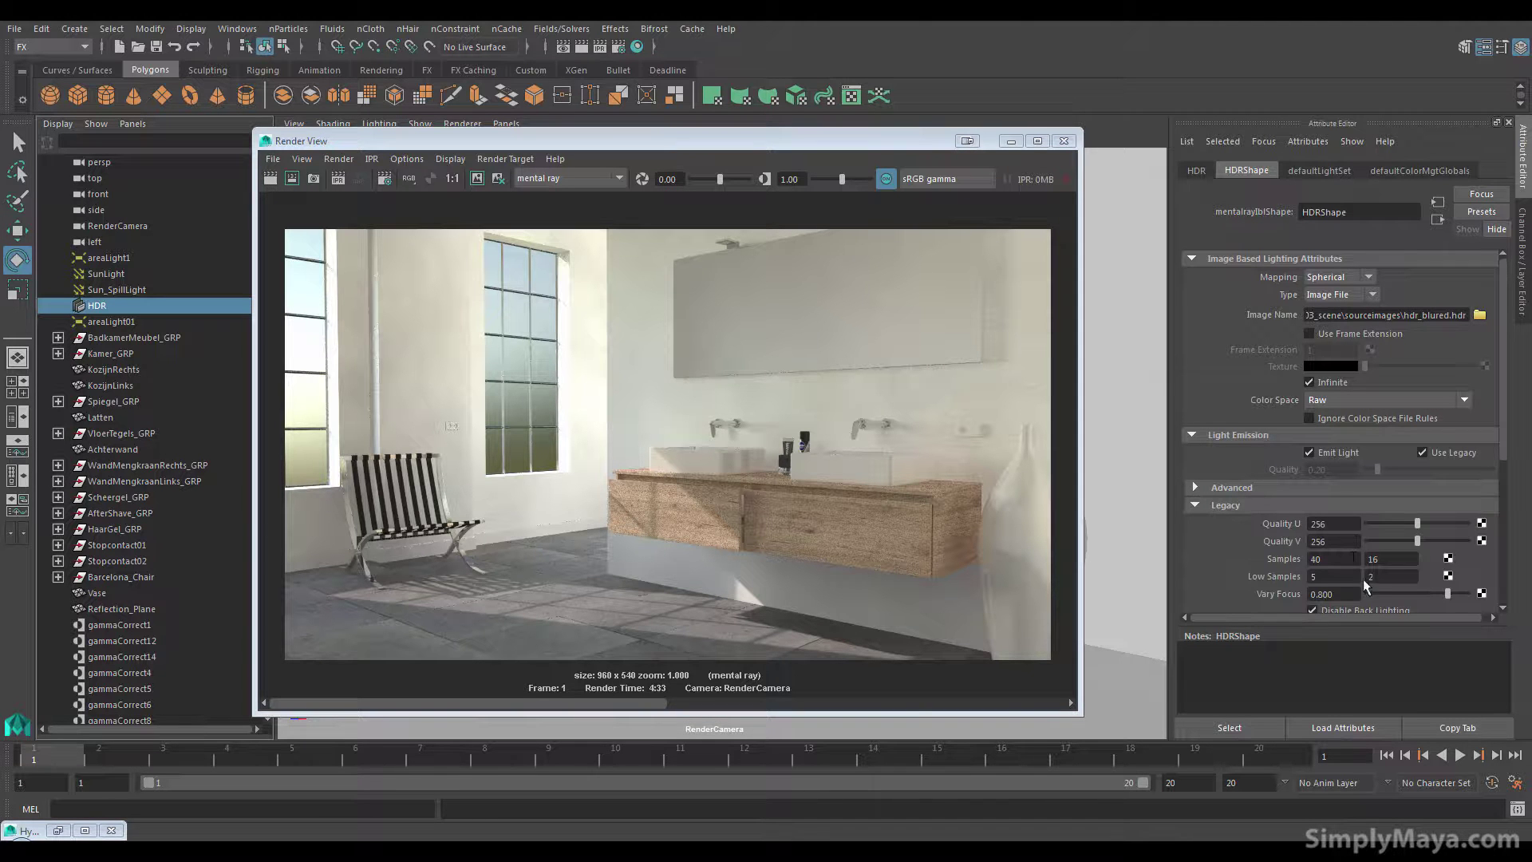
pyautogui.click(1434, 458)
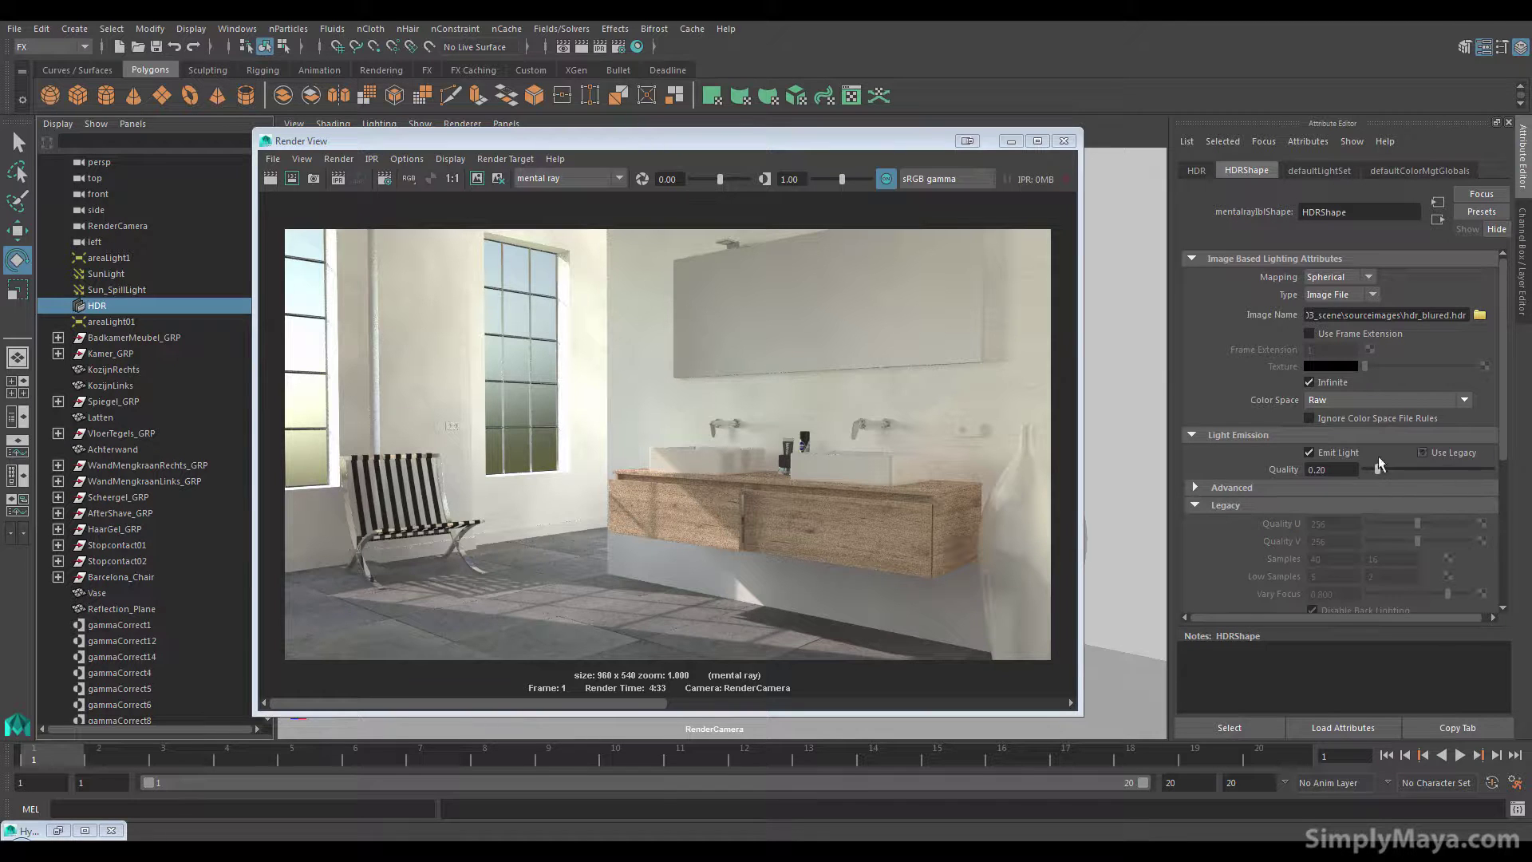
pyautogui.click(1233, 501)
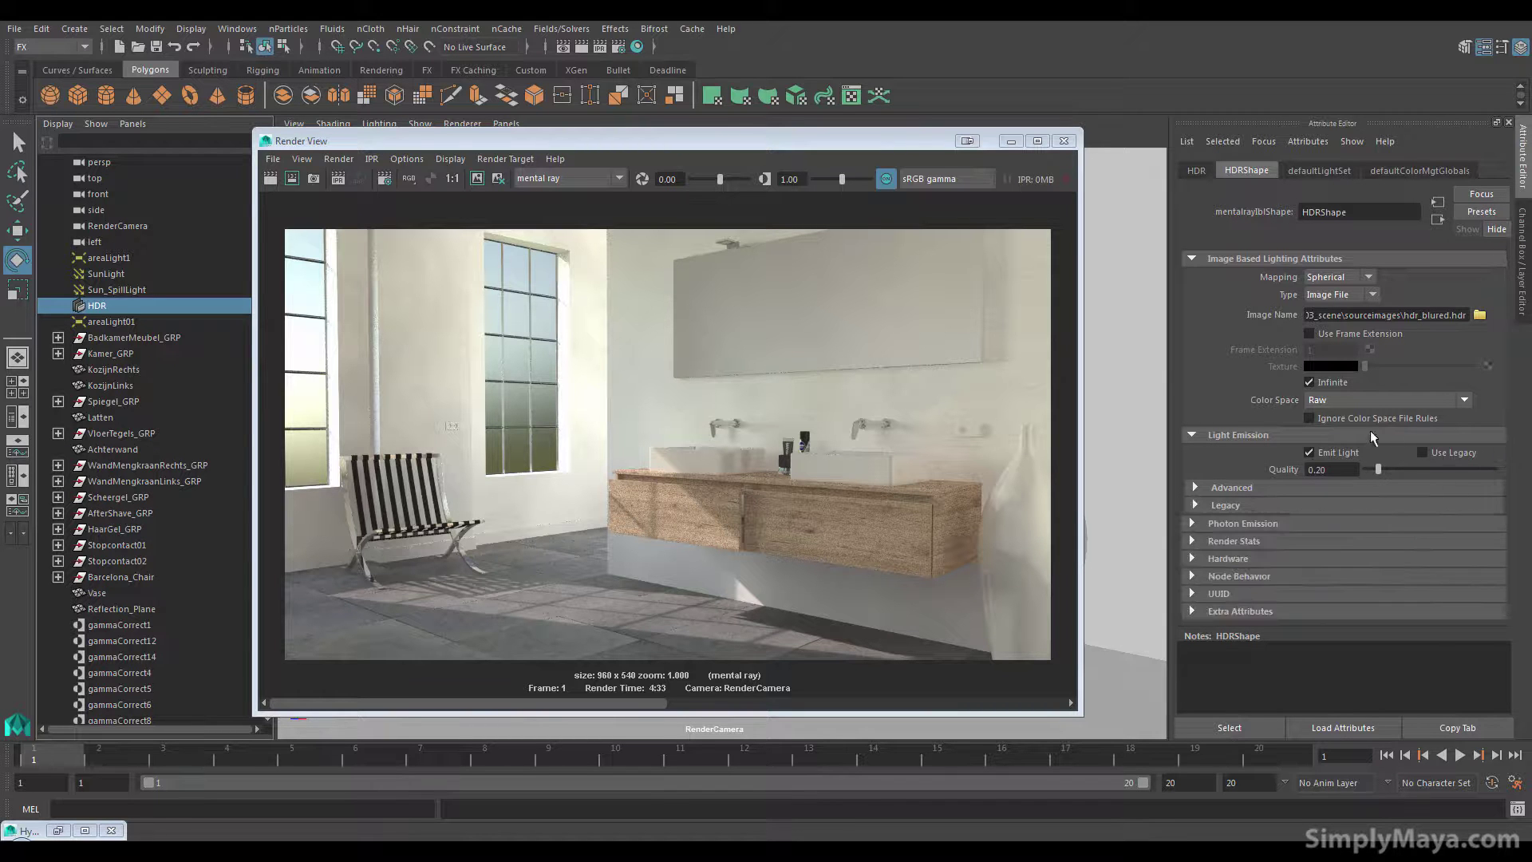
# - Inspect the HDR node's advanced light emission options and review the GI Prototype mode in the render quality settings
pyautogui.click(1236, 483)
pyautogui.click(1236, 484)
pyautogui.click(619, 47)
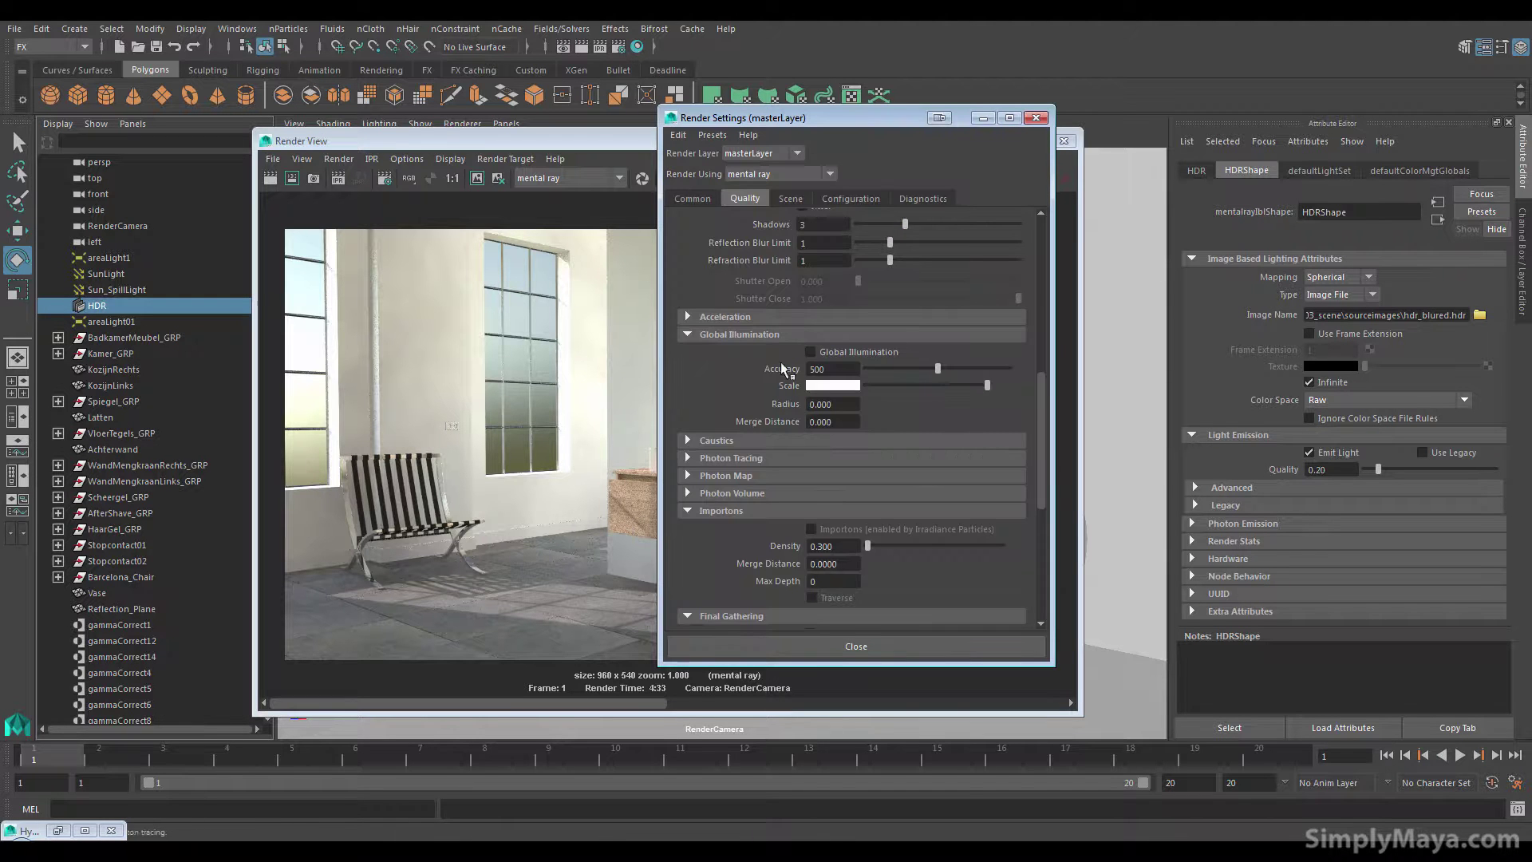
pyautogui.moveTo(1045, 398); pyautogui.dragTo(1038, 231)
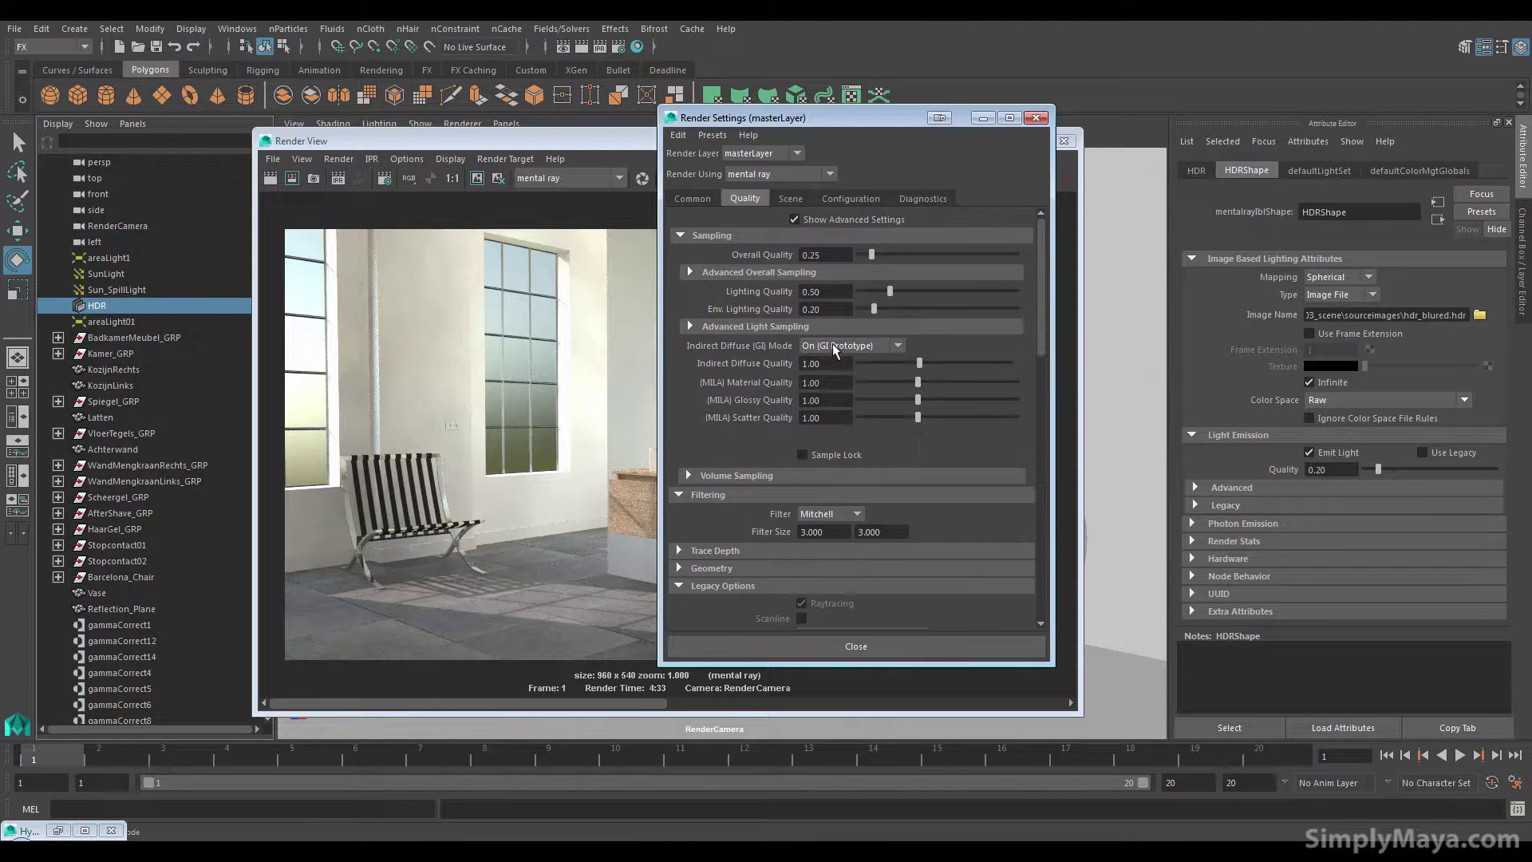
pyautogui.moveTo(1038, 329)
pyautogui.mouseDown()
pyautogui.moveTo(1030, 538)
pyautogui.moveTo(1022, 308)
pyautogui.mouseUp()
pyautogui.moveTo(790, 117); pyautogui.dragTo(1010, 113)
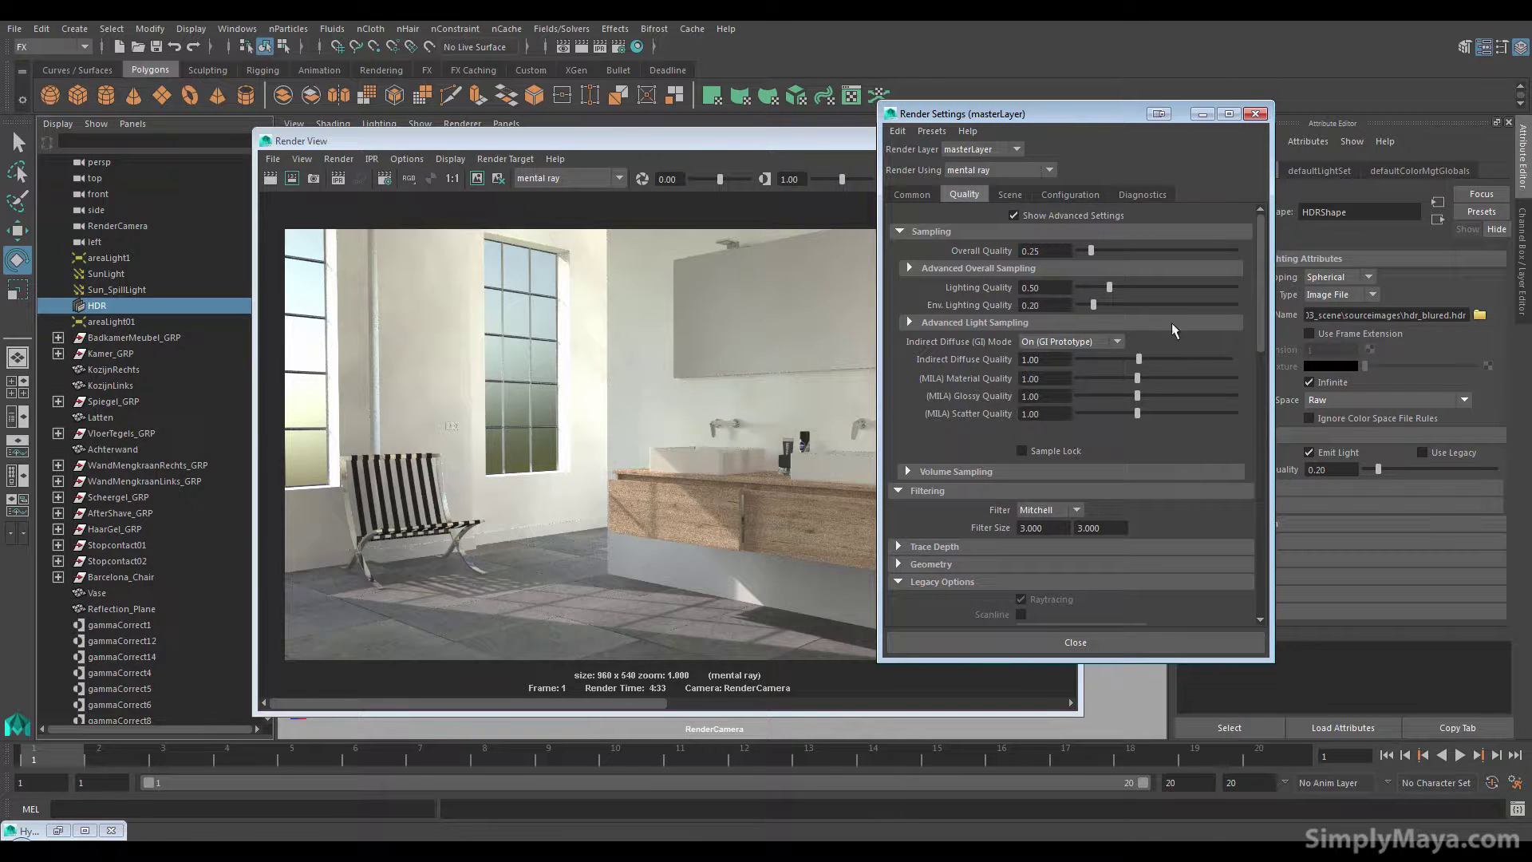
pyautogui.click(1254, 115)
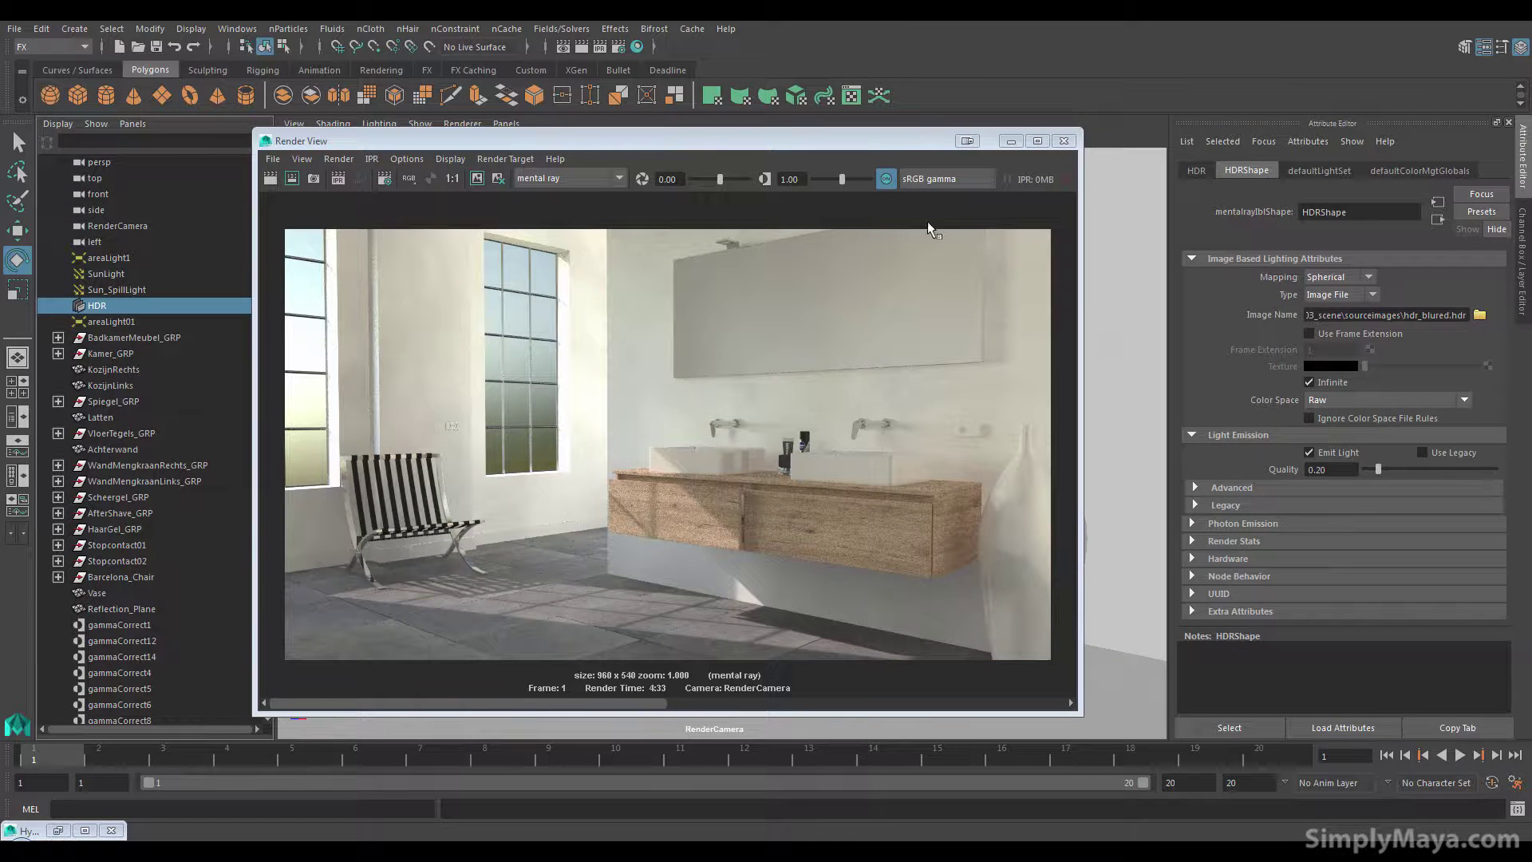
# - Store the current image in the Render View and render the bathroom scene again with the new light settings
pyautogui.moveTo(814, 141); pyautogui.dragTo(852, 568)
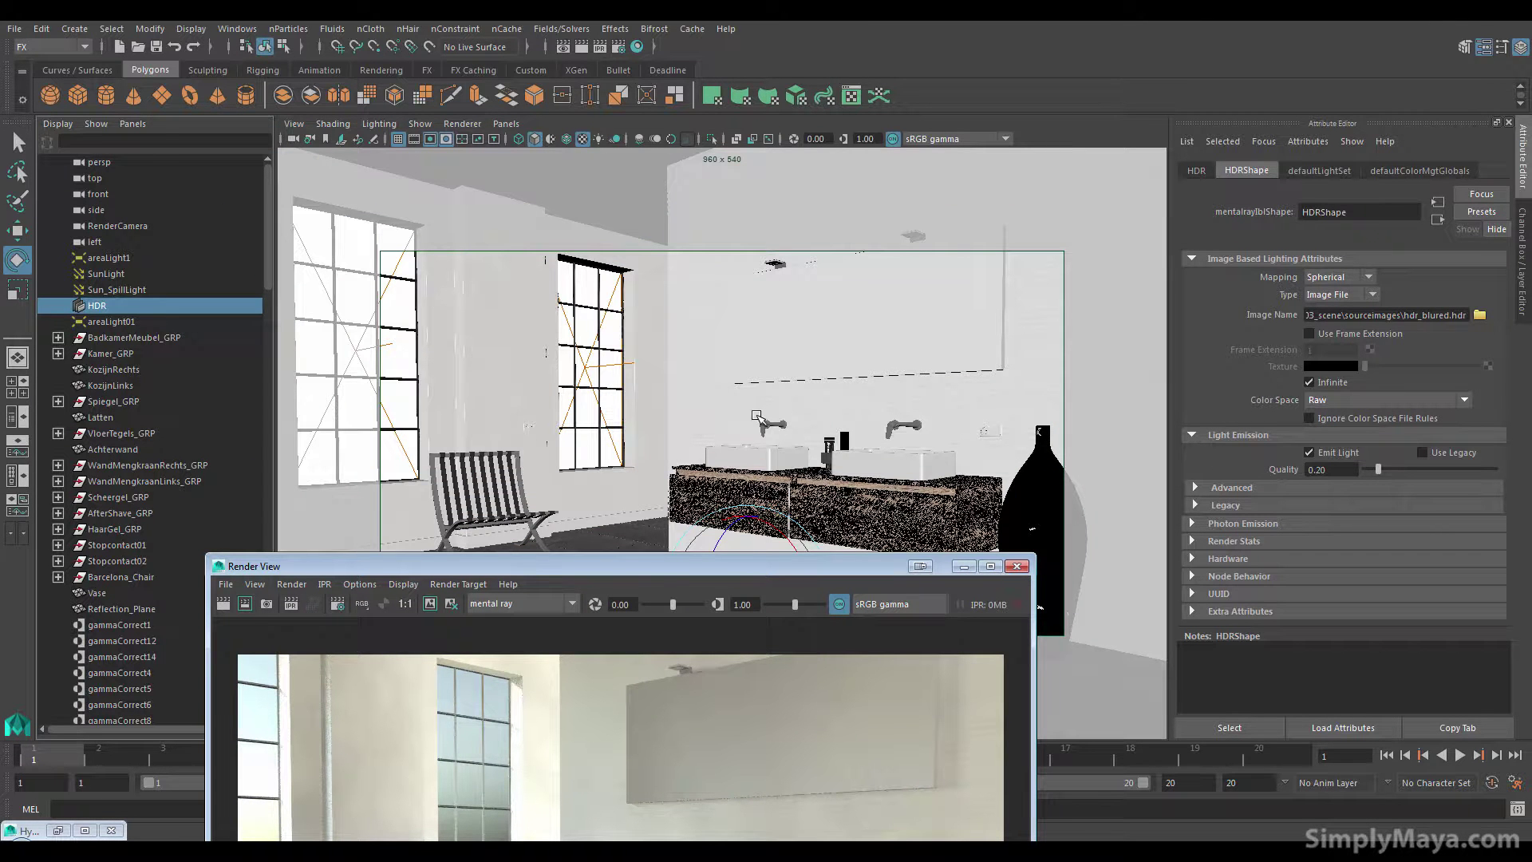
pyautogui.moveTo(667, 564); pyautogui.dragTo(722, 193)
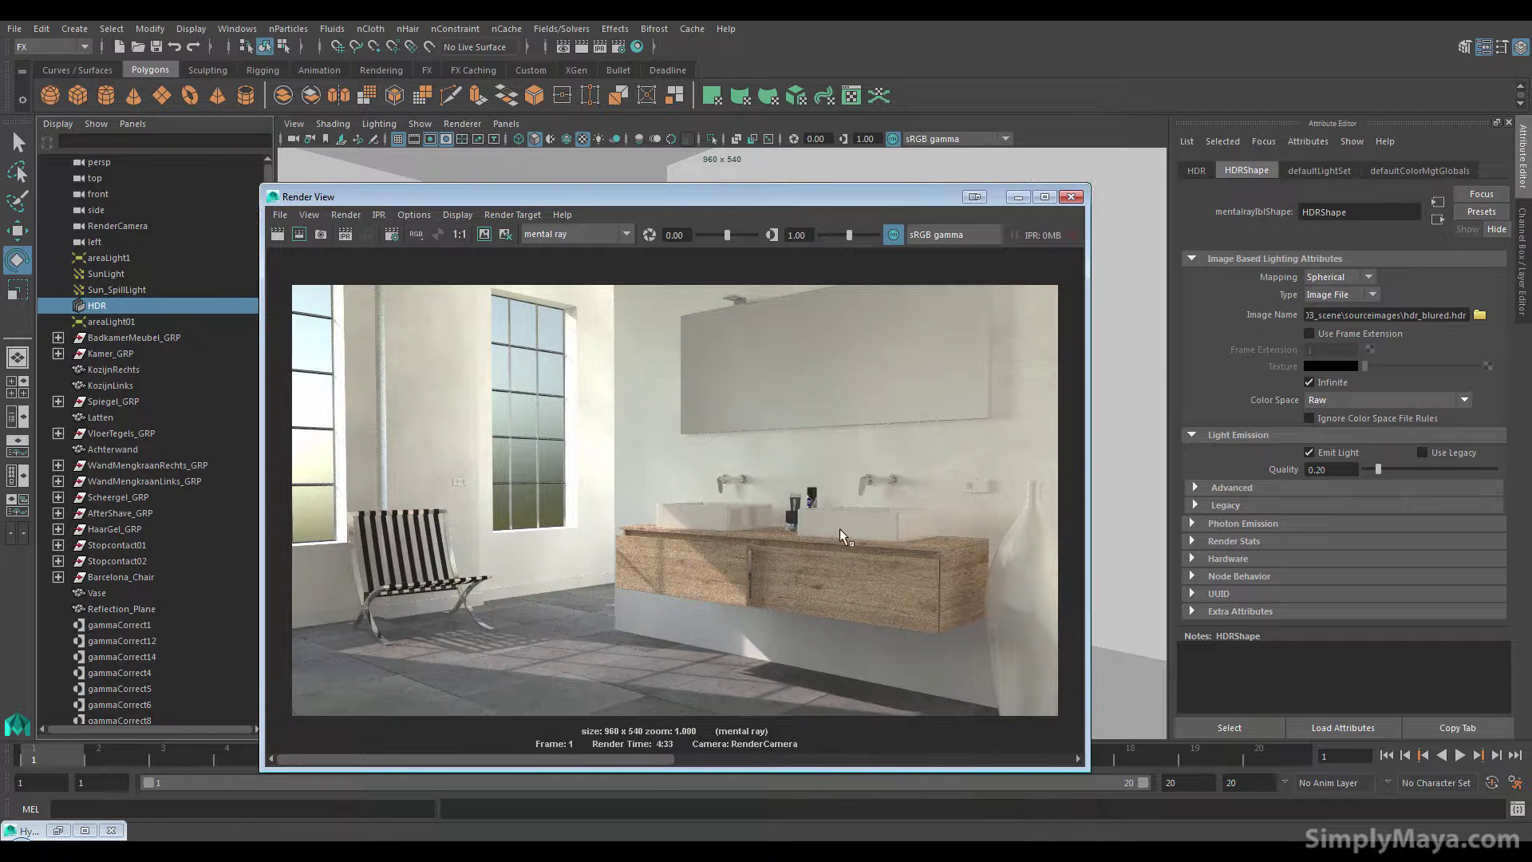
pyautogui.click(484, 234)
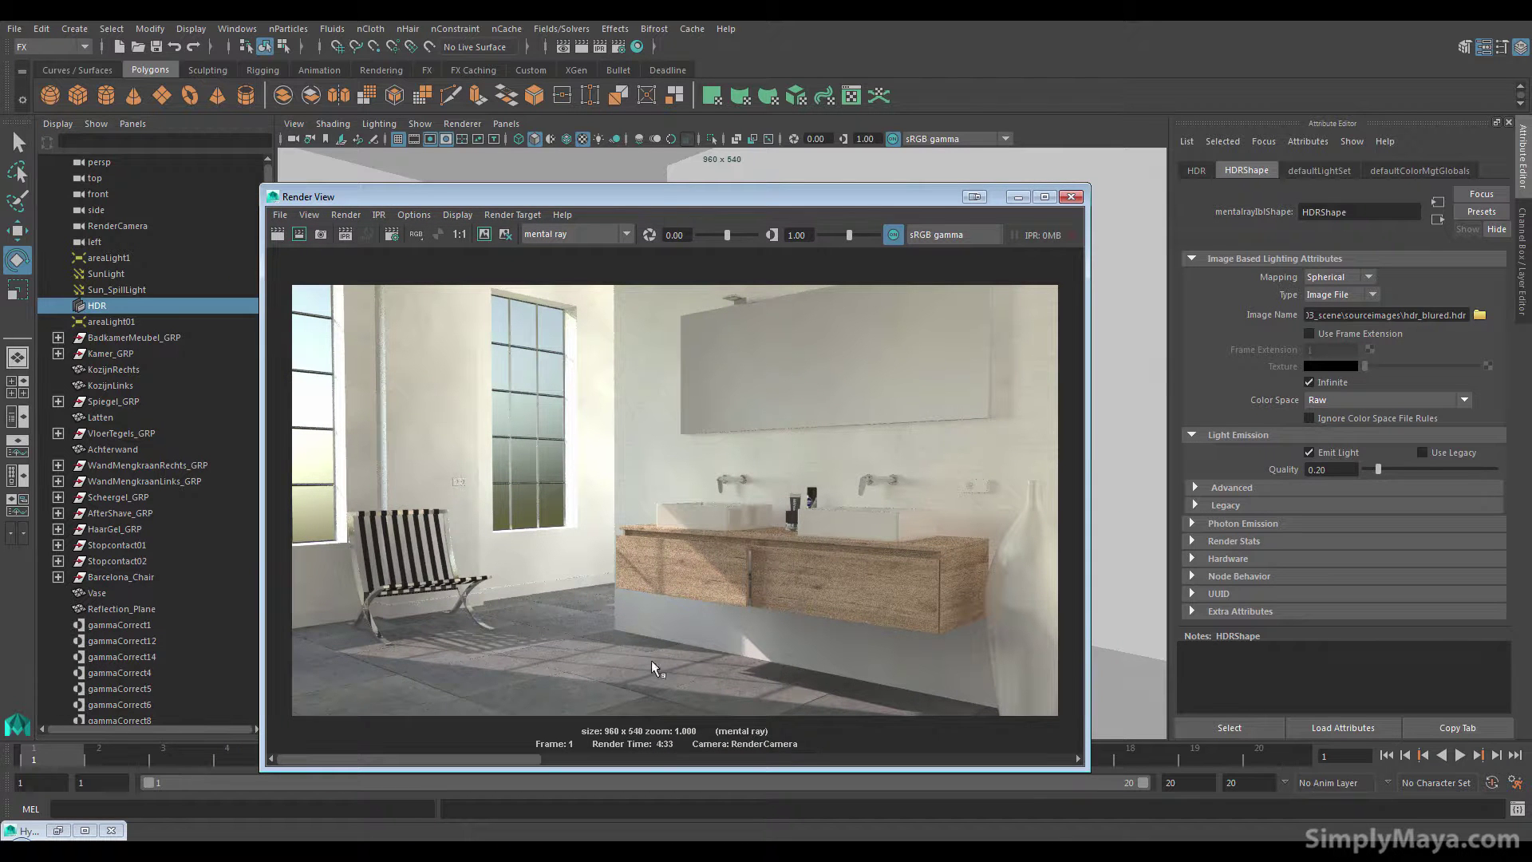
pyautogui.click(278, 235)
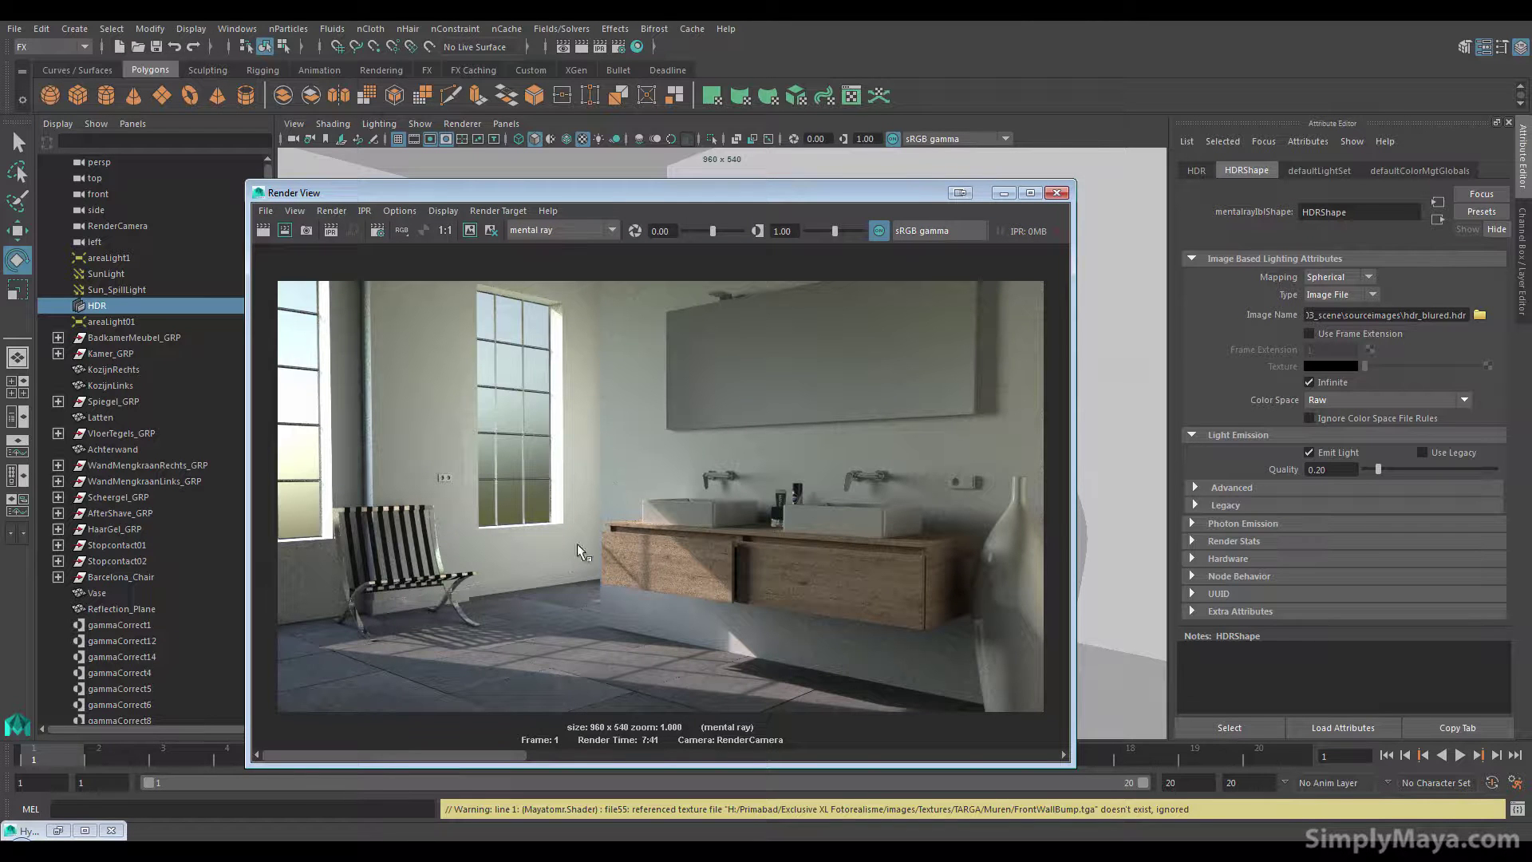
# - Check the Indirect Diffuse (GI) Mode in the render settings and compare the new render with the previously stored one
pyautogui.click(622, 48)
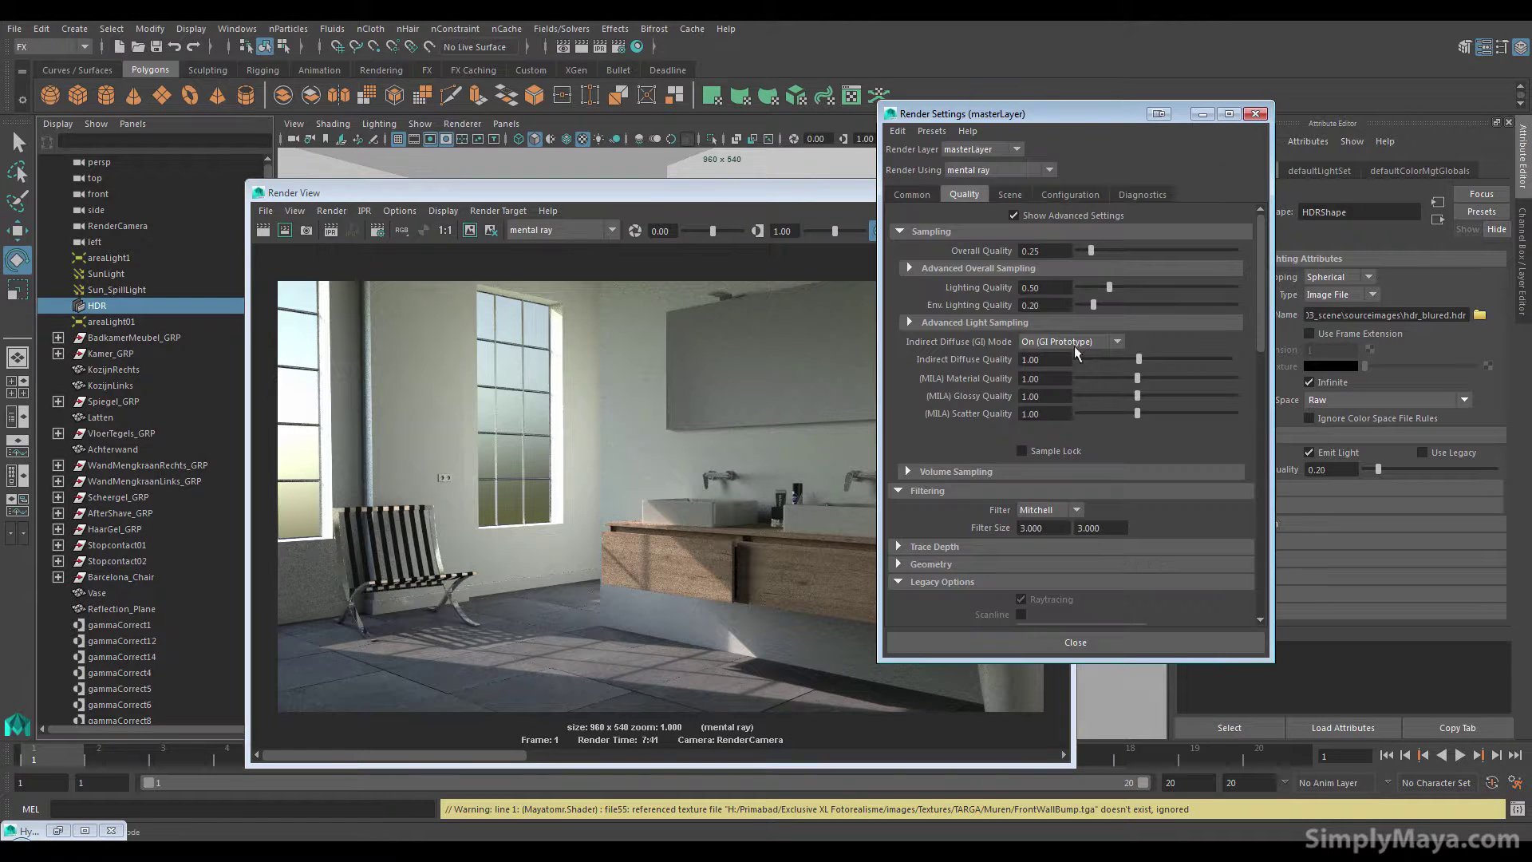
pyautogui.click(649, 195)
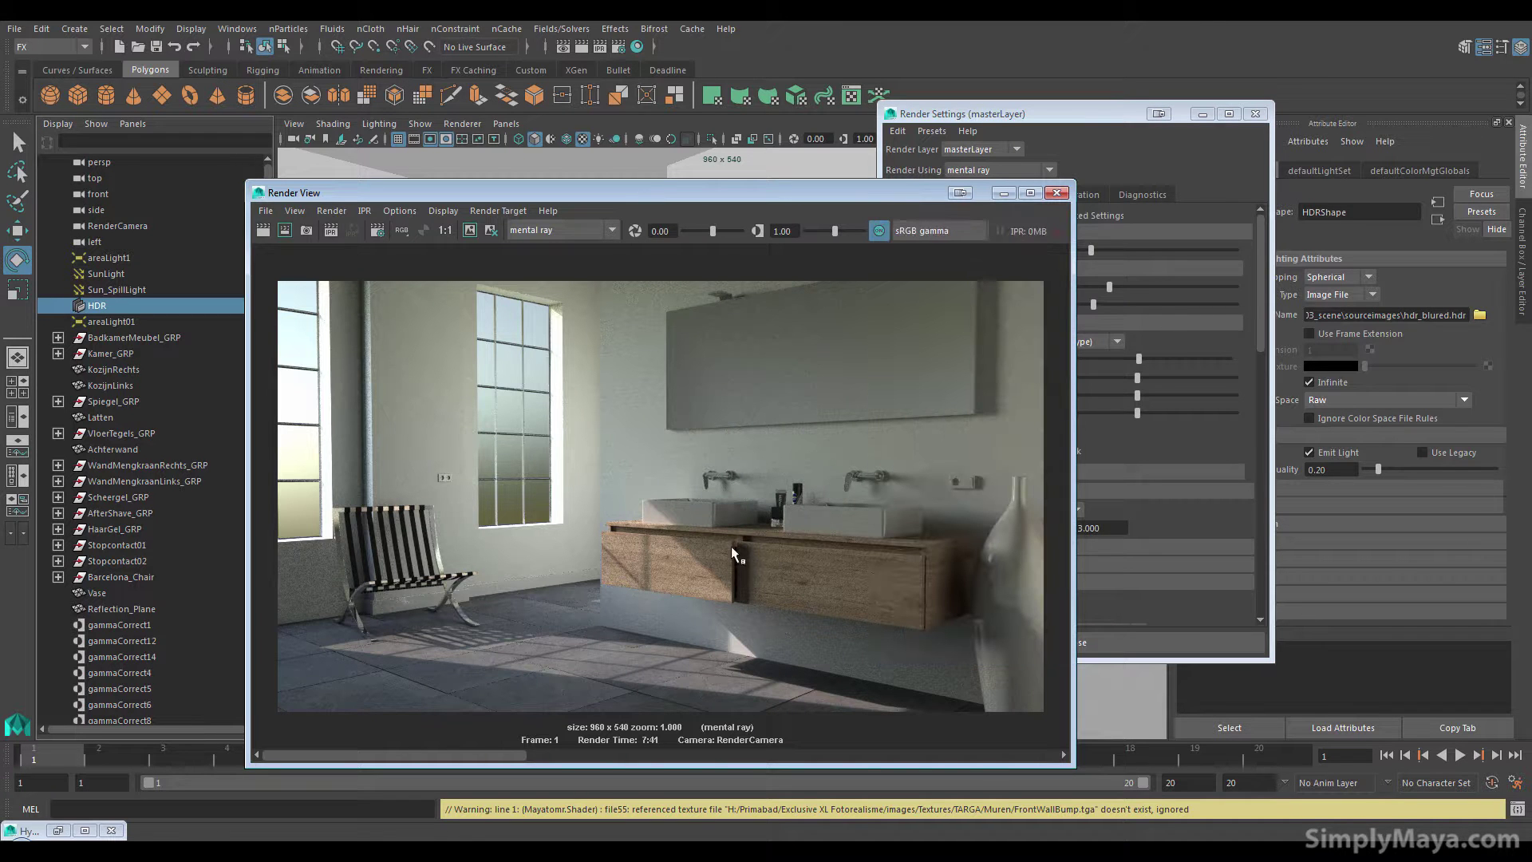
pyautogui.click(537, 752)
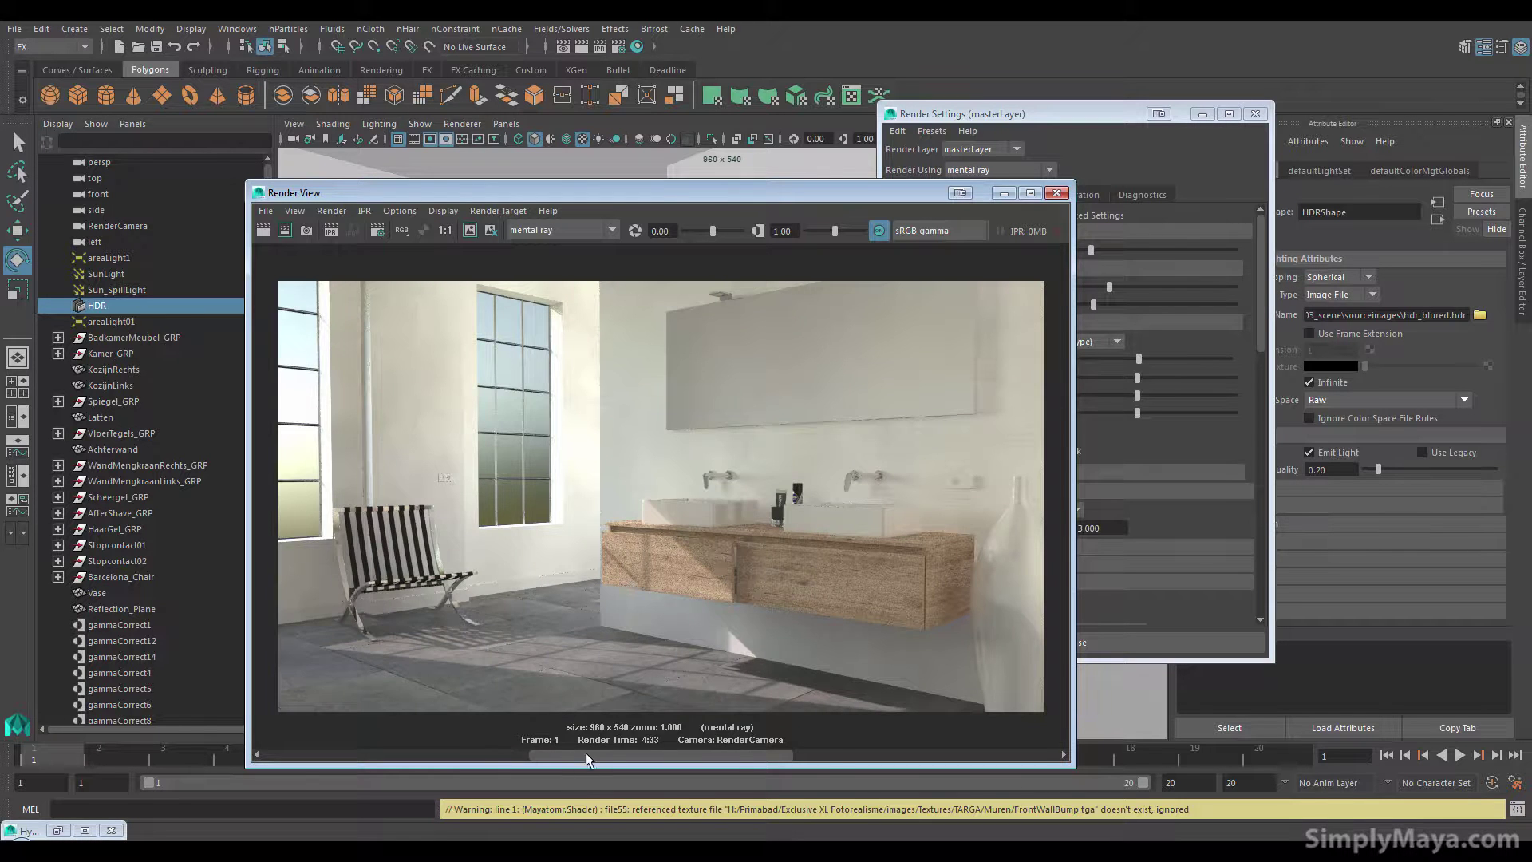
# - View the stored curtain render with the Raw view transform, return to the newest render, and restore sRGB gamma
pyautogui.moveTo(586, 753); pyautogui.dragTo(835, 732)
pyautogui.click(922, 233)
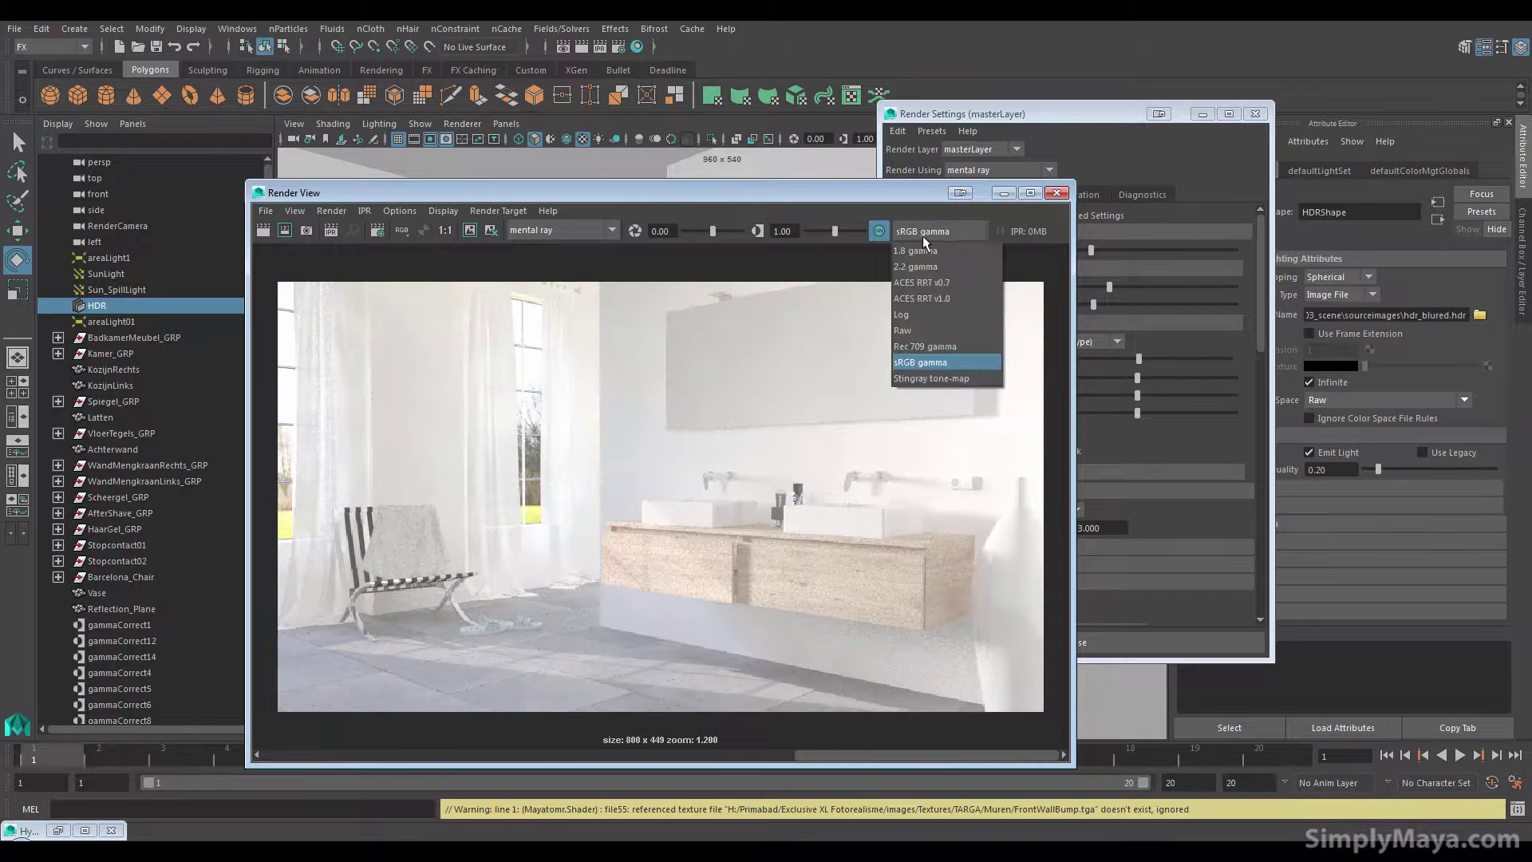
pyautogui.click(941, 329)
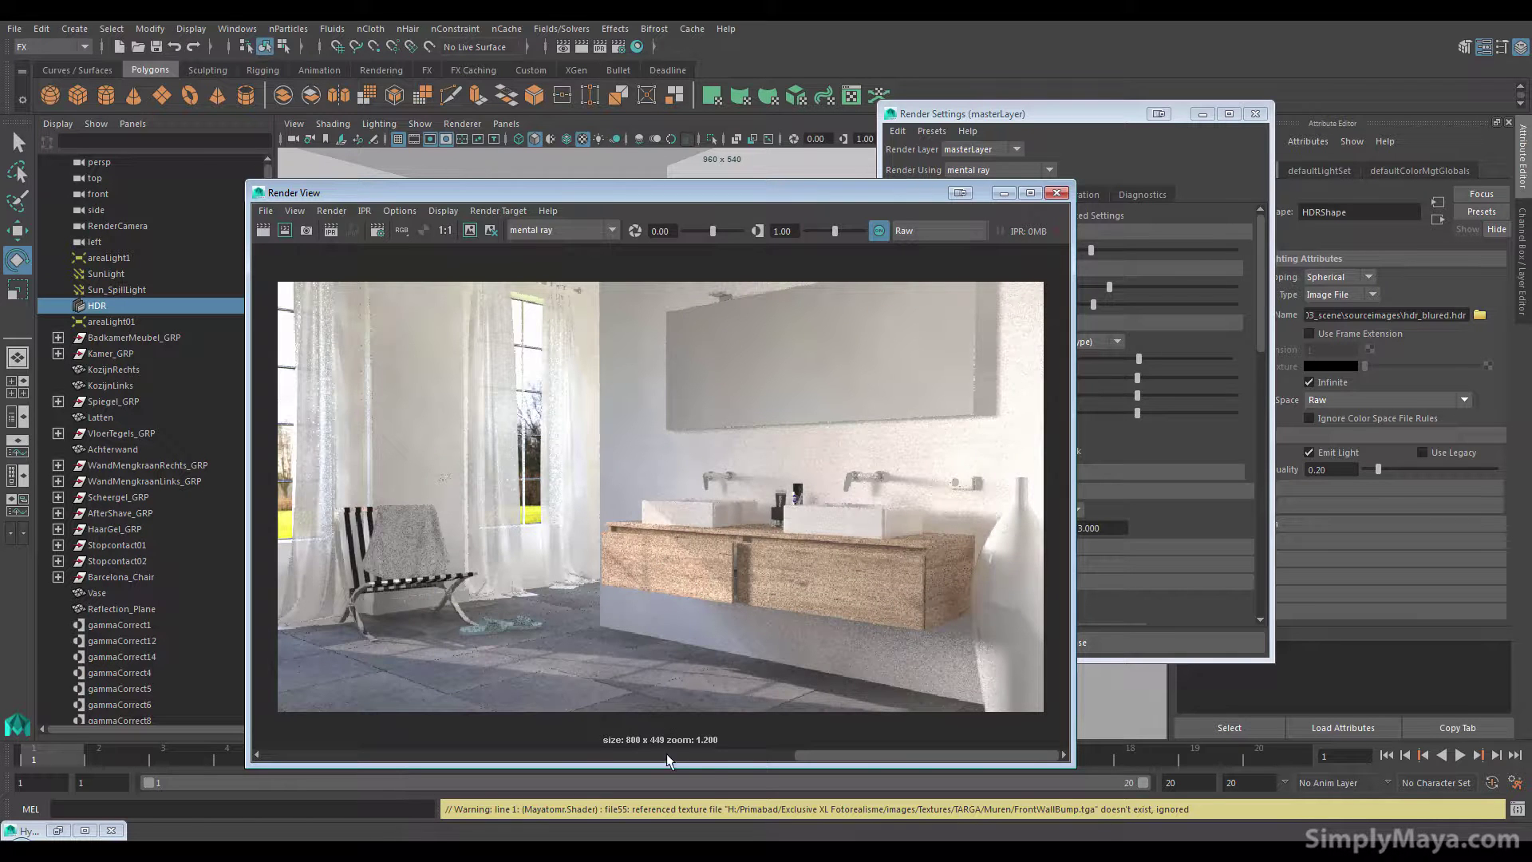
pyautogui.click(702, 753)
pyautogui.click(725, 753)
pyautogui.click(936, 233)
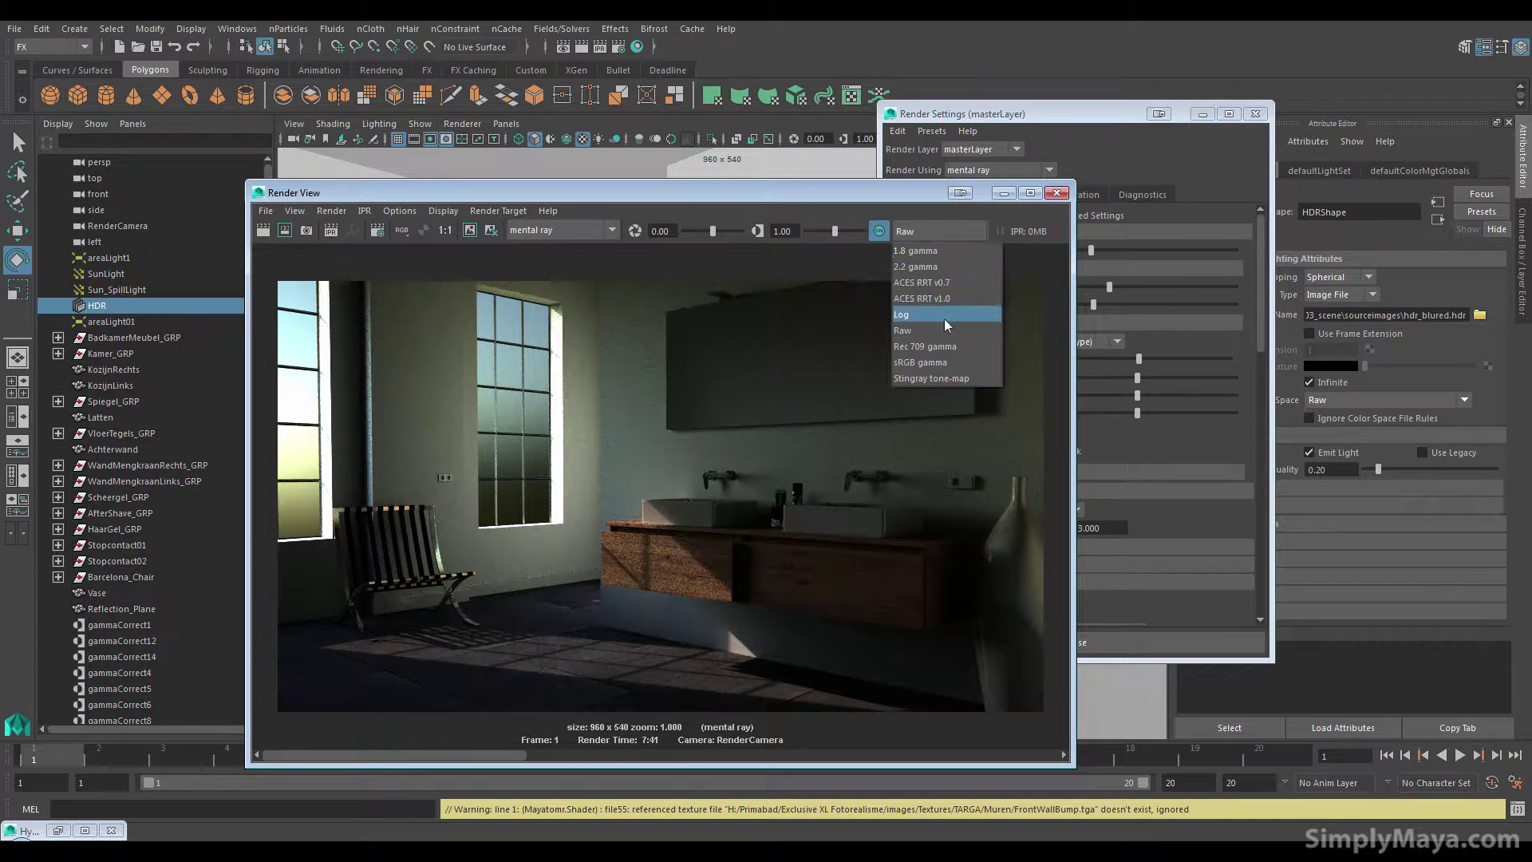
pyautogui.click(926, 362)
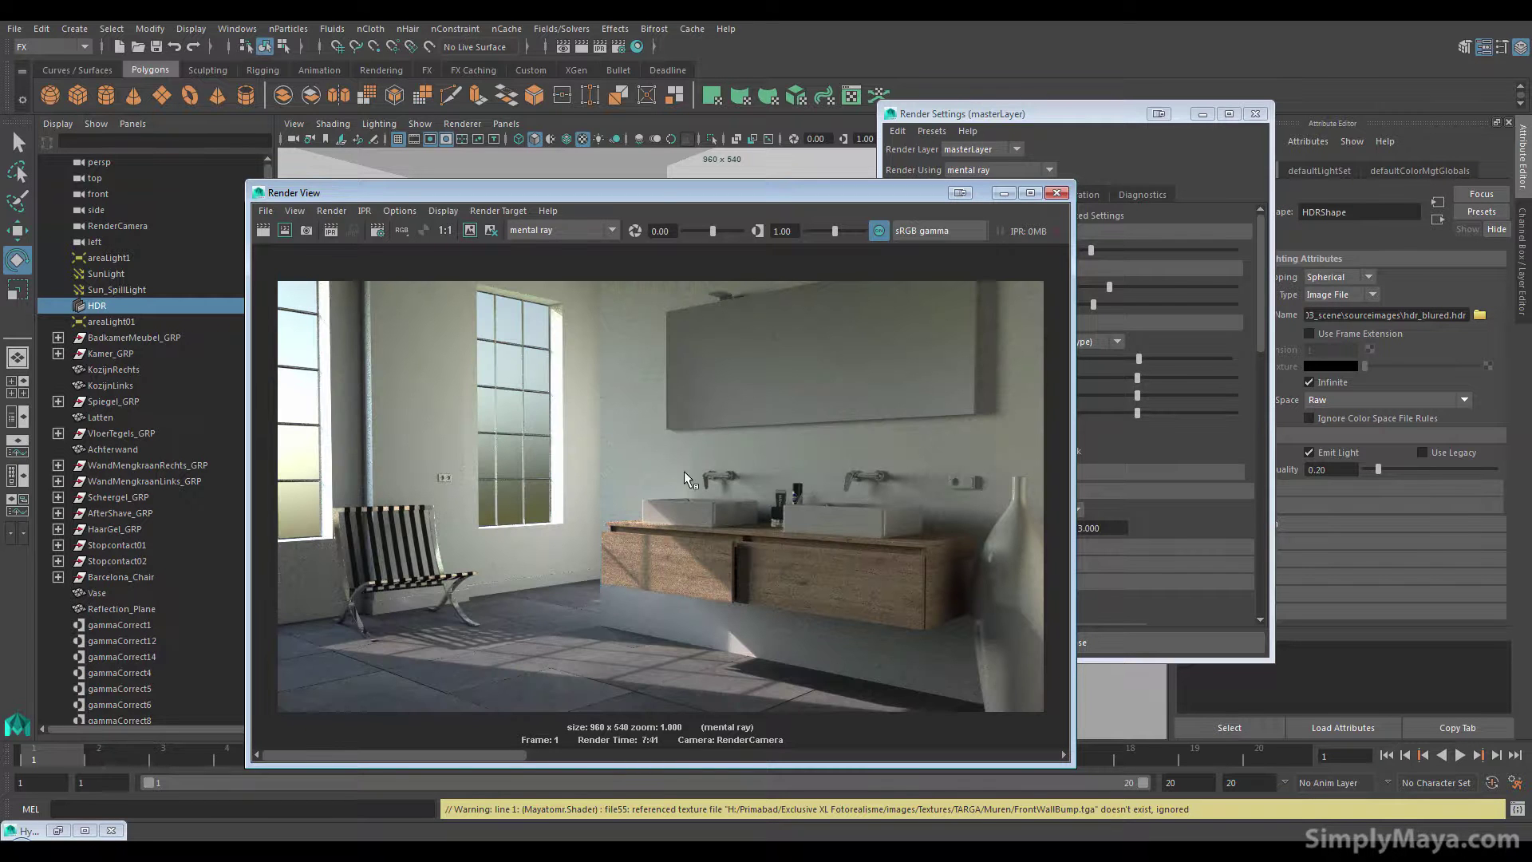
# - Compare the newest render and its render time with the previous stored render, ending on the newest one
pyautogui.moveTo(709, 202); pyautogui.dragTo(660, 169)
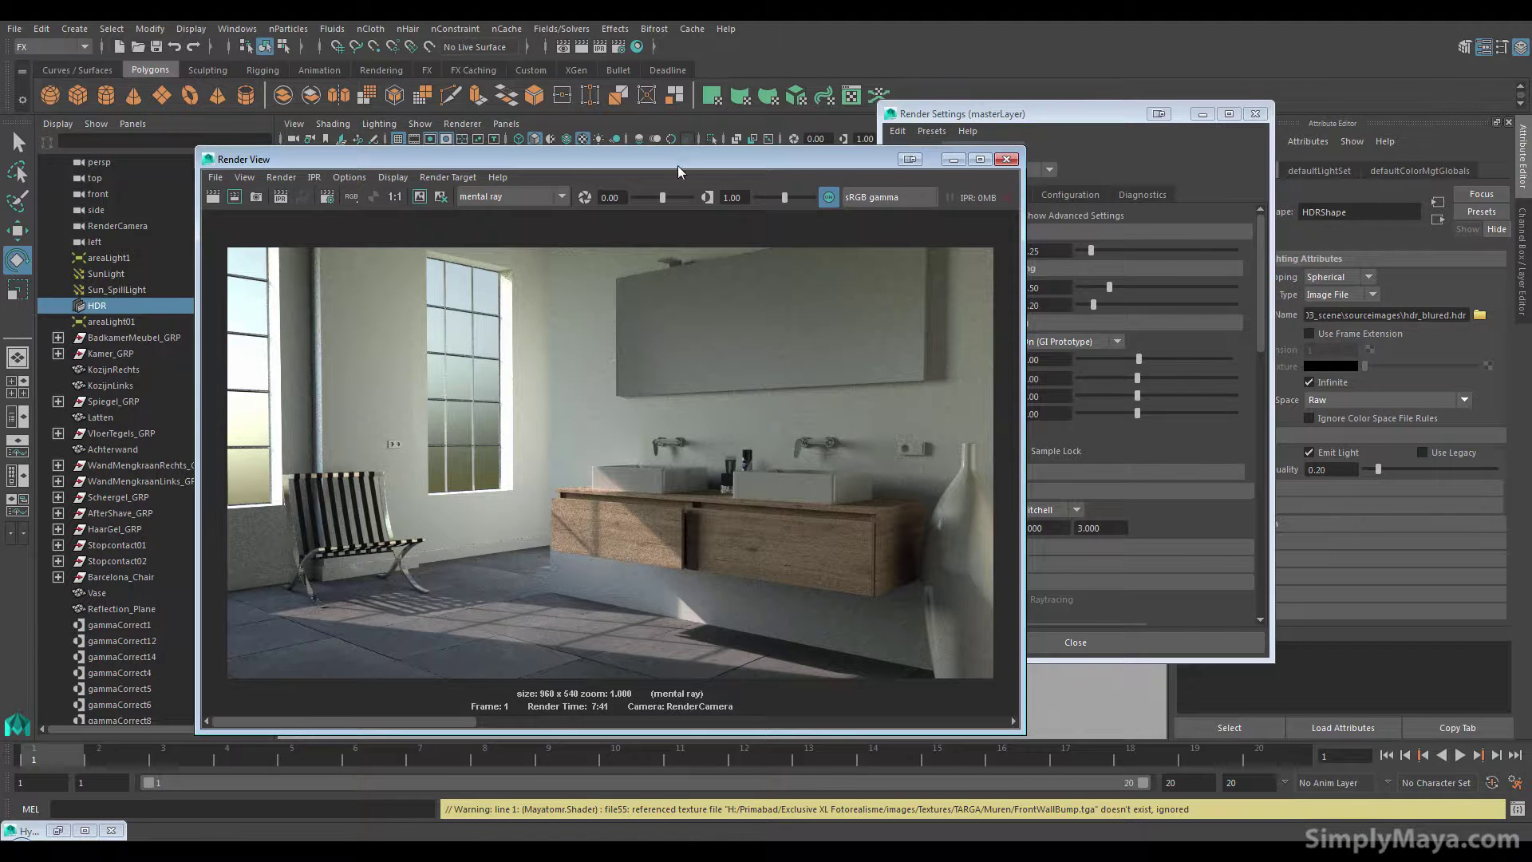
pyautogui.moveTo(677, 167); pyautogui.dragTo(668, 153)
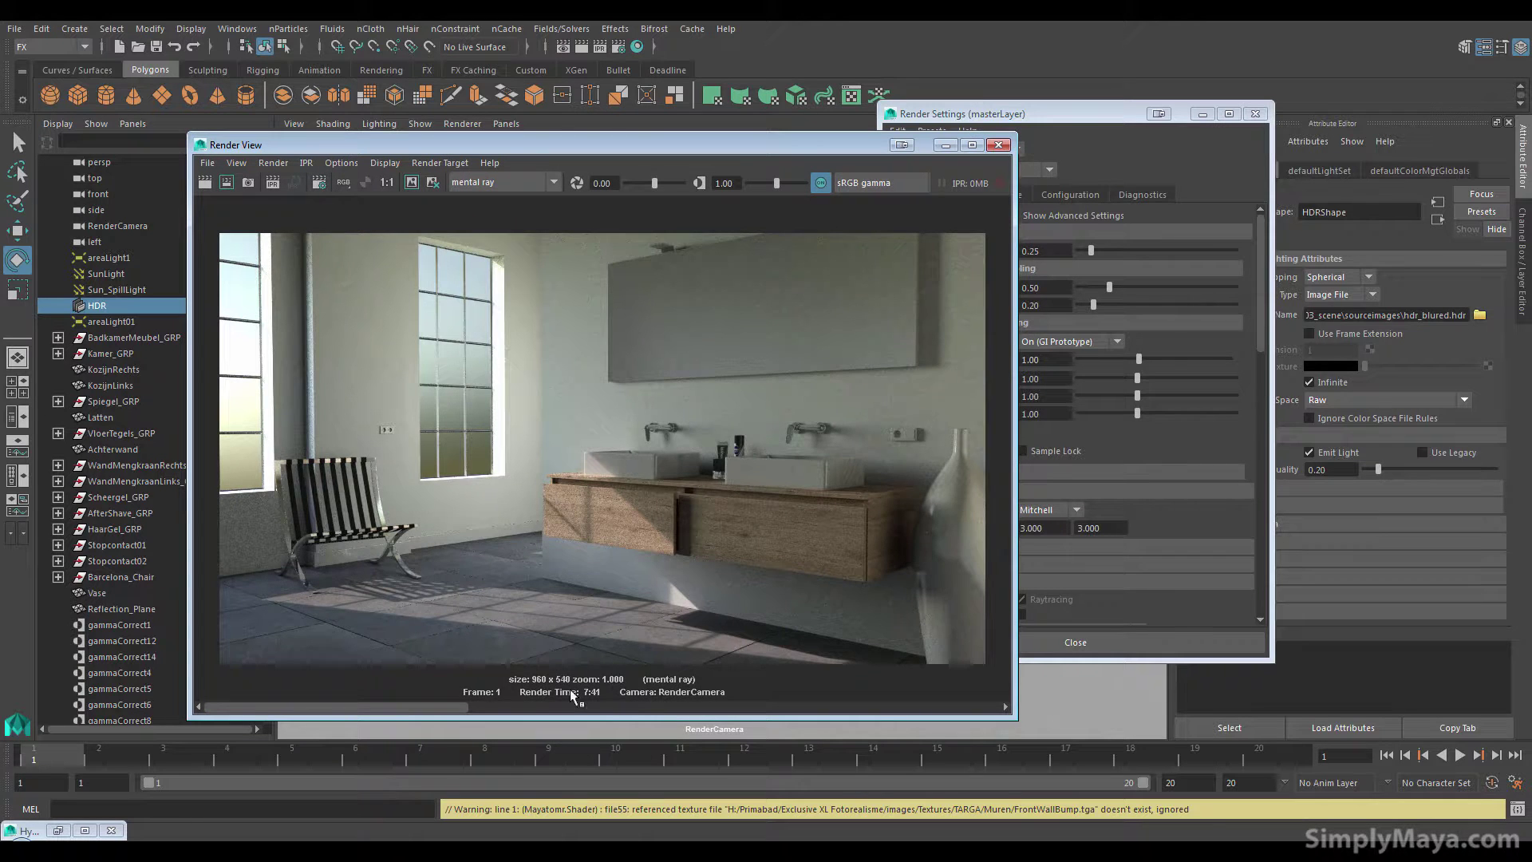
pyautogui.click(558, 705)
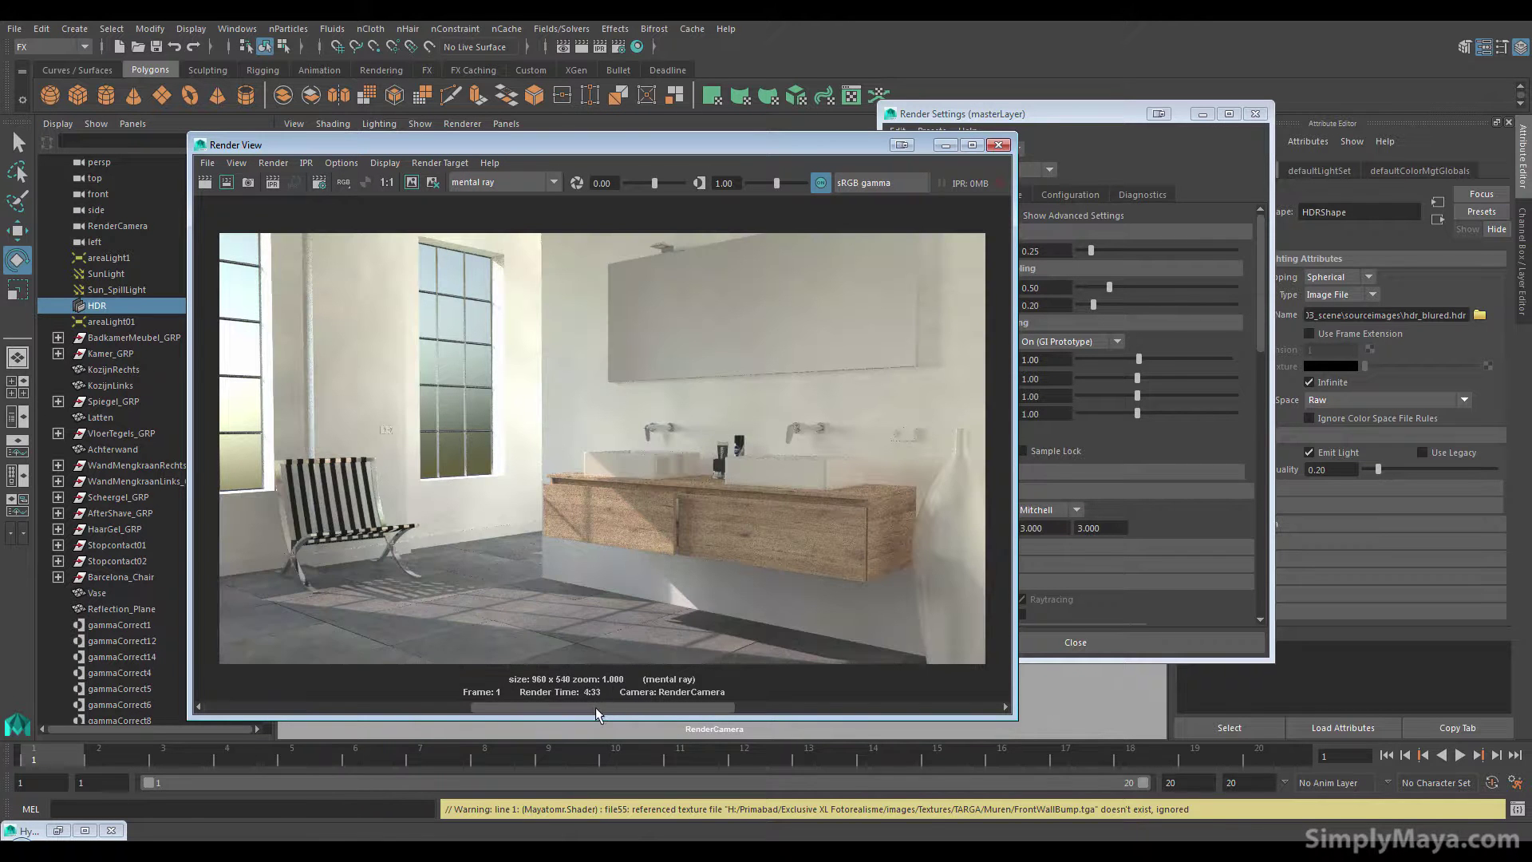
pyautogui.click(310, 707)
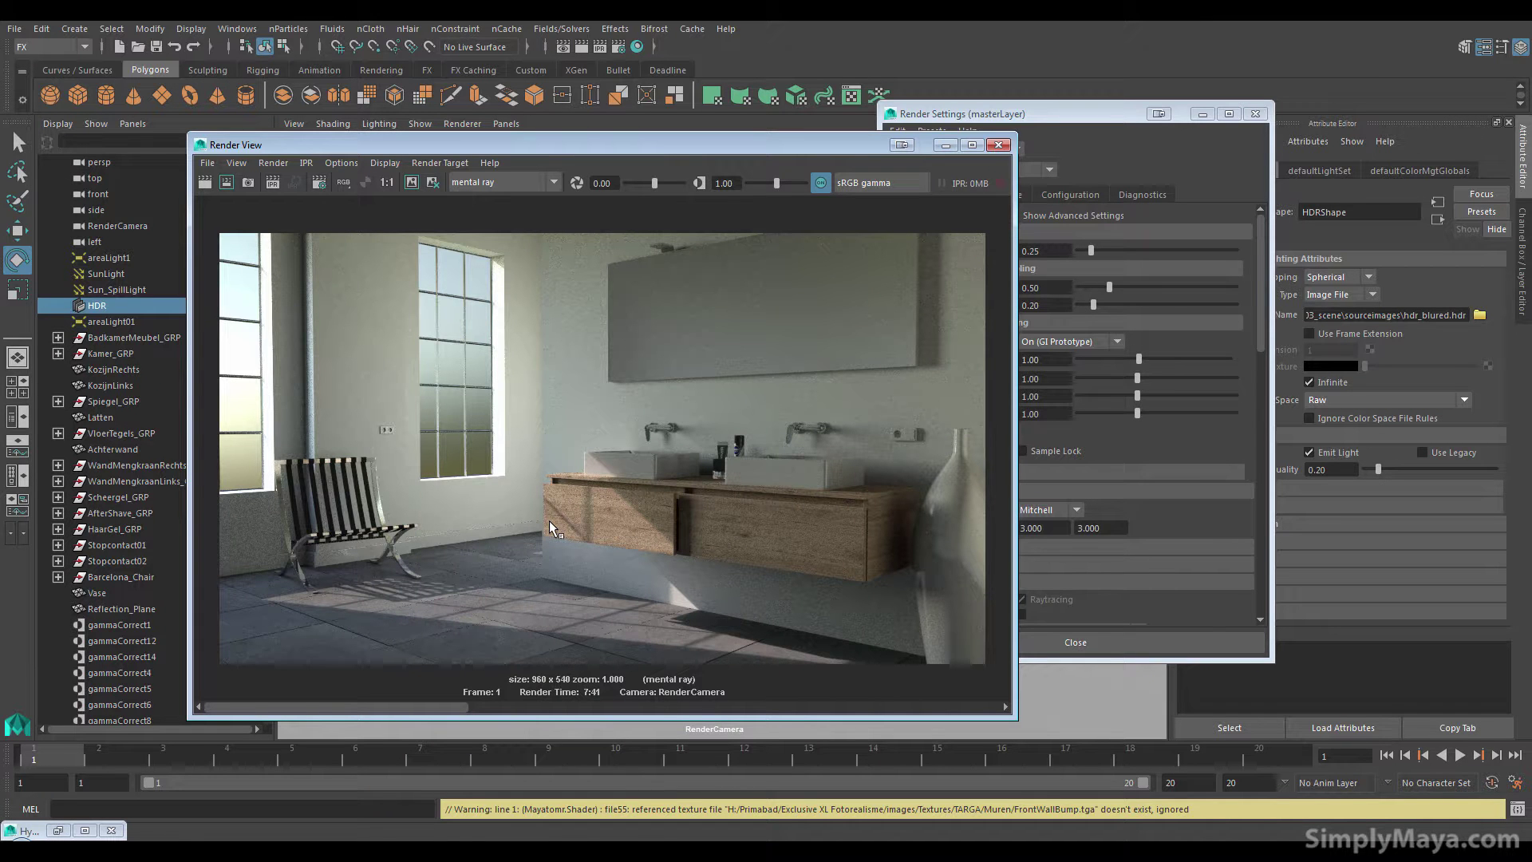
# - Close the render settings, and reposition and slightly enlarge the Render View window showing the newest render
pyautogui.click(1121, 121)
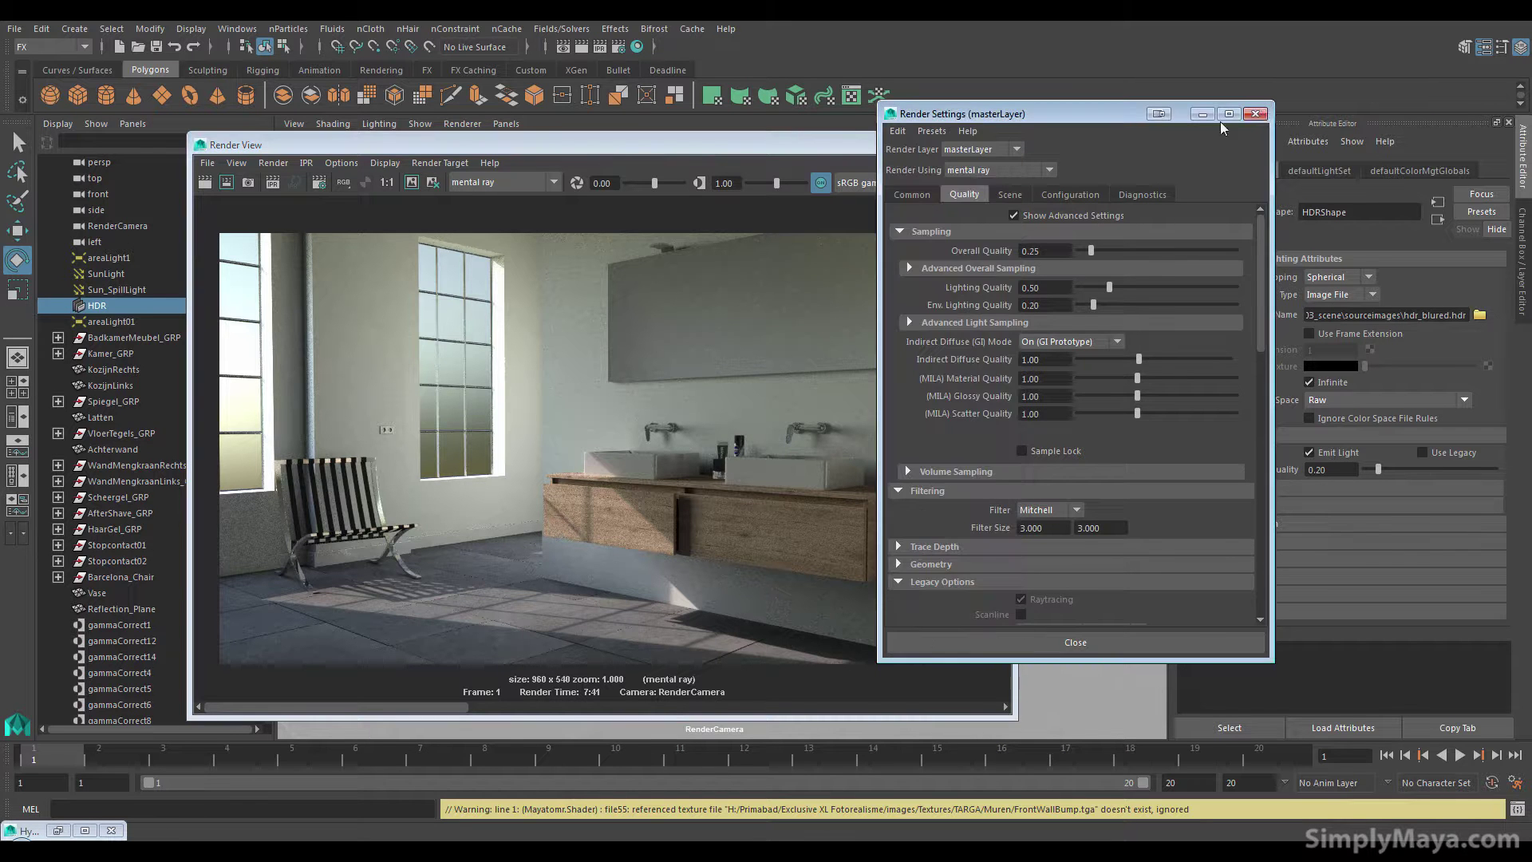
pyautogui.click(1255, 114)
pyautogui.moveTo(807, 146); pyautogui.dragTo(926, 155)
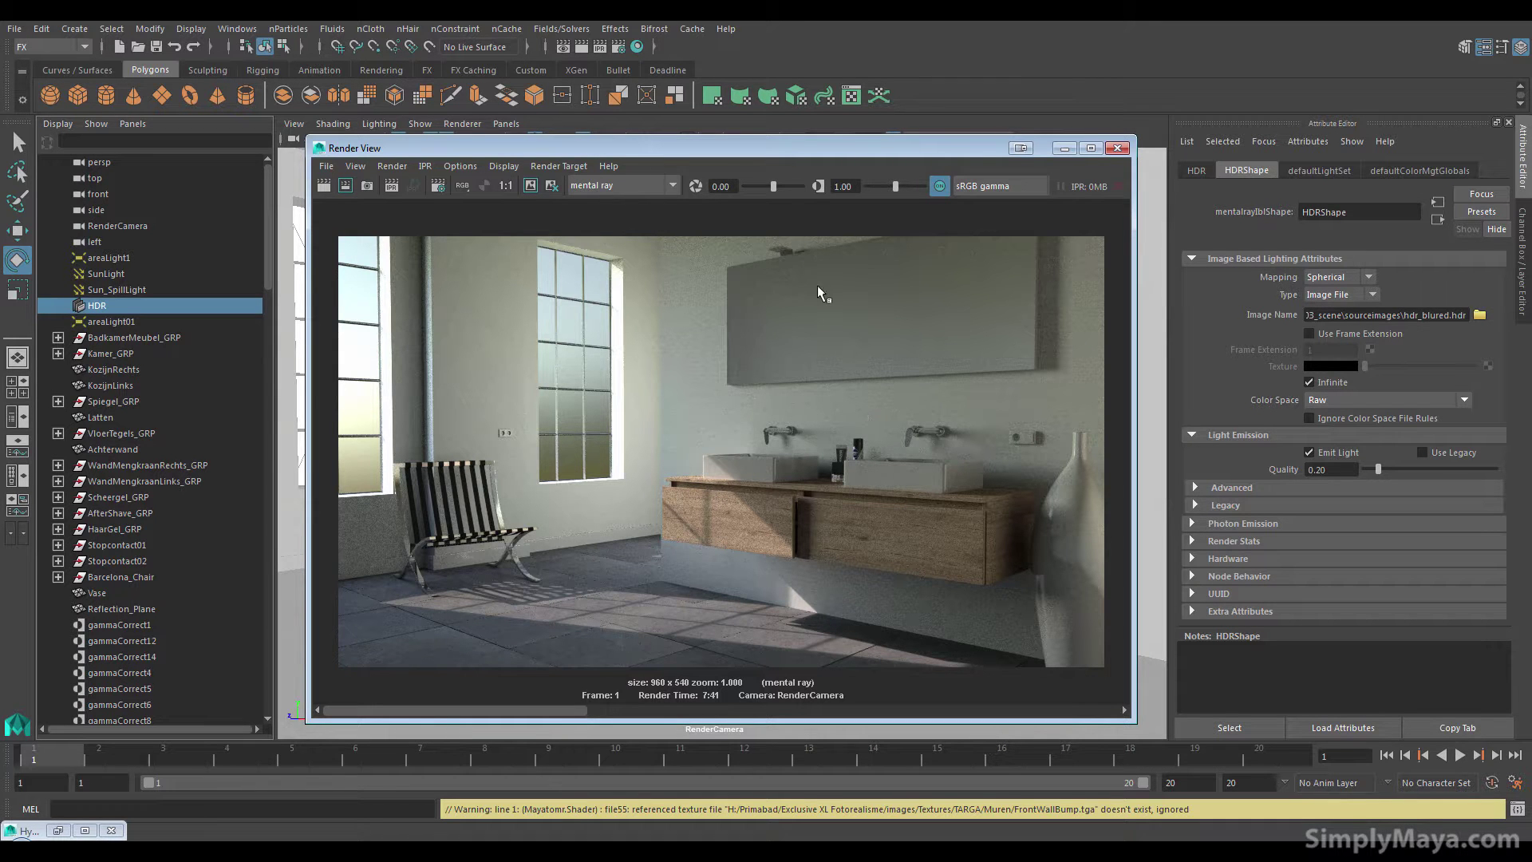
pyautogui.moveTo(652, 153); pyautogui.dragTo(640, 146)
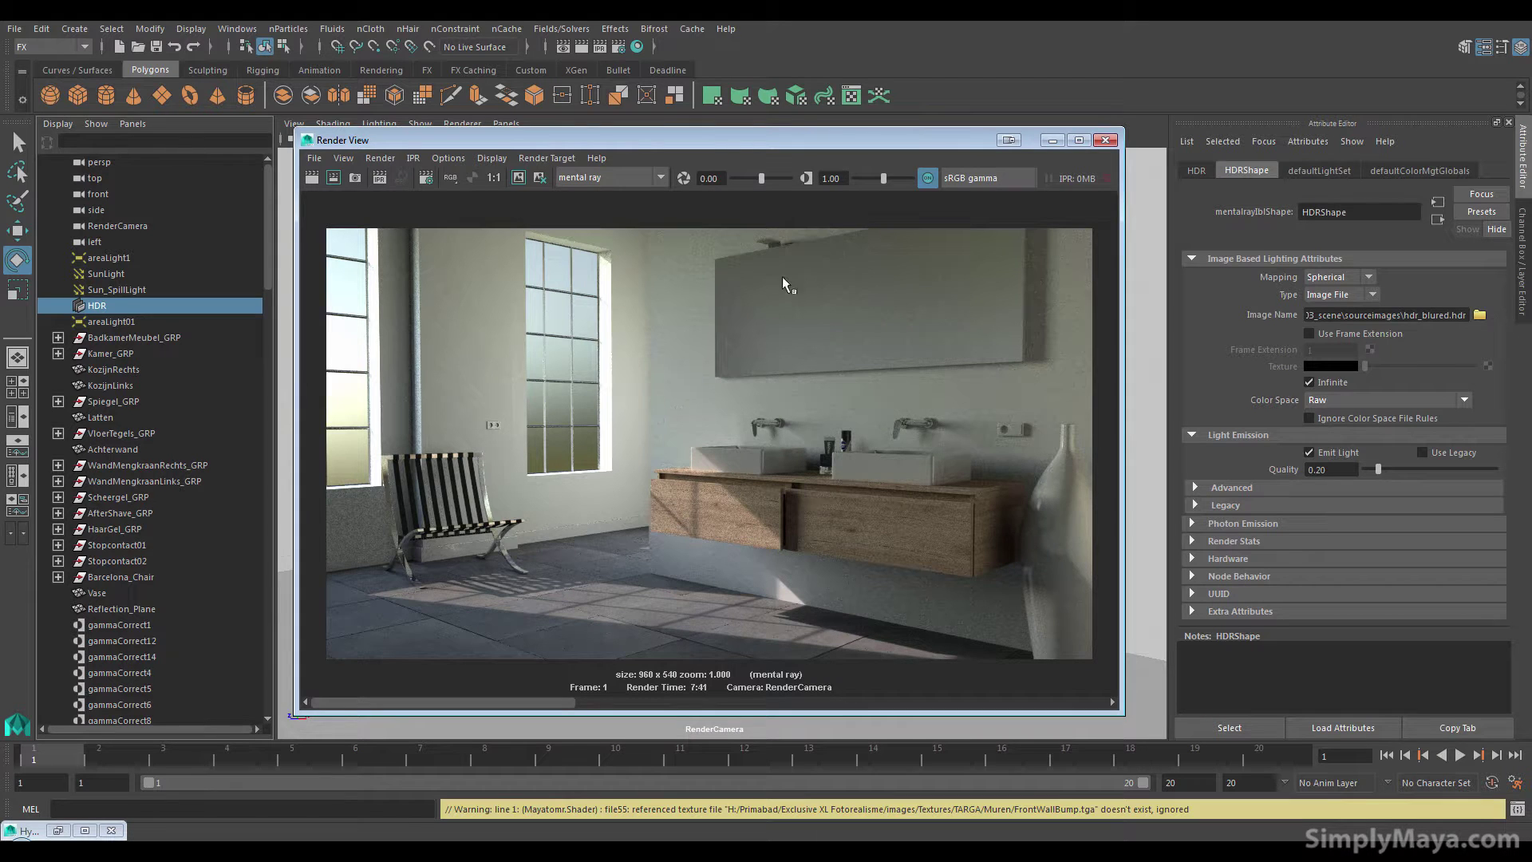
pyautogui.moveTo(820, 146); pyautogui.dragTo(801, 128)
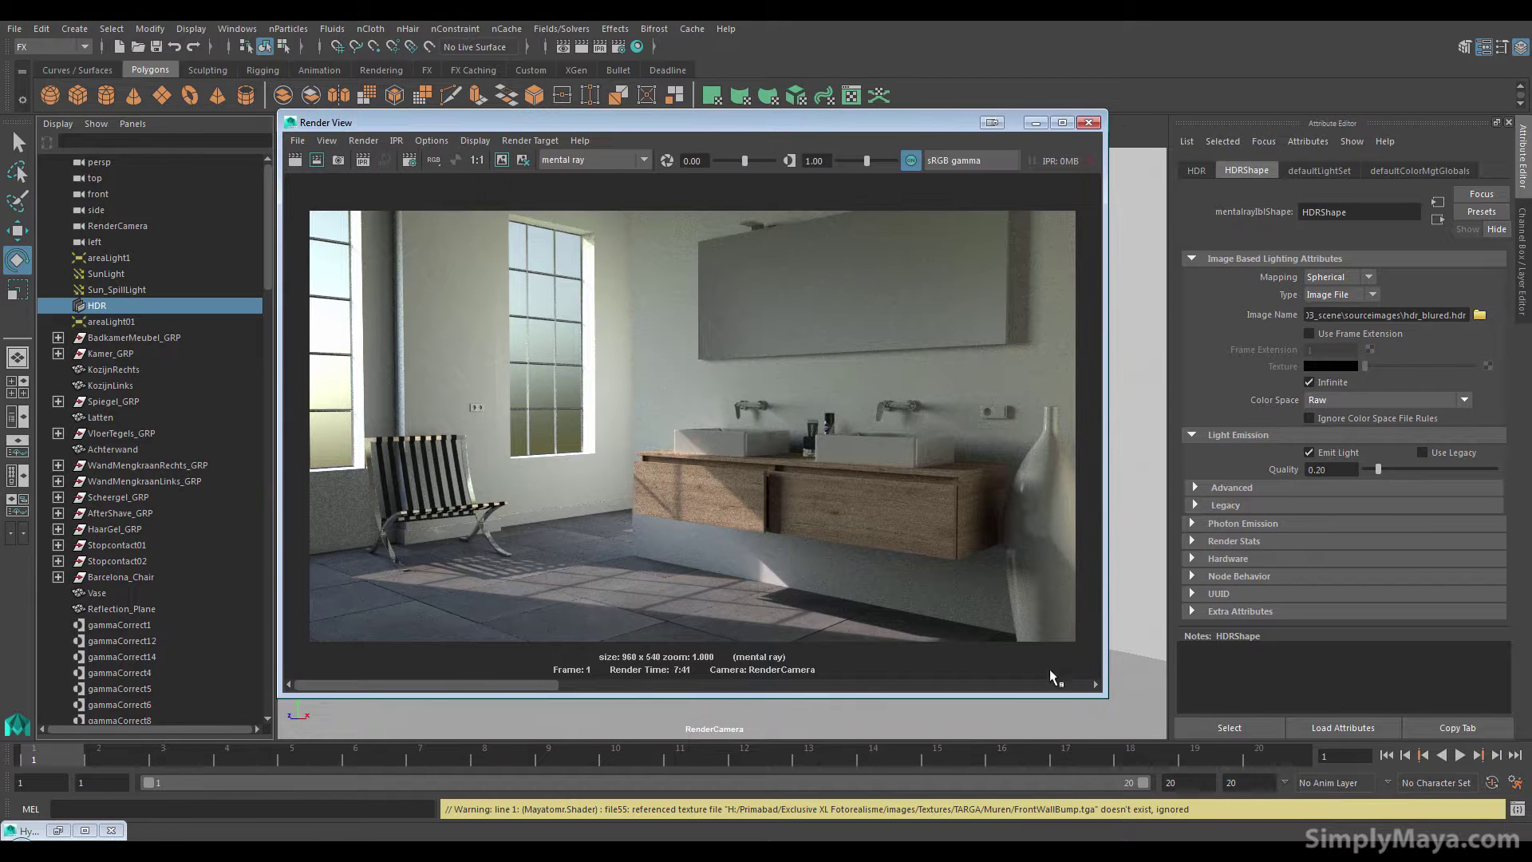
pyautogui.moveTo(1119, 705); pyautogui.dragTo(1174, 747)
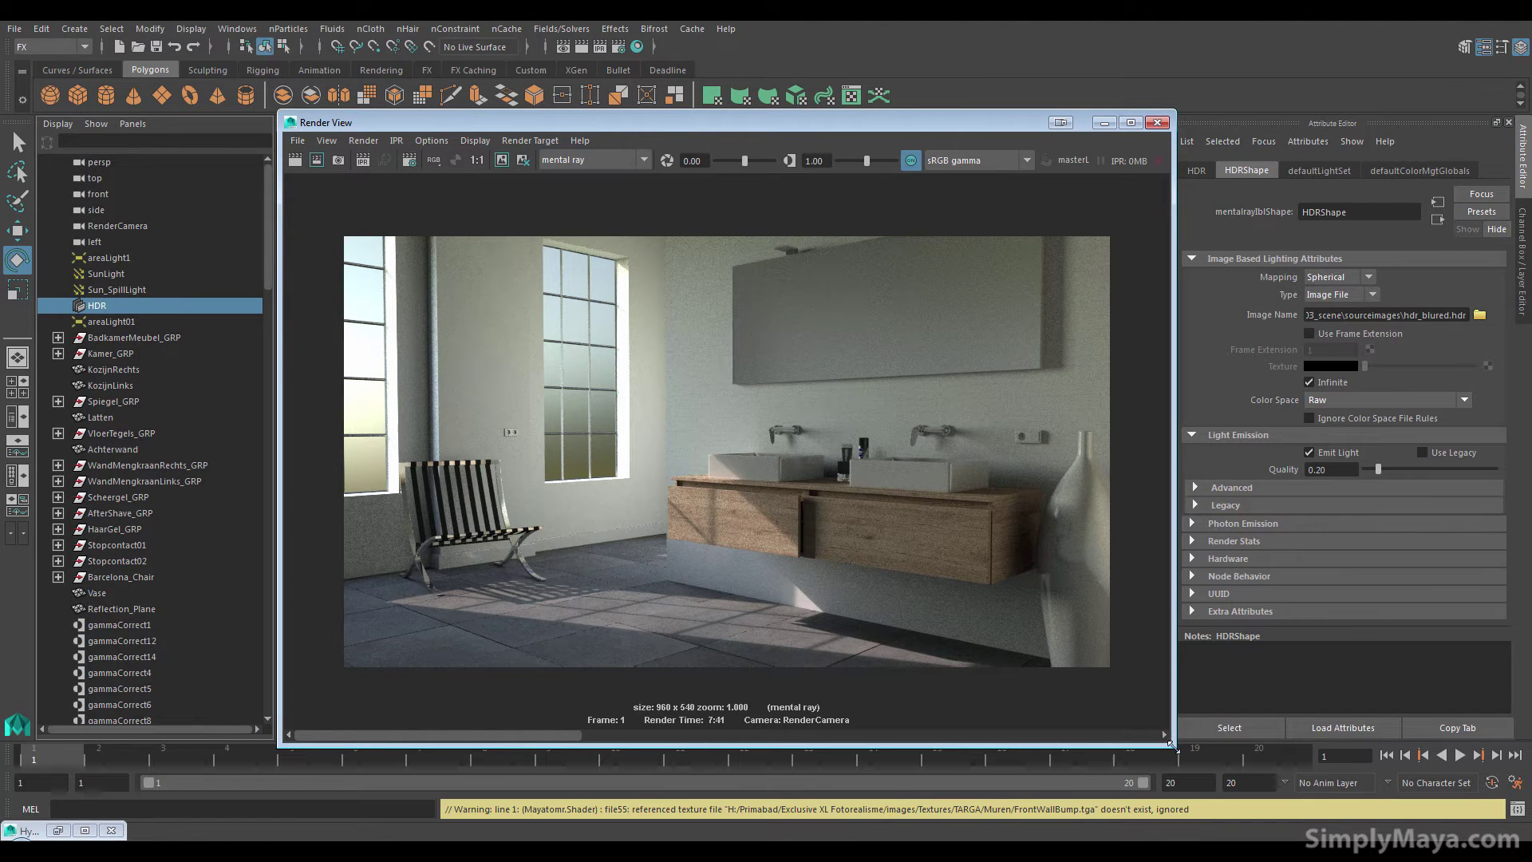
pyautogui.moveTo(1170, 743); pyautogui.dragTo(1155, 709)
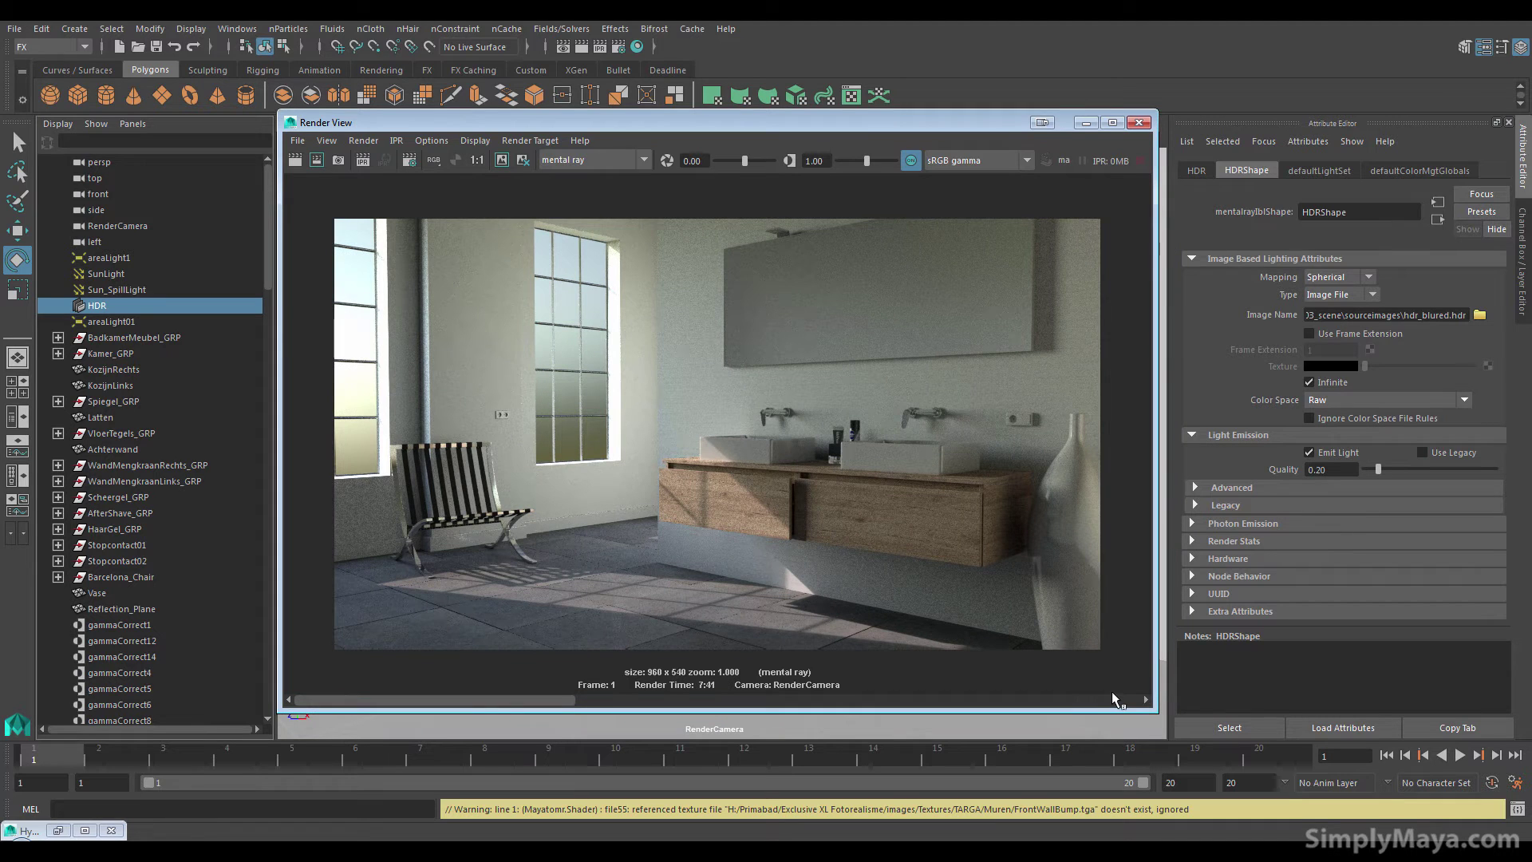